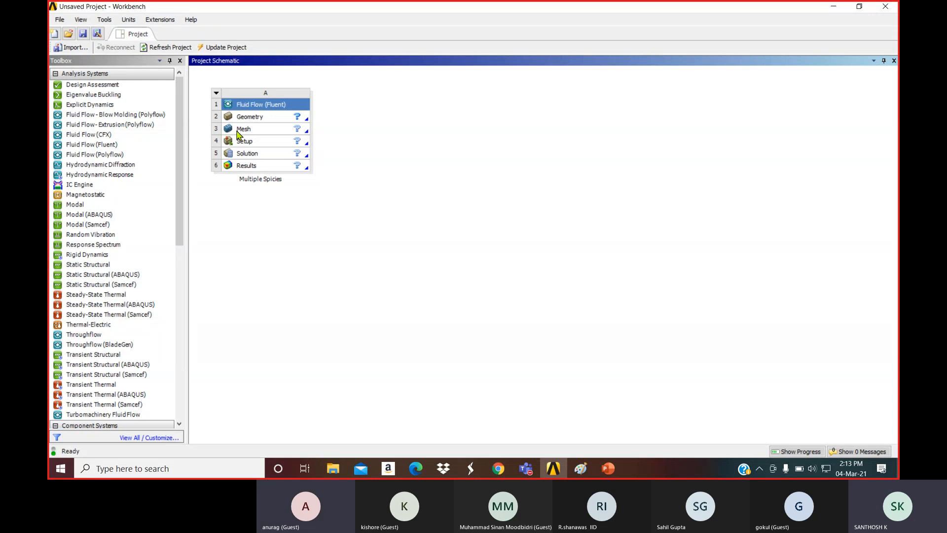
# - Import the garage.msh mesh file into the Mesh cell of the Multiple Spicies Fluid Flow (Fluent) system
pyautogui.click(265, 134)
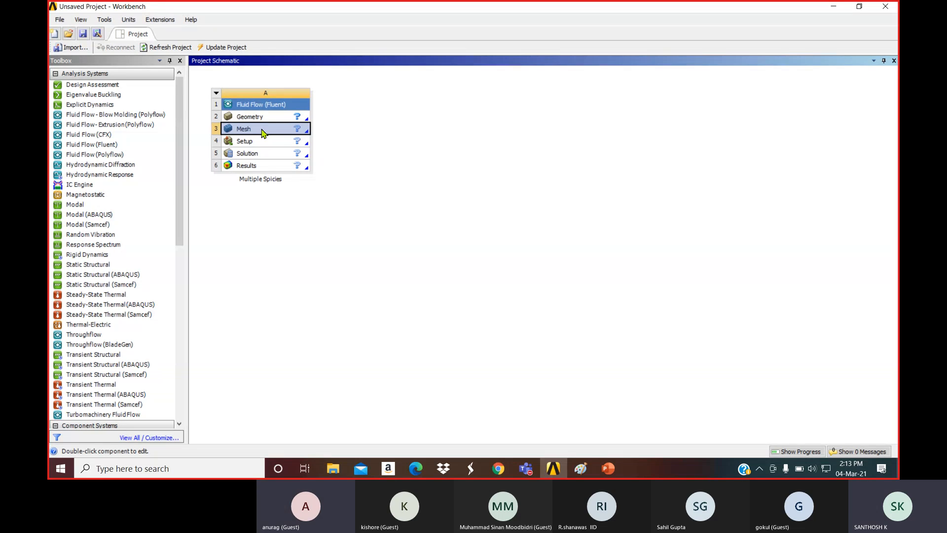
pyautogui.rightClick(263, 133)
pyautogui.moveTo(291, 148)
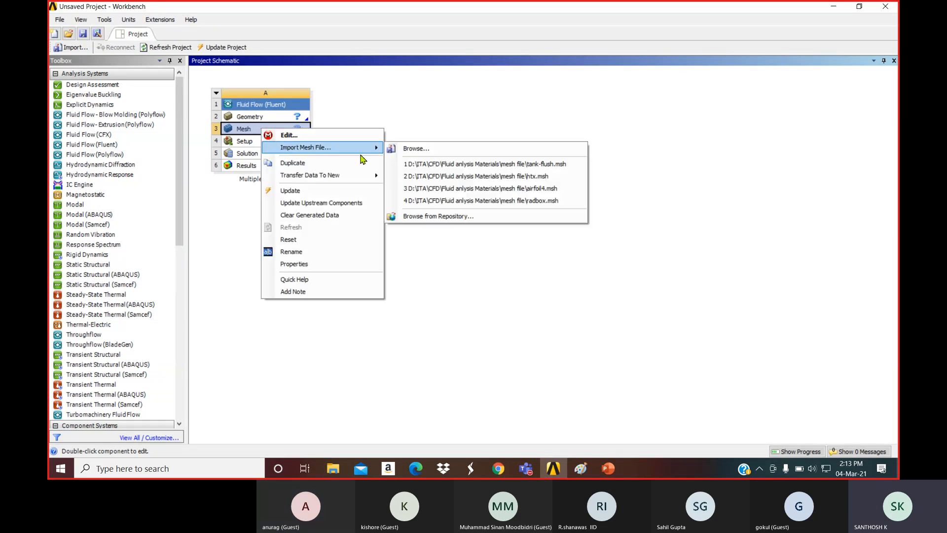
pyautogui.click(421, 153)
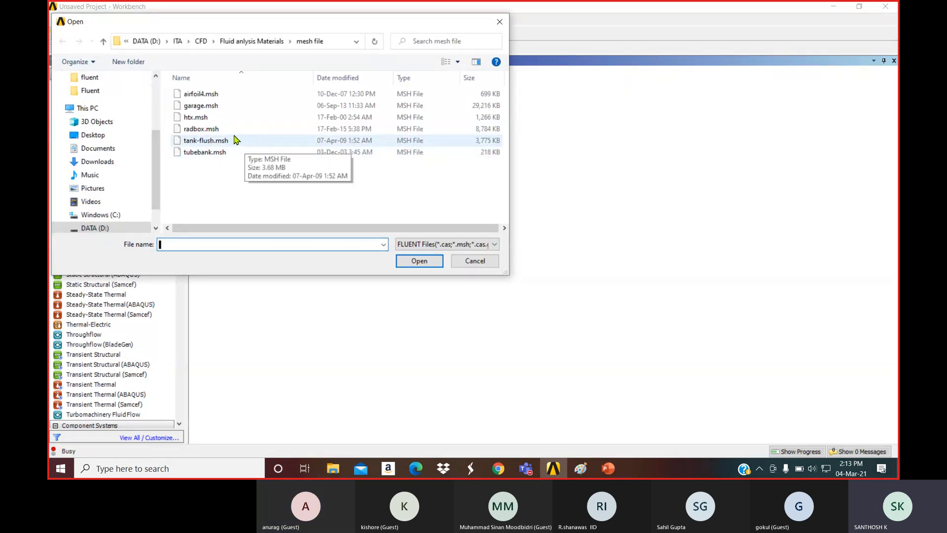
pyautogui.click(219, 107)
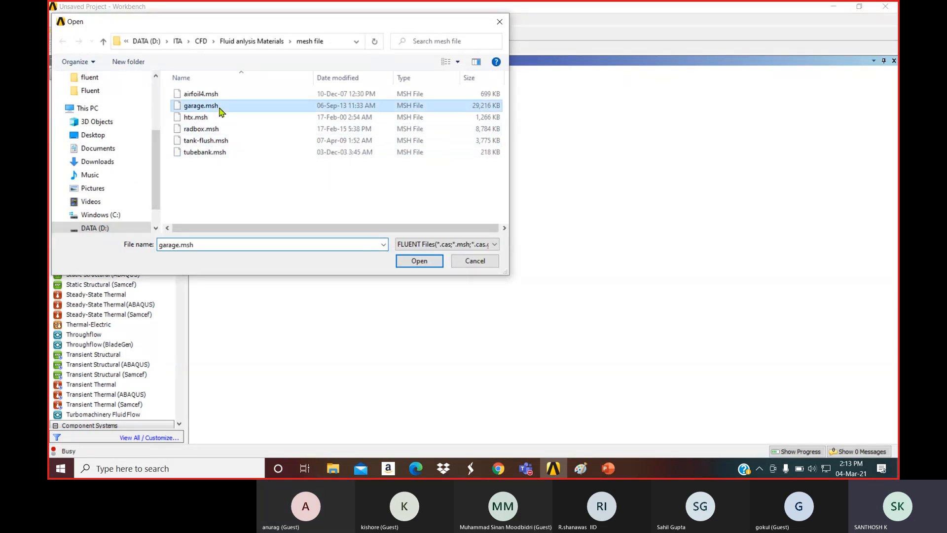
pyautogui.click(416, 260)
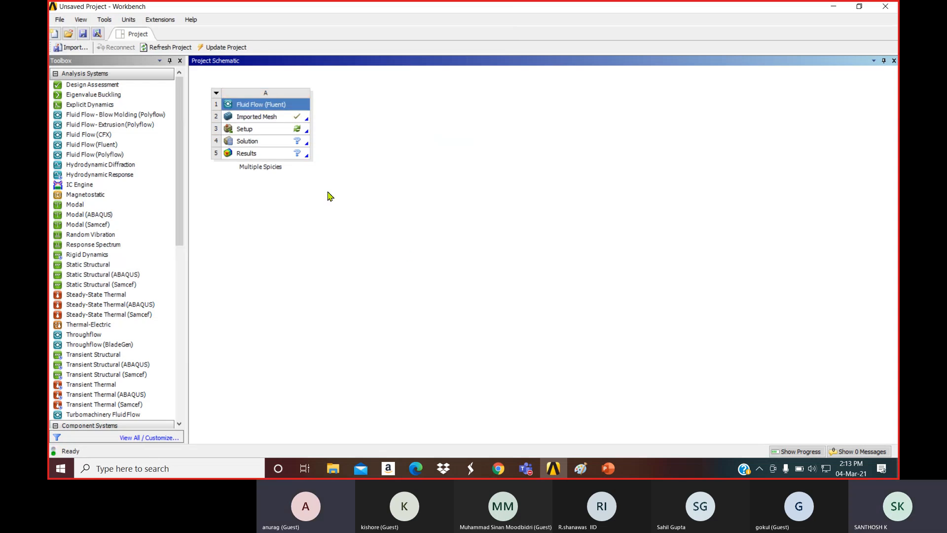
# - Open the Setup cell and launch Fluent with Double Precision enabled and Serial processing
pyautogui.click(252, 132)
pyautogui.doubleClick(256, 132)
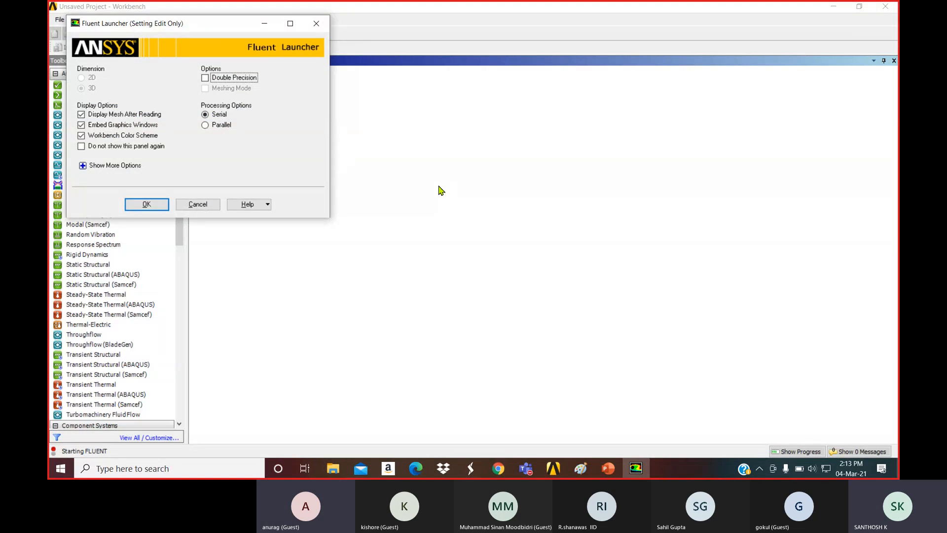
pyautogui.click(204, 78)
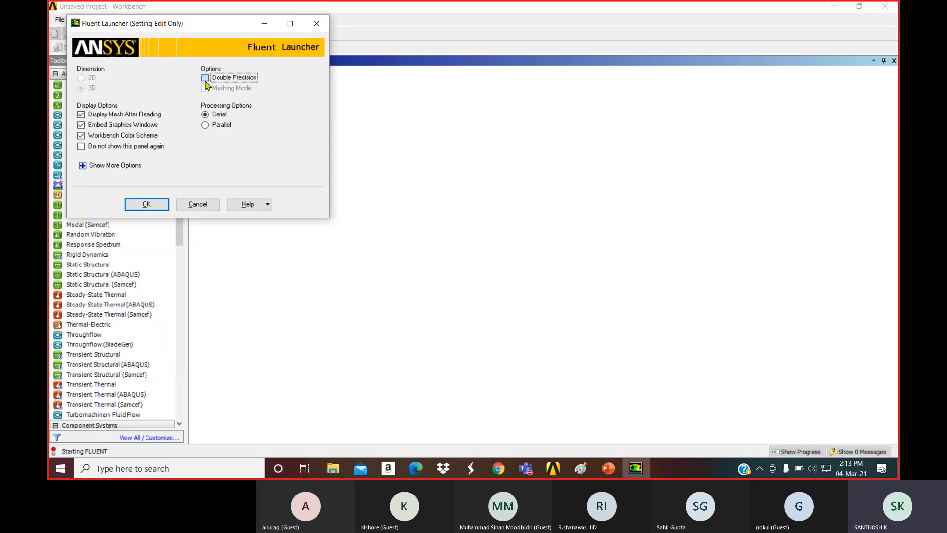
pyautogui.click(146, 204)
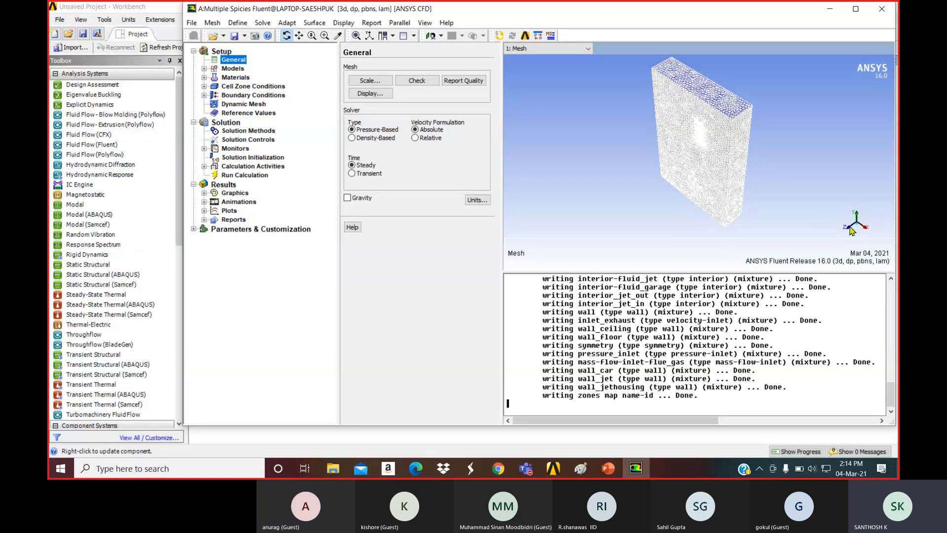
# - Examine the loaded garage mesh from several sides and maximize the Fluent window
pyautogui.moveTo(681, 228); pyautogui.dragTo(702, 148)
pyautogui.moveTo(733, 184); pyautogui.dragTo(796, 86)
pyautogui.moveTo(562, 142); pyautogui.dragTo(585, 171)
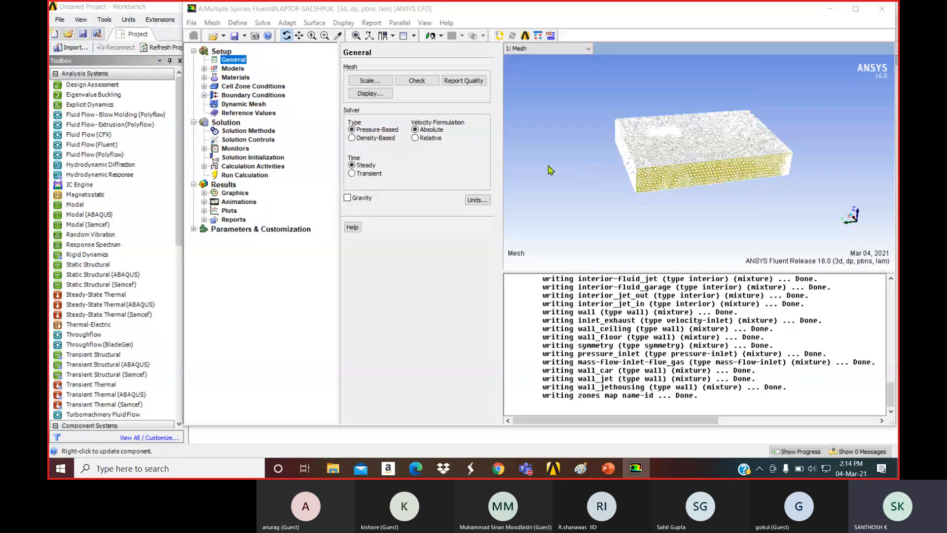
pyautogui.click(855, 9)
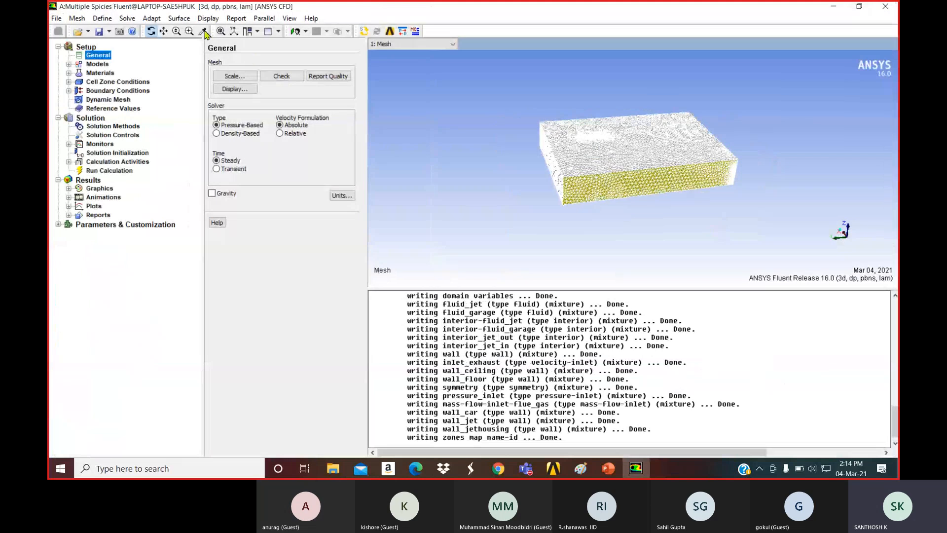
# - Clear the surface selection in Mesh Display and display only the inlet_exhaust surface
pyautogui.click(235, 89)
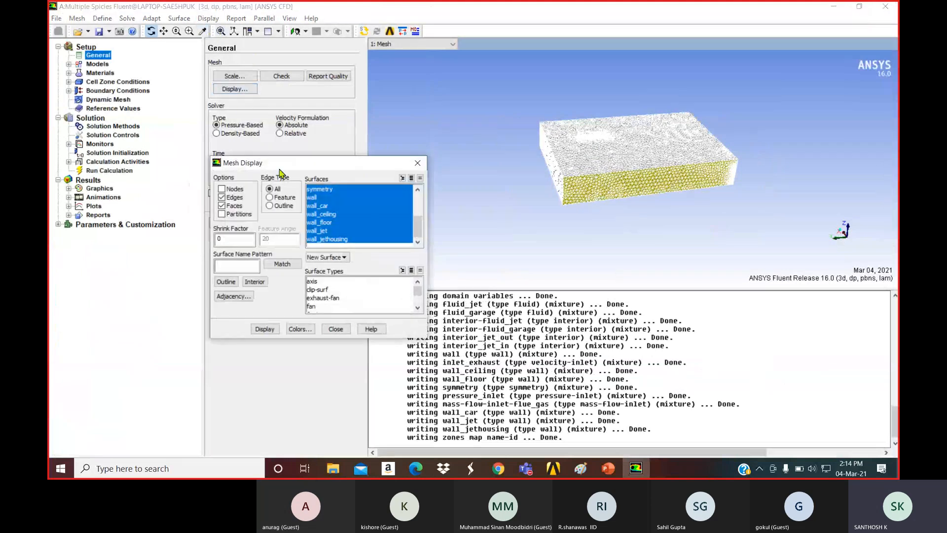
pyautogui.moveTo(418, 223); pyautogui.dragTo(418, 200)
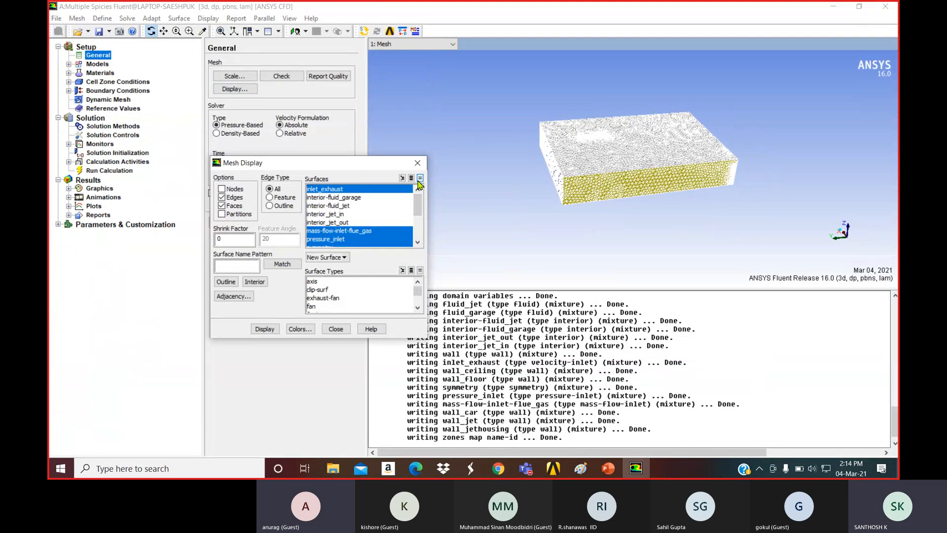
pyautogui.click(419, 178)
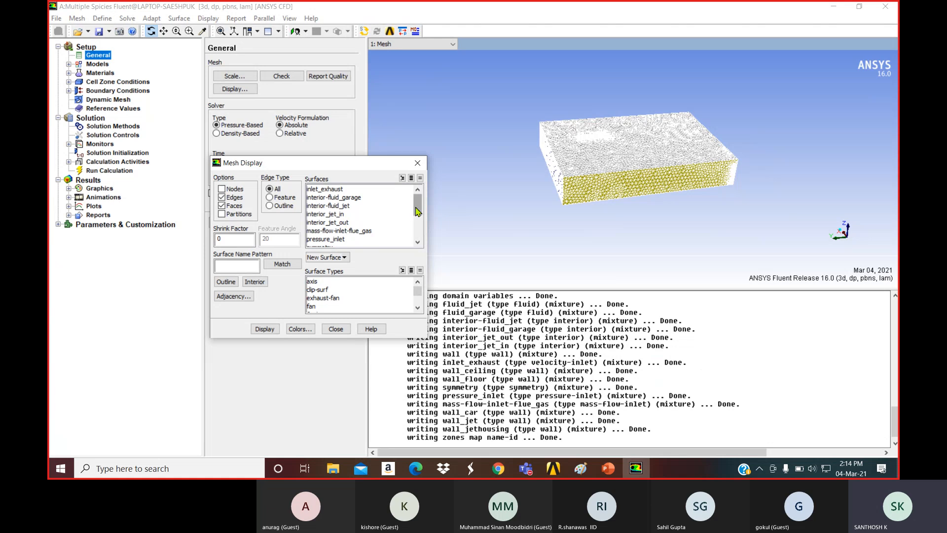
pyautogui.click(352, 190)
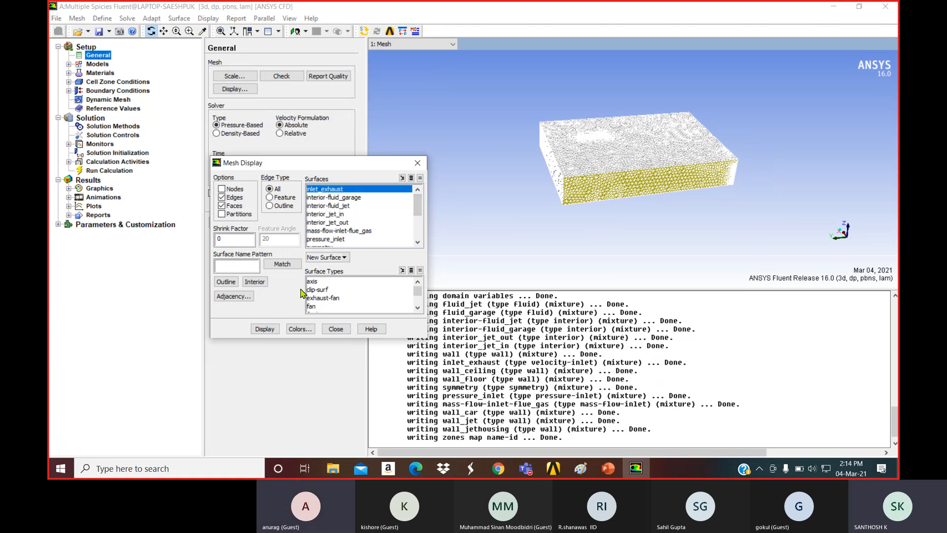
pyautogui.click(264, 329)
pyautogui.moveTo(697, 196); pyautogui.dragTo(661, 84)
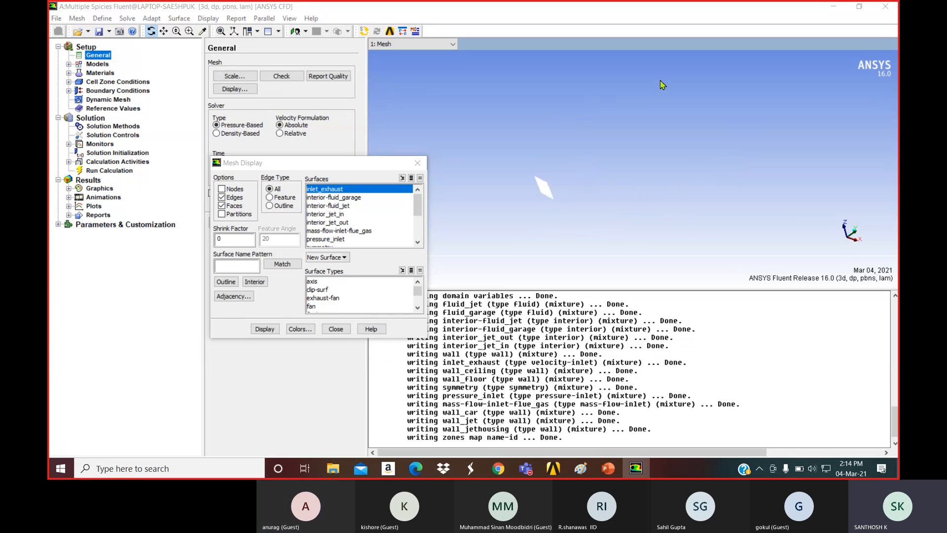
pyautogui.moveTo(618, 127); pyautogui.dragTo(501, 149)
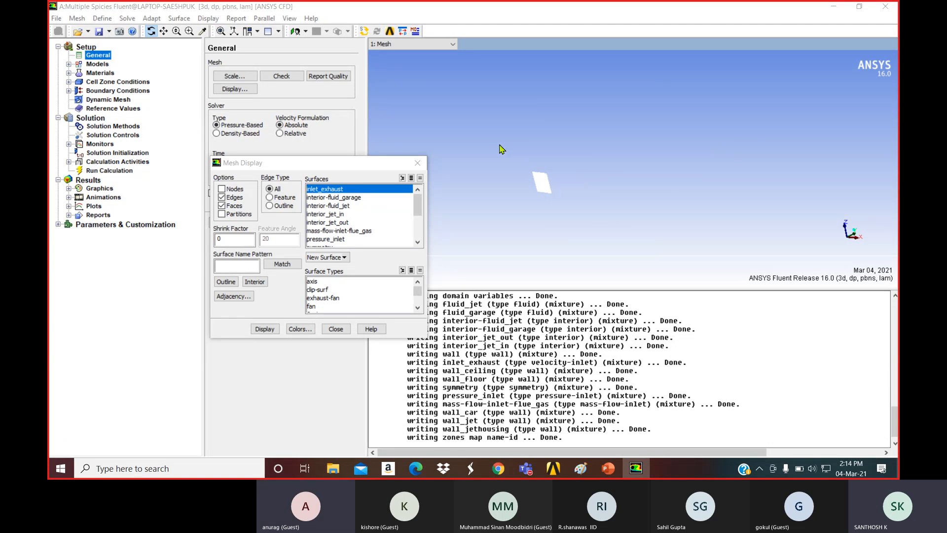
# - Add the mass-flow-inlet-flue_gas and pressure_inlet surfaces to the displayed mesh
pyautogui.click(333, 230)
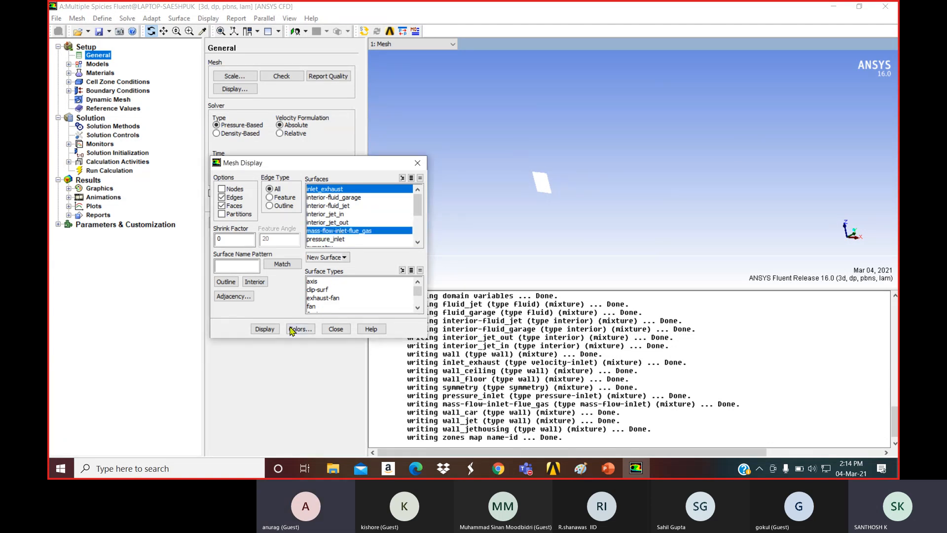
pyautogui.click(264, 329)
pyautogui.moveTo(729, 171); pyautogui.dragTo(641, 123)
pyautogui.click(418, 242)
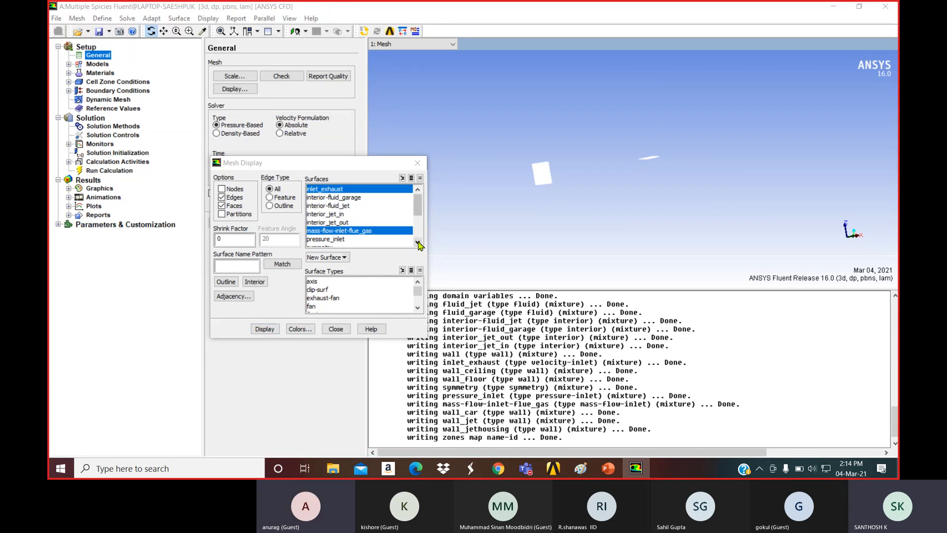
pyautogui.click(339, 230)
pyautogui.click(265, 329)
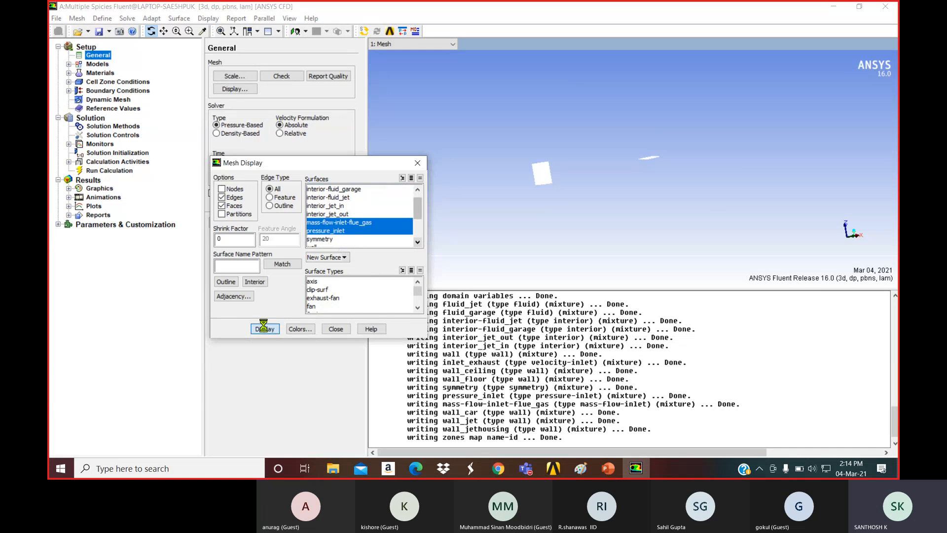
pyautogui.moveTo(710, 173)
pyautogui.mouseDown()
pyautogui.moveTo(731, 149)
pyautogui.moveTo(691, 160)
pyautogui.moveTo(822, 198)
pyautogui.moveTo(644, 148)
pyautogui.moveTo(631, 118)
pyautogui.moveTo(726, 69)
pyautogui.mouseUp()
pyautogui.moveTo(610, 151); pyautogui.dragTo(646, 161)
# - Add the symmetry and wall surfaces to the displayed mesh
pyautogui.click(316, 239)
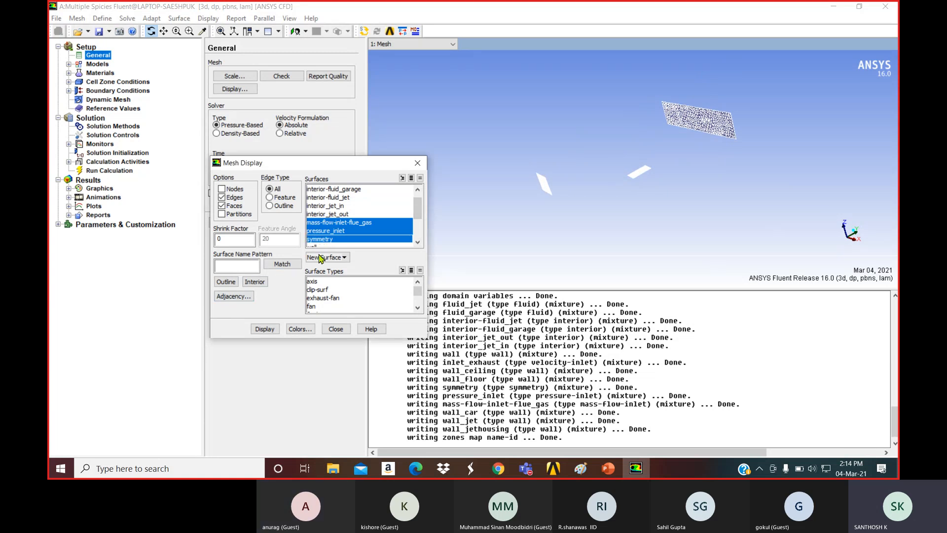
pyautogui.click(265, 329)
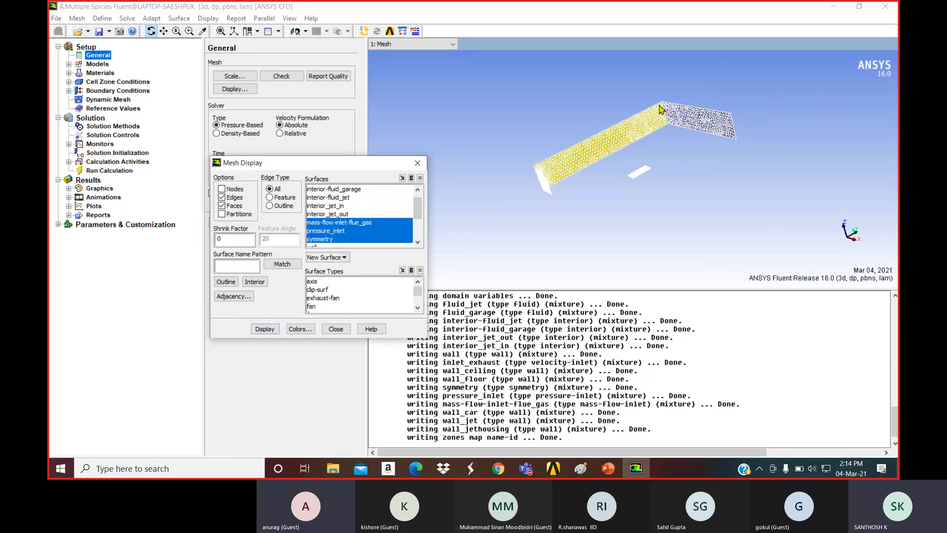
pyautogui.moveTo(756, 122); pyautogui.dragTo(595, 159)
pyautogui.click(417, 242)
pyautogui.click(418, 242)
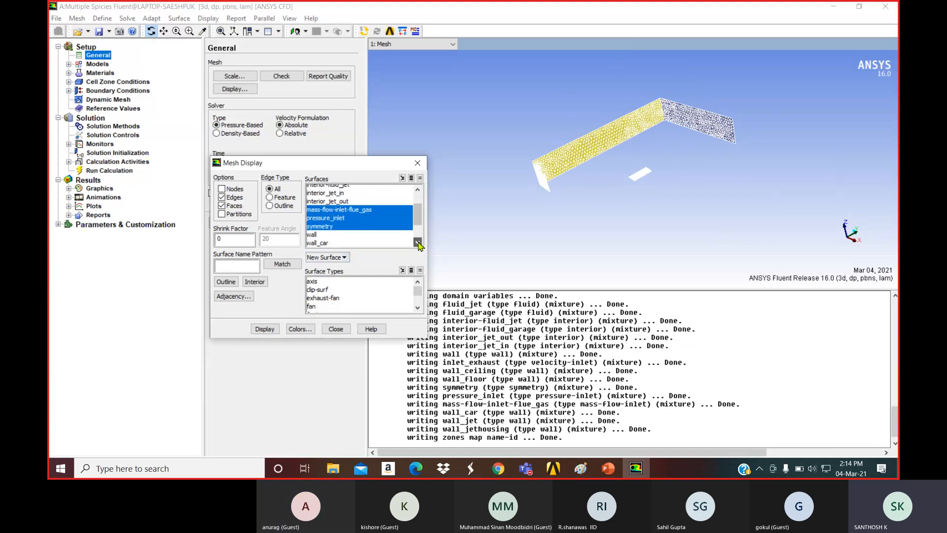
pyautogui.click(329, 231)
pyautogui.click(265, 329)
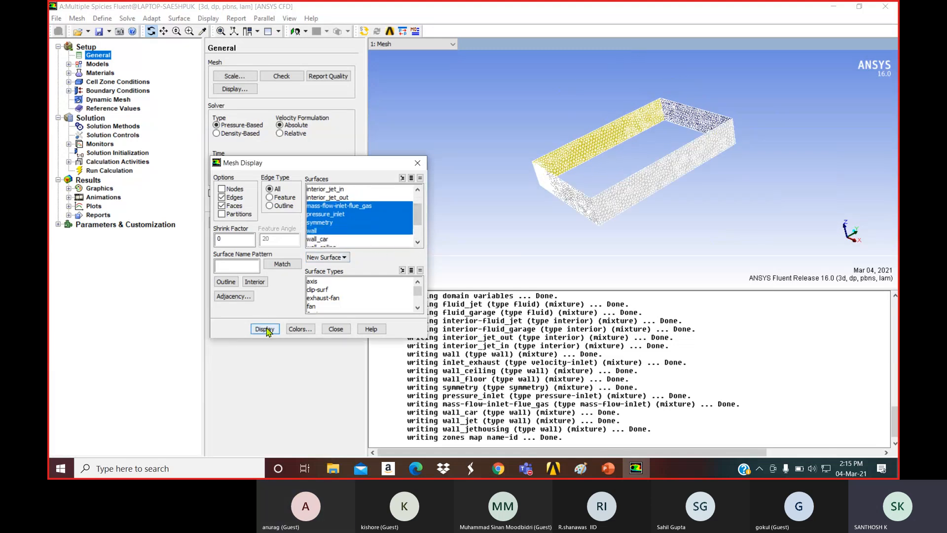
pyautogui.moveTo(650, 157); pyautogui.dragTo(544, 161)
# - Add the wall_car surface to the displayed mesh and inspect the car body up close
pyautogui.moveTo(418, 216)
pyautogui.mouseDown()
pyautogui.moveTo(420, 207)
pyautogui.moveTo(420, 225)
pyautogui.mouseUp()
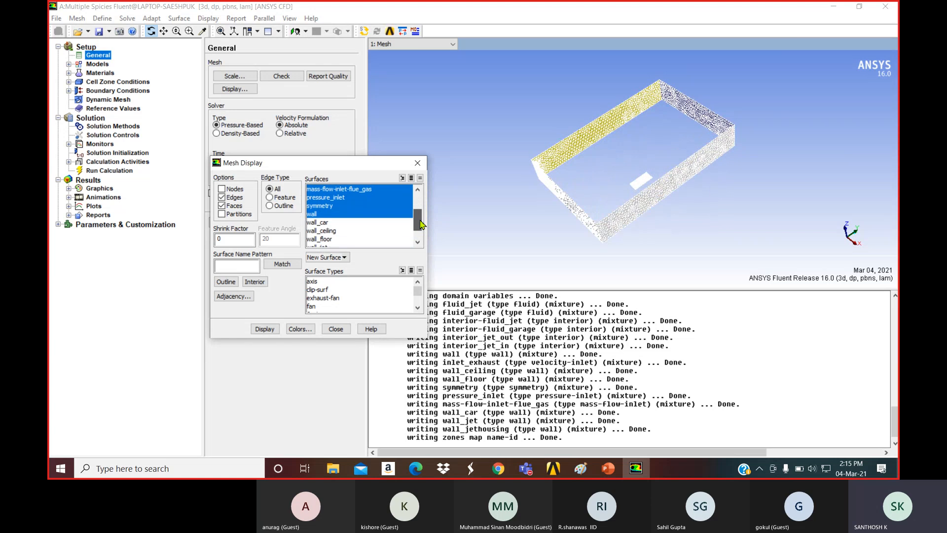
pyautogui.click(331, 222)
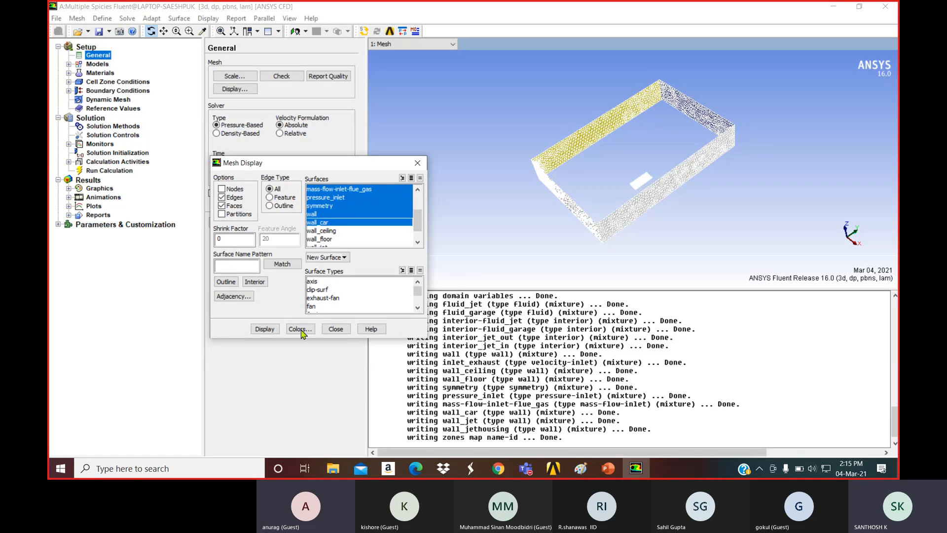
pyautogui.click(265, 329)
pyautogui.moveTo(609, 170); pyautogui.dragTo(627, 151)
pyautogui.moveTo(598, 139); pyautogui.dragTo(669, 196, button='middle')
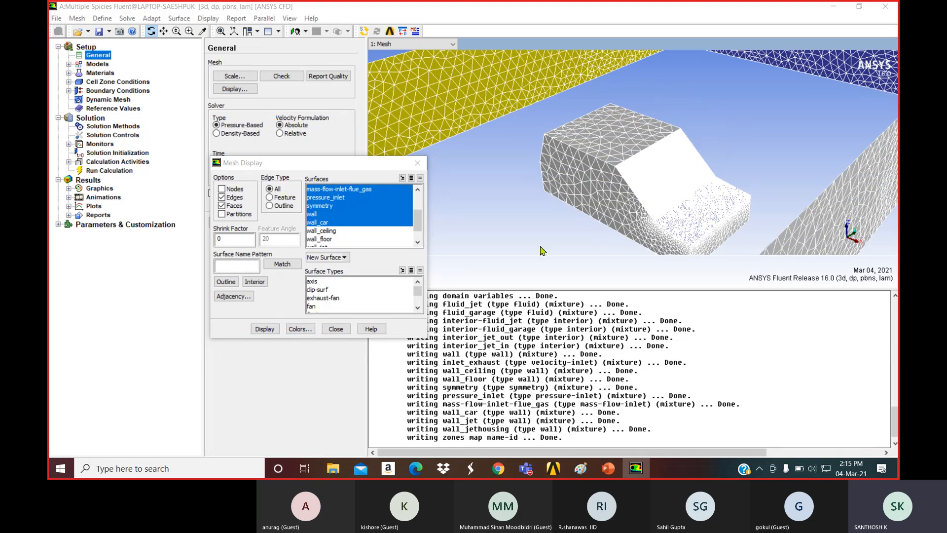
# - Display the wall_ceiling surface with the others and deselect it again
pyautogui.click(417, 242)
pyautogui.click(326, 223)
pyautogui.click(265, 329)
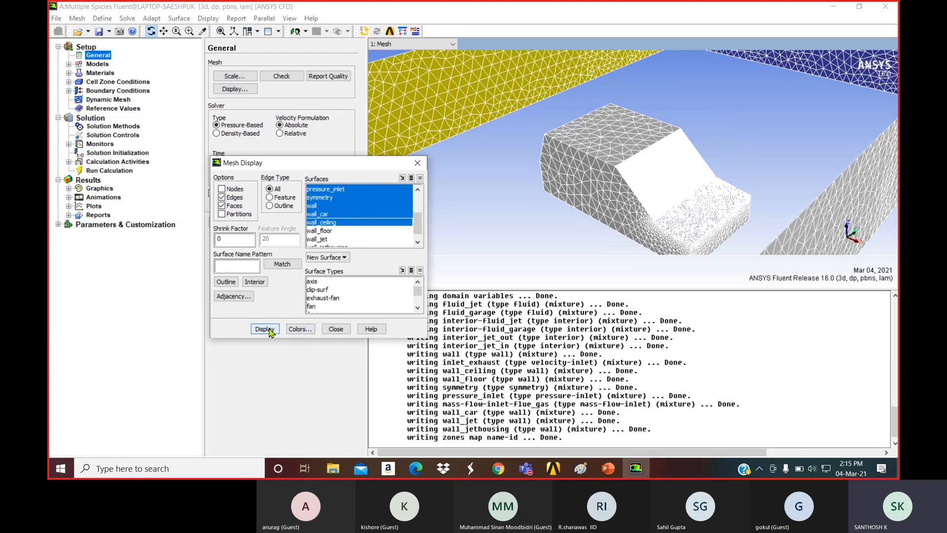
pyautogui.click(327, 223)
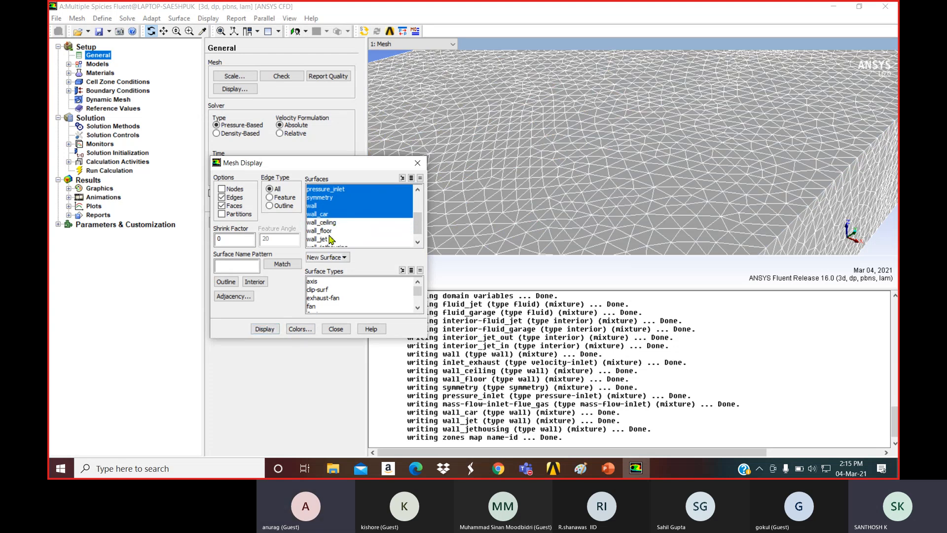
# - Add the wall_floor surface to the displayed mesh and fit the whole garage in view
pyautogui.click(327, 231)
pyautogui.click(264, 329)
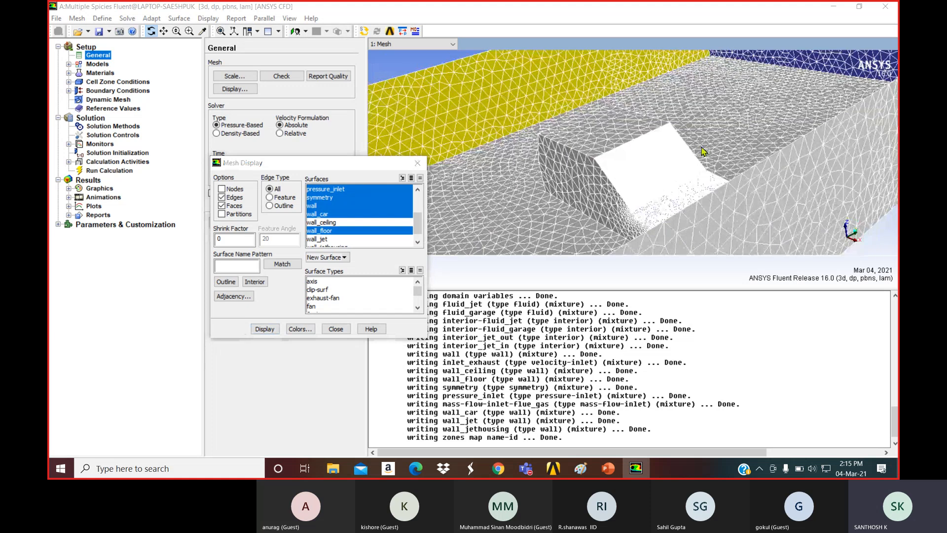
pyautogui.click(220, 32)
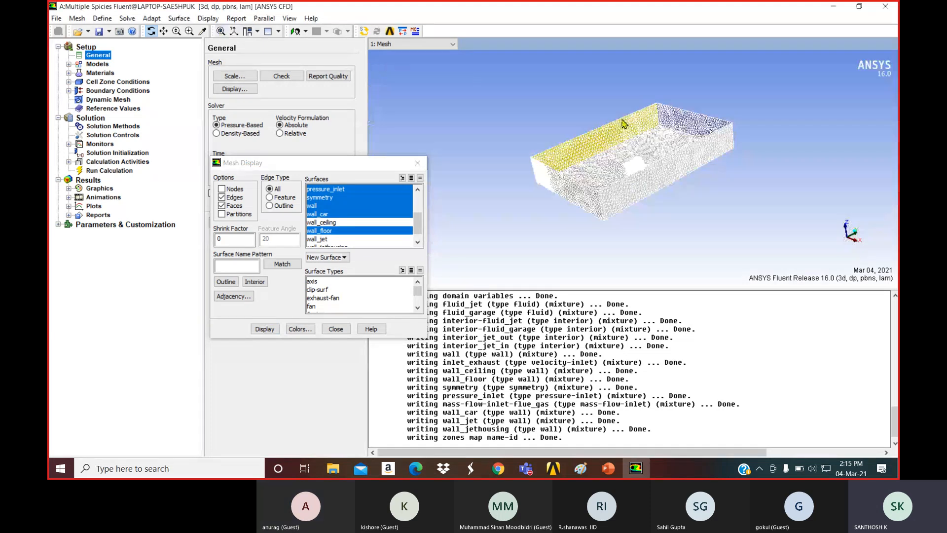
pyautogui.moveTo(704, 131); pyautogui.dragTo(718, 146)
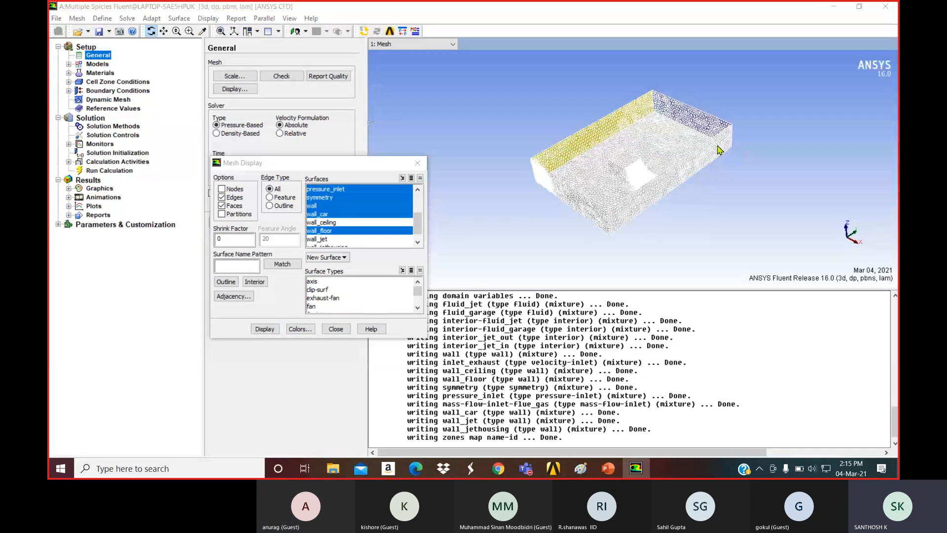
# - Add the wall_jet surface to the displayed mesh and examine the jet up close
pyautogui.click(417, 242)
pyautogui.click(330, 231)
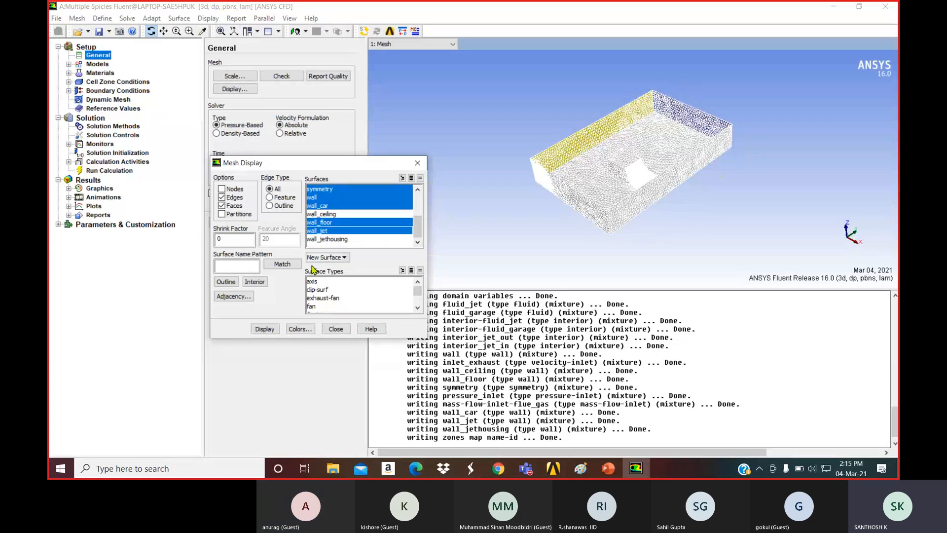
pyautogui.click(271, 326)
pyautogui.click(655, 122)
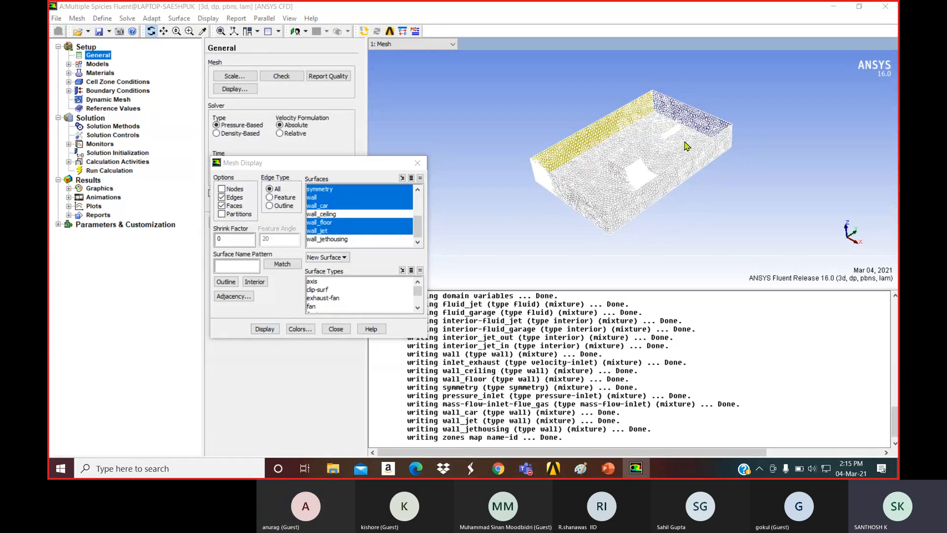
pyautogui.scroll(5, 686, 146)
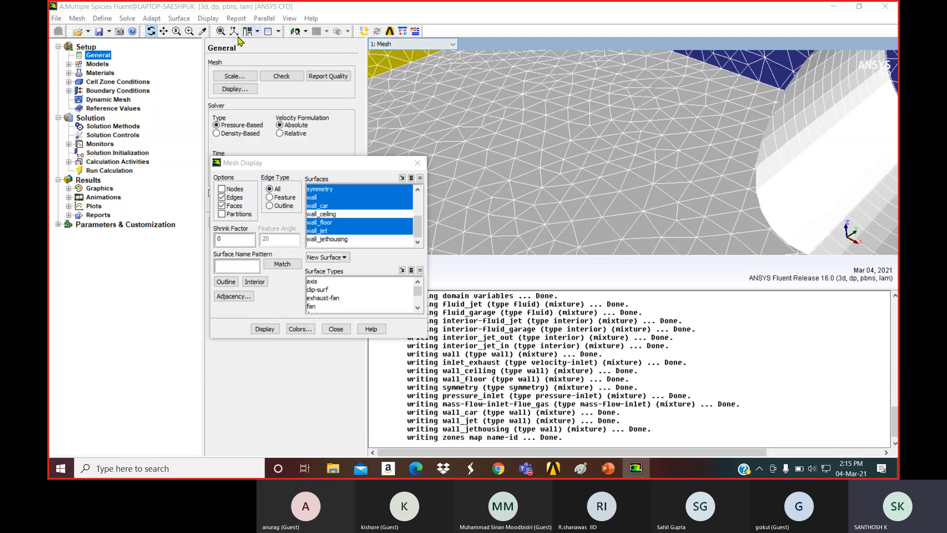
pyautogui.click(164, 33)
pyautogui.moveTo(865, 182); pyautogui.dragTo(574, 168)
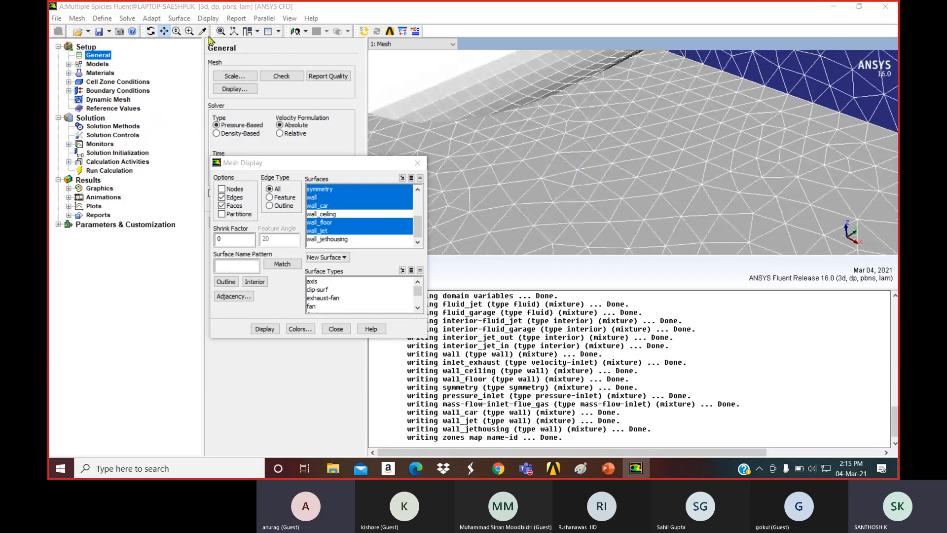
# - Inspect the jet inside the garage up close, probe the floor surface and bring the garage back into view
pyautogui.click(177, 32)
pyautogui.moveTo(515, 121); pyautogui.dragTo(560, 175)
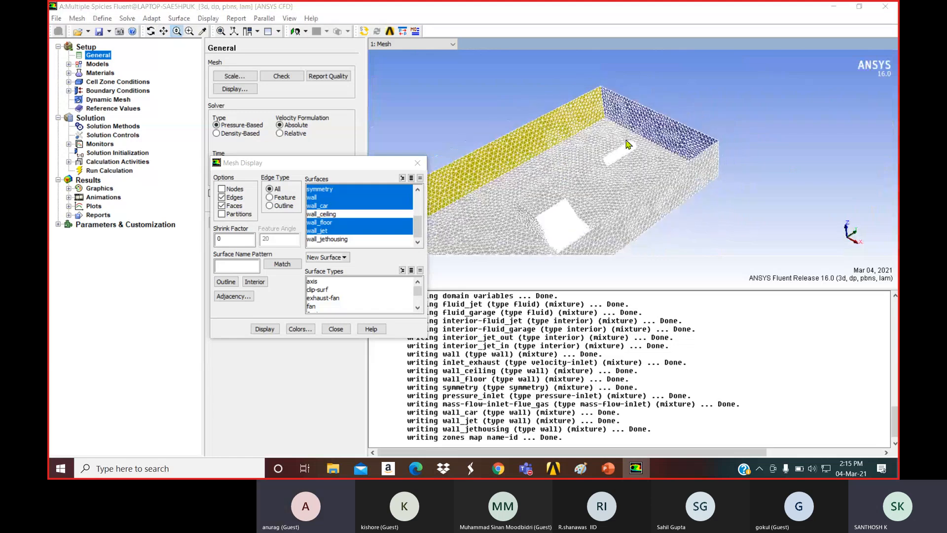
pyautogui.moveTo(650, 139); pyautogui.dragTo(647, 173, button='middle')
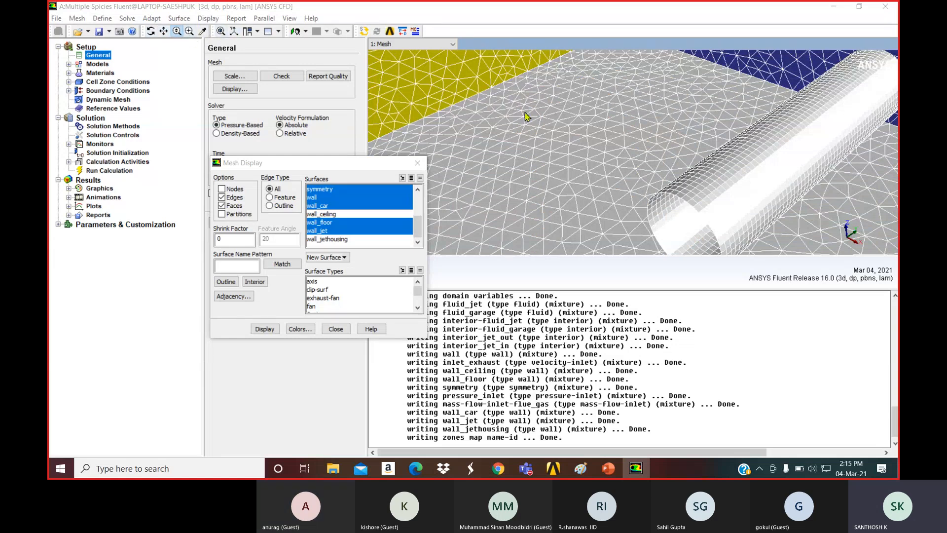
pyautogui.moveTo(525, 112); pyautogui.dragTo(619, 94)
pyautogui.rightClick(573, 190)
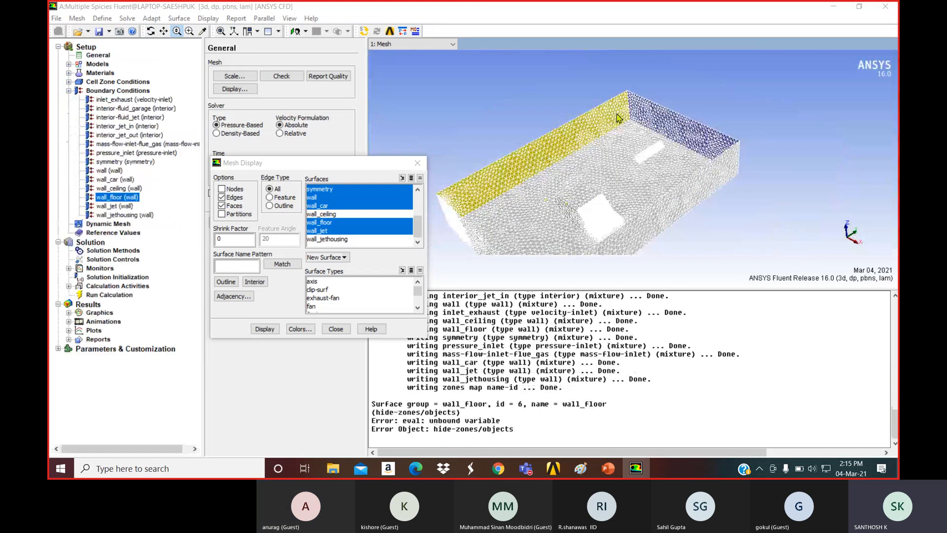
pyautogui.click(163, 31)
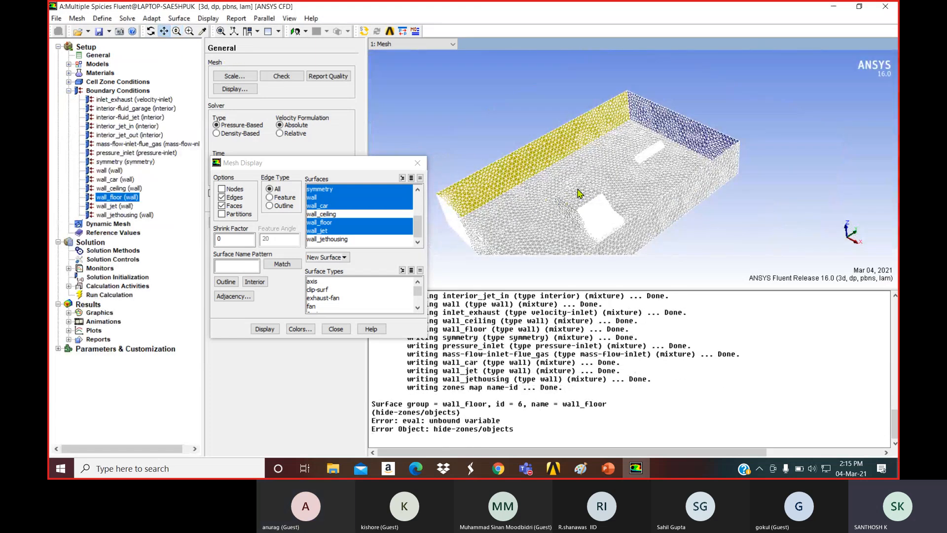
pyautogui.moveTo(578, 192); pyautogui.dragTo(554, 182)
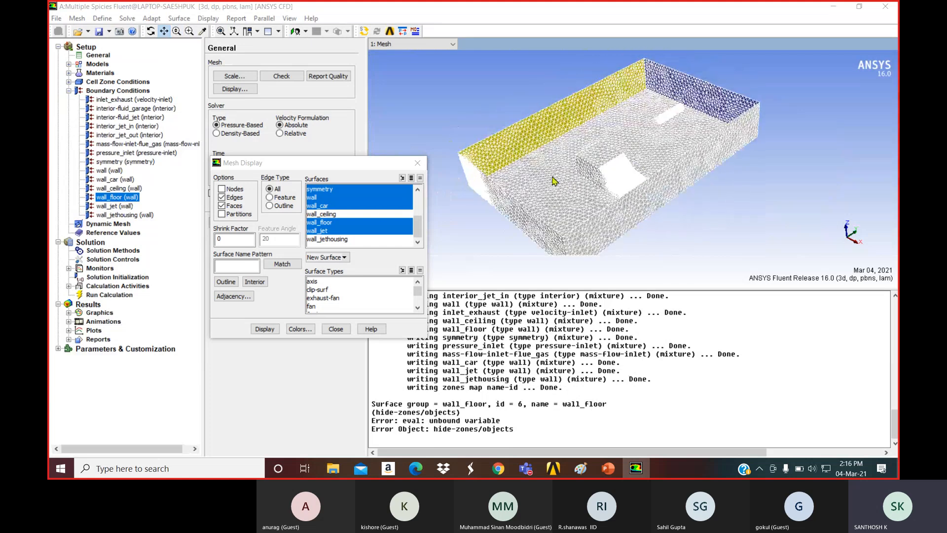
# - Add the wall_jethousing surface to the displayed mesh and inspect the jet housing up close
pyautogui.click(335, 239)
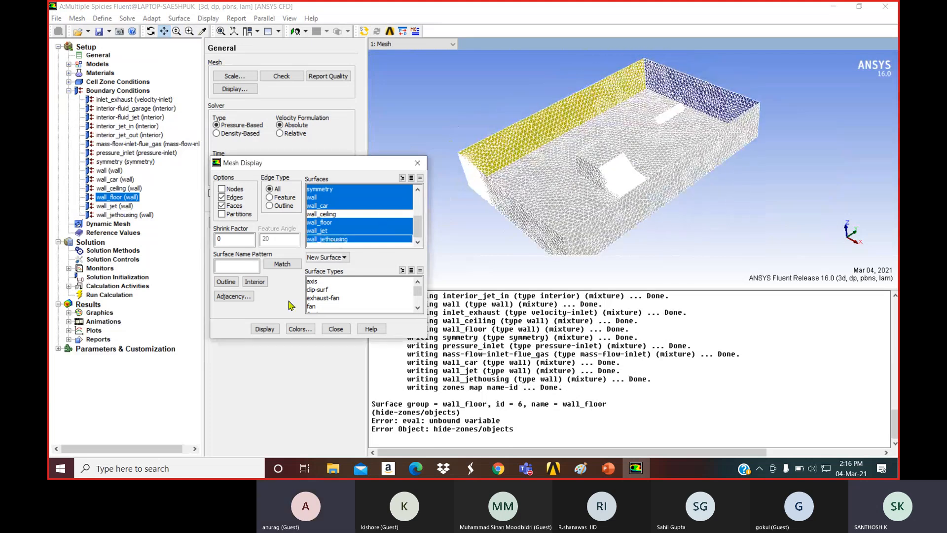
pyautogui.click(265, 329)
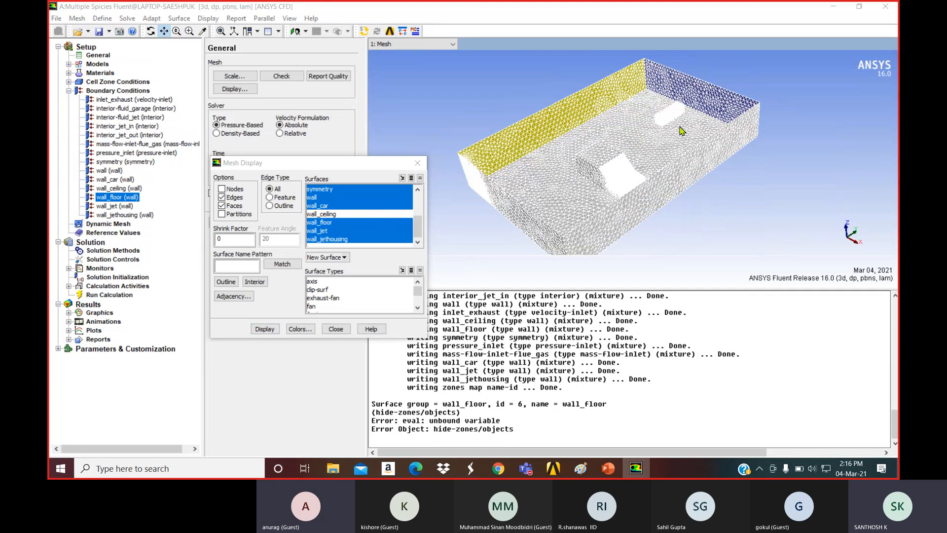
pyautogui.moveTo(631, 101); pyautogui.dragTo(709, 146, button='middle')
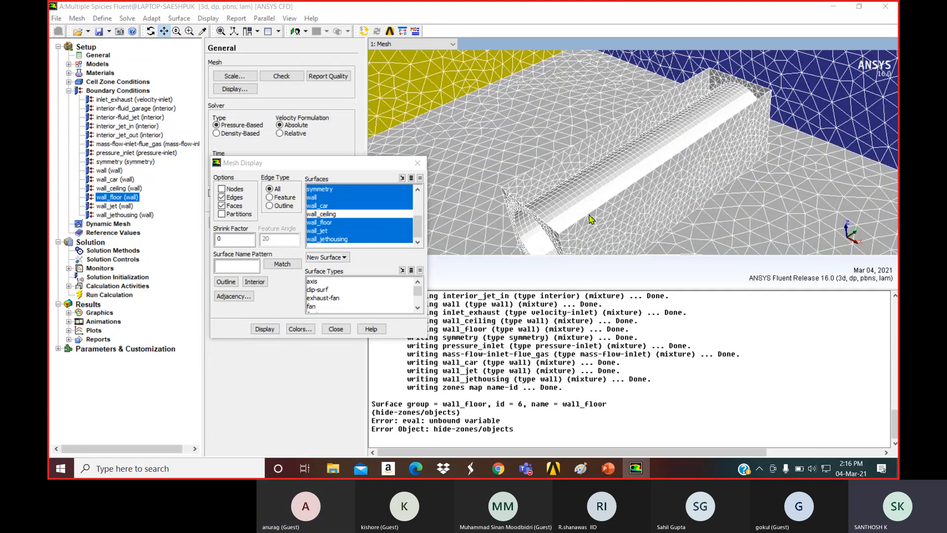
pyautogui.click(221, 30)
pyautogui.moveTo(551, 205); pyautogui.dragTo(537, 222)
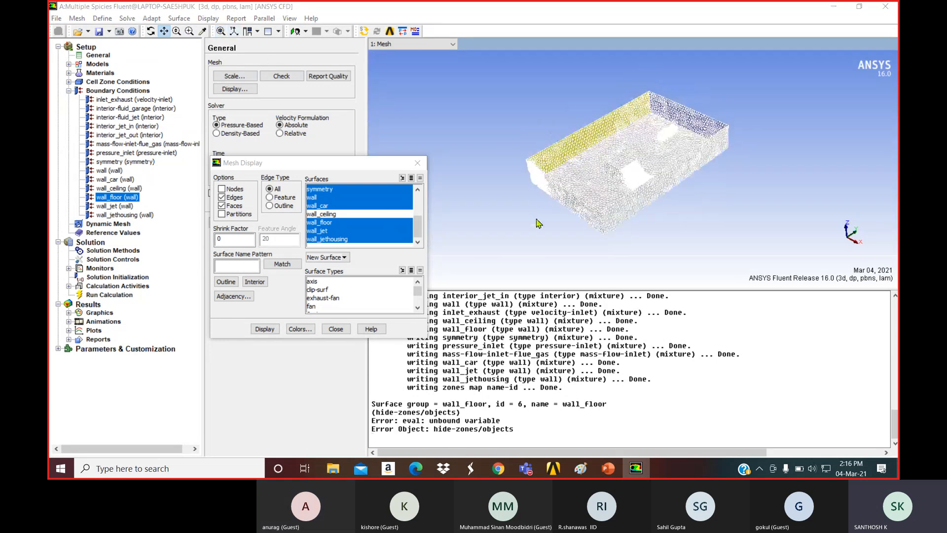
# - Add the wall_ceiling surface to the displayed mesh and close the mesh display settings
pyautogui.click(371, 215)
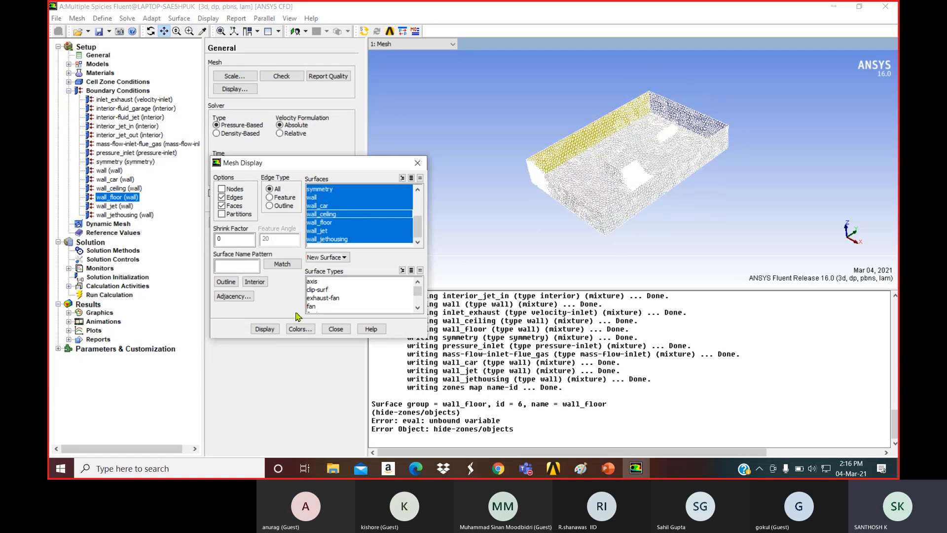
pyautogui.click(265, 329)
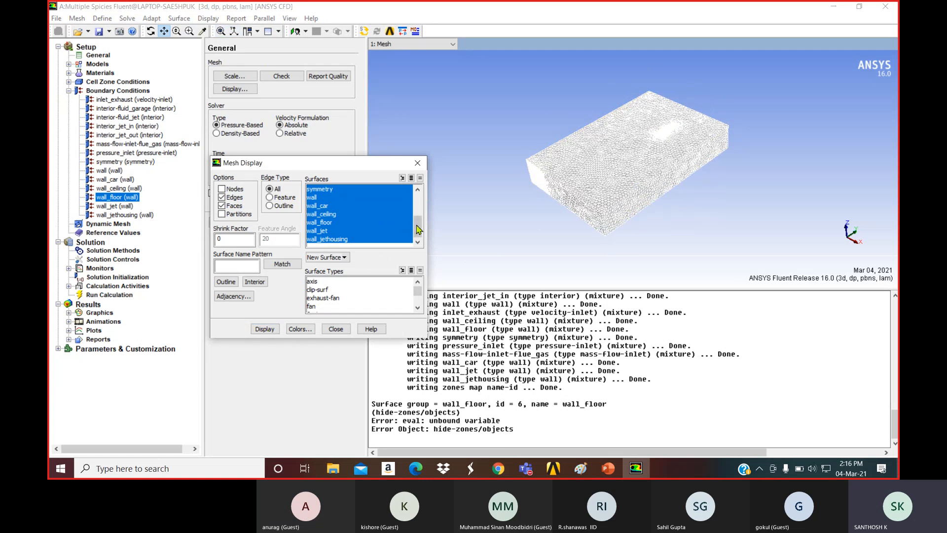
pyautogui.moveTo(419, 230); pyautogui.dragTo(419, 207)
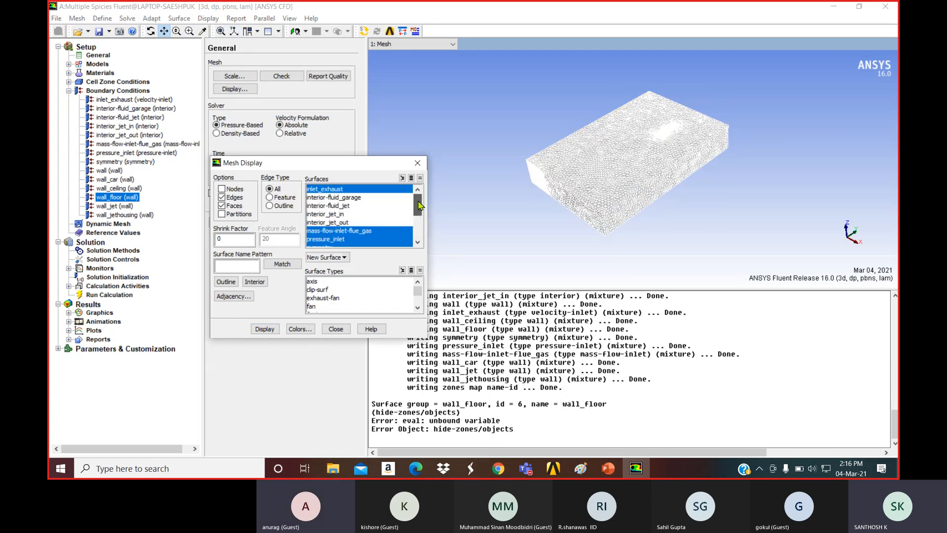
pyautogui.click(417, 163)
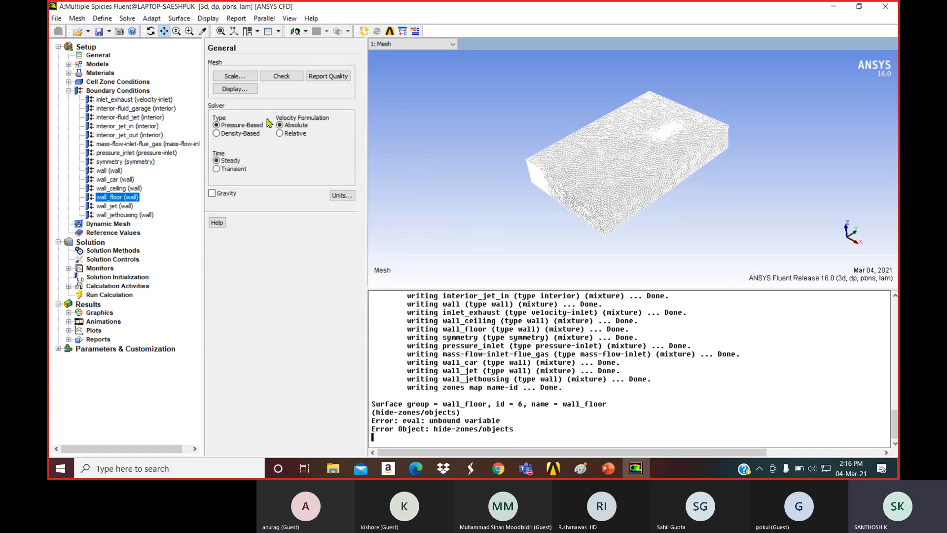
# - Review the mesh scale and domain extents, and run the mesh check and quality report
pyautogui.click(234, 76)
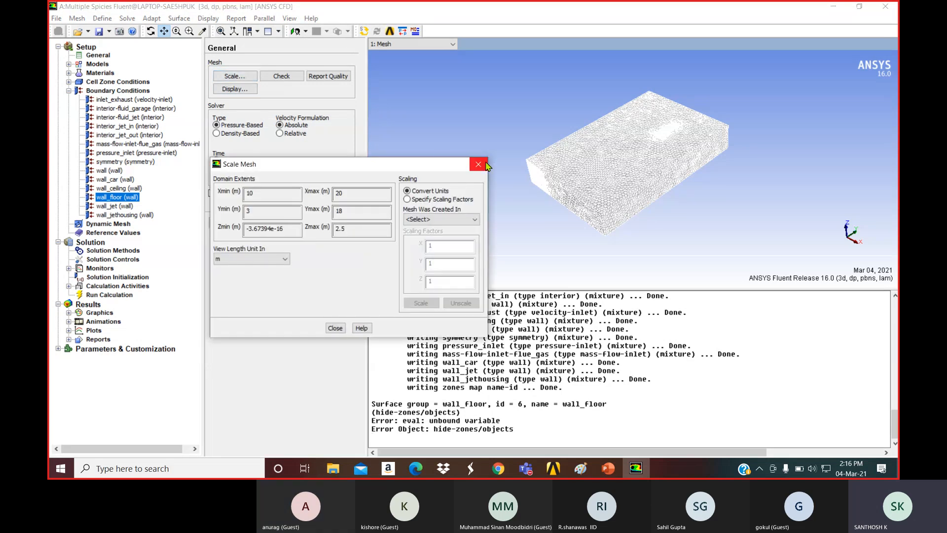
pyautogui.click(478, 164)
pyautogui.click(288, 77)
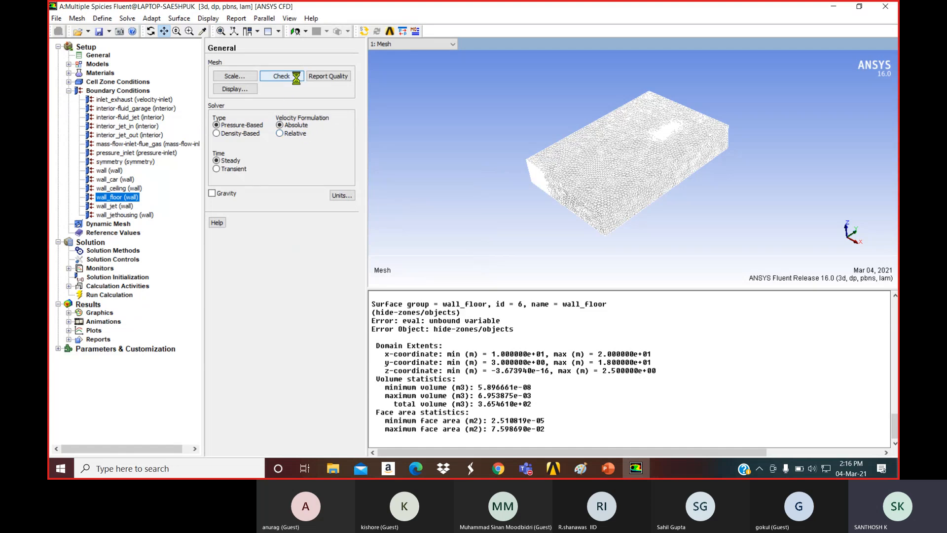
pyautogui.click(333, 77)
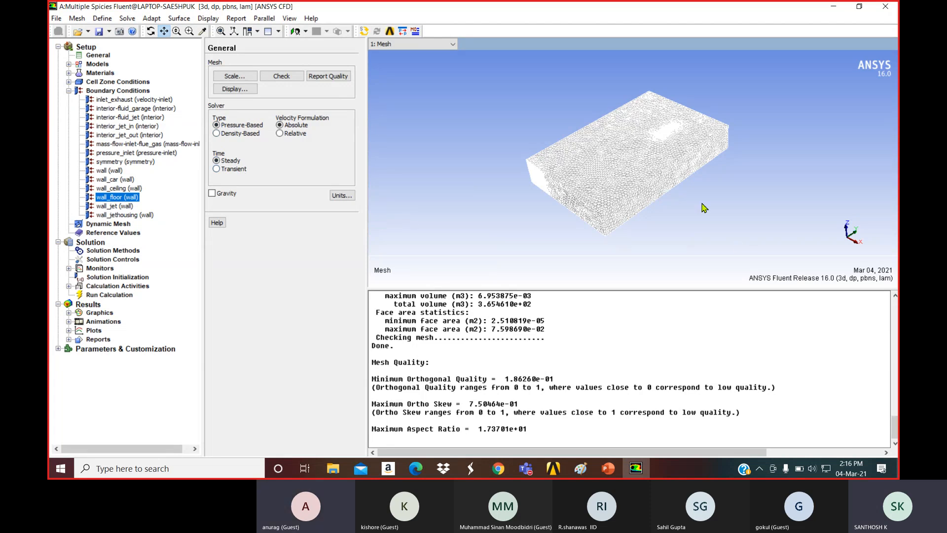
pyautogui.moveTo(616, 165)
pyautogui.mouseDown()
pyautogui.moveTo(630, 147)
pyautogui.moveTo(603, 173)
pyautogui.mouseUp()
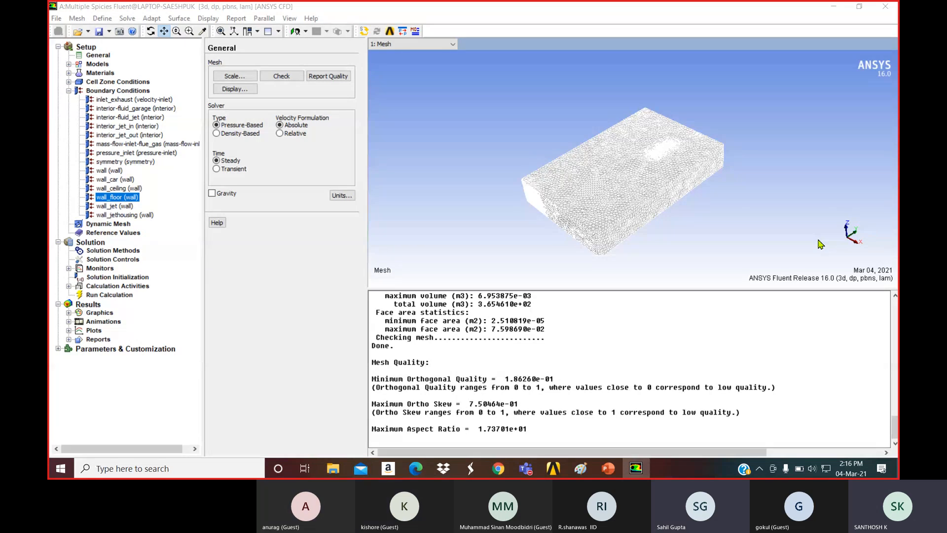
# - Enable gravity and open the Z component of the gravitational acceleration for editing
pyautogui.click(212, 193)
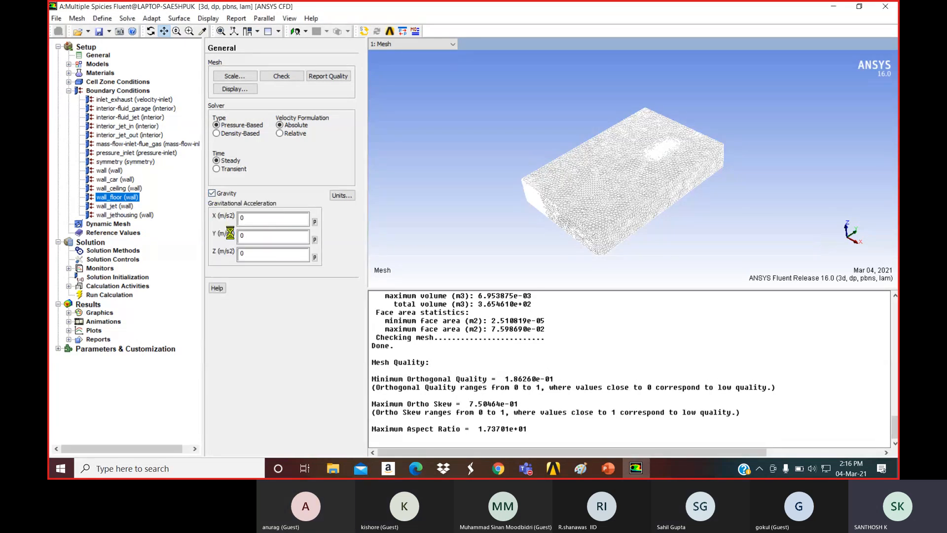
pyautogui.doubleClick(255, 255)
# - Set the viscous model to standard k-epsilon (2 eqn) with Enhanced Wall Treatment
pyautogui.click(96, 65)
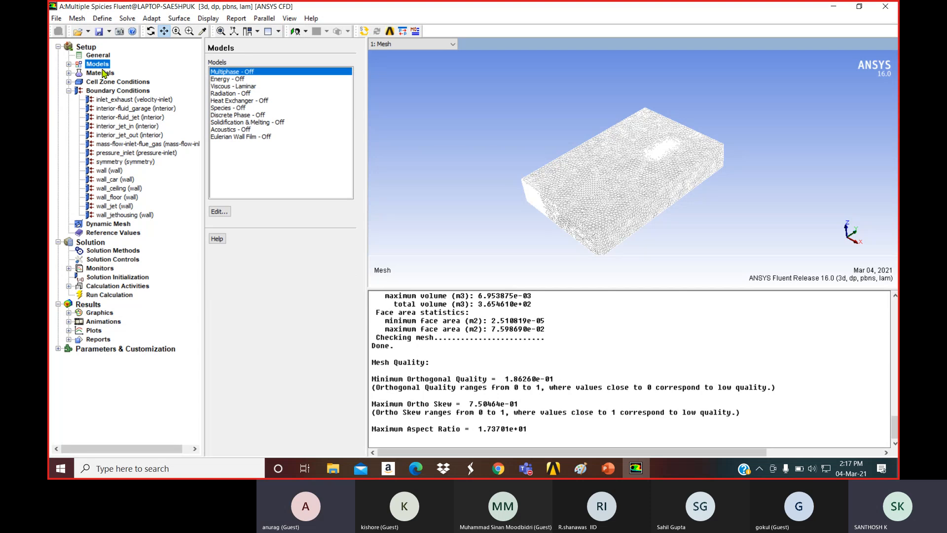
pyautogui.click(244, 88)
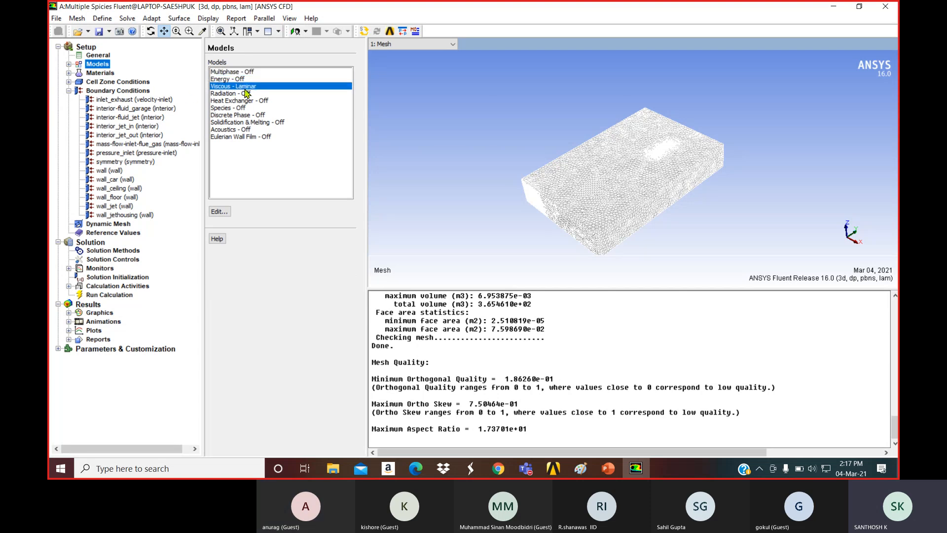
pyautogui.doubleClick(270, 87)
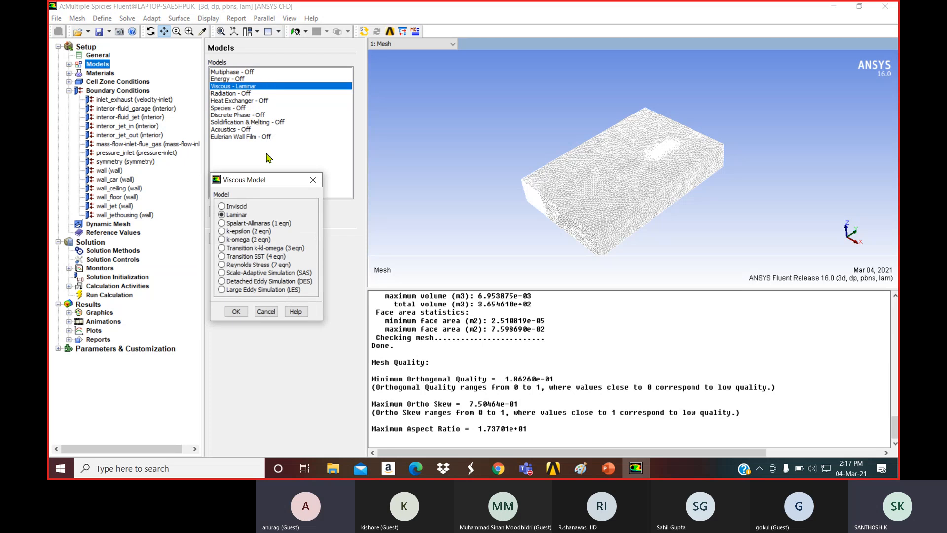
pyautogui.click(232, 232)
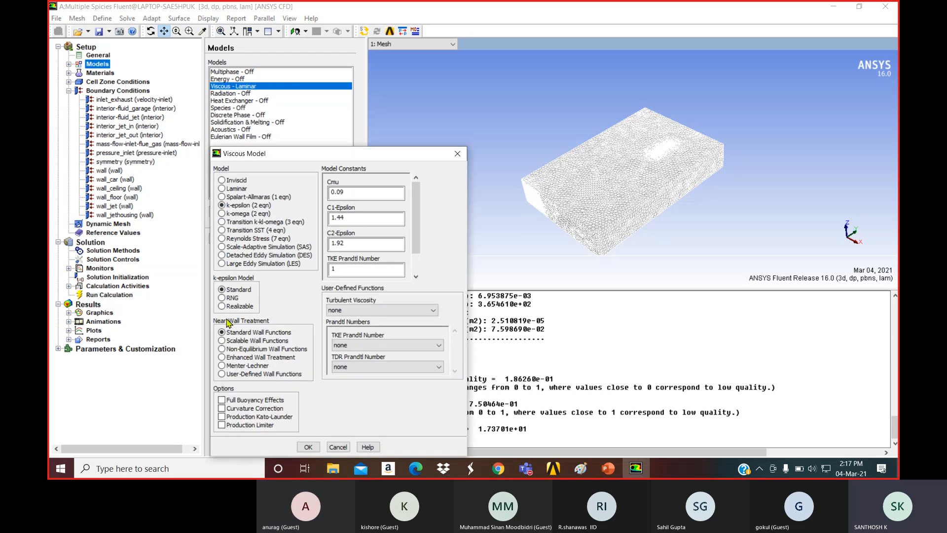
pyautogui.click(222, 357)
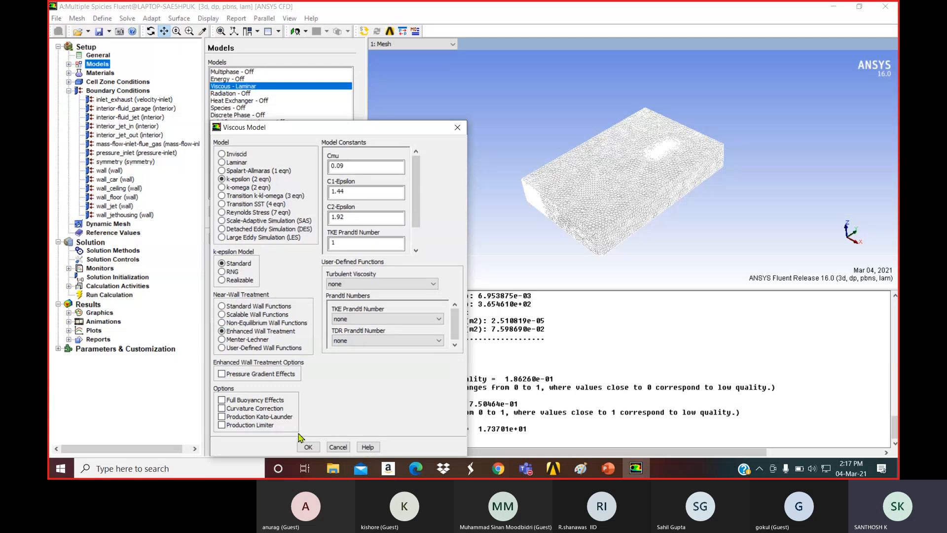
pyautogui.click(308, 448)
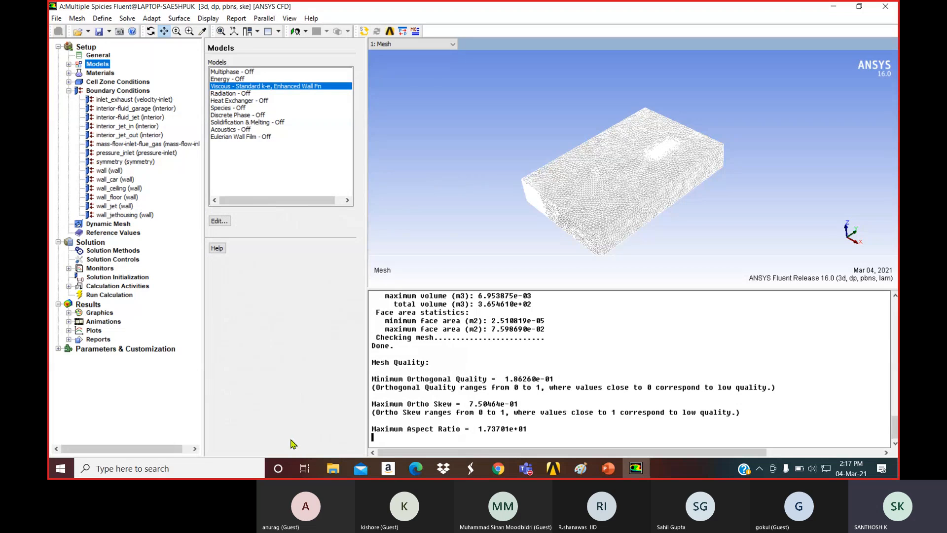
pyautogui.doubleClick(228, 72)
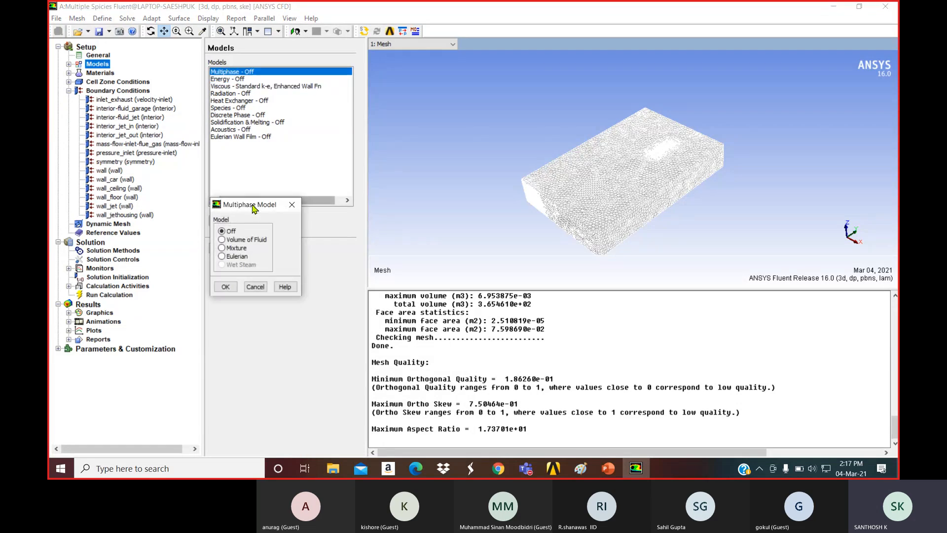
pyautogui.moveTo(261, 209); pyautogui.dragTo(422, 157)
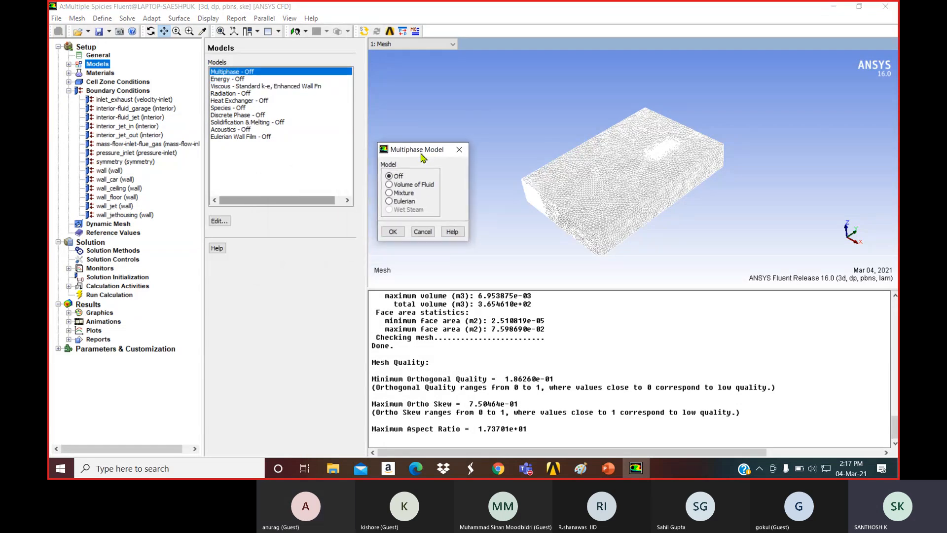
pyautogui.click(400, 193)
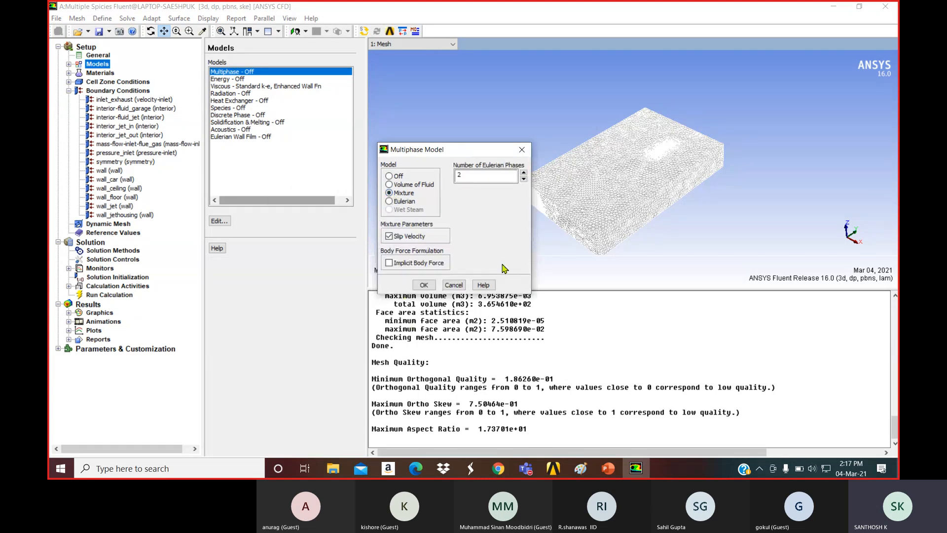
# - Switch to PowerPoint to read the Simulation Physics & Boundary Conditions slide, and return to Fluent, discarding the pending multiphase settings
pyautogui.click(592, 467)
pyautogui.click(591, 468)
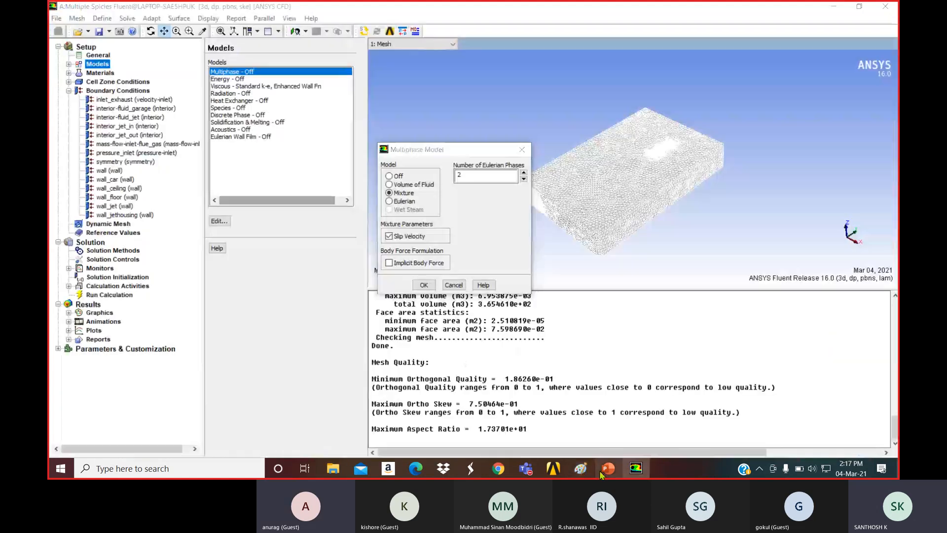
pyautogui.click(608, 468)
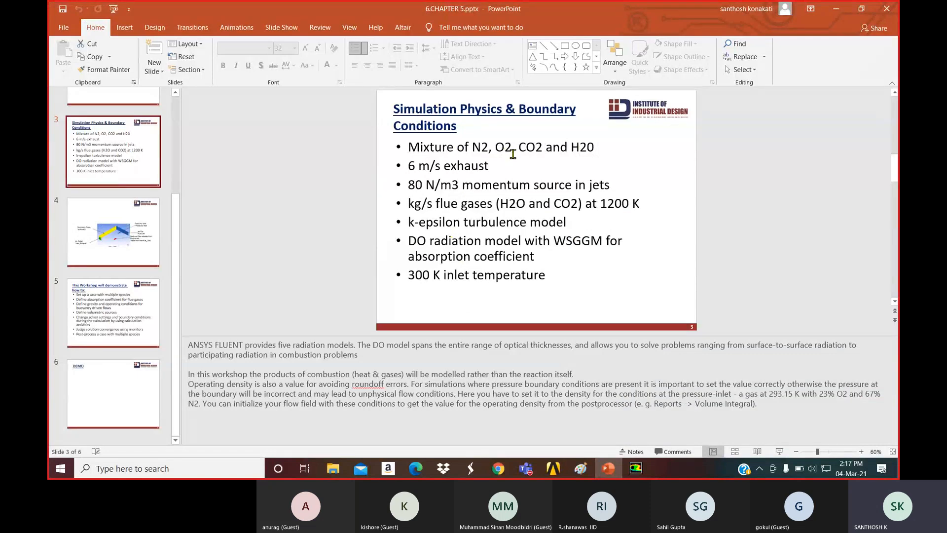
pyautogui.click(836, 9)
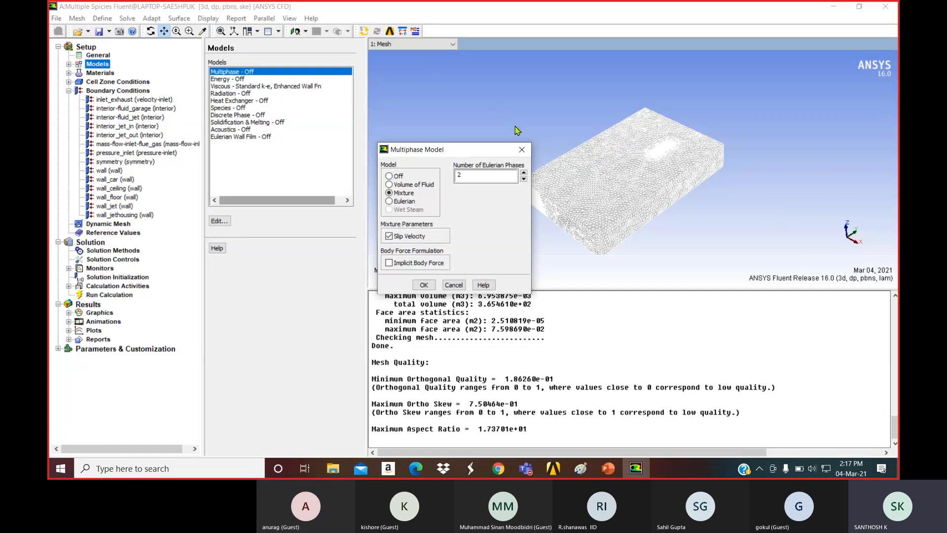
pyautogui.click(522, 149)
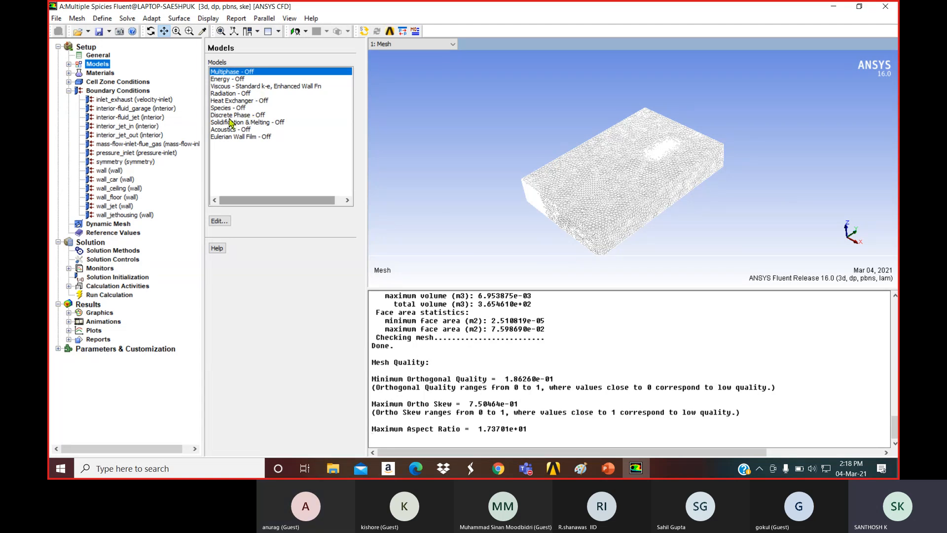
# - Enable the Discrete Ordinates (DO) radiation model with 1 energy iteration per radiation iteration, and acknowledge the material property notice
pyautogui.doubleClick(221, 93)
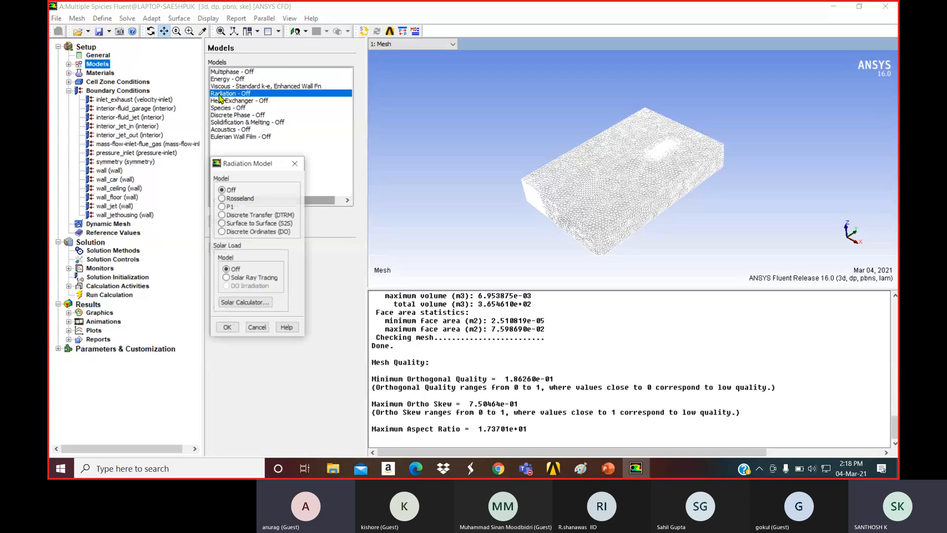
pyautogui.click(221, 231)
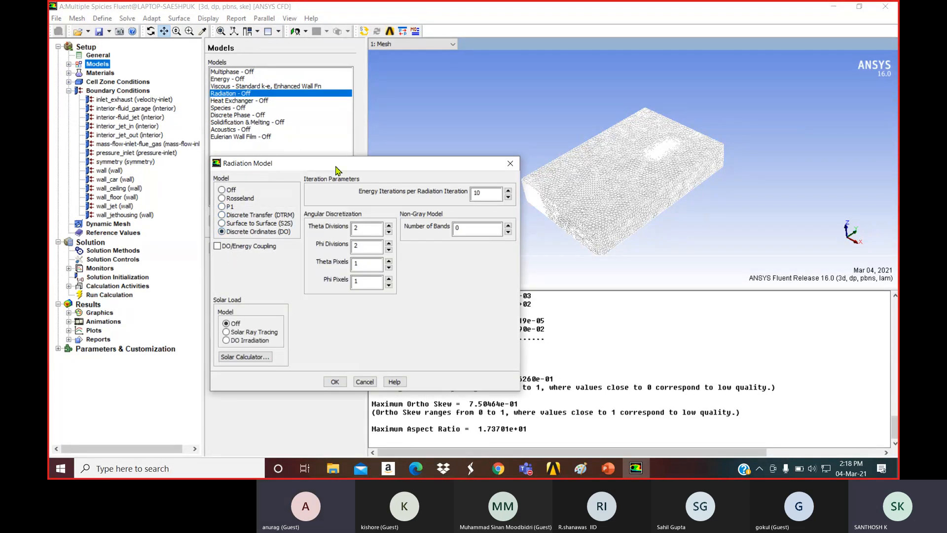
pyautogui.moveTo(339, 164); pyautogui.dragTo(354, 138)
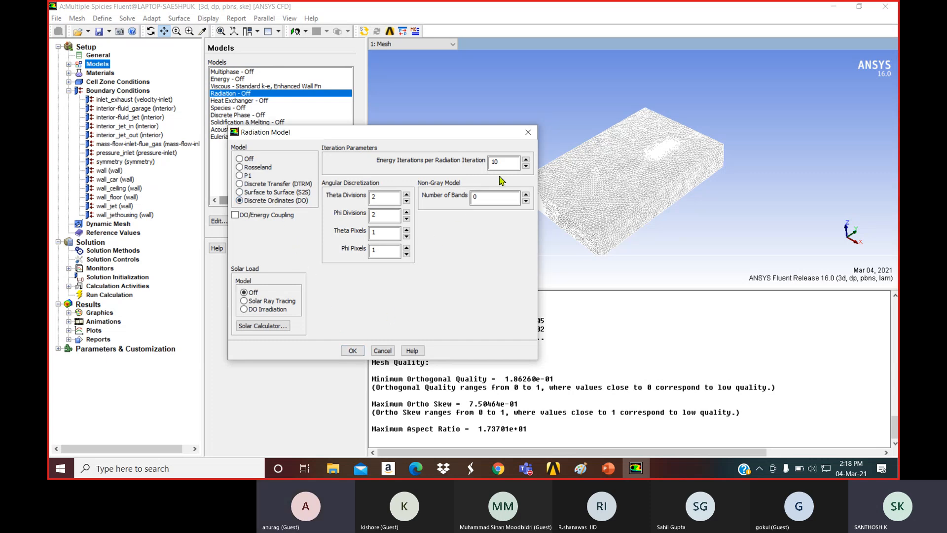
pyautogui.moveTo(505, 165); pyautogui.dragTo(479, 163)
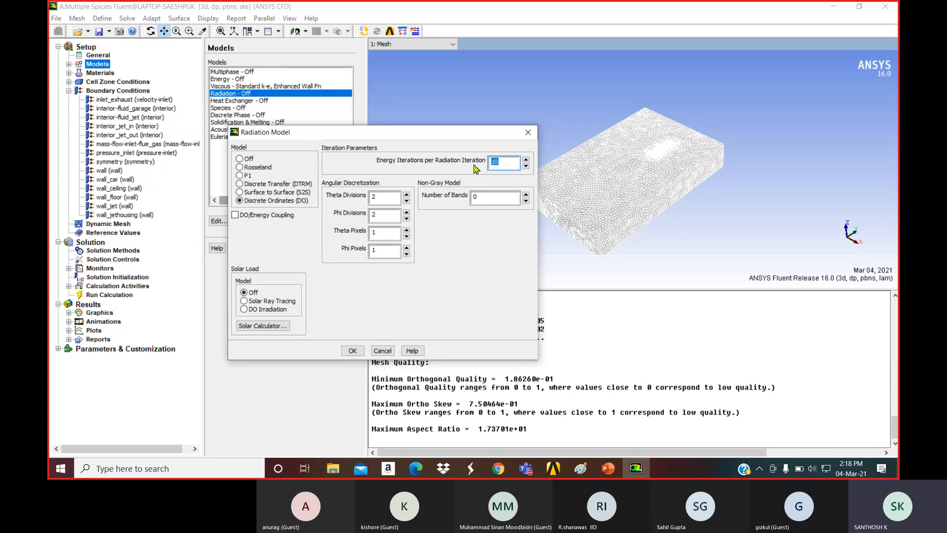
pyautogui.write('1')
pyautogui.click(352, 350)
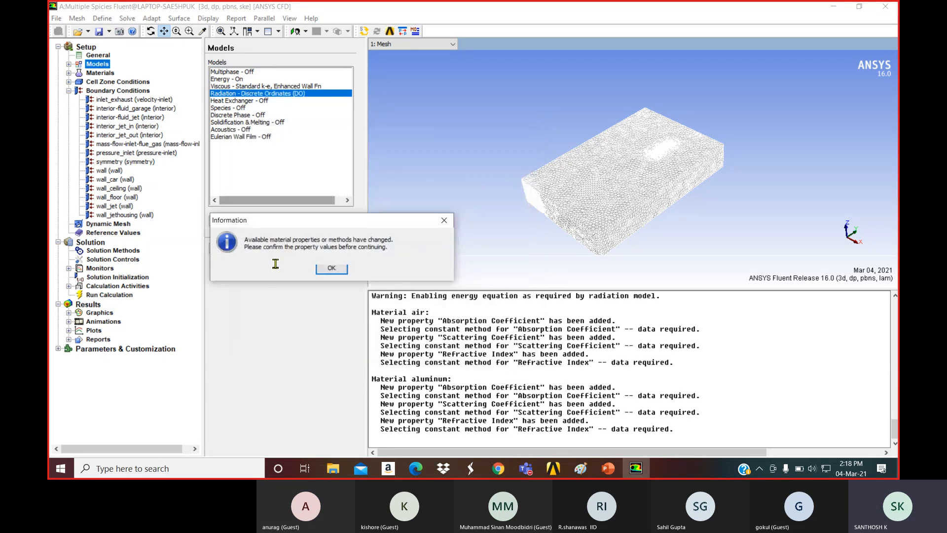
pyautogui.moveTo(334, 222); pyautogui.dragTo(529, 185)
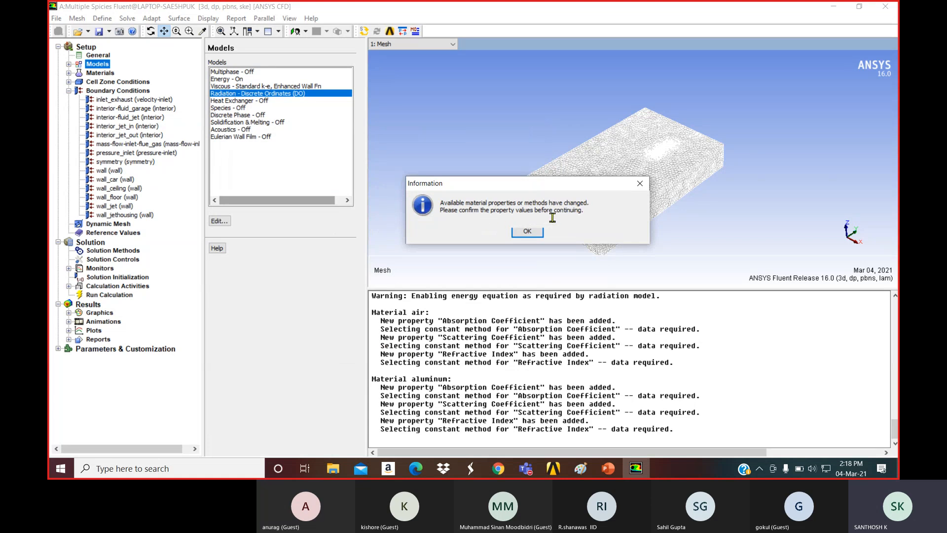
pyautogui.click(531, 232)
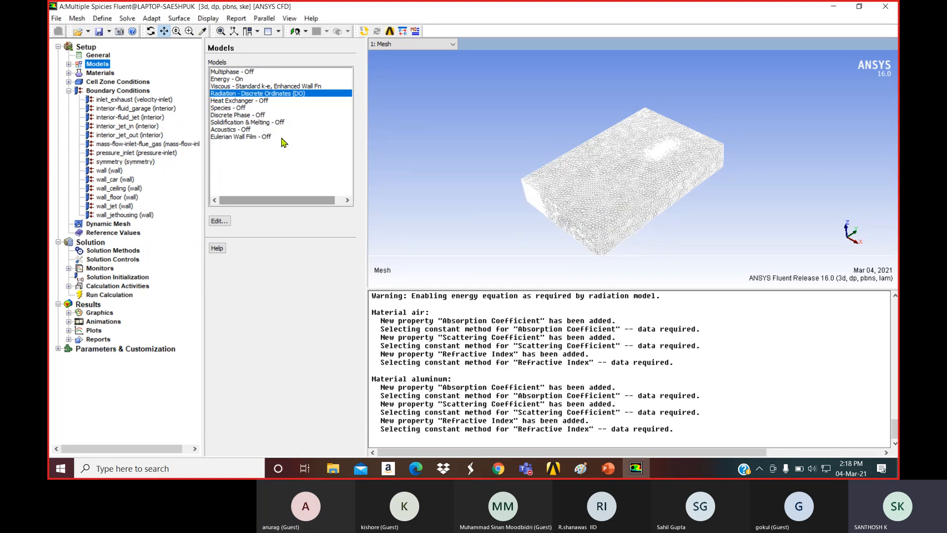
# - Open the species model settings and choose Species Transport as the model
pyautogui.click(237, 80)
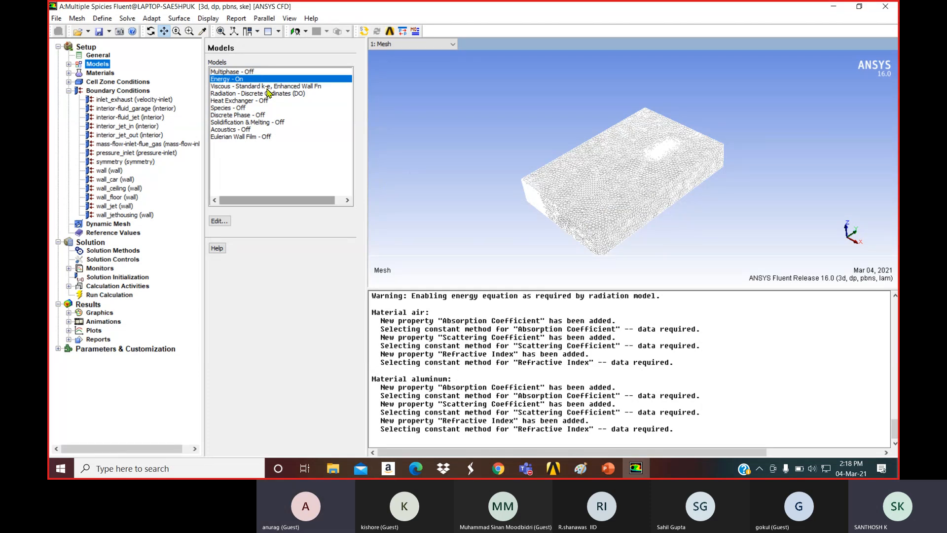
pyautogui.click(249, 72)
pyautogui.click(249, 108)
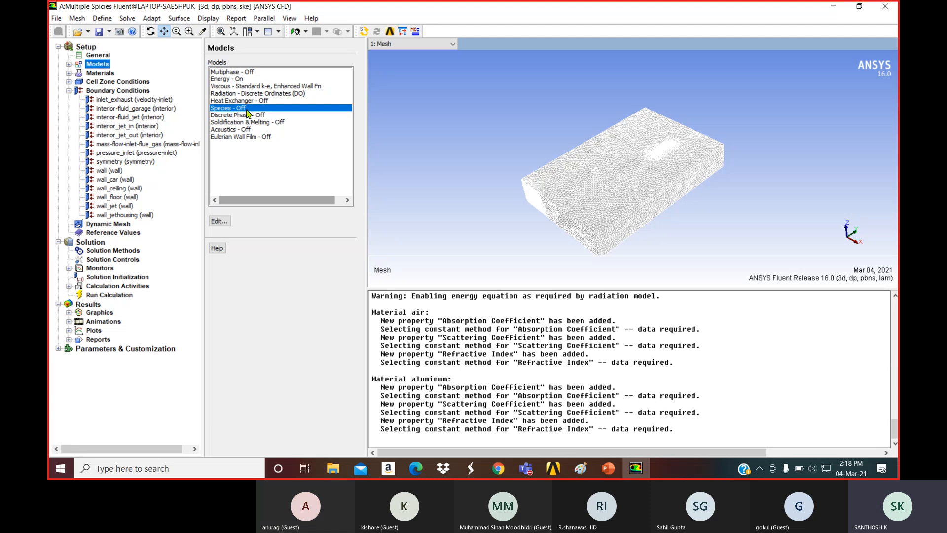
pyautogui.click(218, 220)
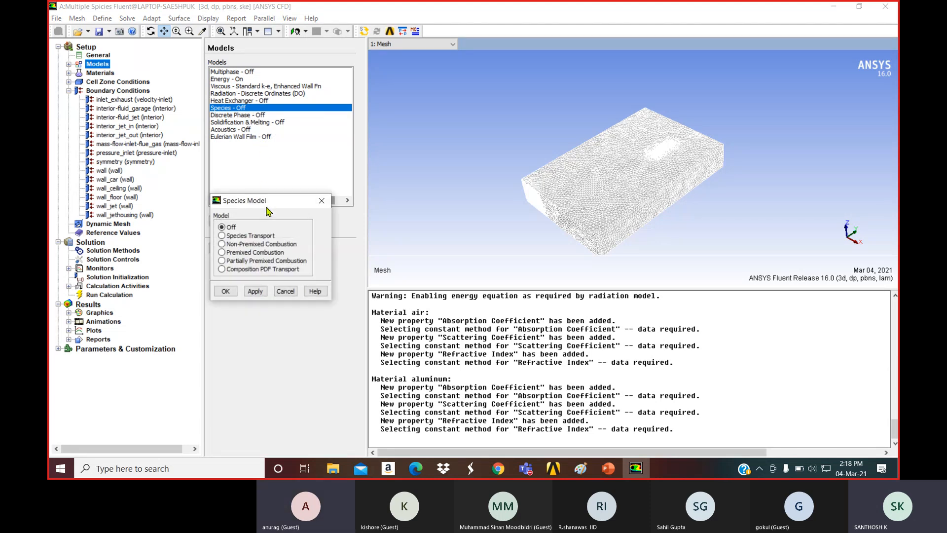
pyautogui.moveTo(267, 201); pyautogui.dragTo(407, 116)
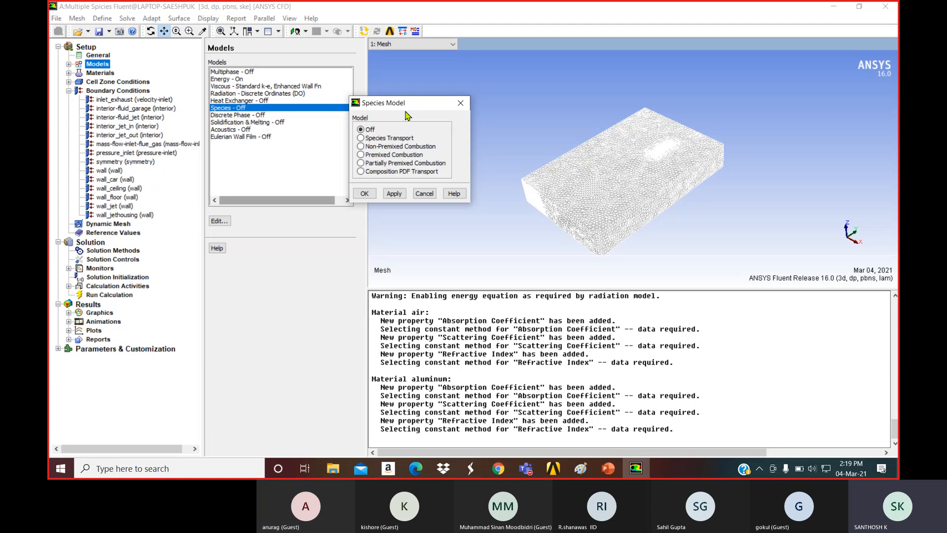
pyautogui.click(362, 139)
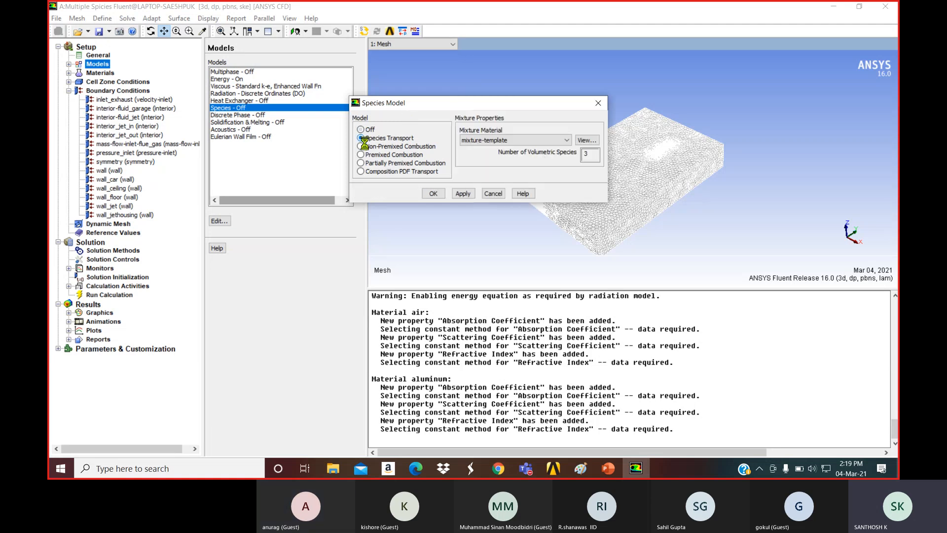
# - Look through the available mixture materials and view the database properties of mixture-template
pyautogui.click(501, 140)
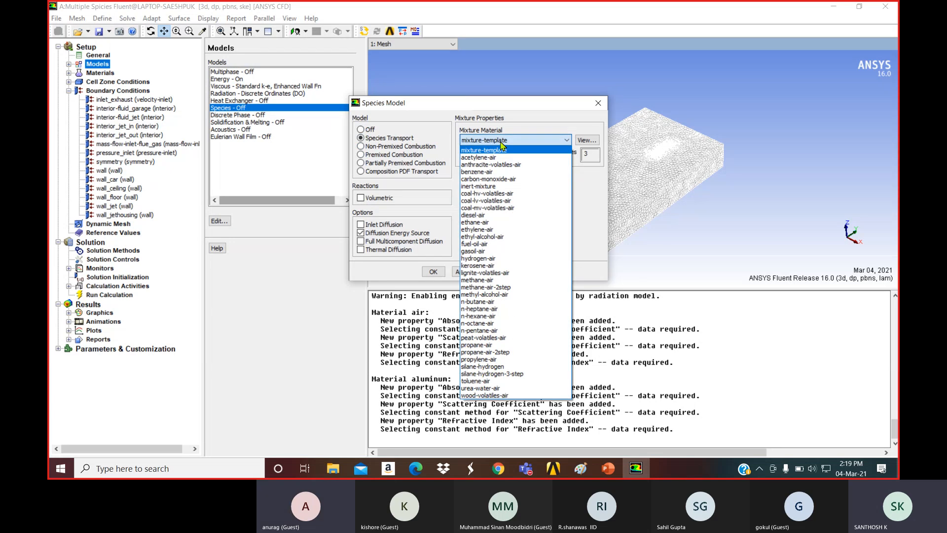
pyautogui.click(501, 144)
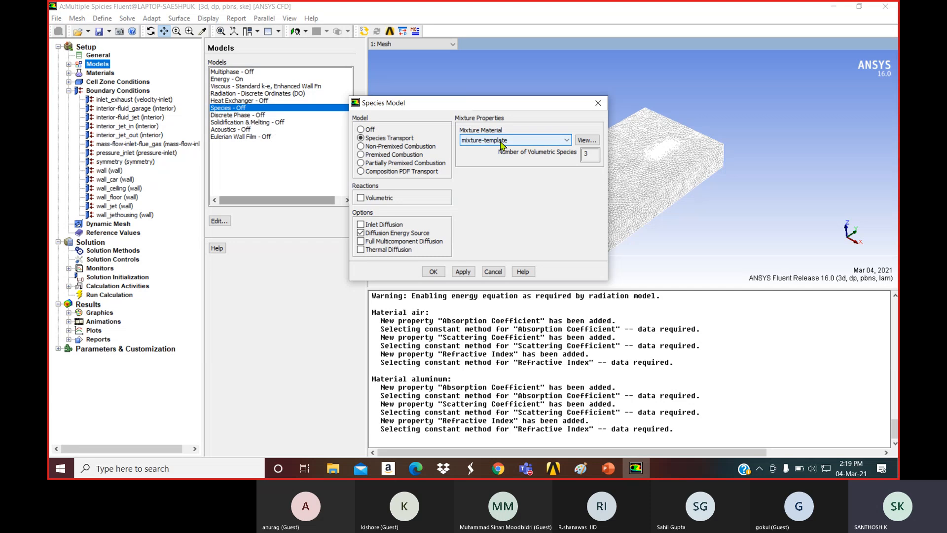
pyautogui.click(500, 141)
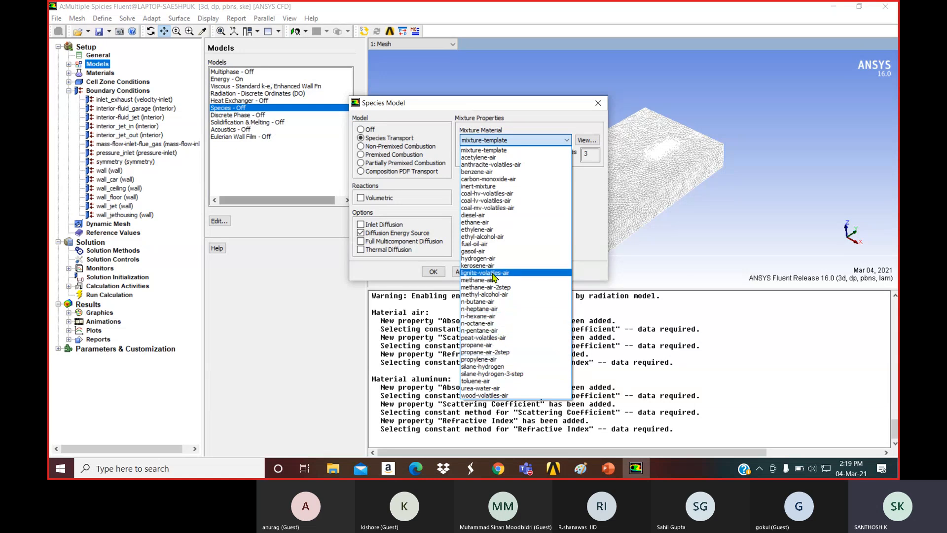
pyautogui.click(500, 150)
pyautogui.click(587, 141)
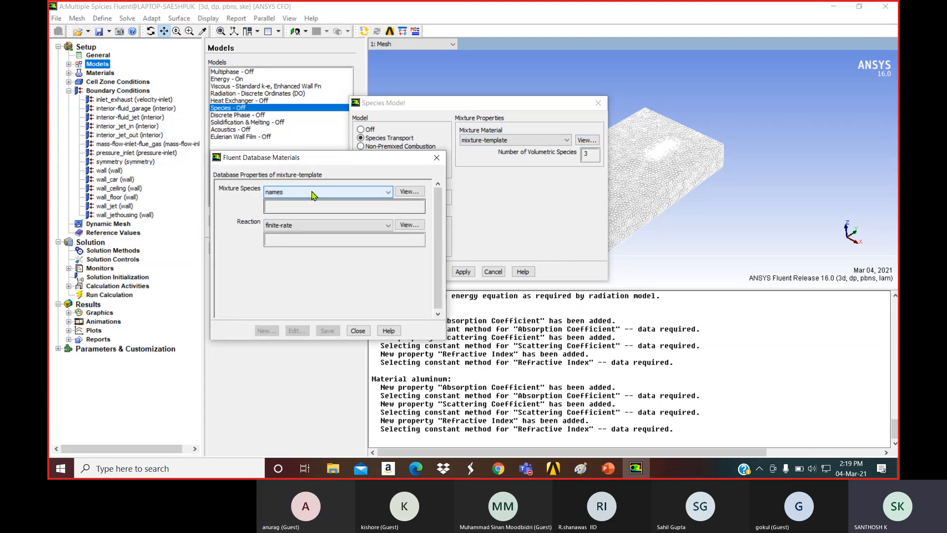
pyautogui.click(437, 158)
# - Use mixture-template as the mixture material, apply the species model settings and acknowledge the material property notice
pyautogui.click(516, 140)
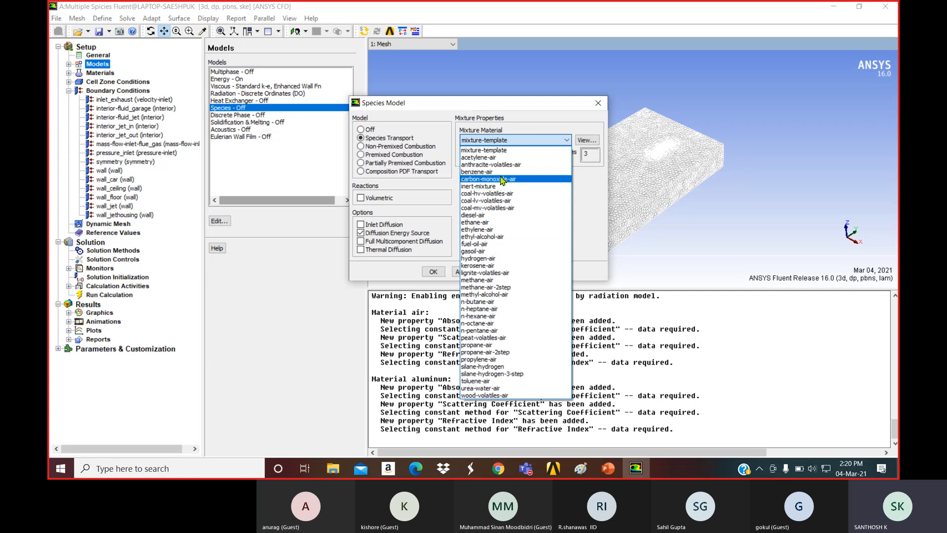
pyautogui.click(504, 151)
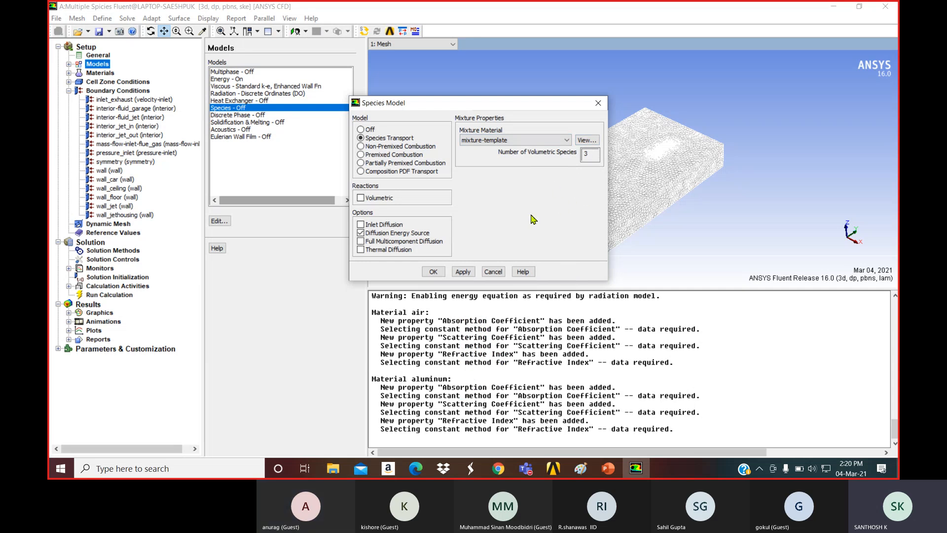
pyautogui.click(461, 272)
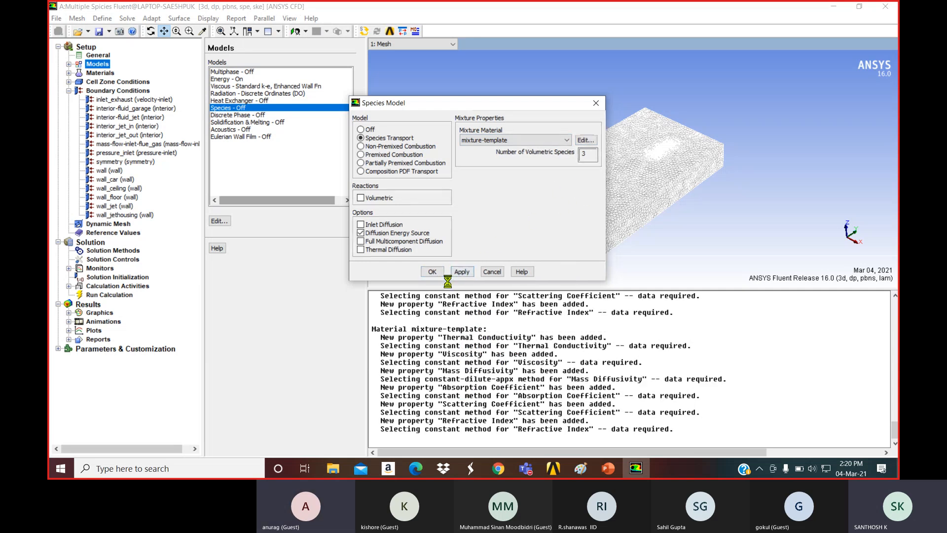
pyautogui.click(332, 269)
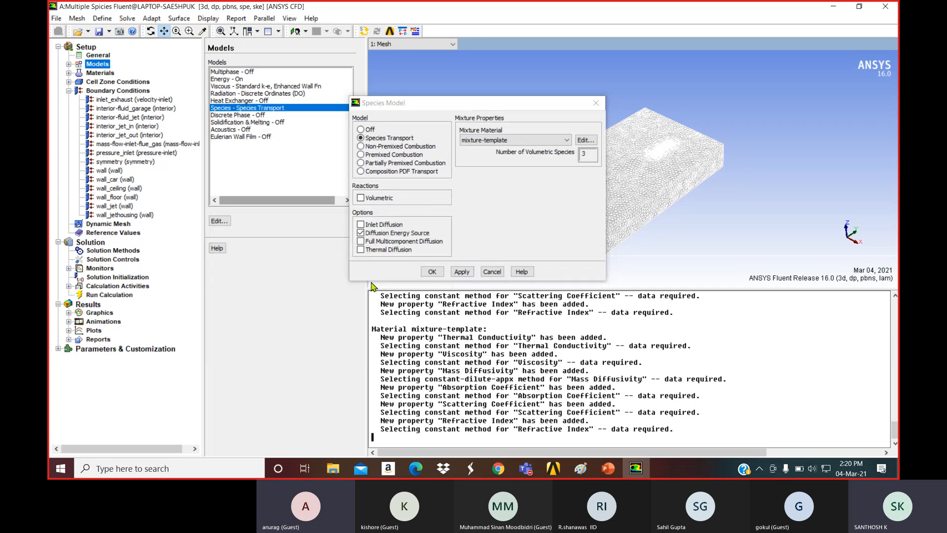
pyautogui.click(429, 271)
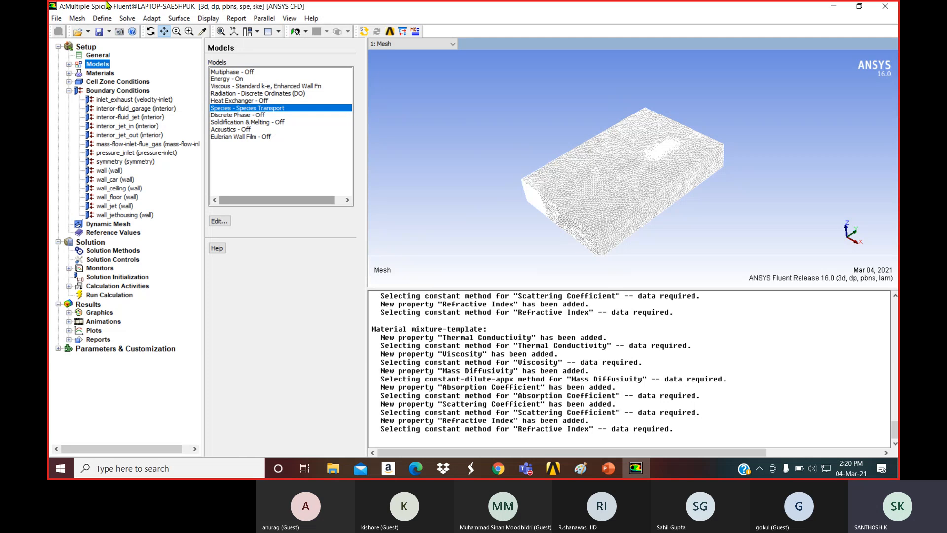
# - Expand the fluid and mixture materials in the setup tree and examine the species contained in mixture-template
pyautogui.click(68, 73)
pyautogui.click(79, 82)
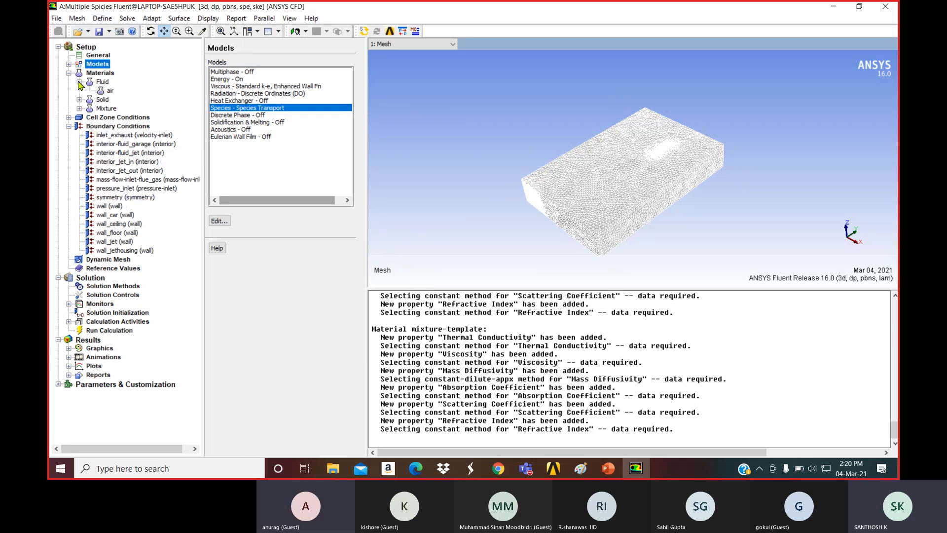
pyautogui.click(79, 108)
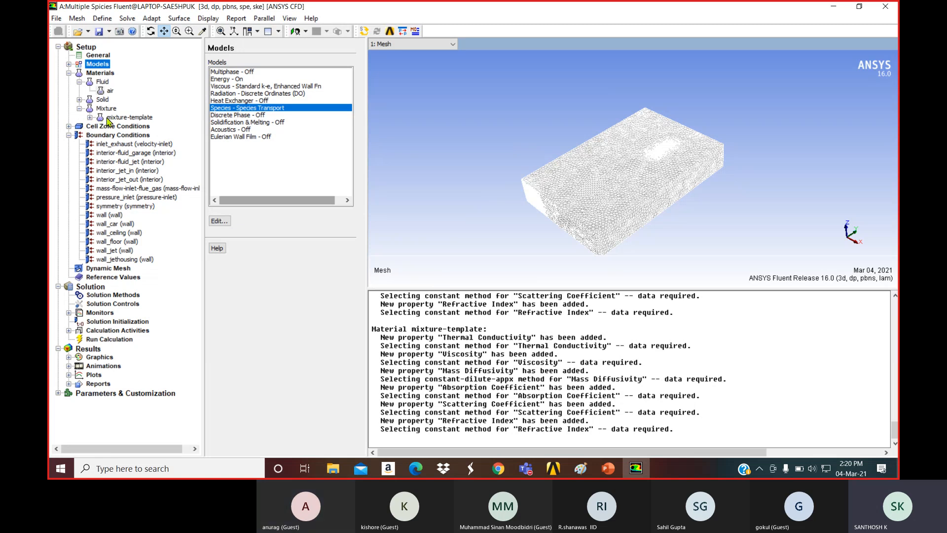
pyautogui.click(101, 73)
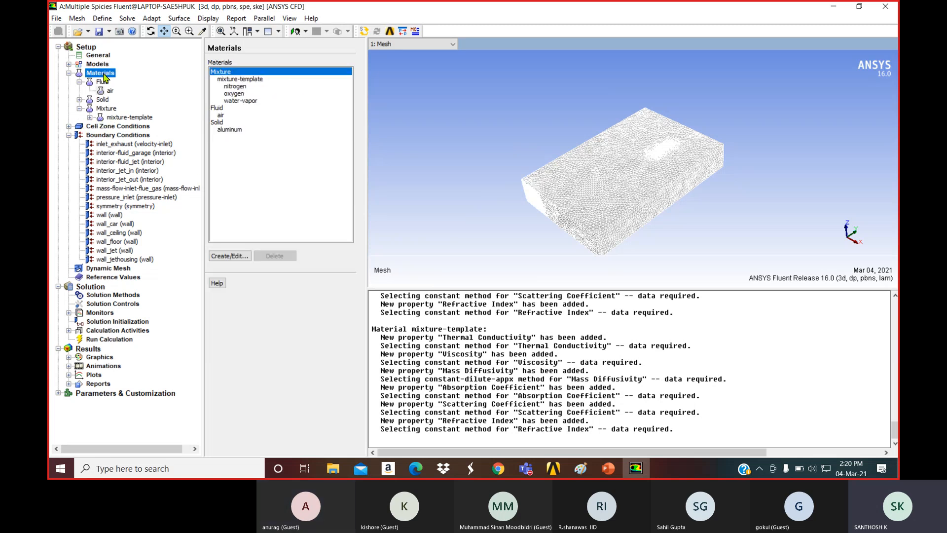
pyautogui.moveTo(245, 88); pyautogui.dragTo(251, 109)
pyautogui.click(246, 86)
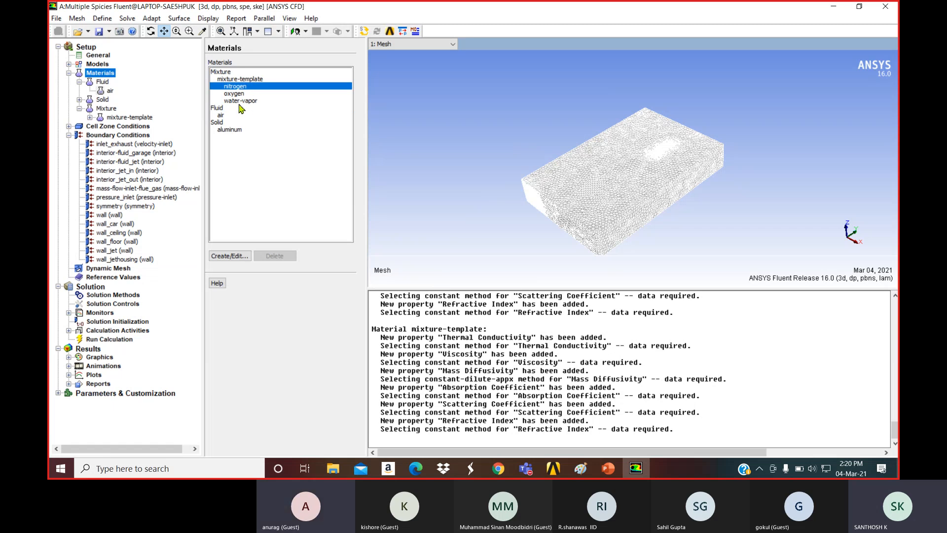
pyautogui.click(230, 72)
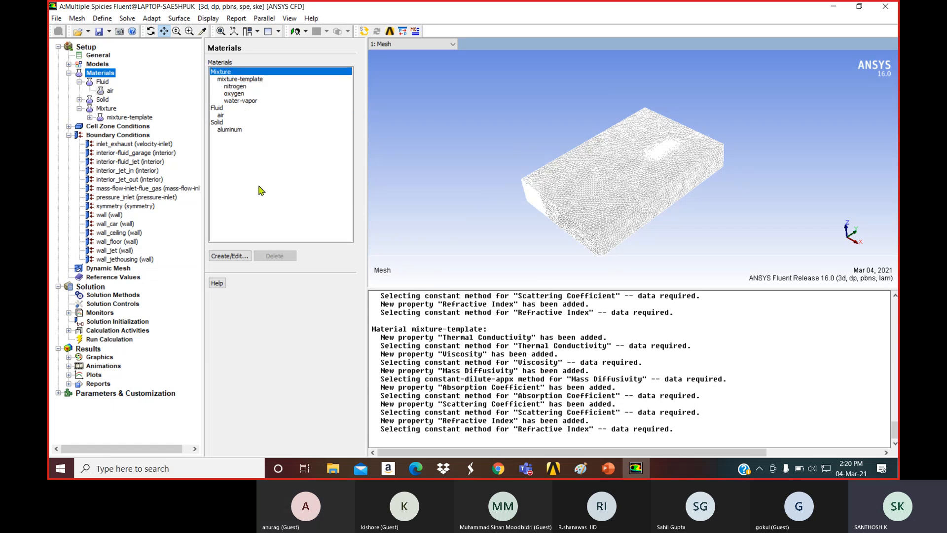
# - Open the mixture-template material for editing and switch the material type to fluid to view the properties of air
pyautogui.click(236, 255)
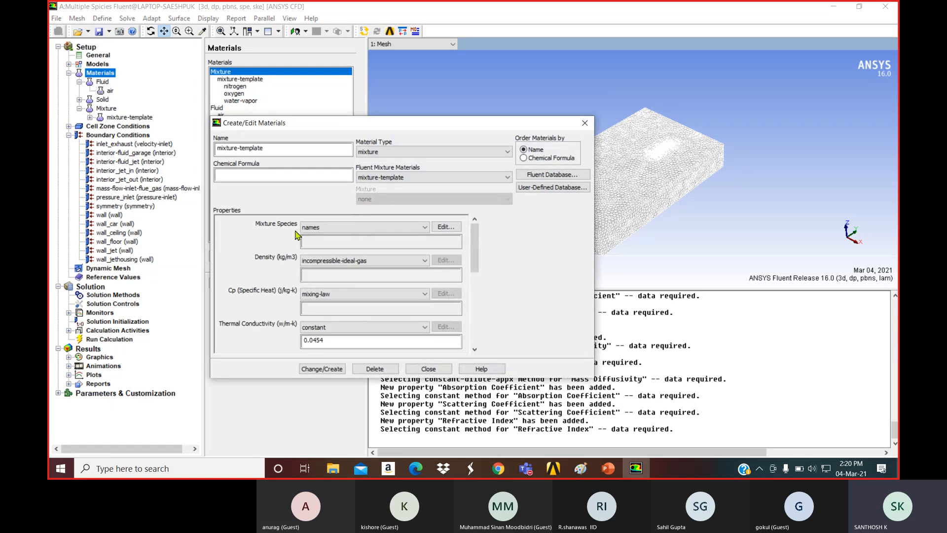
pyautogui.click(376, 179)
pyautogui.click(387, 186)
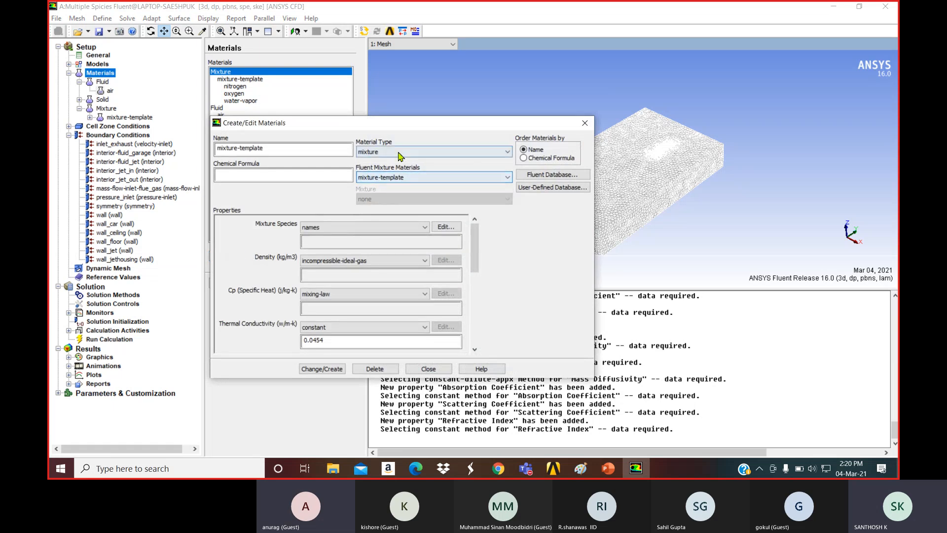
pyautogui.click(398, 153)
pyautogui.click(387, 169)
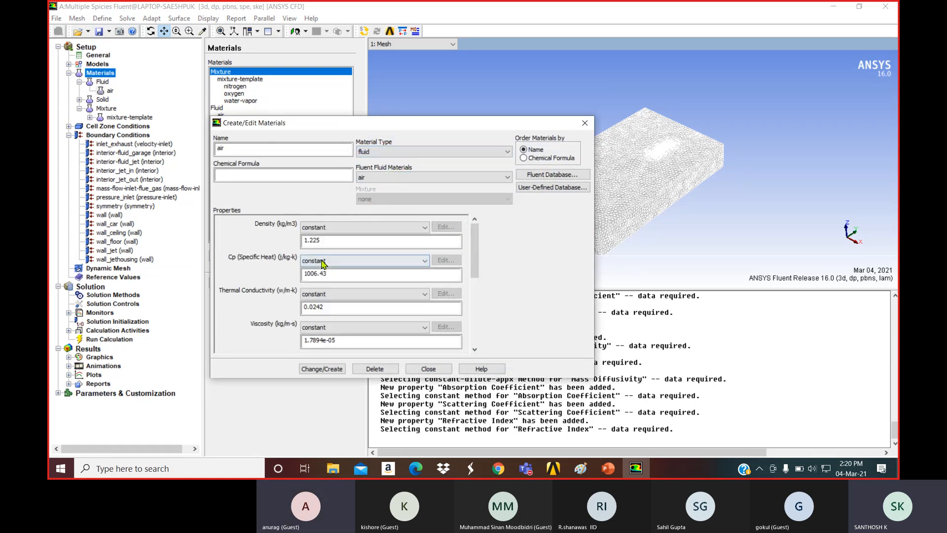
# - Browse the mixture materials in the Fluent database, and close the database and material editor
pyautogui.click(545, 176)
pyautogui.moveTo(353, 210)
pyautogui.mouseDown()
pyautogui.moveTo(353, 222)
pyautogui.moveTo(352, 198)
pyautogui.mouseUp()
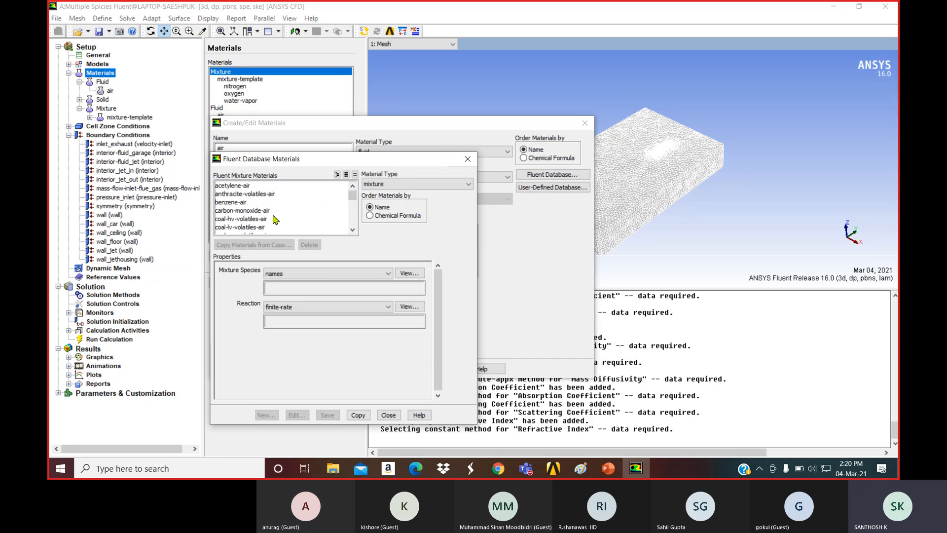
pyautogui.click(353, 228)
pyautogui.click(353, 229)
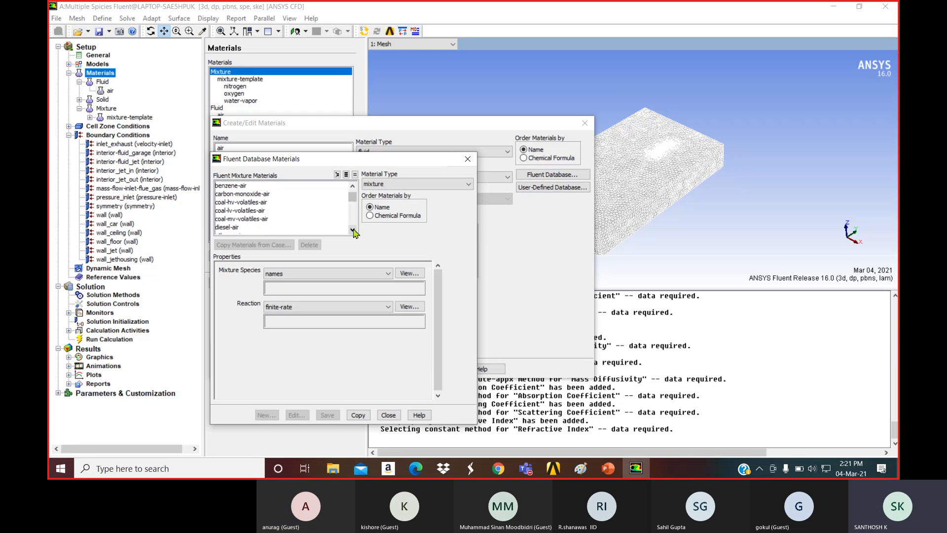
pyautogui.click(353, 228)
pyautogui.click(353, 229)
pyautogui.click(353, 229)
pyautogui.click(353, 229)
pyautogui.click(353, 229)
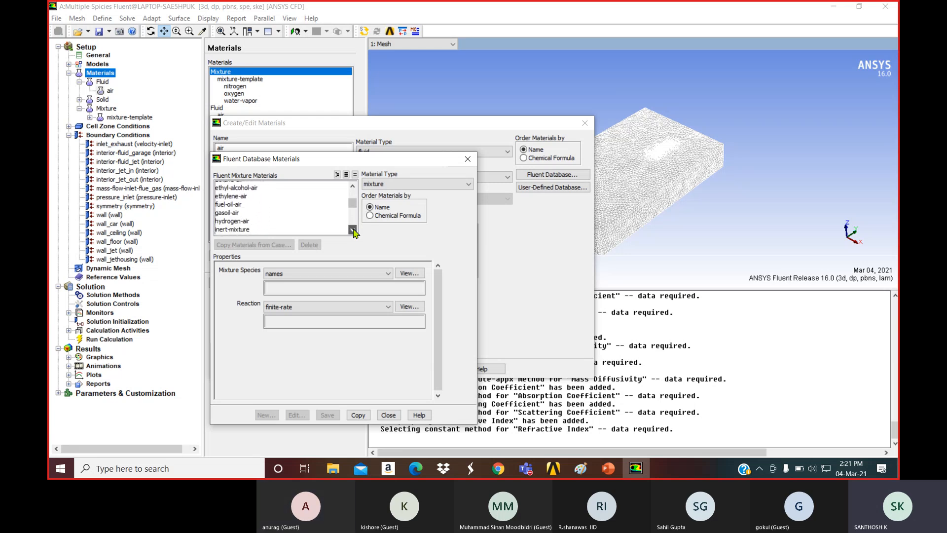
pyautogui.click(353, 229)
pyautogui.click(353, 229)
pyautogui.click(353, 229)
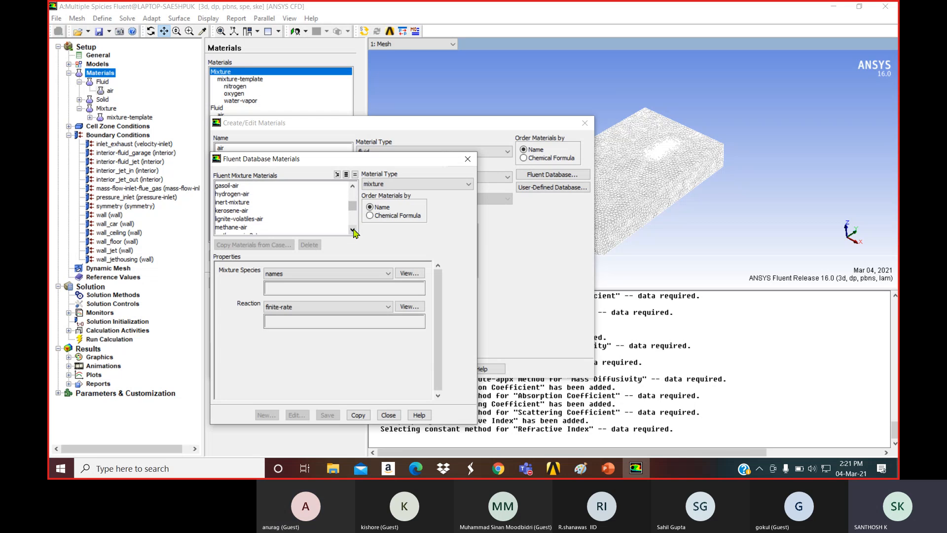
pyautogui.click(467, 159)
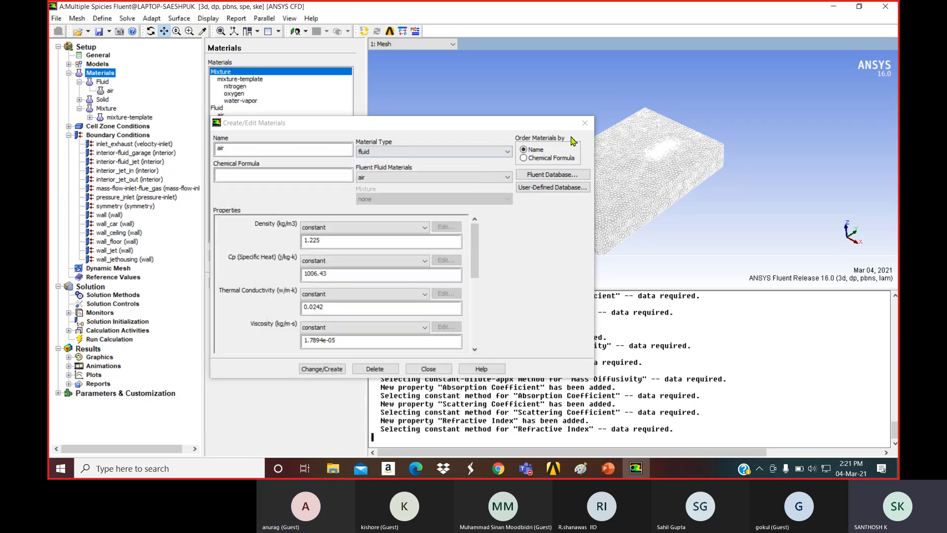
pyautogui.click(585, 123)
# - Open mixture-template for editing, compare its material types, and browse the Fluent database's mixture materials, selecting carbon-monoxide-air
pyautogui.click(241, 80)
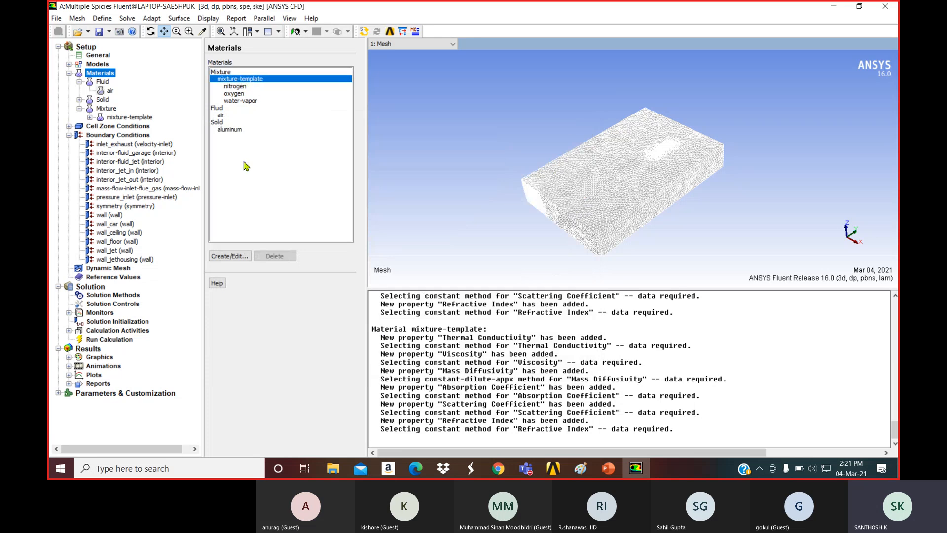
pyautogui.click(231, 256)
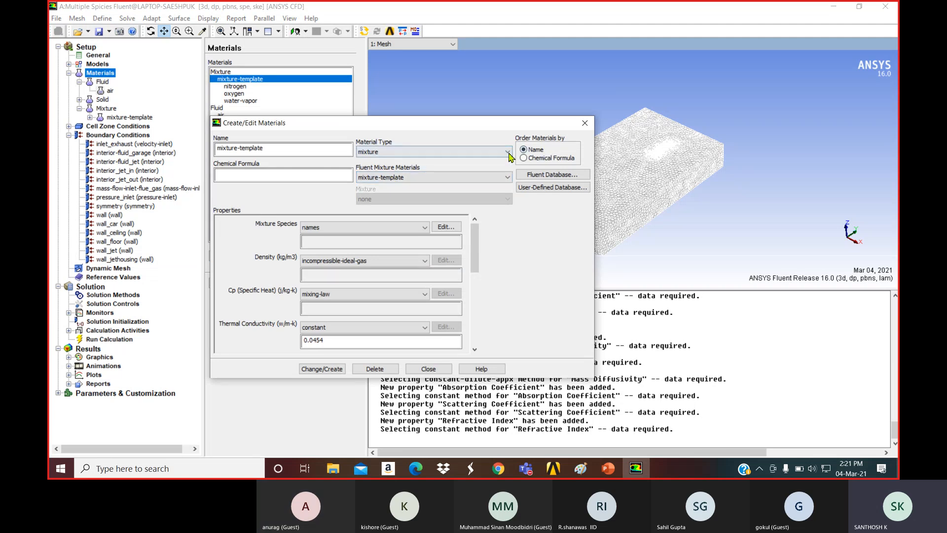
pyautogui.click(404, 152)
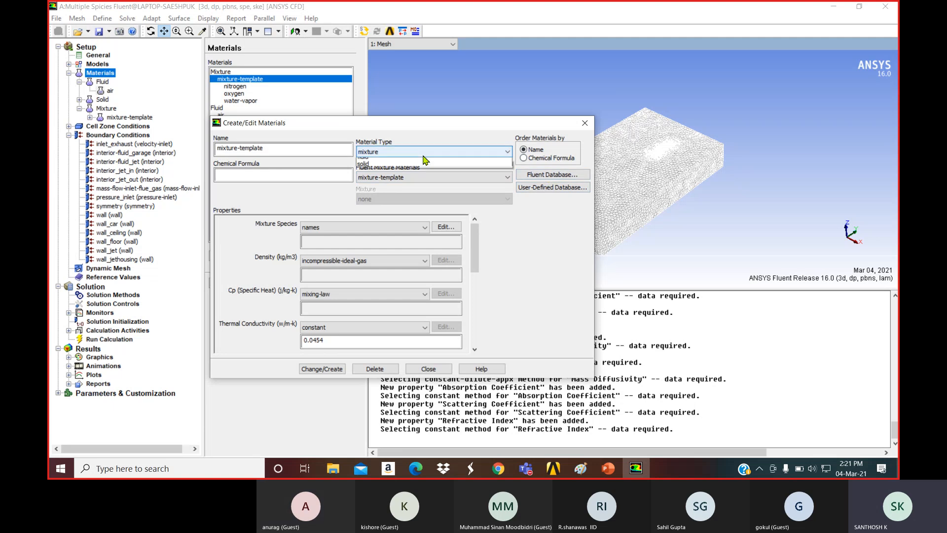
pyautogui.click(398, 173)
pyautogui.click(403, 152)
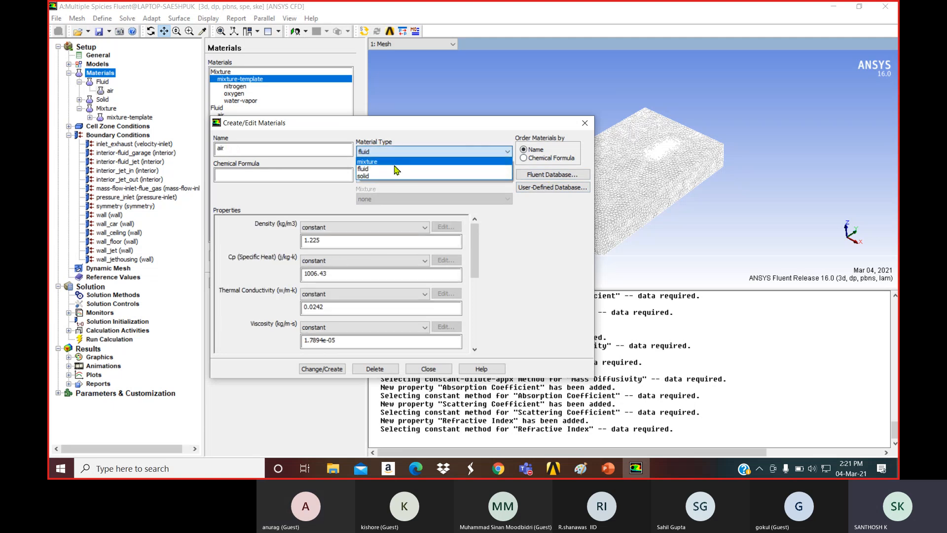
pyautogui.click(395, 169)
pyautogui.click(552, 175)
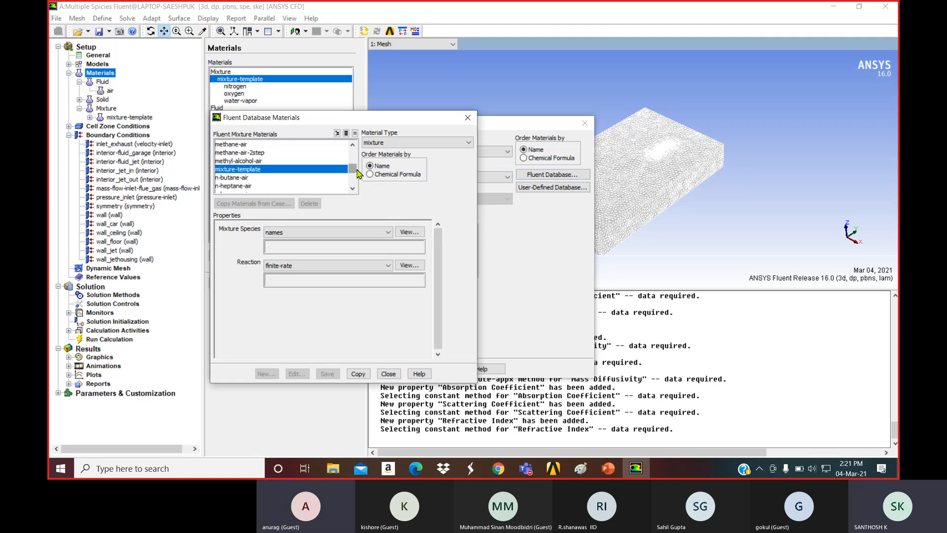
pyautogui.moveTo(354, 173); pyautogui.dragTo(344, 150)
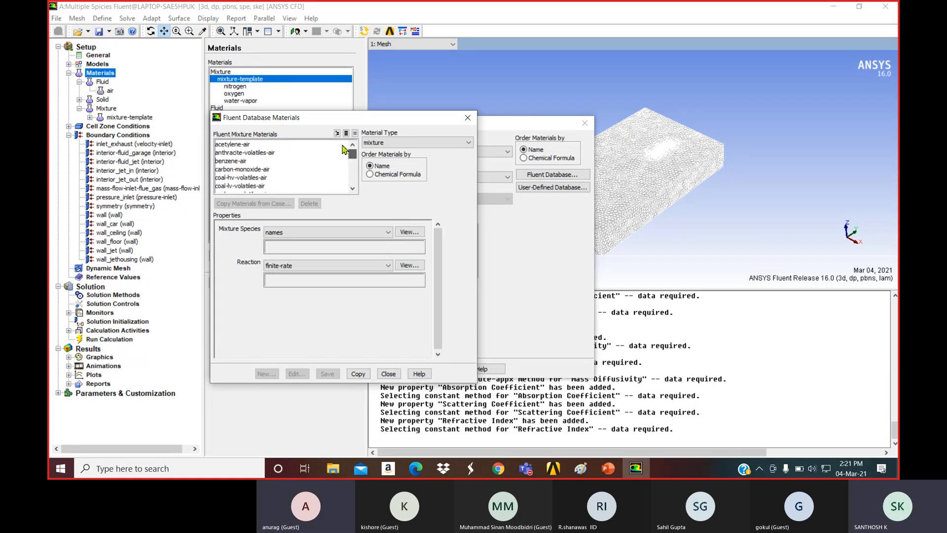
pyautogui.click(269, 169)
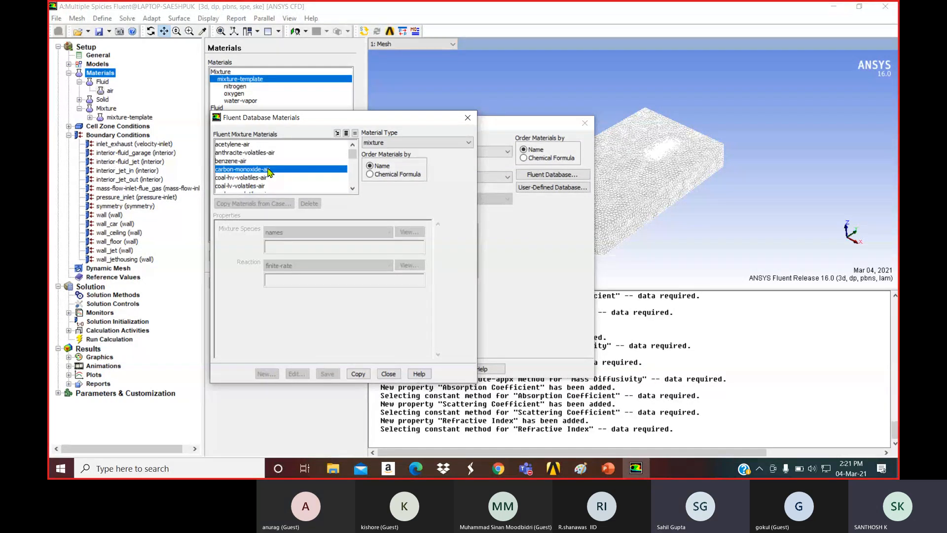
# - Copy the fluid material carbon-dioxide (co2) from the Fluent database into the case, and close the database and material editor
pyautogui.click(382, 143)
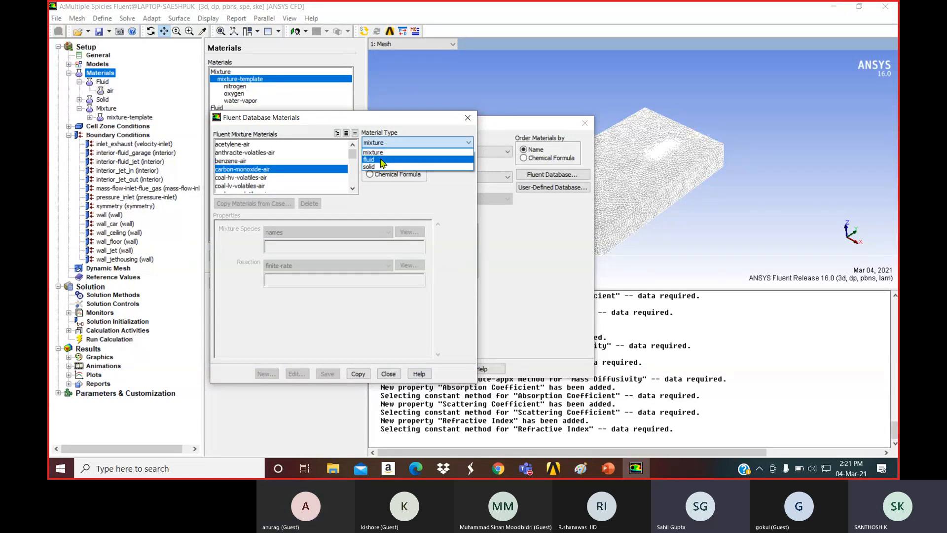
pyautogui.click(383, 161)
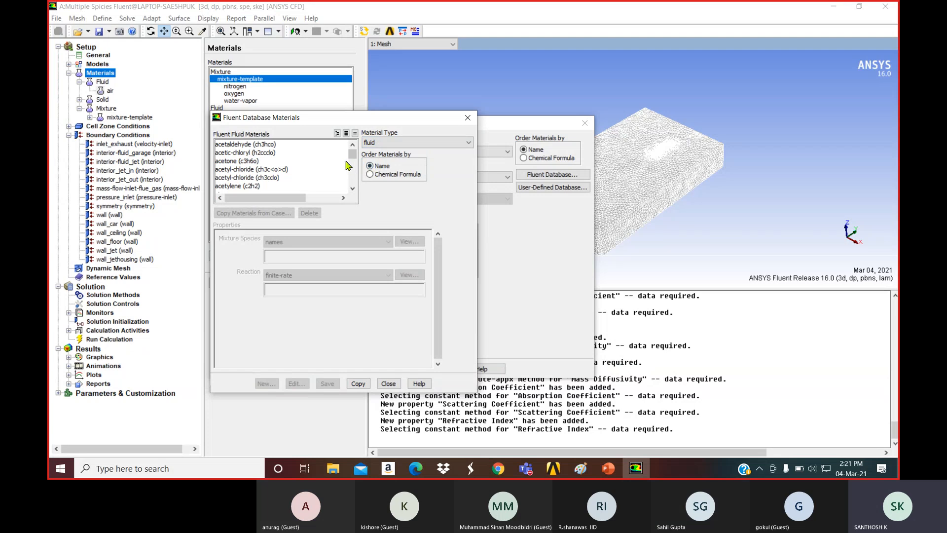
pyautogui.click(352, 188)
pyautogui.click(352, 189)
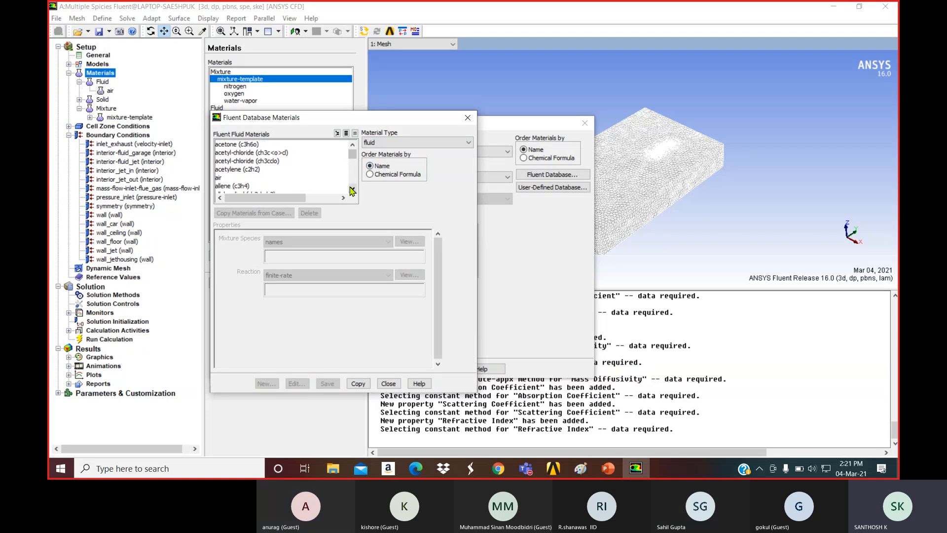
pyautogui.click(351, 188)
pyautogui.click(351, 189)
pyautogui.click(351, 189)
pyautogui.click(351, 189)
pyautogui.click(351, 188)
pyautogui.click(351, 189)
pyautogui.click(352, 188)
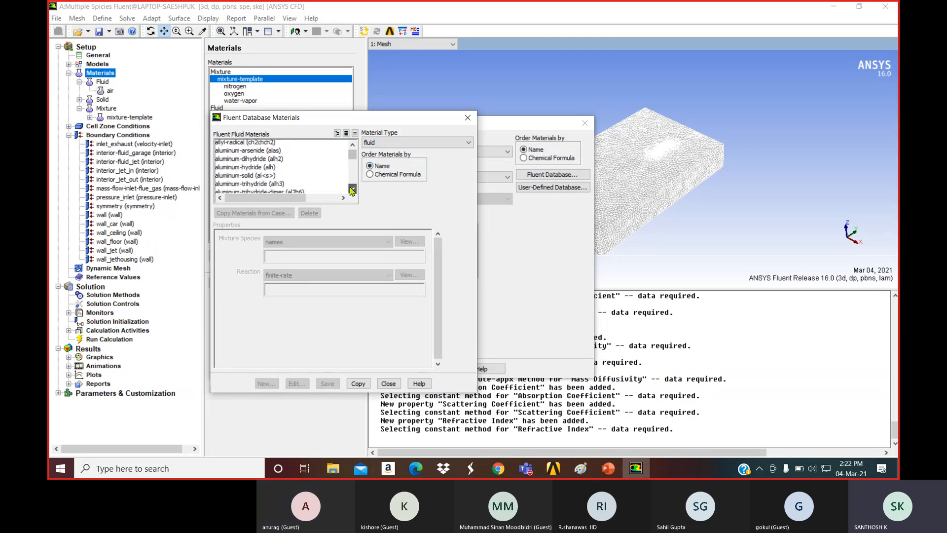
pyautogui.click(352, 189)
pyautogui.click(352, 189)
pyautogui.click(351, 188)
pyautogui.click(352, 189)
pyautogui.click(351, 188)
pyautogui.click(352, 188)
pyautogui.click(351, 188)
pyautogui.click(352, 189)
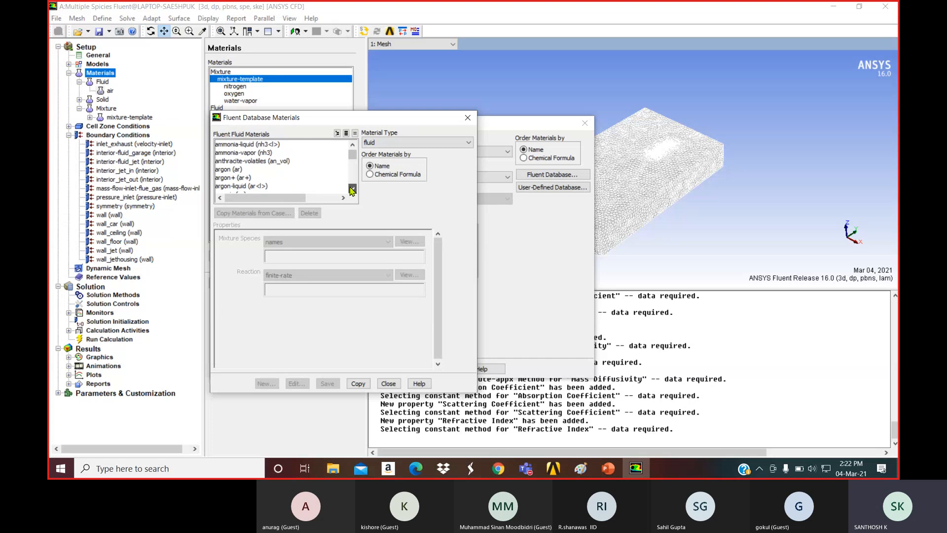
pyautogui.click(352, 189)
pyautogui.click(352, 189)
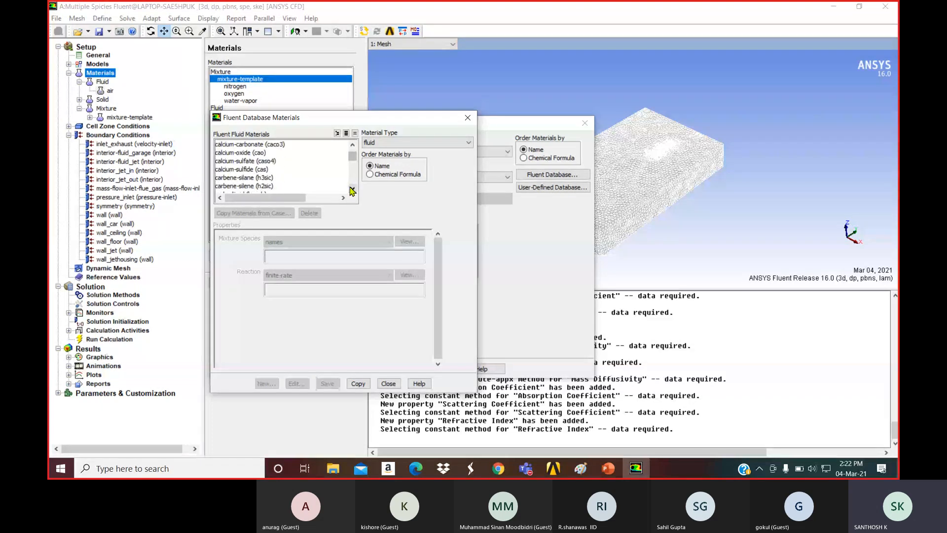
pyautogui.click(351, 190)
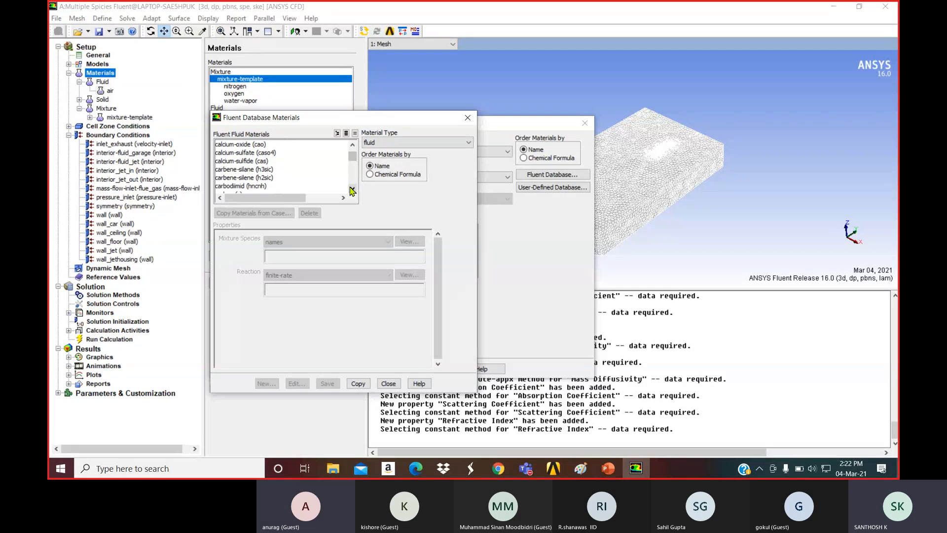
pyautogui.click(352, 189)
pyautogui.click(351, 189)
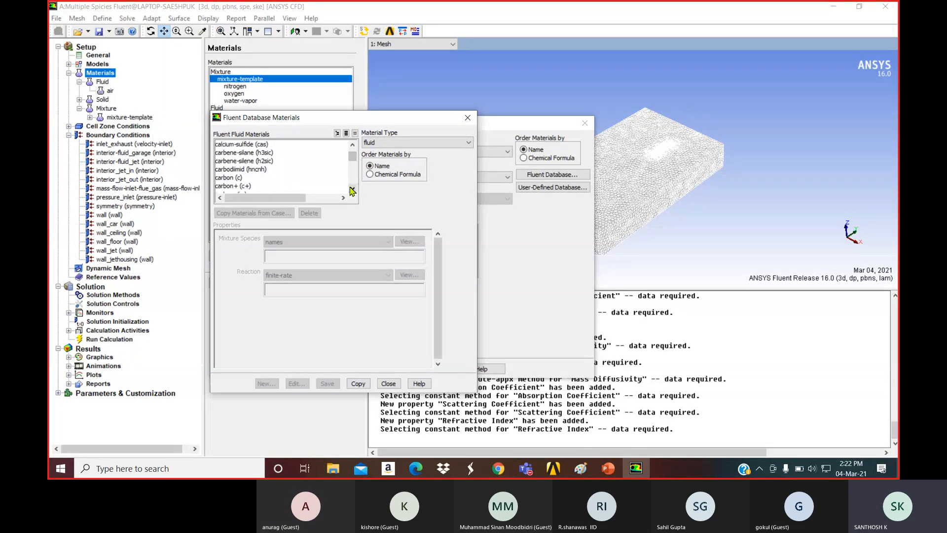
pyautogui.click(352, 190)
pyautogui.click(351, 189)
pyautogui.click(352, 189)
pyautogui.click(352, 190)
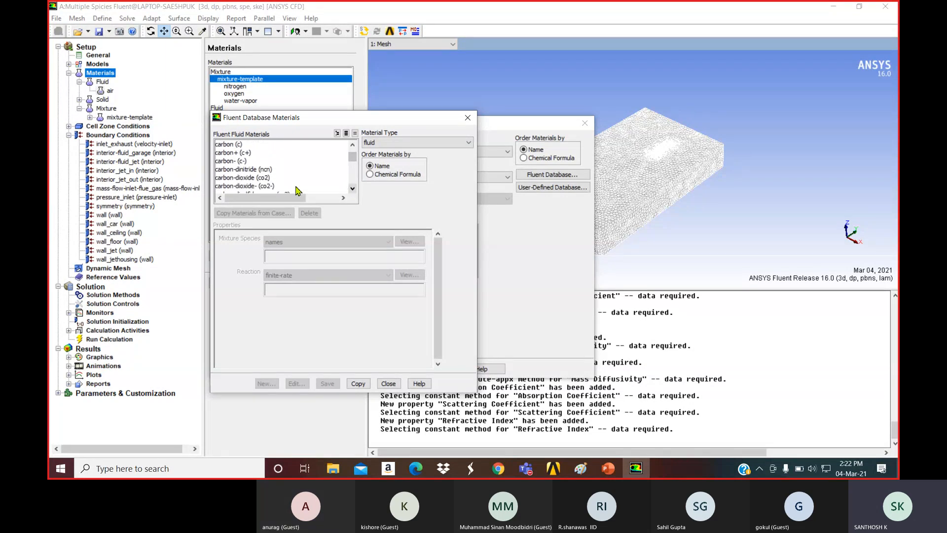
pyautogui.click(268, 178)
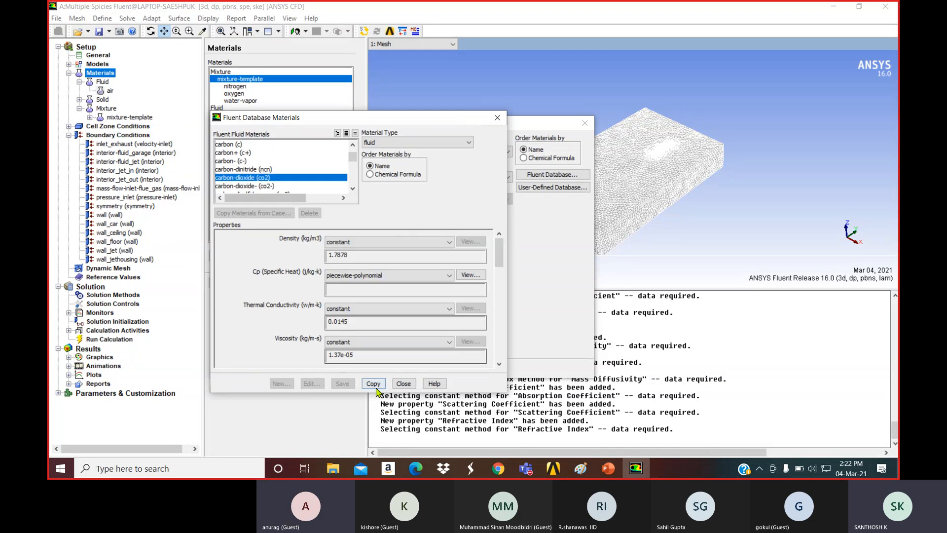
pyautogui.click(378, 385)
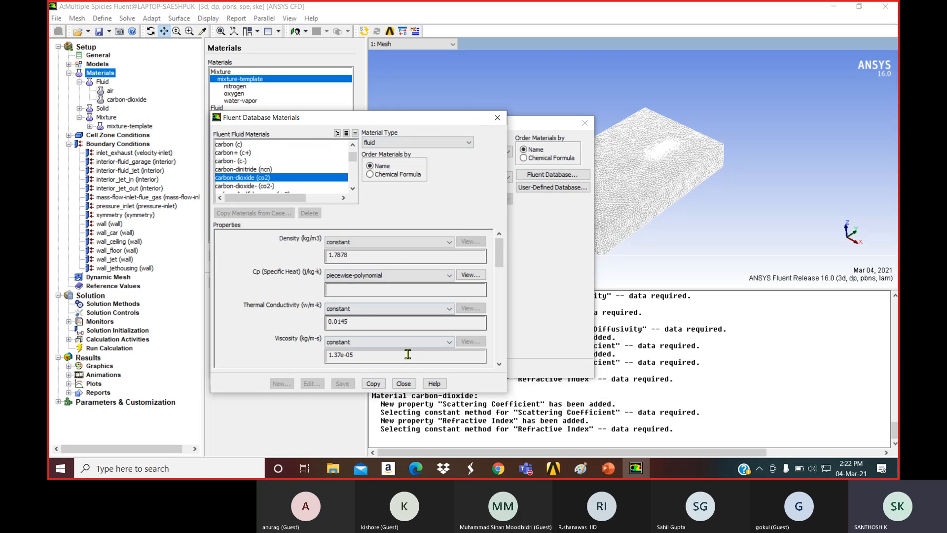
pyautogui.click(403, 383)
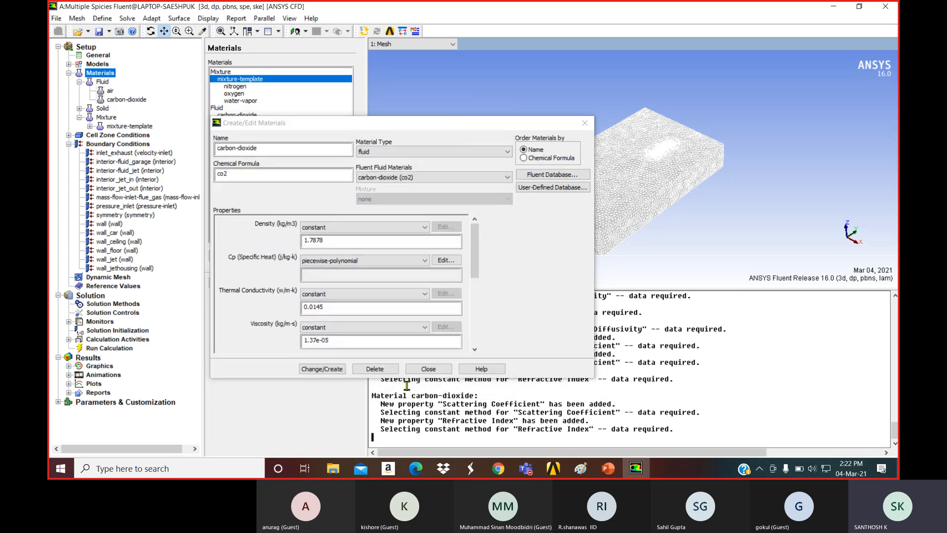
pyautogui.click(429, 371)
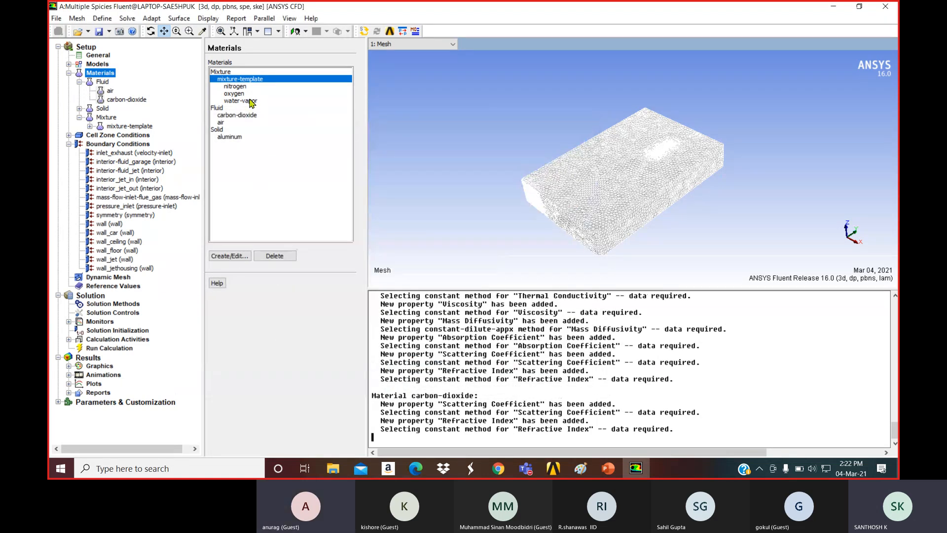
# - Delete carbon-dioxide from the case's fluid materials
pyautogui.click(244, 115)
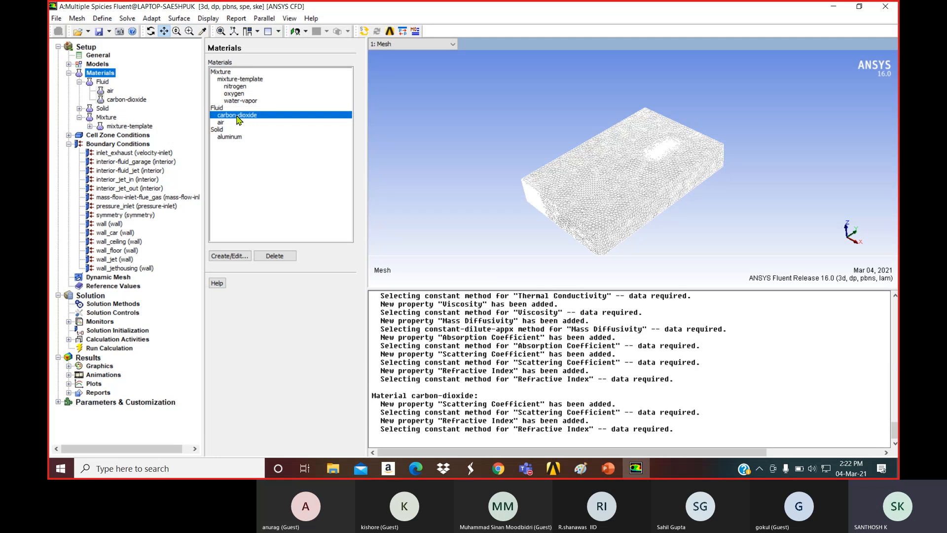
pyautogui.click(274, 256)
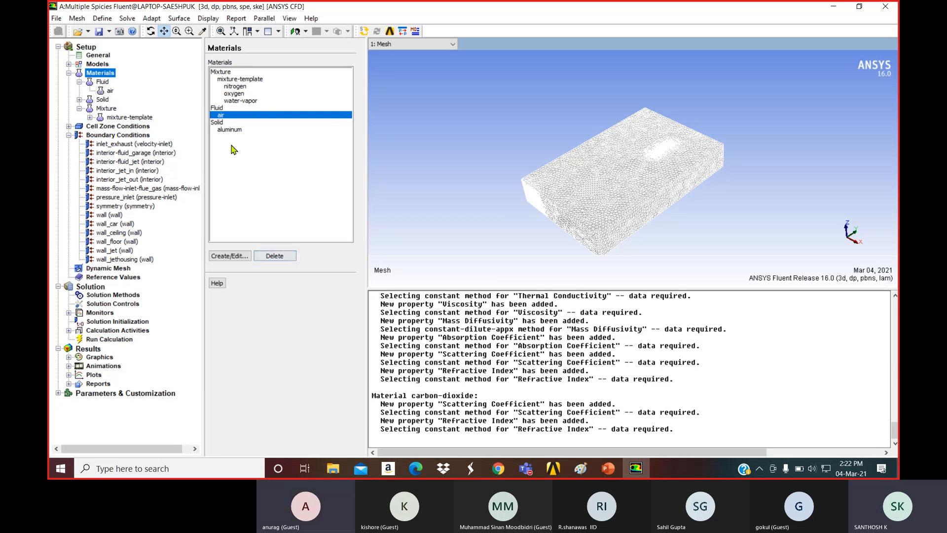
# - Reopen the Fluent database from the mixture material, copy the fluid carbon-dioxide (co2) into the case, and close both dialogs
pyautogui.click(231, 72)
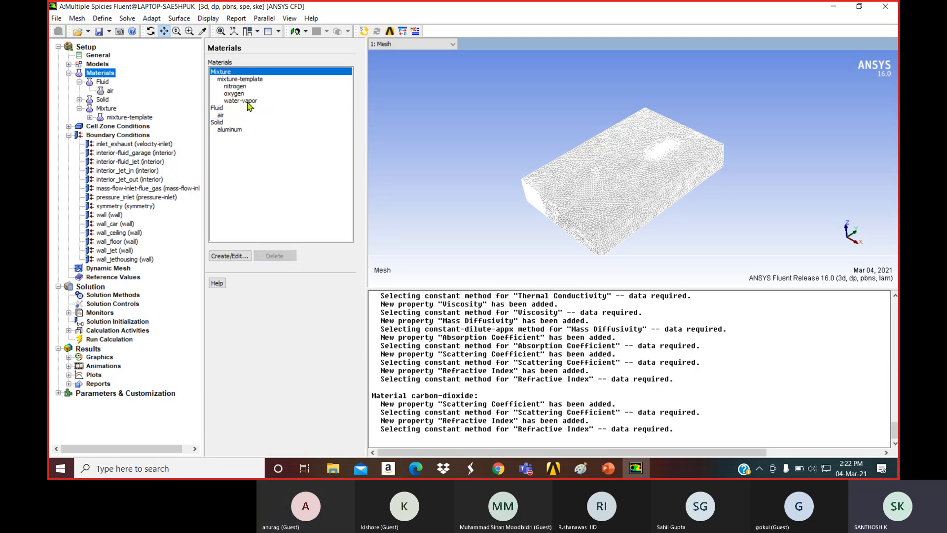
pyautogui.click(246, 254)
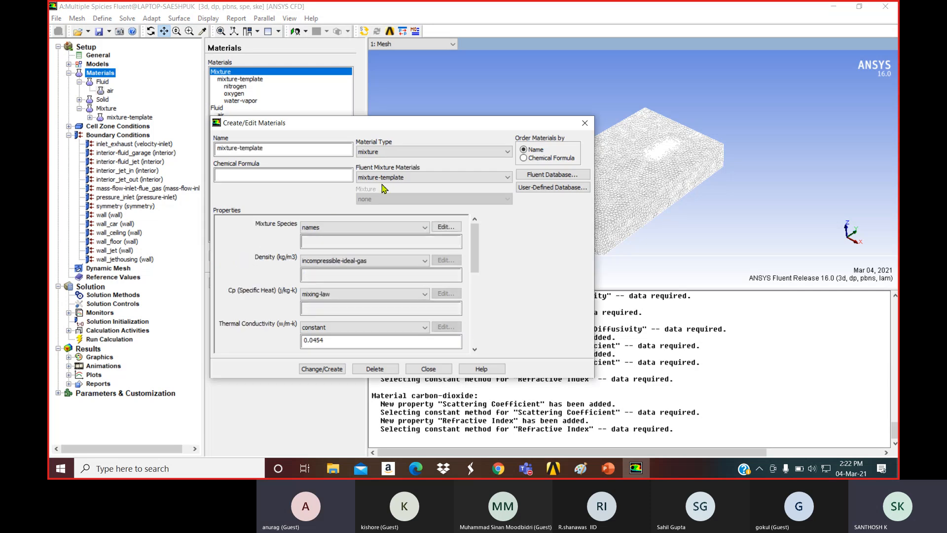
pyautogui.click(536, 177)
pyautogui.click(418, 138)
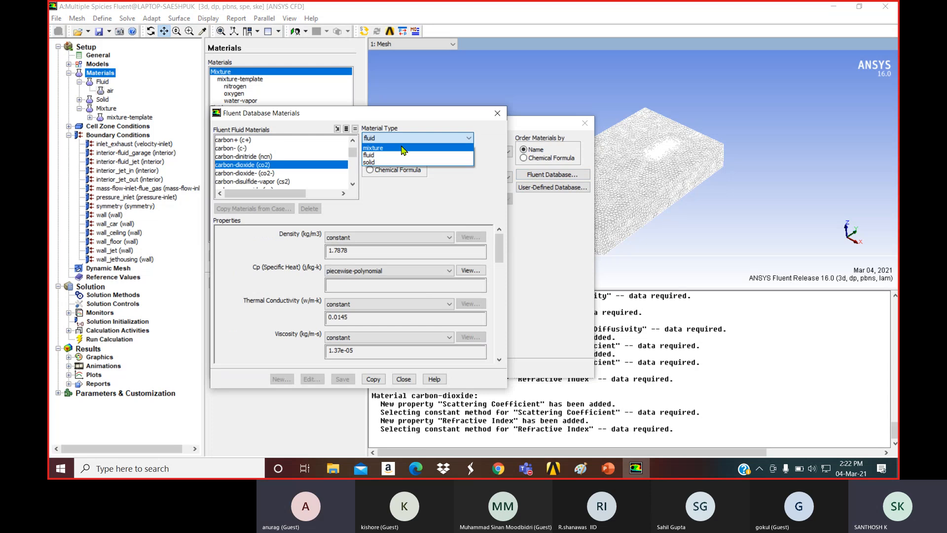
pyautogui.click(394, 155)
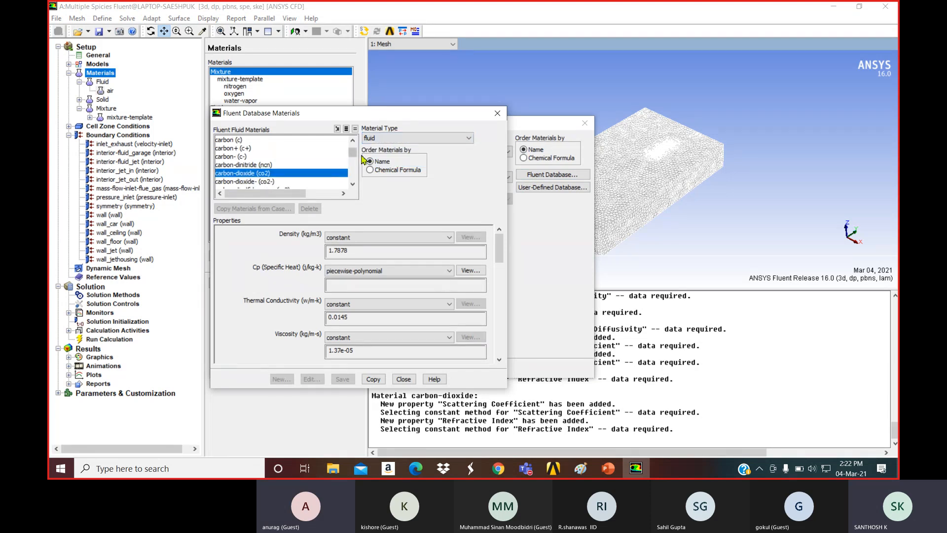
pyautogui.moveTo(352, 153); pyautogui.dragTo(354, 156)
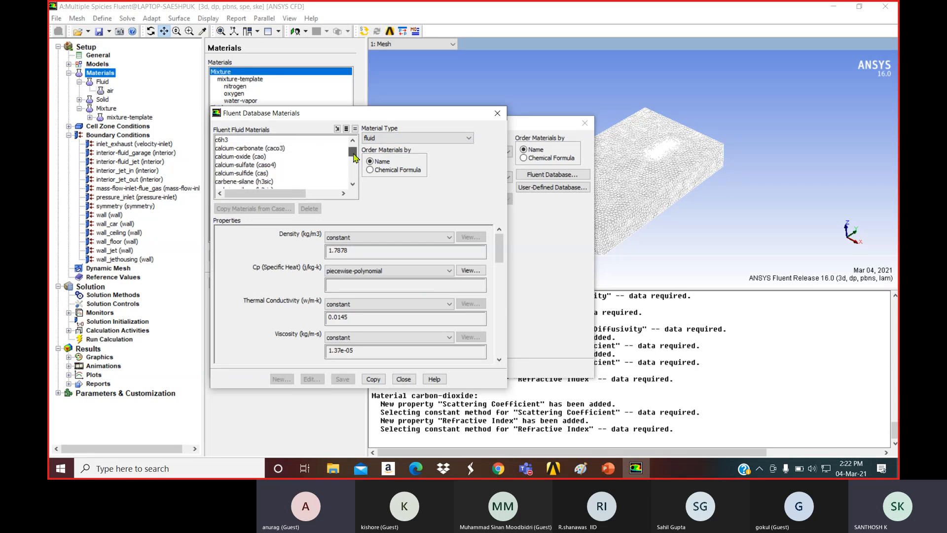
pyautogui.click(353, 184)
pyautogui.click(353, 184)
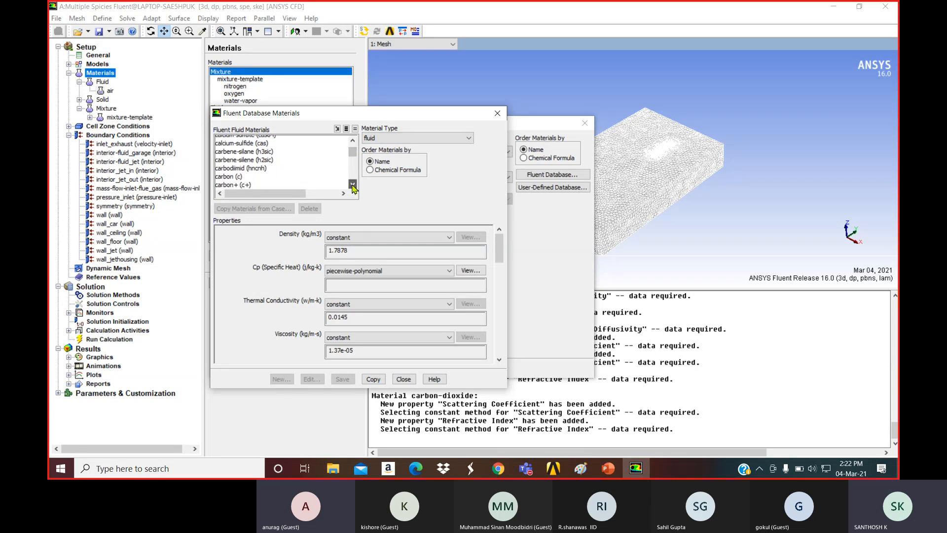
pyautogui.click(352, 184)
pyautogui.click(353, 184)
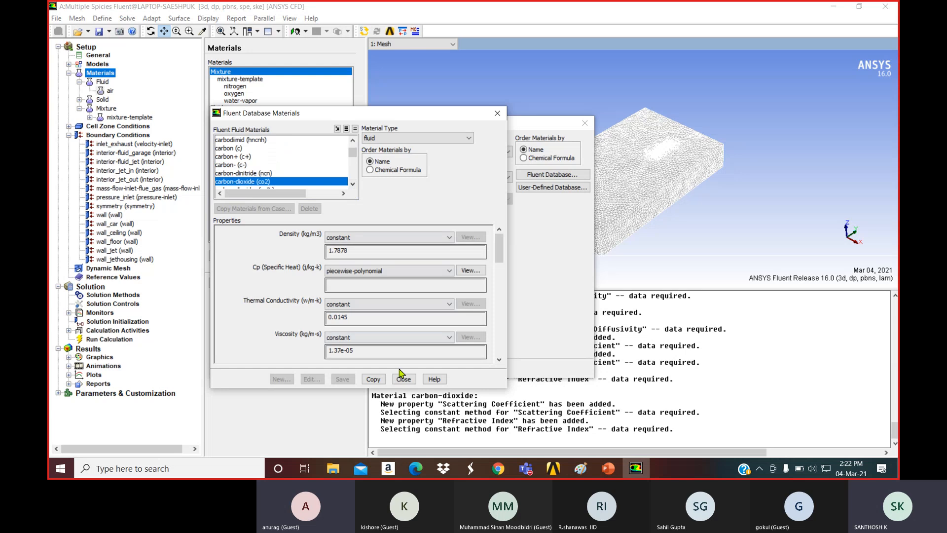
pyautogui.click(373, 380)
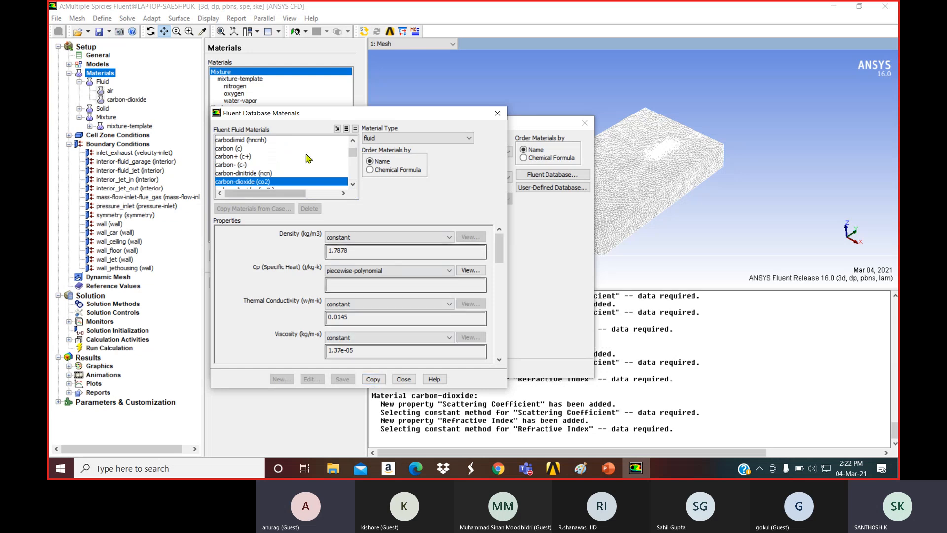
pyautogui.moveTo(303, 113); pyautogui.dragTo(321, 131)
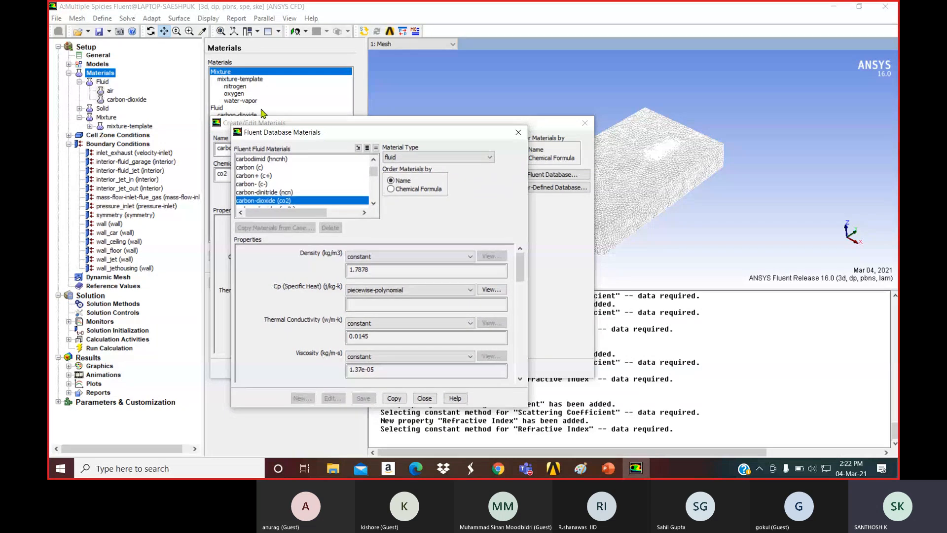
pyautogui.click(424, 398)
pyautogui.click(423, 398)
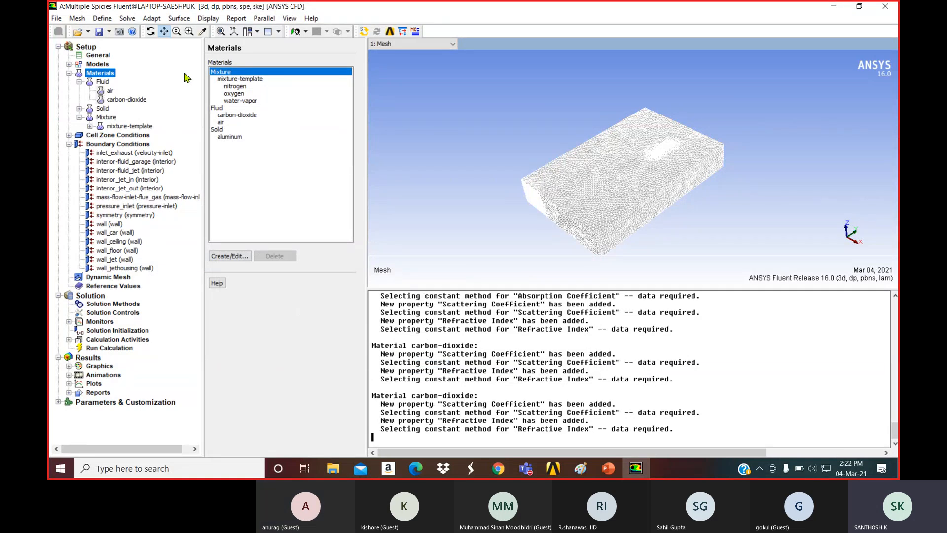
# - Open mixture-template for editing, review its listed properties, and close the material editor
pyautogui.click(222, 80)
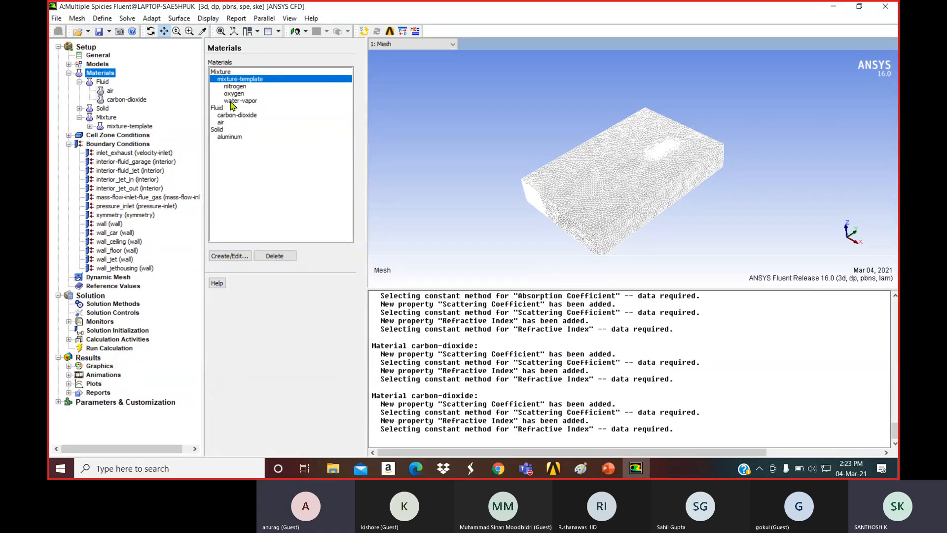
pyautogui.click(231, 256)
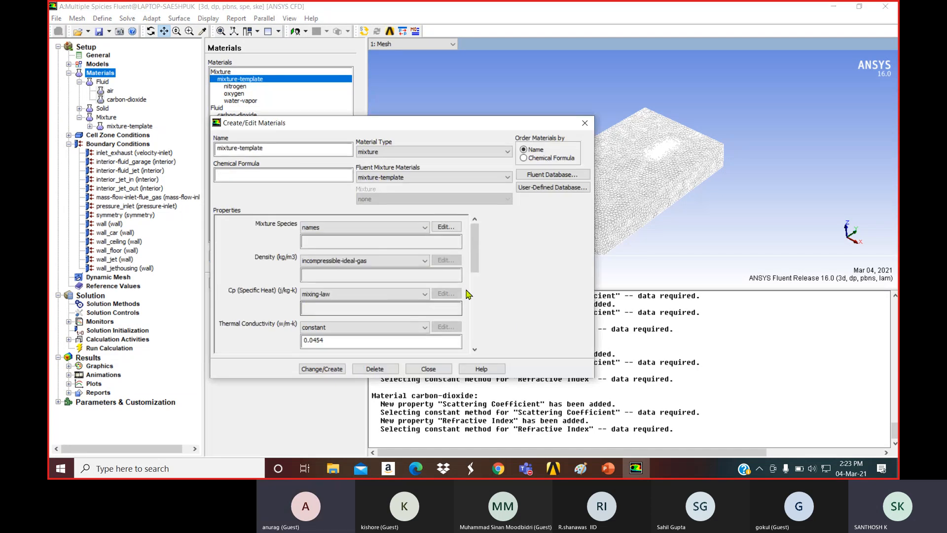
pyautogui.moveTo(475, 267); pyautogui.dragTo(478, 291)
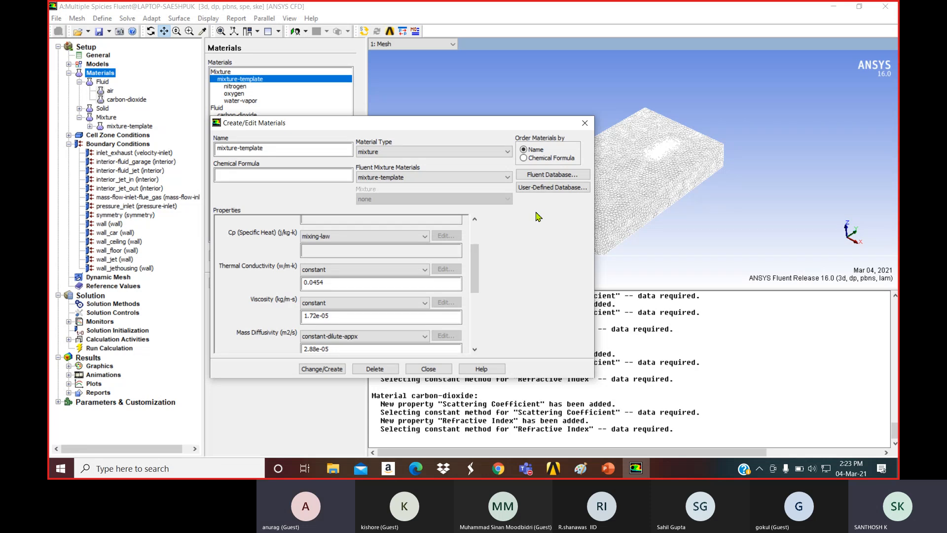
pyautogui.click(586, 124)
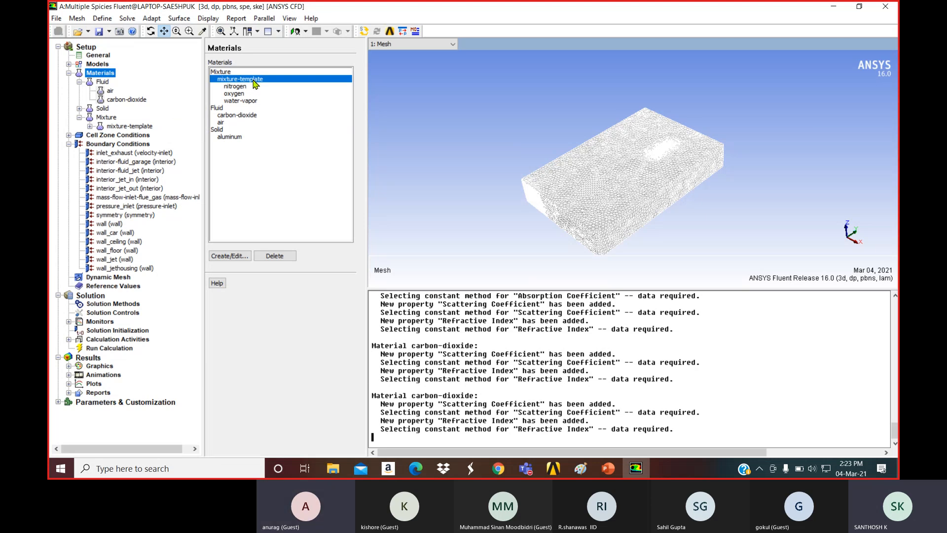
# - Add carbon-dioxide (co2) to the selected species of mixture-template, and close the material editor
pyautogui.click(234, 256)
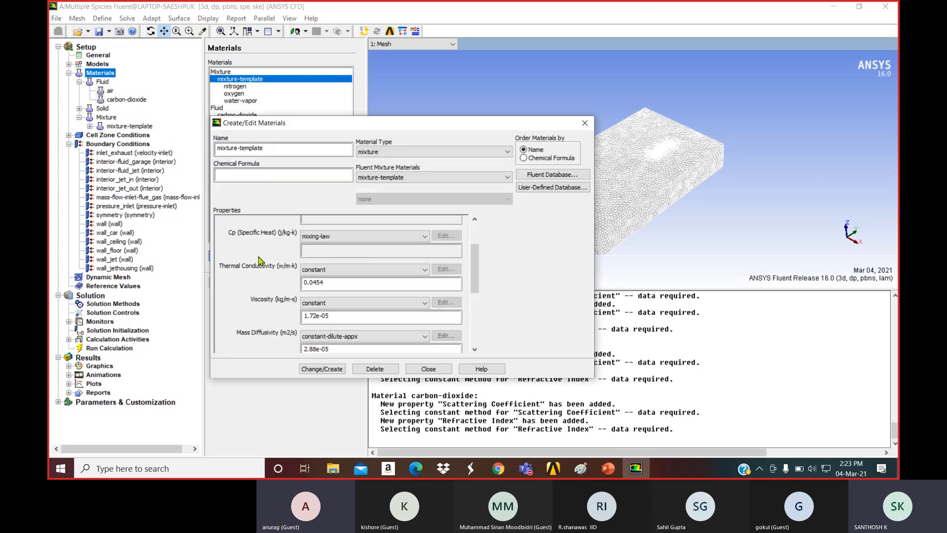
pyautogui.scroll(3, 258, 244)
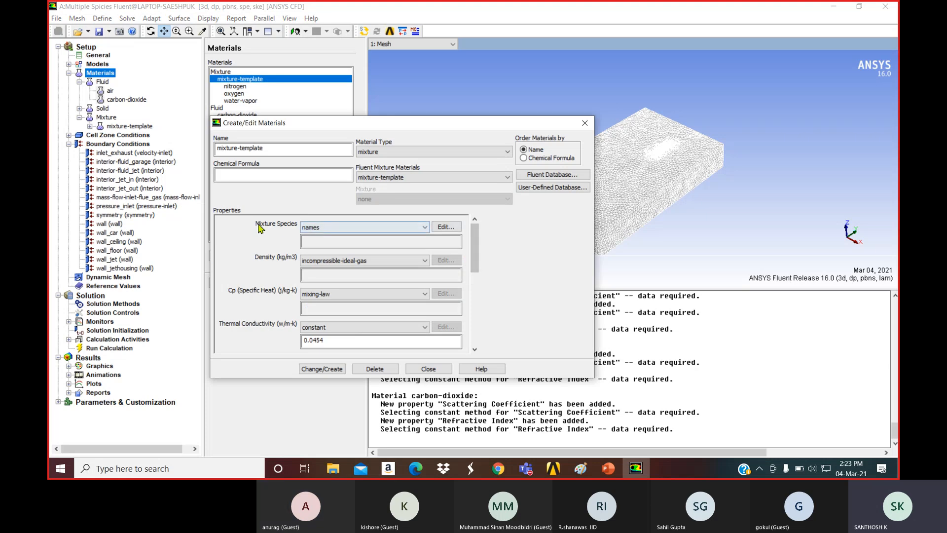
pyautogui.click(446, 227)
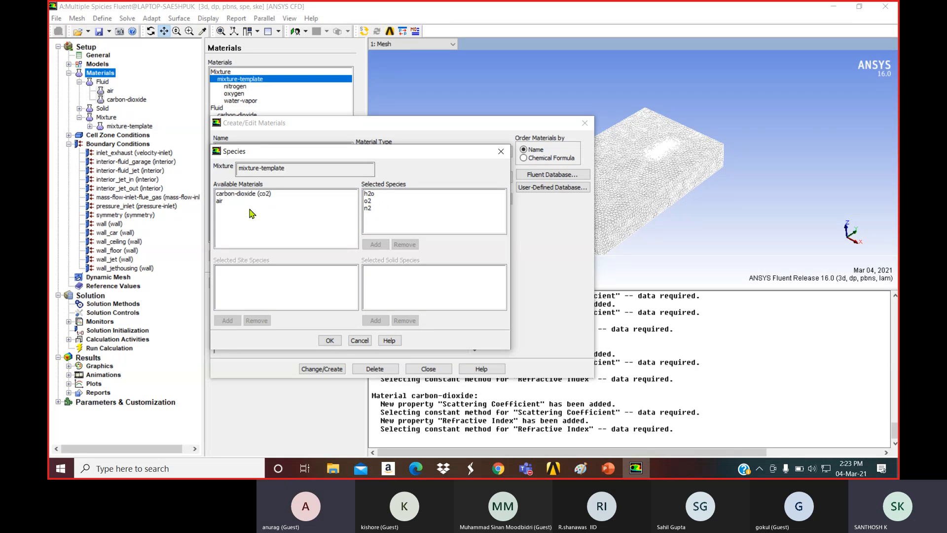
pyautogui.click(239, 194)
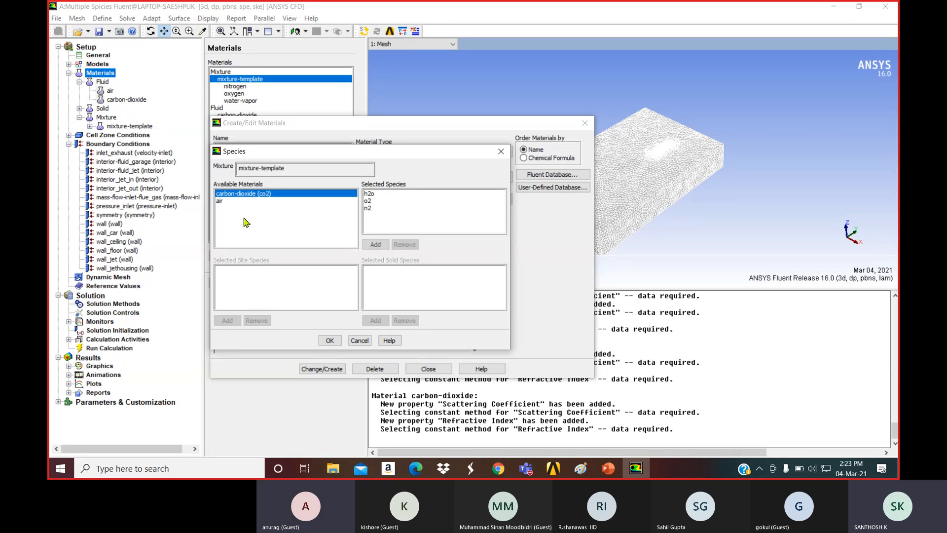
pyautogui.click(375, 245)
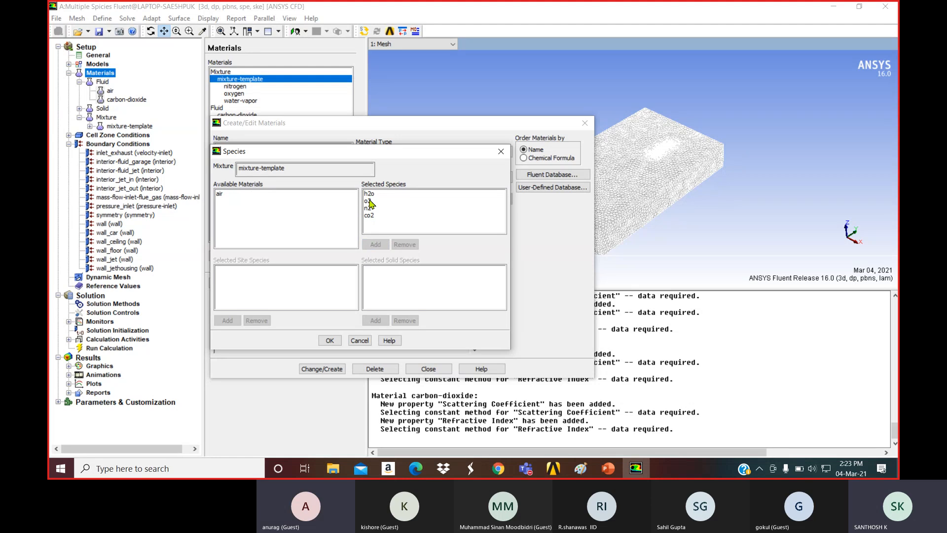
pyautogui.click(329, 340)
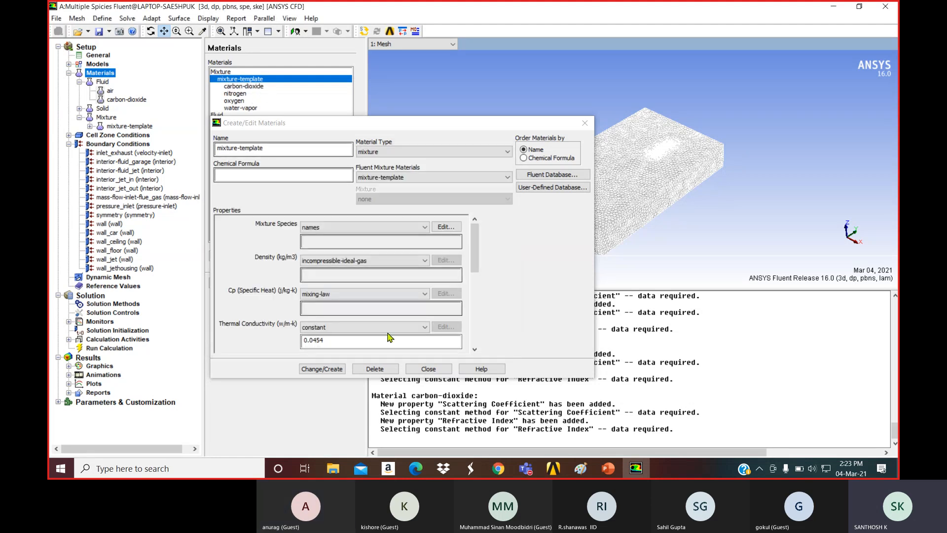
pyautogui.click(428, 368)
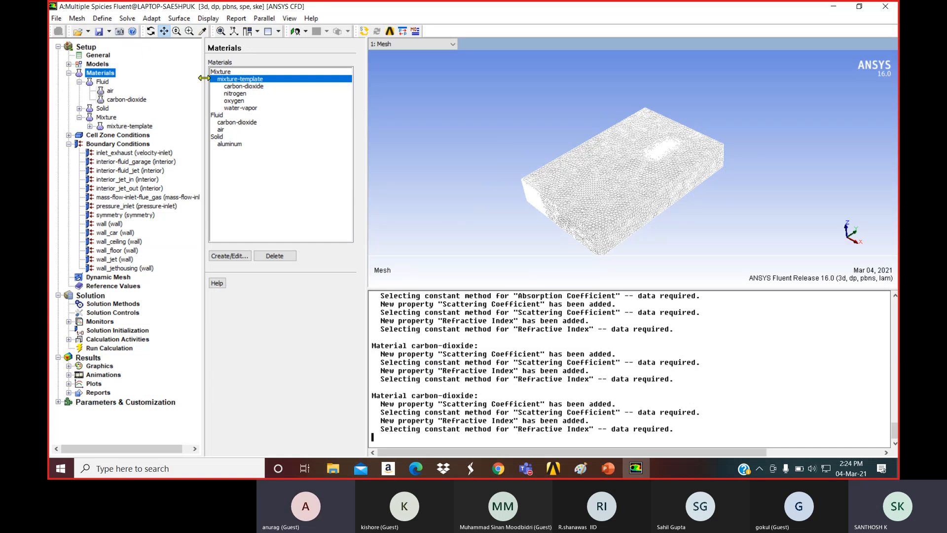
# - Set both the thermal conductivity and the viscosity of mixture-template to mass-weighted-mixing-law
pyautogui.click(228, 255)
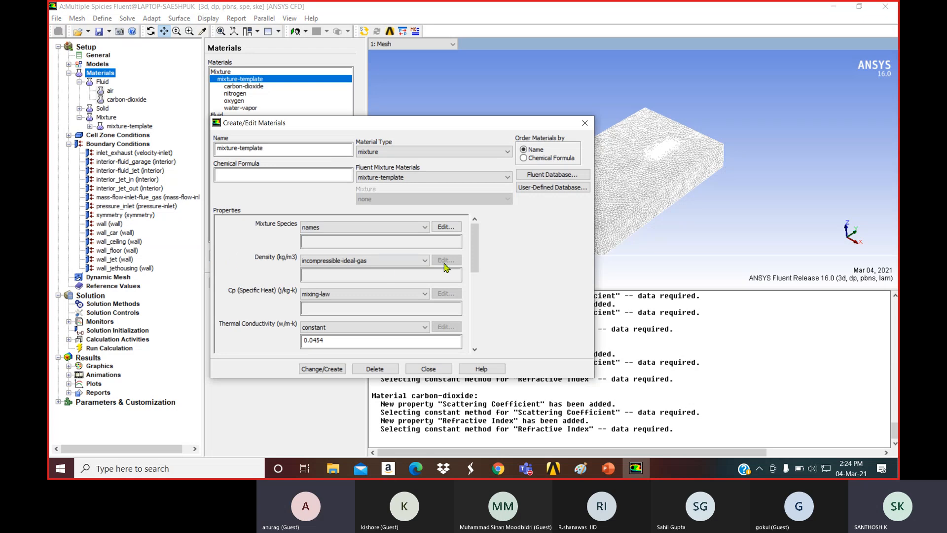
pyautogui.moveTo(476, 251); pyautogui.dragTo(477, 258)
pyautogui.scroll(-1, 385, 305)
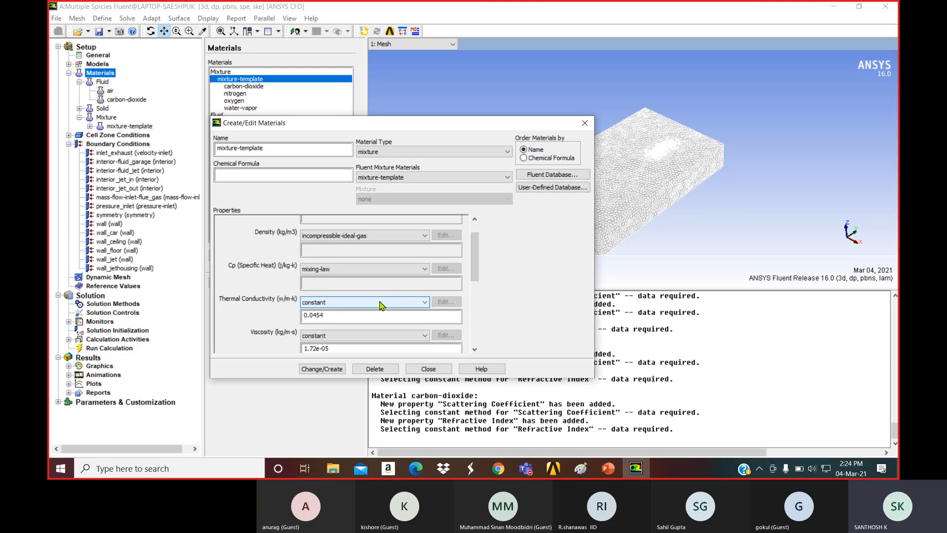
pyautogui.click(380, 303)
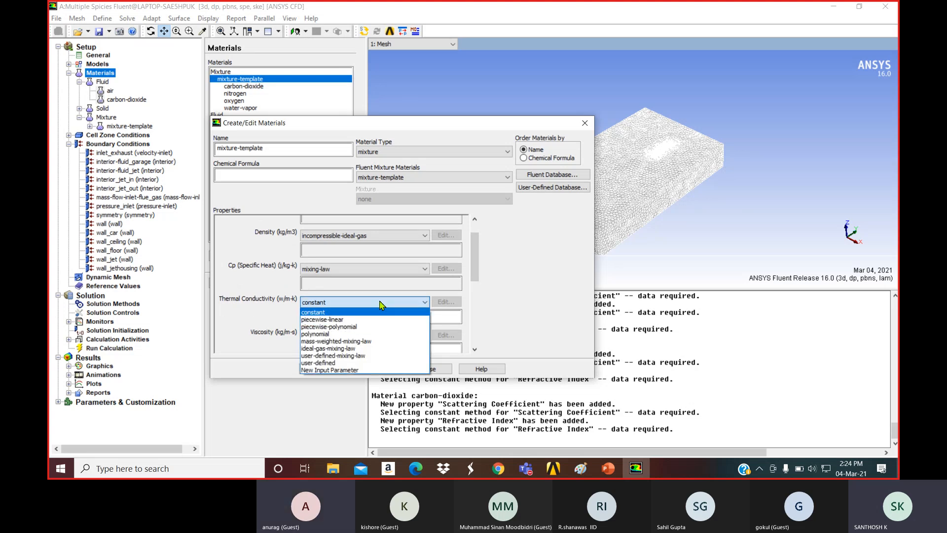
pyautogui.click(371, 341)
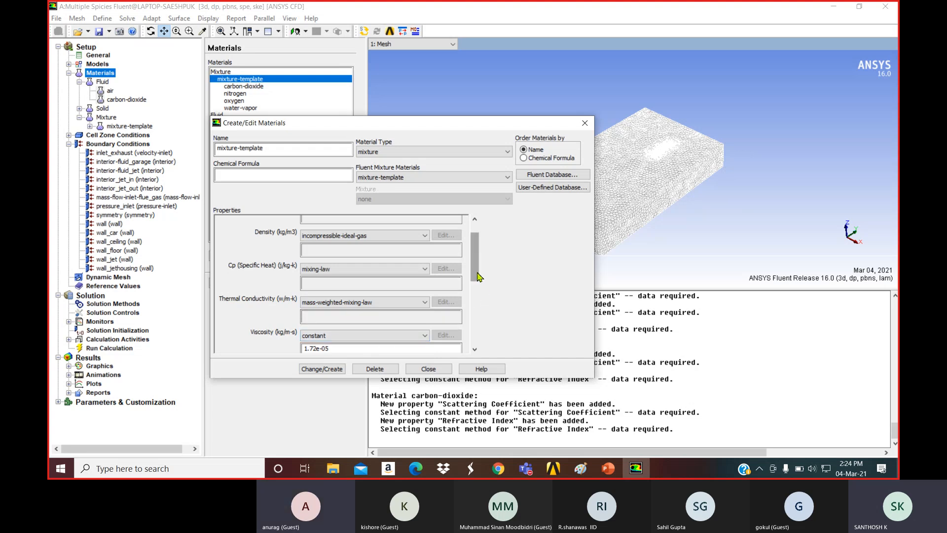
pyautogui.moveTo(477, 276); pyautogui.dragTo(475, 295)
pyautogui.click(387, 279)
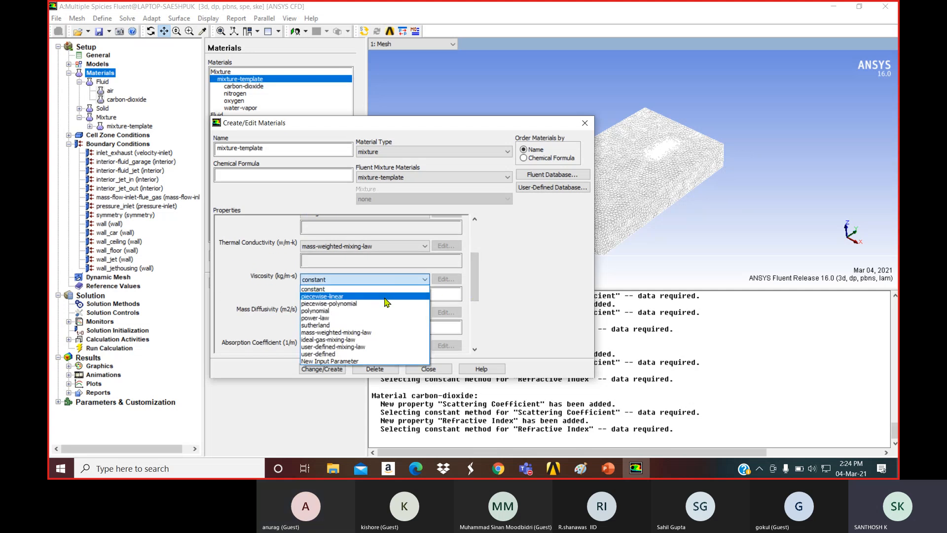
pyautogui.click(375, 332)
# - Switch to PowerPoint, check the Simulation Physics & Boundary Conditions slide for the absorption coefficient model, and return to Fluent
pyautogui.moveTo(474, 300); pyautogui.dragTo(474, 321)
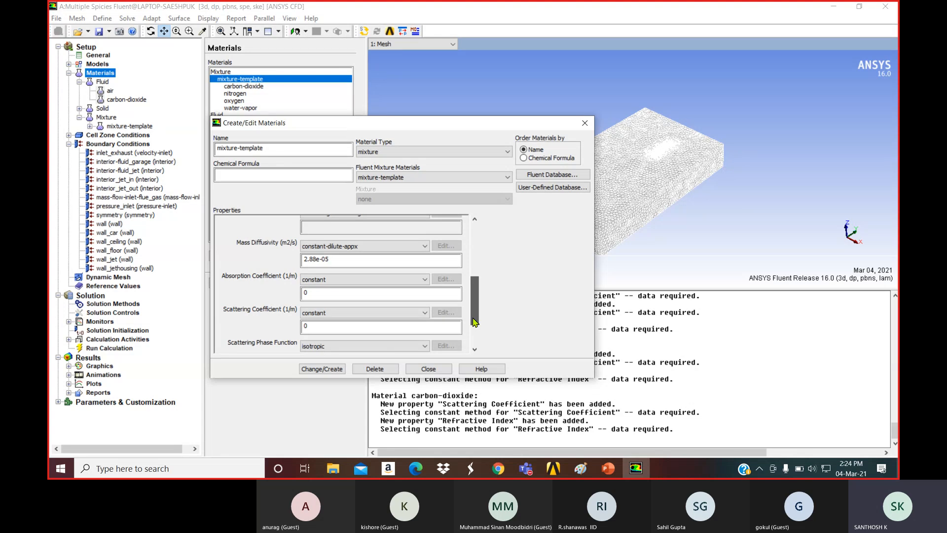
pyautogui.click(608, 468)
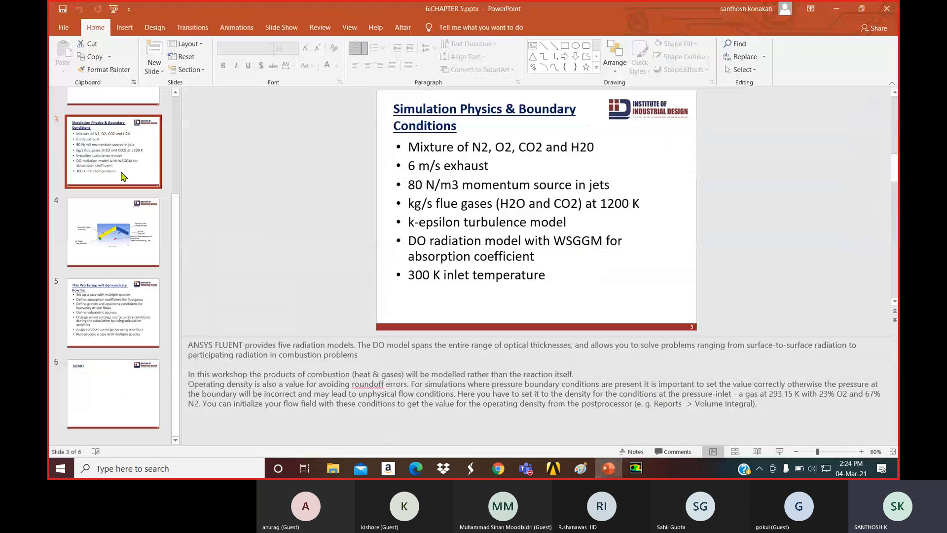
pyautogui.scroll(3, 123, 176)
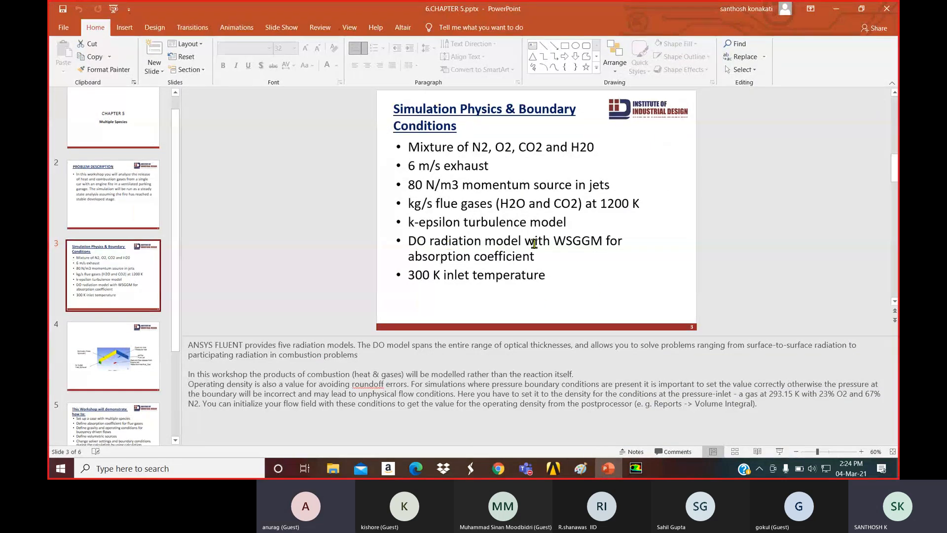
pyautogui.click(836, 8)
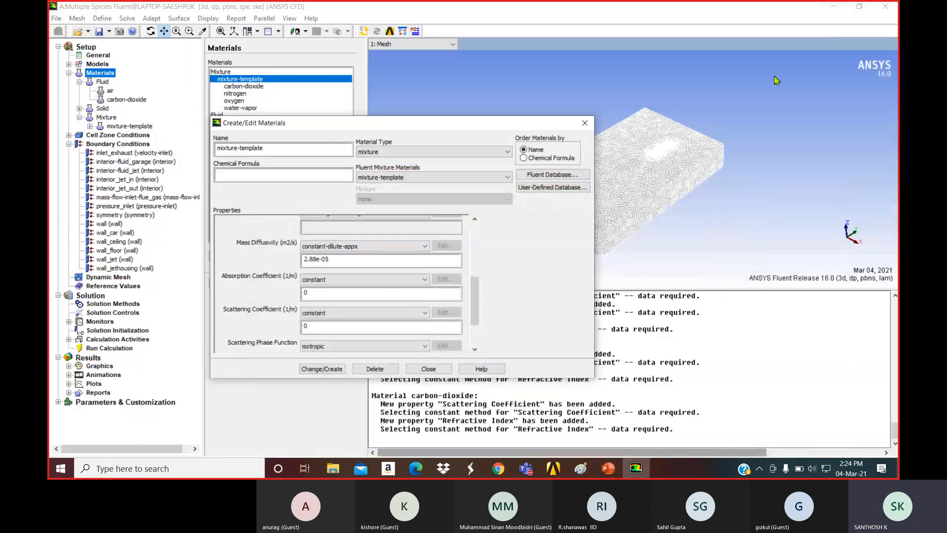
# - Keep the mixture's scattering coefficient constant, set its absorption coefficient to wsggm-domain-based, and close the material editor
pyautogui.click(390, 312)
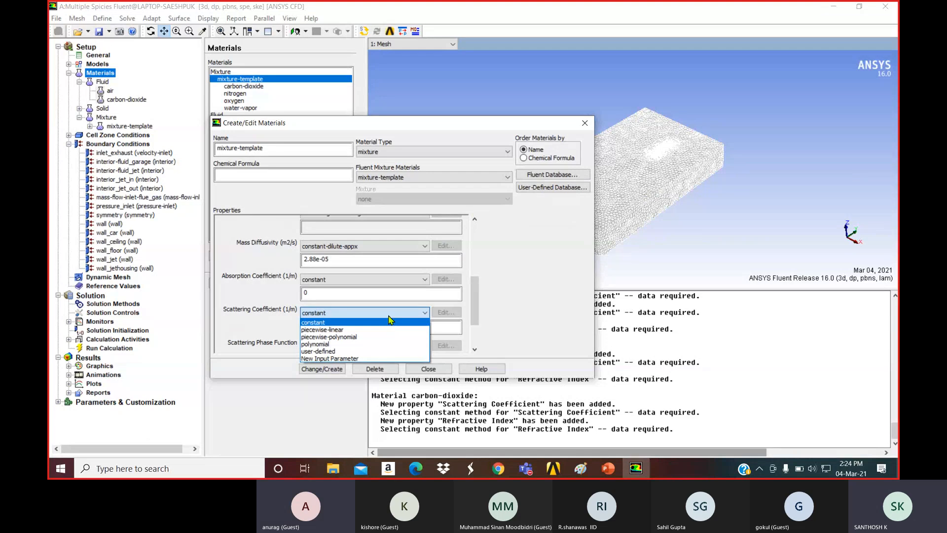
pyautogui.click(390, 322)
pyautogui.click(379, 279)
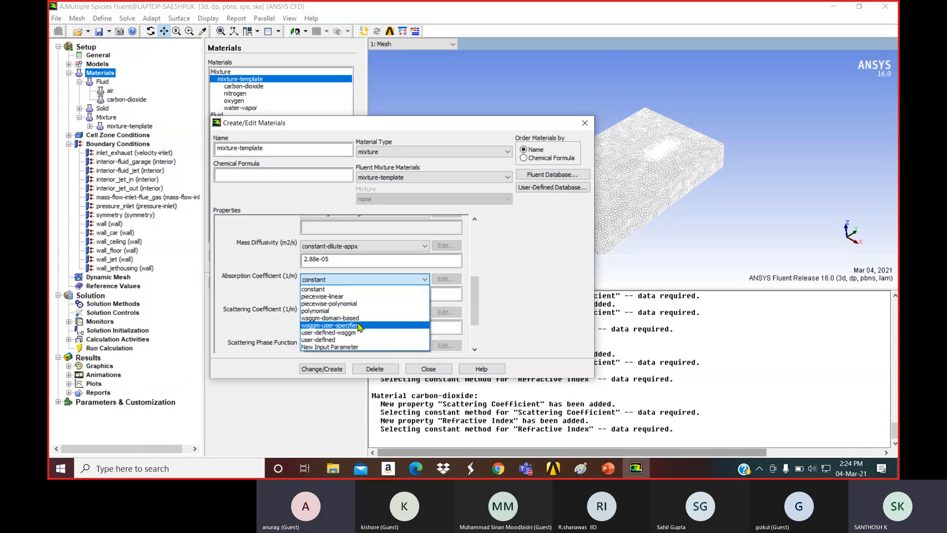
pyautogui.click(364, 318)
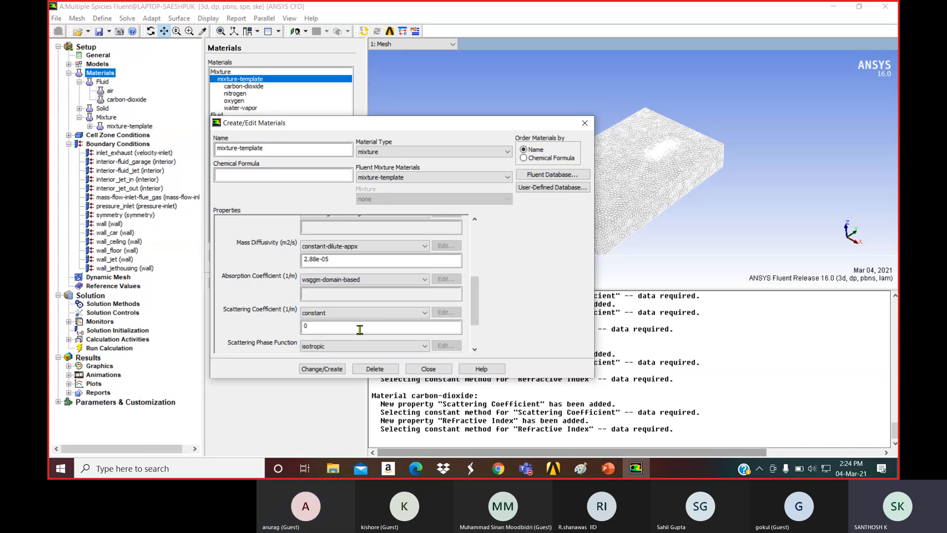
pyautogui.click(428, 369)
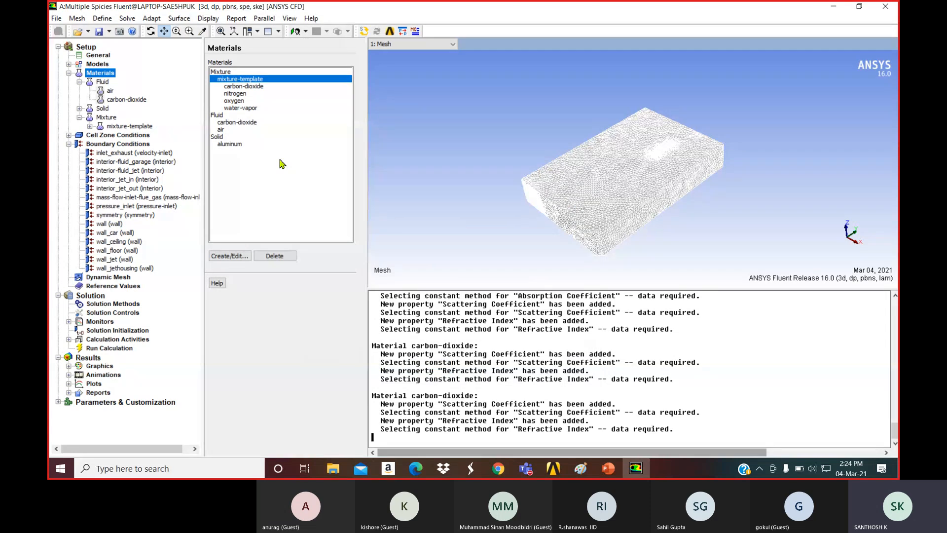
# - Open the solid material aluminum for editing, rename it as concrete, and clear its chemical formula
pyautogui.click(228, 145)
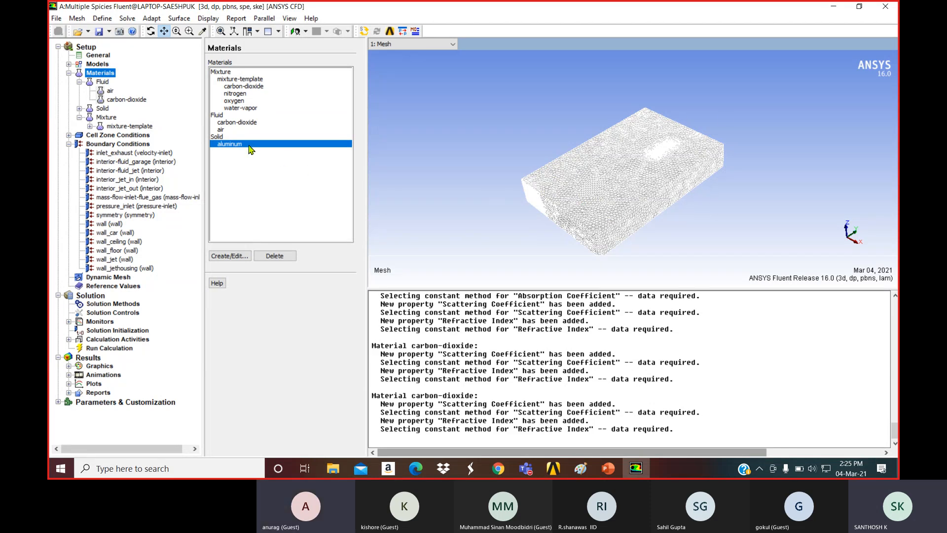
pyautogui.click(220, 136)
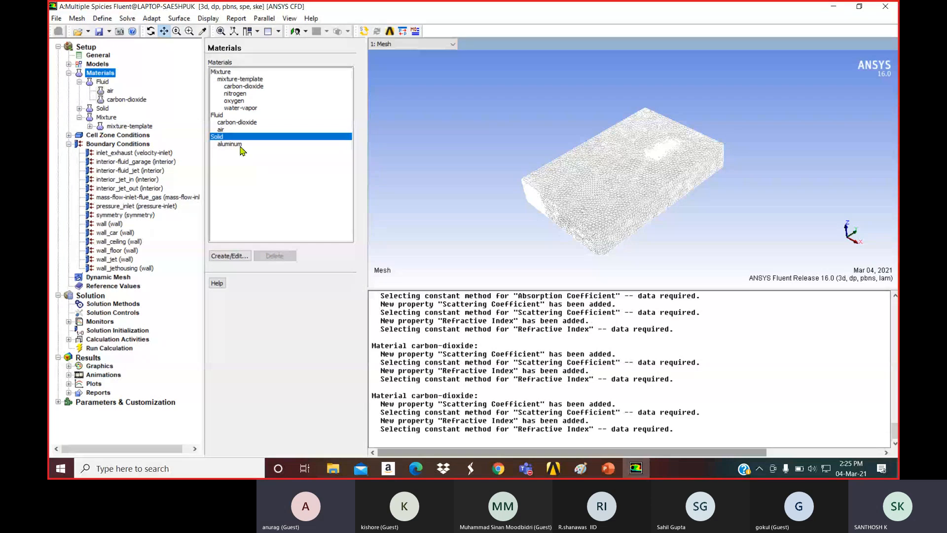
pyautogui.click(241, 144)
pyautogui.click(229, 255)
pyautogui.scroll(-3, 335, 236)
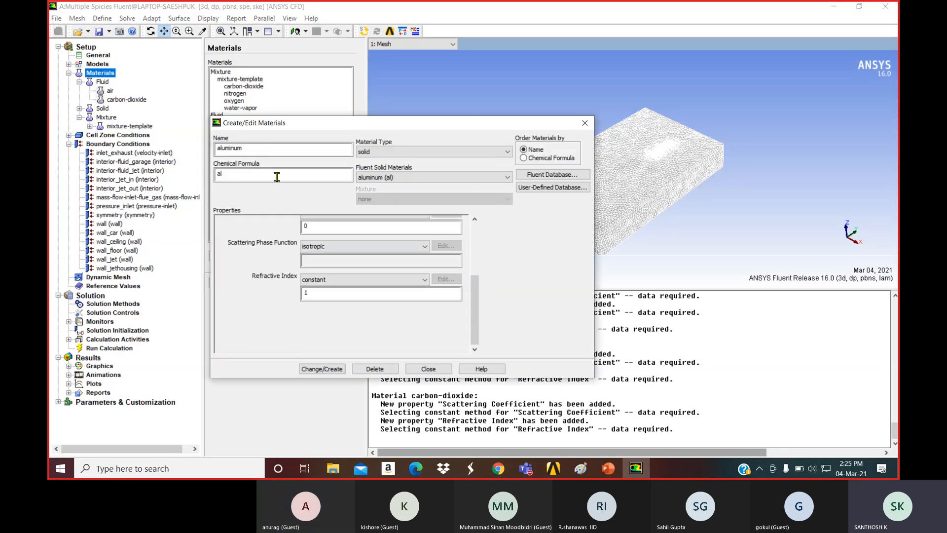
pyautogui.moveTo(279, 154); pyautogui.dragTo(166, 154)
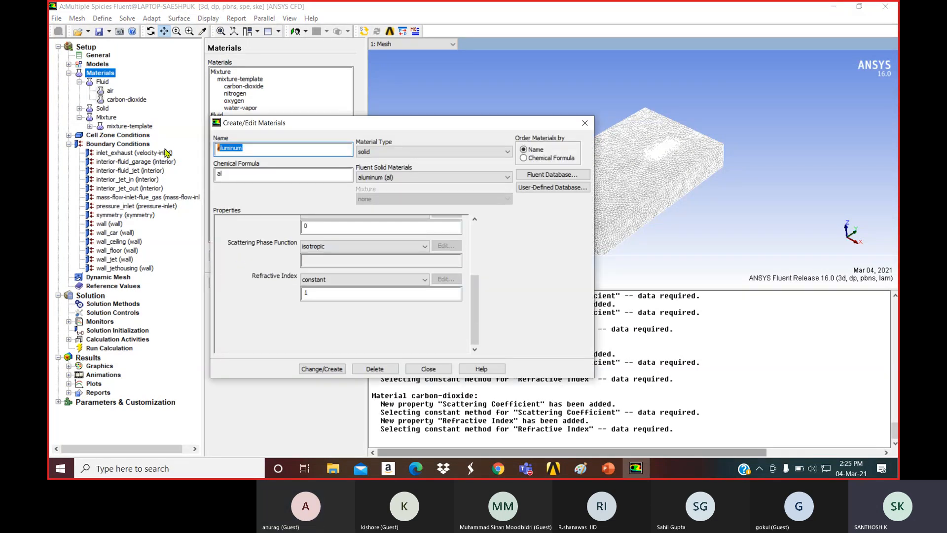
pyautogui.press('BackSpace')
pyautogui.write('c')
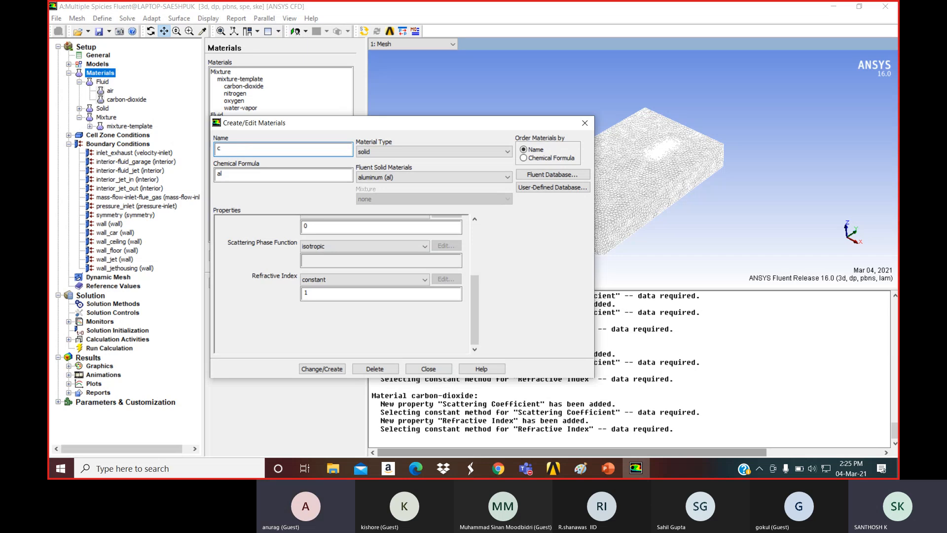
pyautogui.write('o')
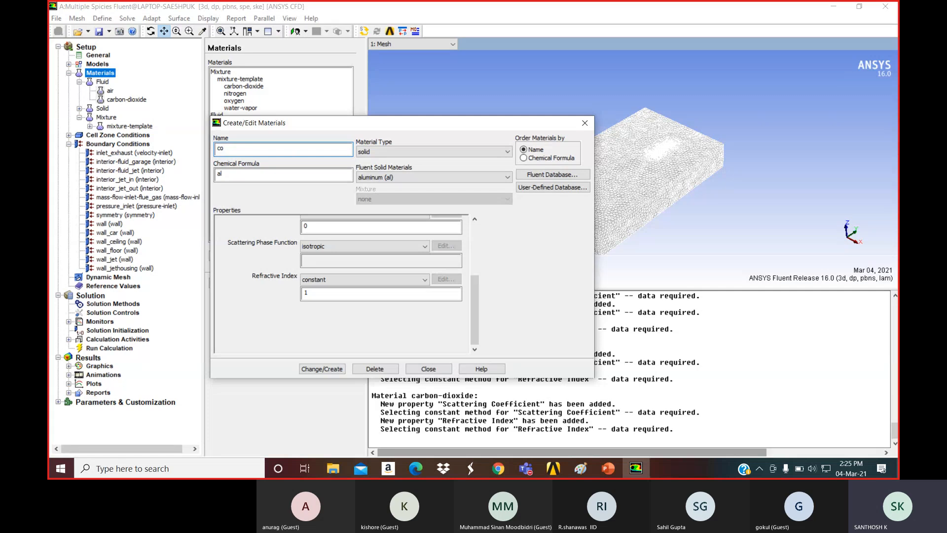
pyautogui.write('ncre')
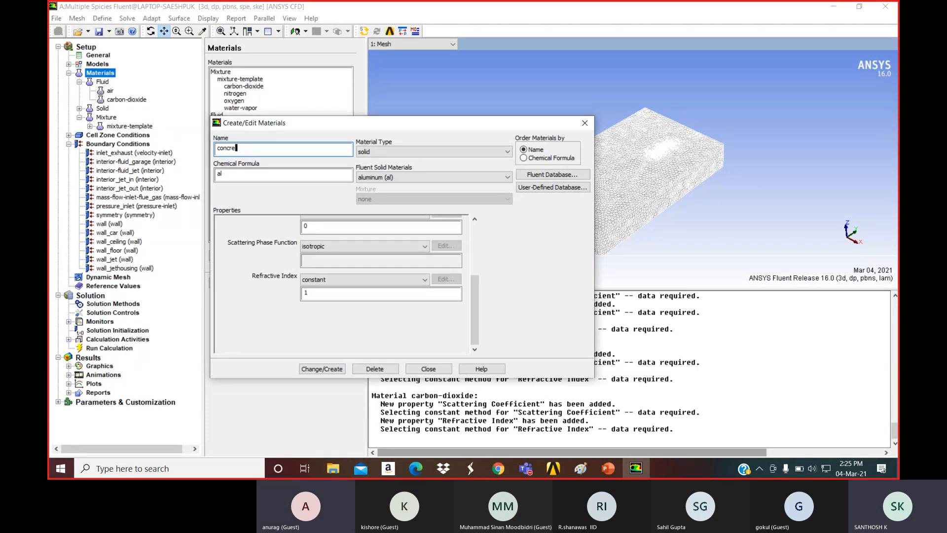
pyautogui.press('BackSpace')
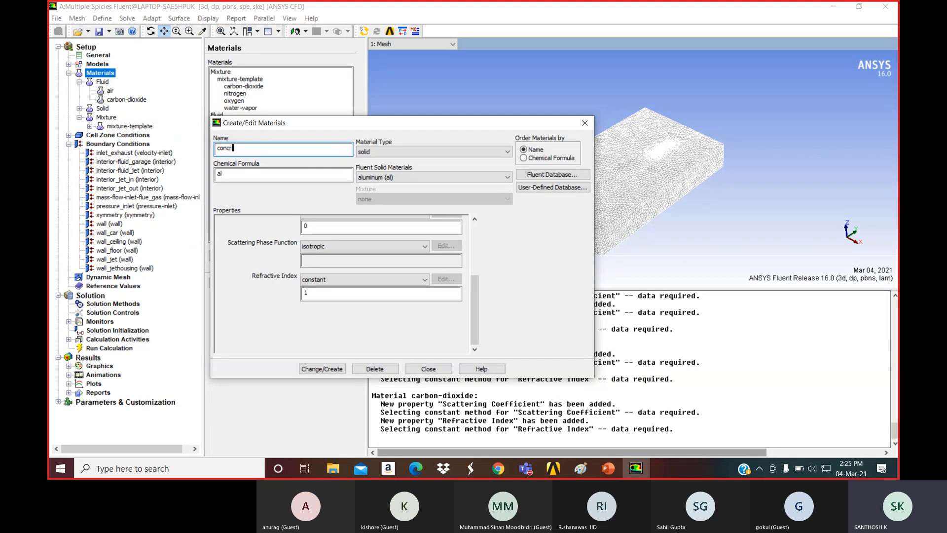
pyautogui.press('BackSpace')
pyautogui.press('BackSpace')
pyautogui.write('c')
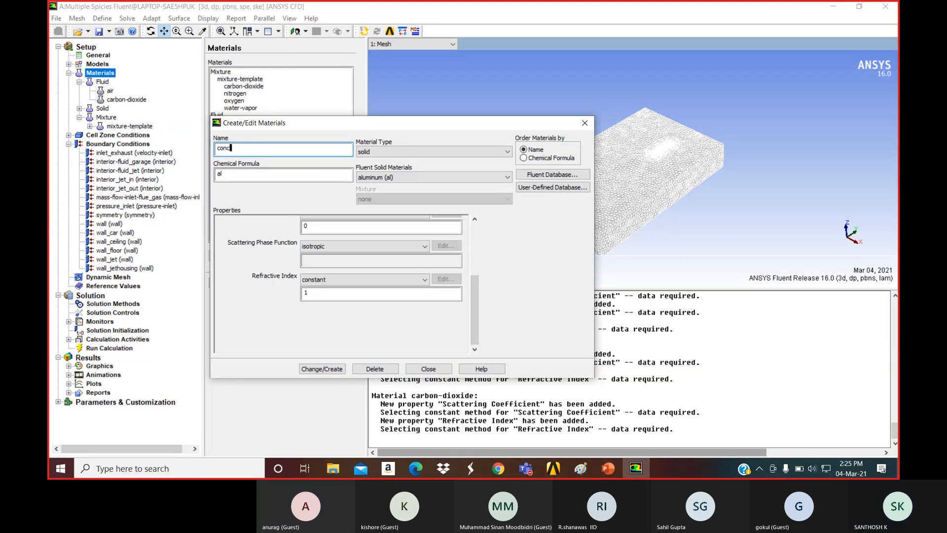
pyautogui.write('rete')
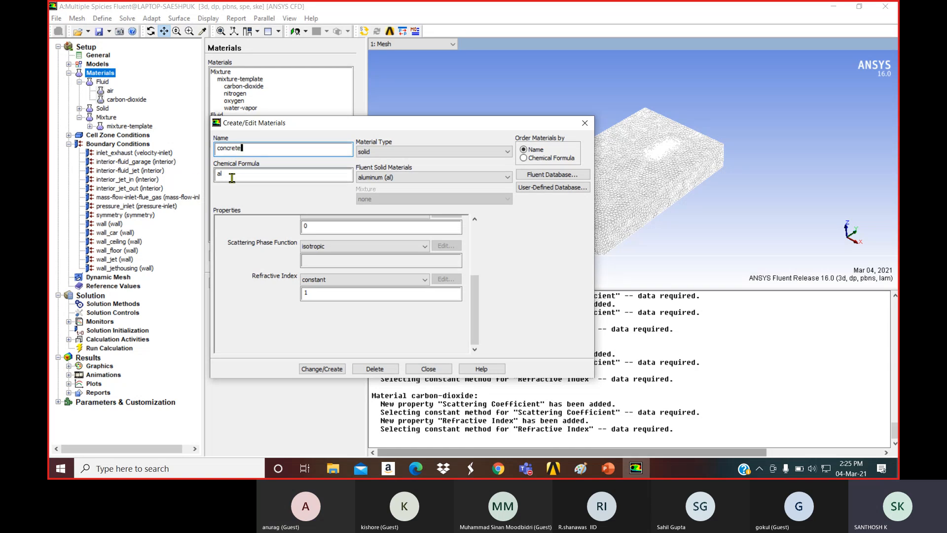
pyautogui.press('Tab')
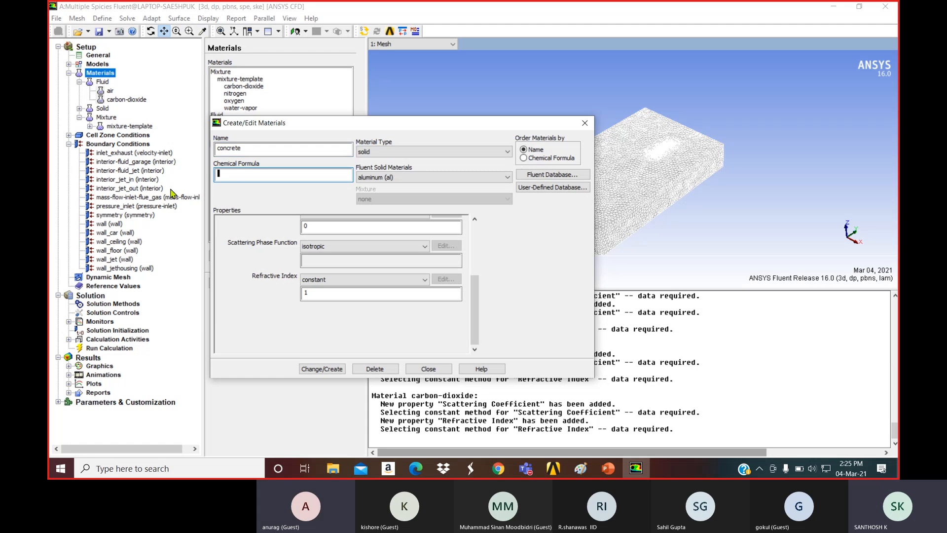
# - Set concrete's density to 2400 kg/m3, specific heat to 1000 J/kg-K and thermal conductivity to 2.1 W/m-K
pyautogui.moveTo(471, 300); pyautogui.dragTo(477, 243)
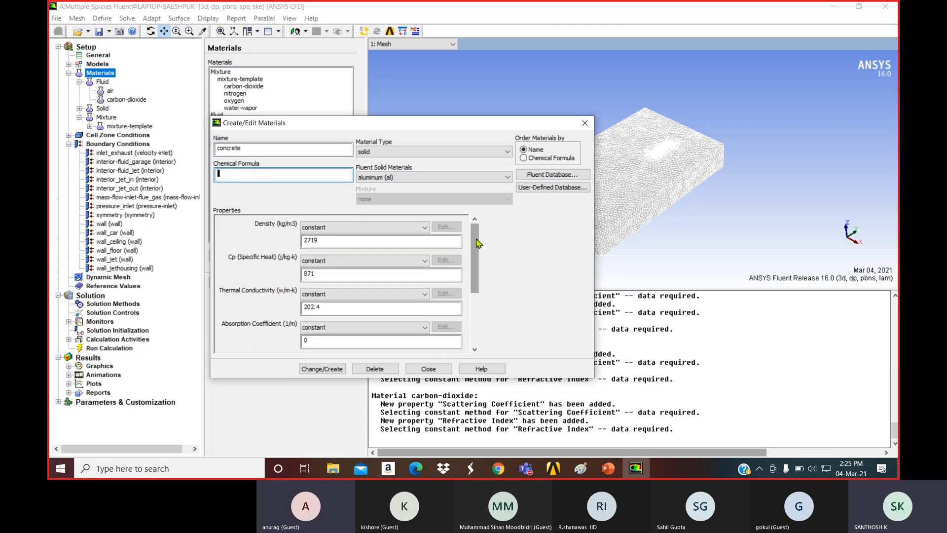
pyautogui.click(313, 243)
pyautogui.moveTo(319, 242); pyautogui.dragTo(285, 241)
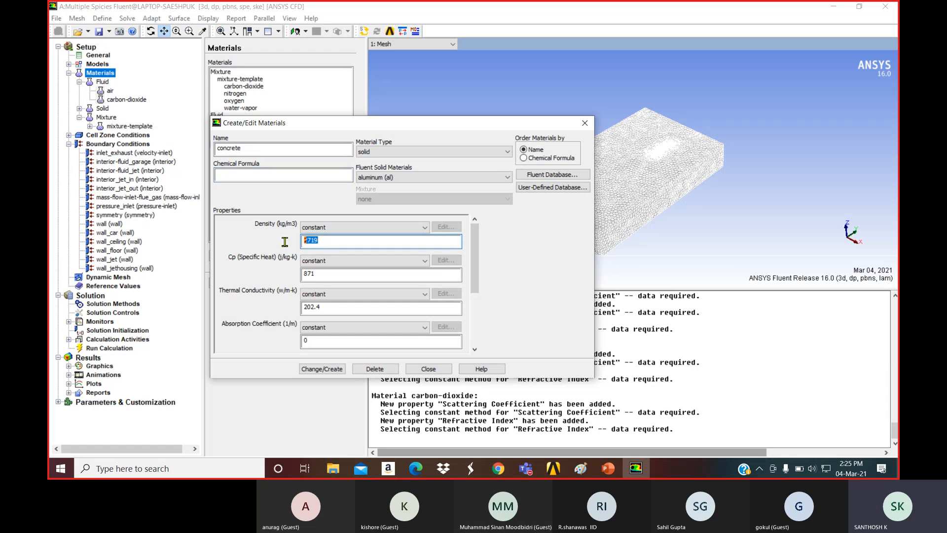
pyautogui.write('2400')
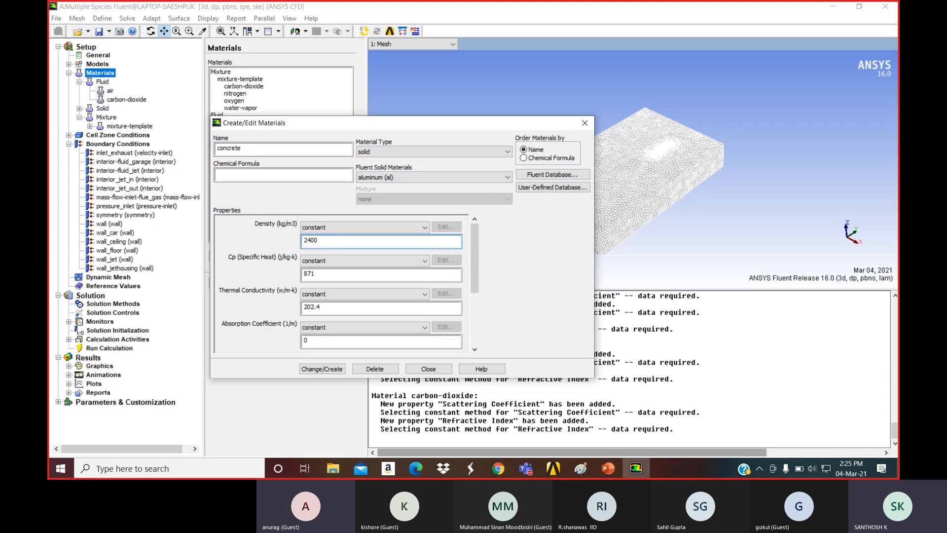
pyautogui.moveTo(326, 275); pyautogui.dragTo(263, 279)
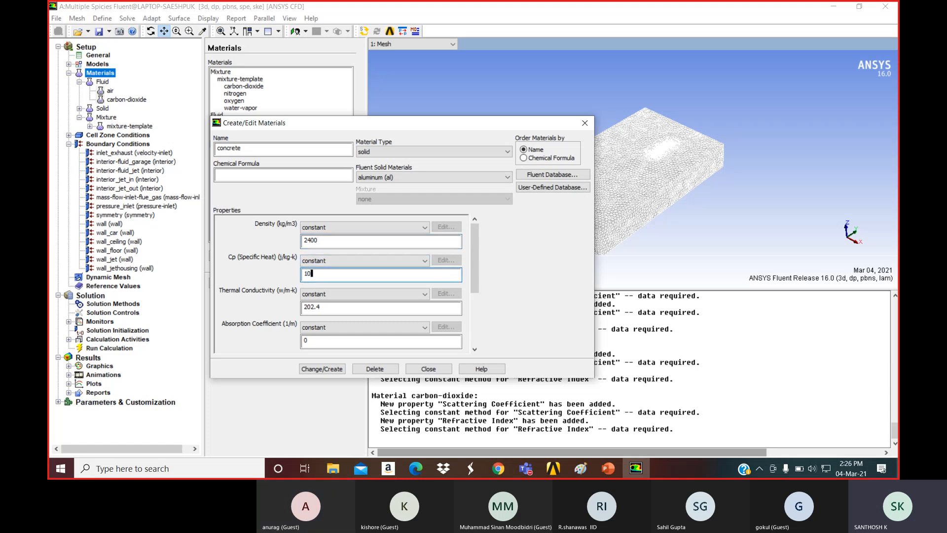
pyautogui.write('1000')
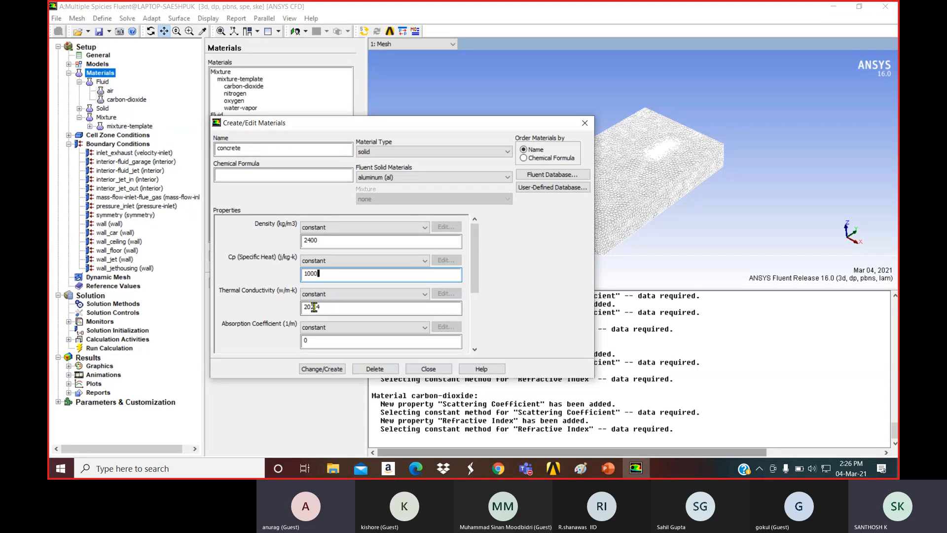
pyautogui.moveTo(335, 310); pyautogui.dragTo(295, 312)
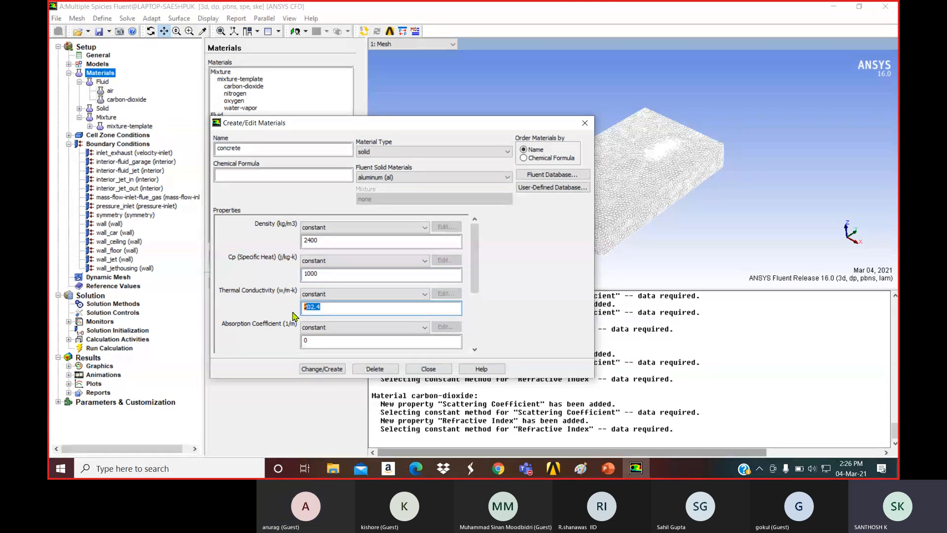
pyautogui.write('2.1')
# - Create the concrete material without overwriting aluminum, close the material editor, and check both entries in the solids list
pyautogui.click(327, 373)
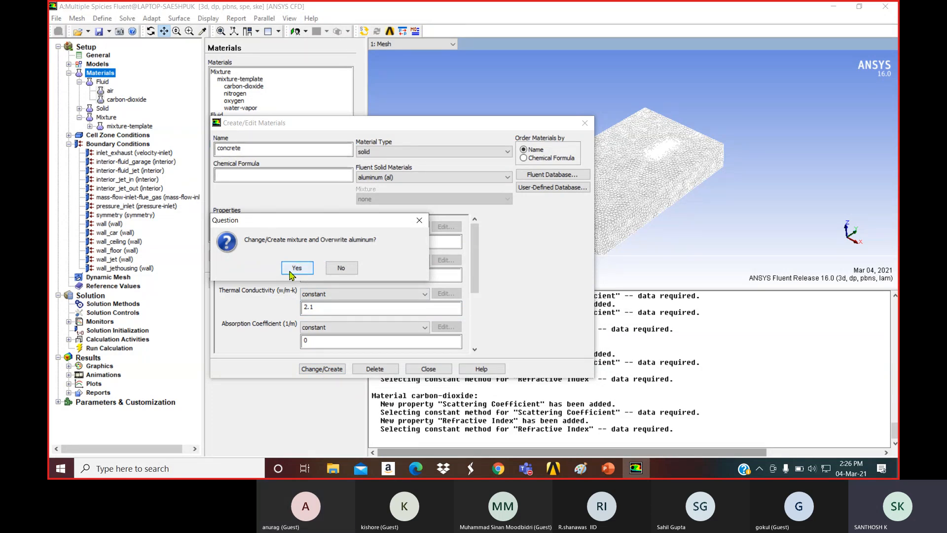
pyautogui.click(340, 267)
pyautogui.click(427, 369)
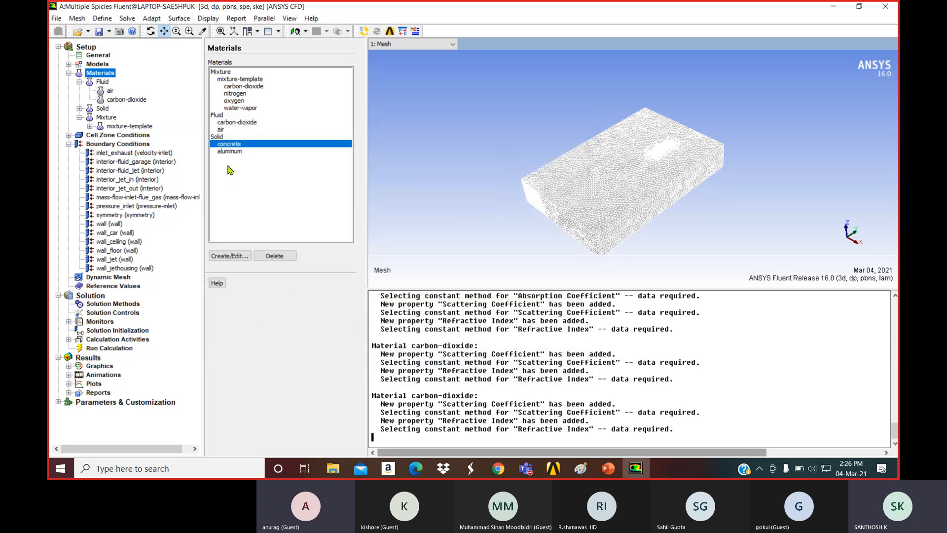
pyautogui.click(236, 151)
pyautogui.click(237, 145)
# - Show the cell zone conditions, switch to PowerPoint to check the momentum source specified for the jets, and return to Fluent
pyautogui.click(113, 135)
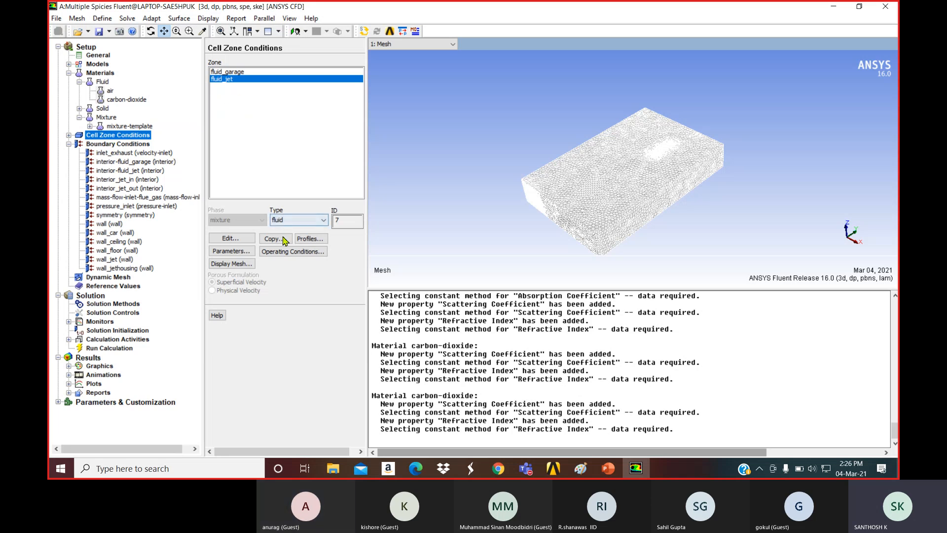
pyautogui.click(608, 469)
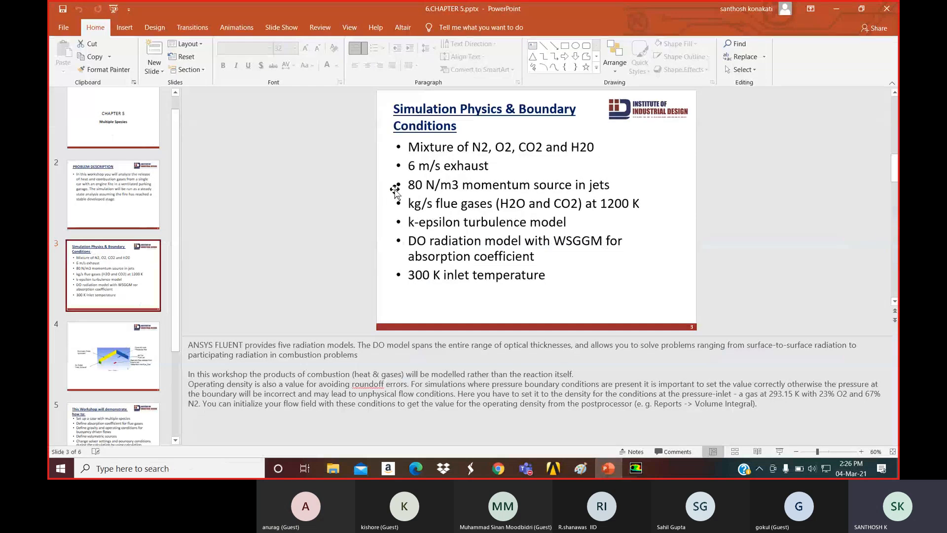
pyautogui.moveTo(415, 184); pyautogui.dragTo(610, 188)
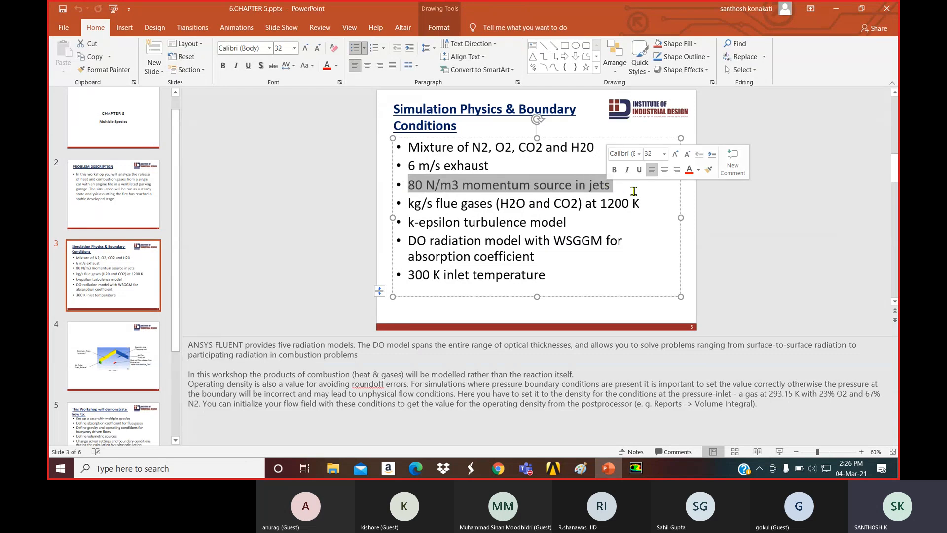
pyautogui.click(479, 134)
pyautogui.click(836, 8)
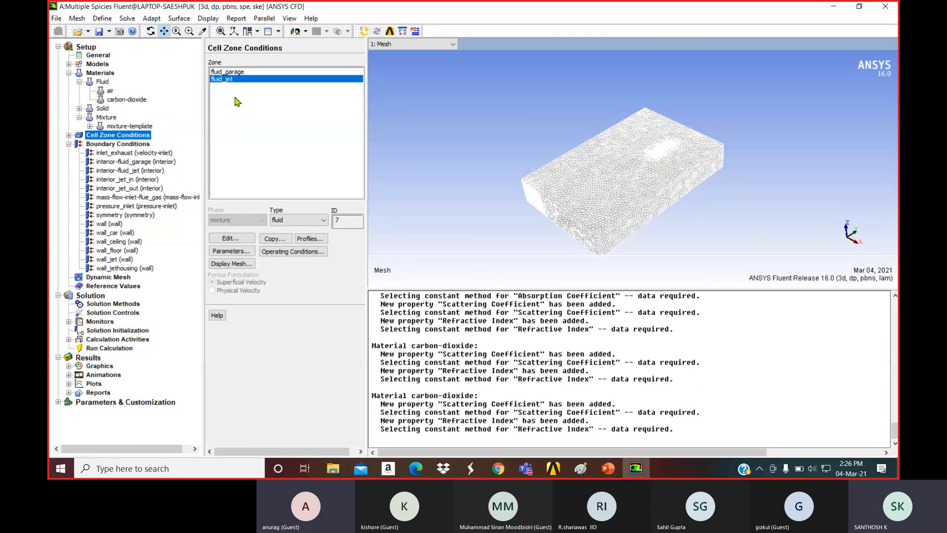
# - Open the fluid_jet cell zone for editing, enable its source terms, and show the source term settings
pyautogui.click(247, 237)
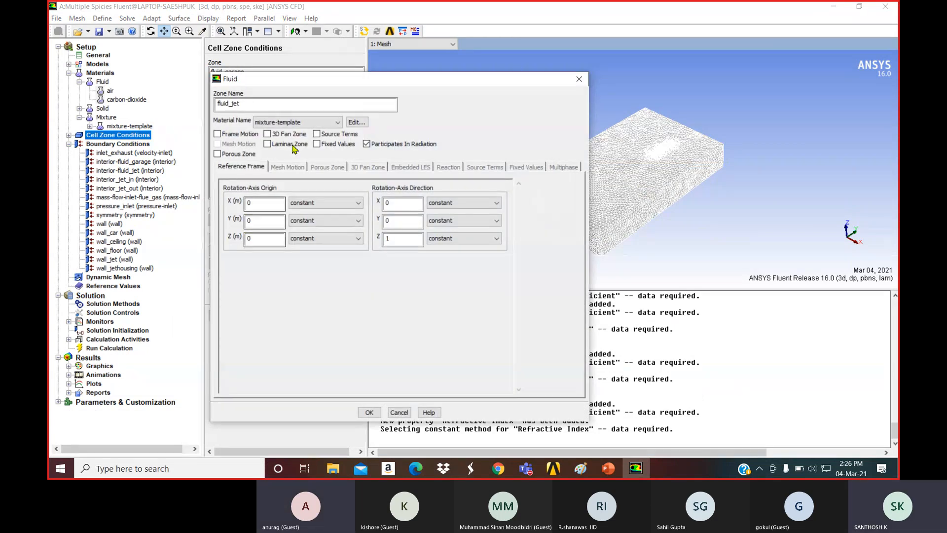
pyautogui.click(316, 134)
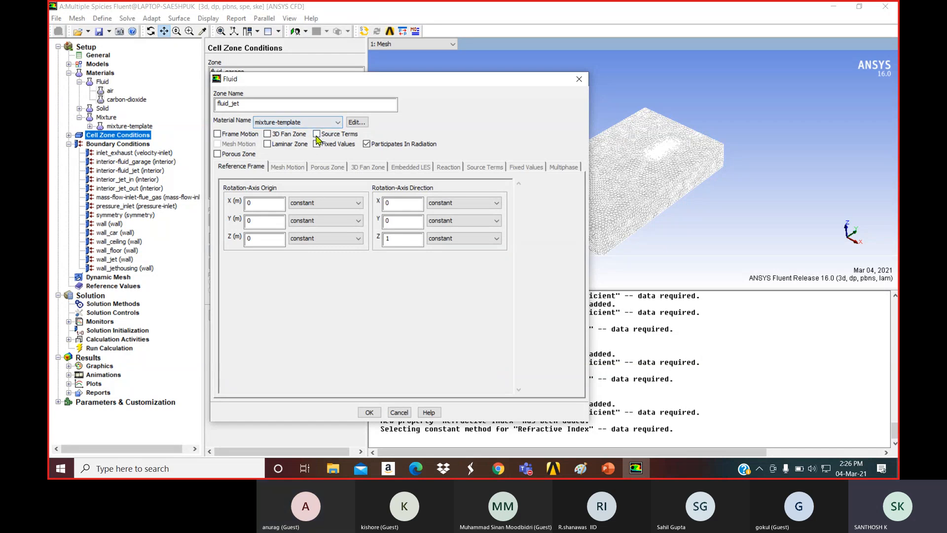
pyautogui.click(489, 171)
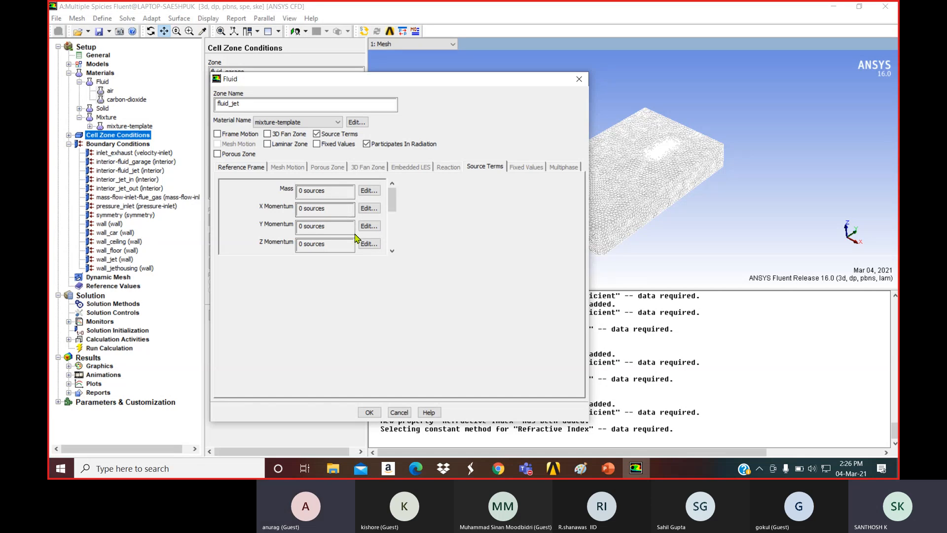
# - Add one constant, negative Y momentum source to fluid_jet and apply the zone settings
pyautogui.click(371, 227)
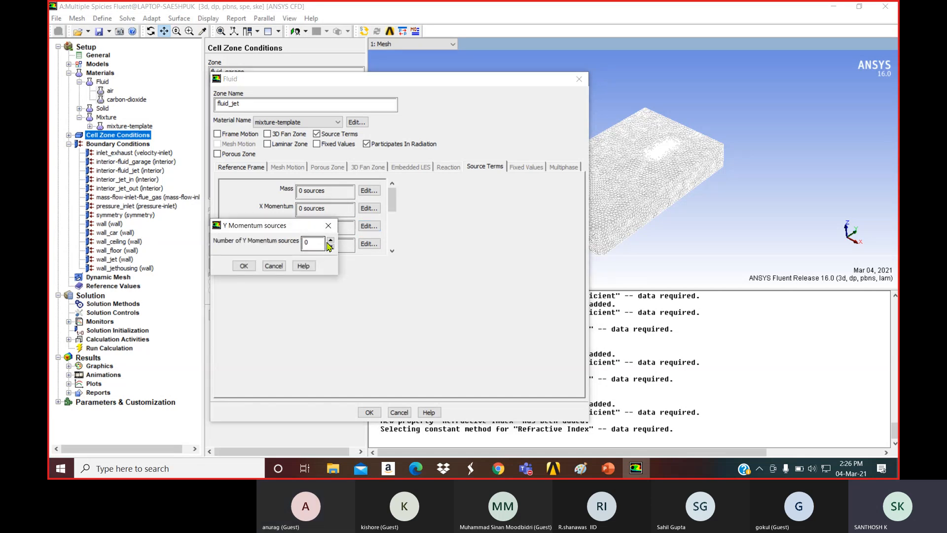
pyautogui.click(330, 240)
pyautogui.click(330, 268)
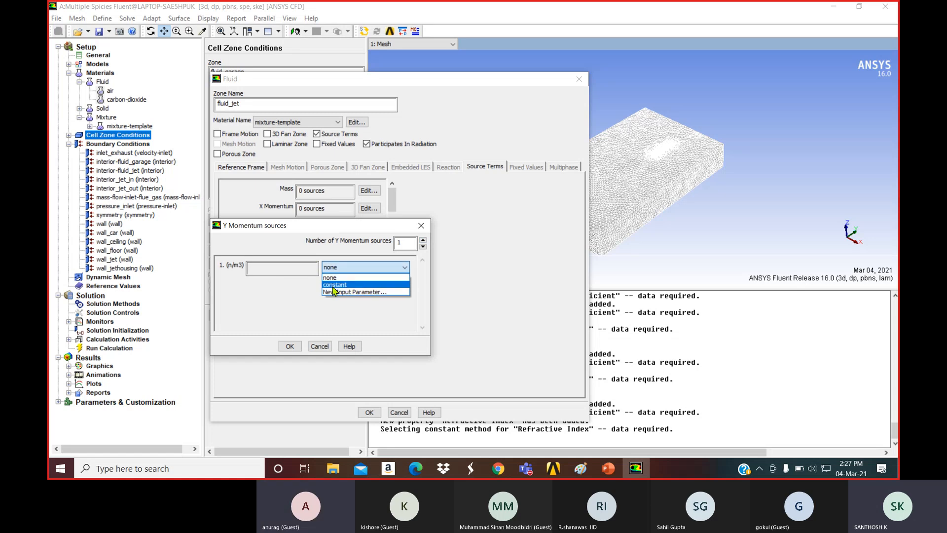
pyautogui.click(331, 290)
pyautogui.moveTo(274, 268); pyautogui.dragTo(192, 283)
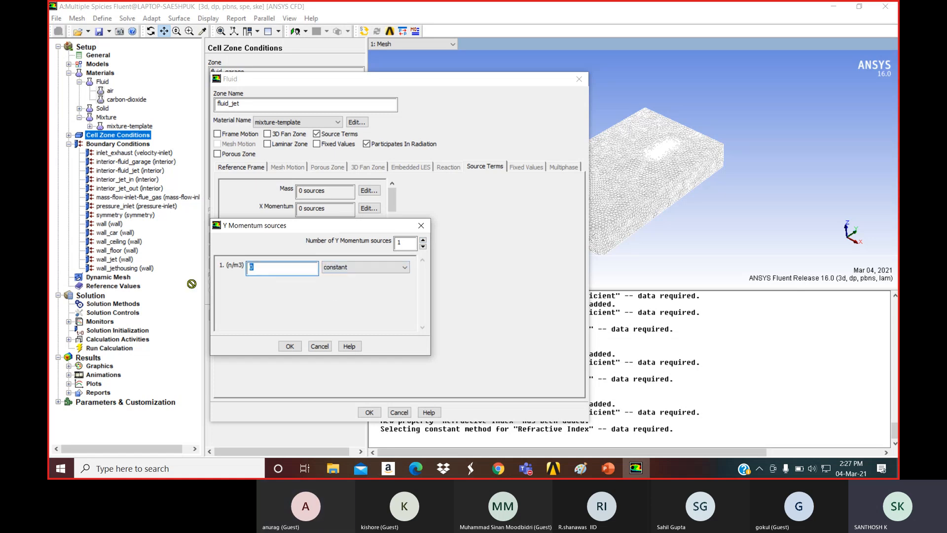
pyautogui.write('-8')
pyautogui.click(289, 346)
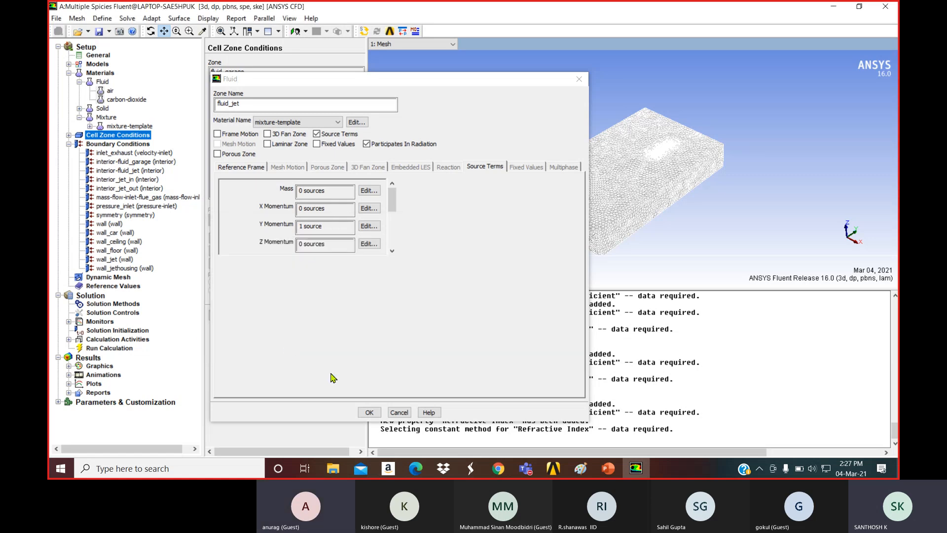
pyautogui.click(369, 412)
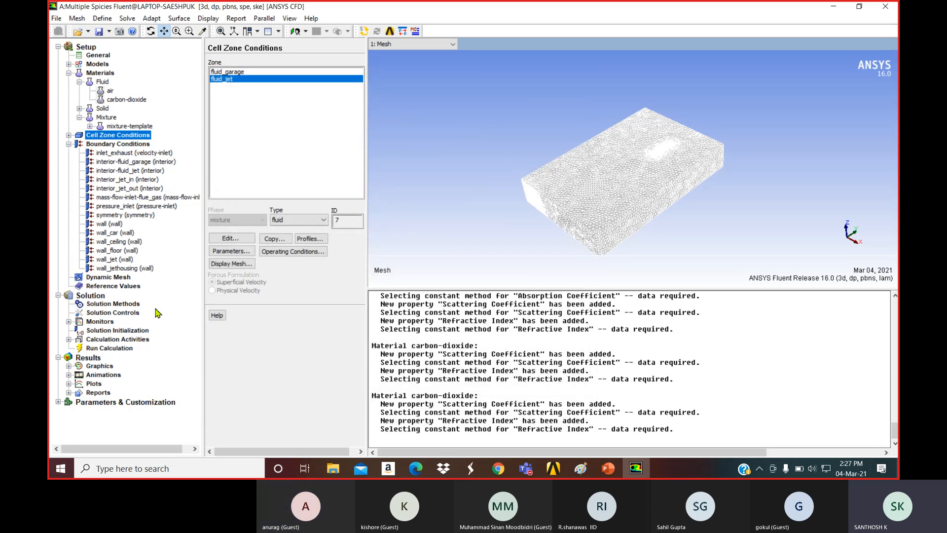
# - Show the boundary conditions, check the Simulation Physics & Boundary Conditions slide in PowerPoint for the exhaust velocity, and return to Fluent
pyautogui.click(117, 144)
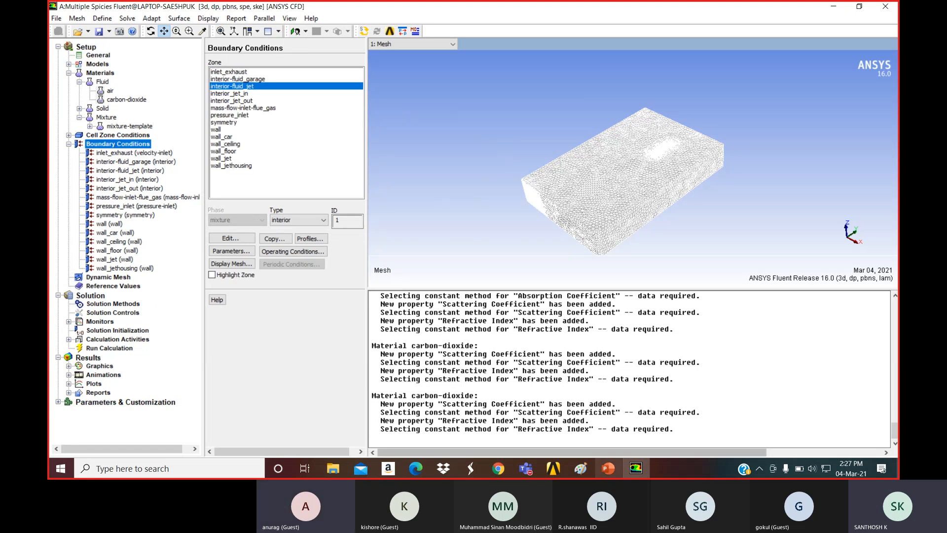
pyautogui.click(601, 474)
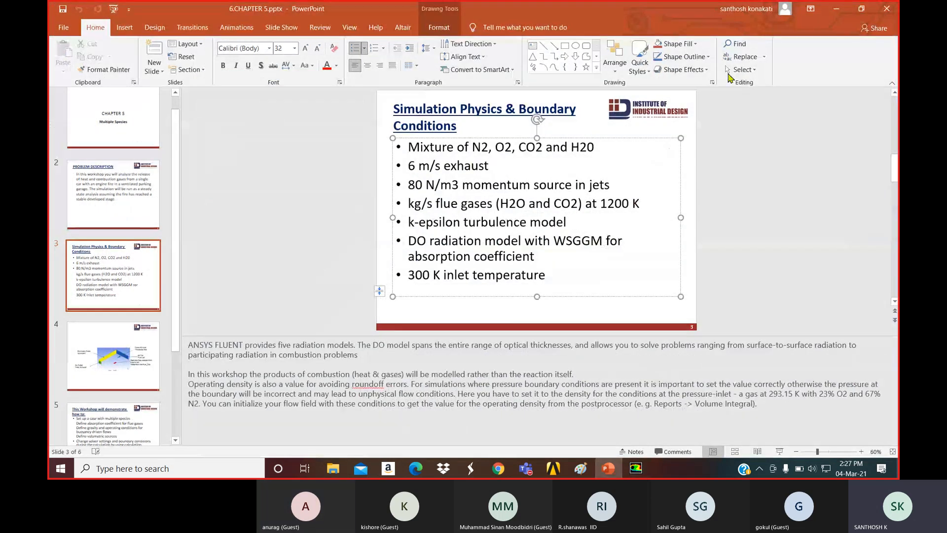
pyautogui.click(836, 8)
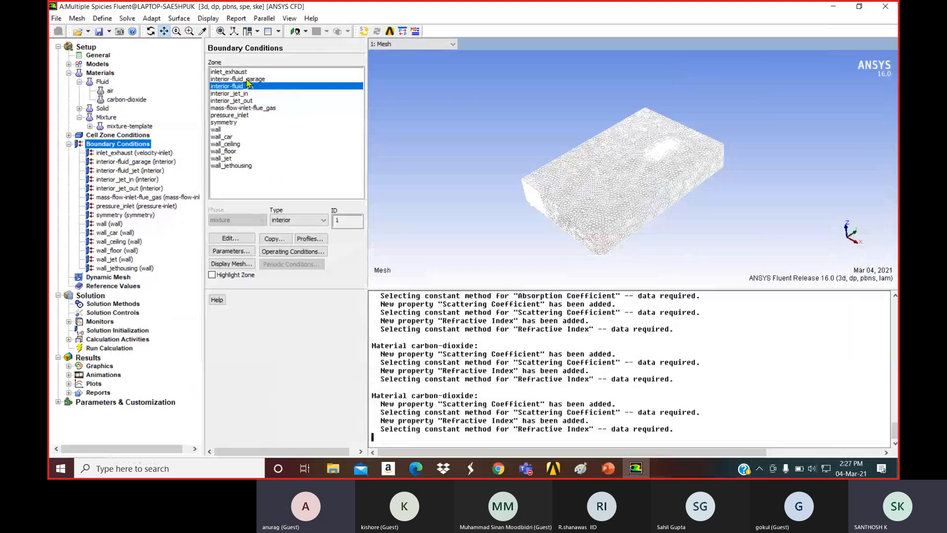
# - Open the inlet_exhaust boundary for editing and set its velocity magnitude to -6 m/s
pyautogui.click(248, 72)
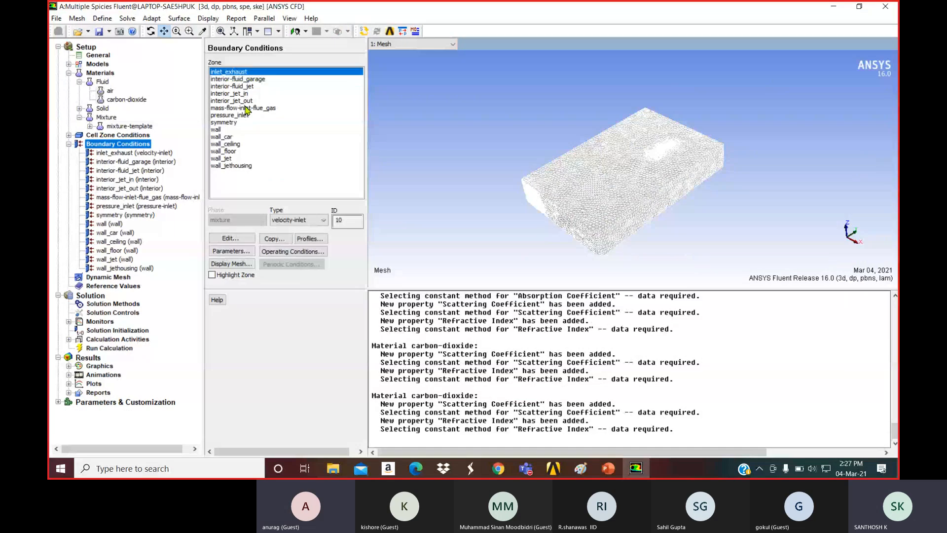
pyautogui.click(247, 239)
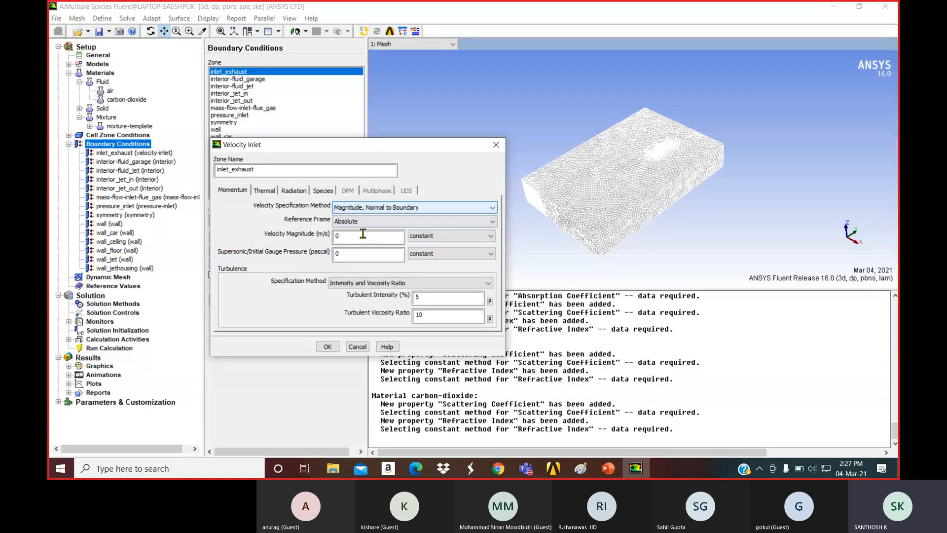
pyautogui.moveTo(359, 238); pyautogui.dragTo(328, 238)
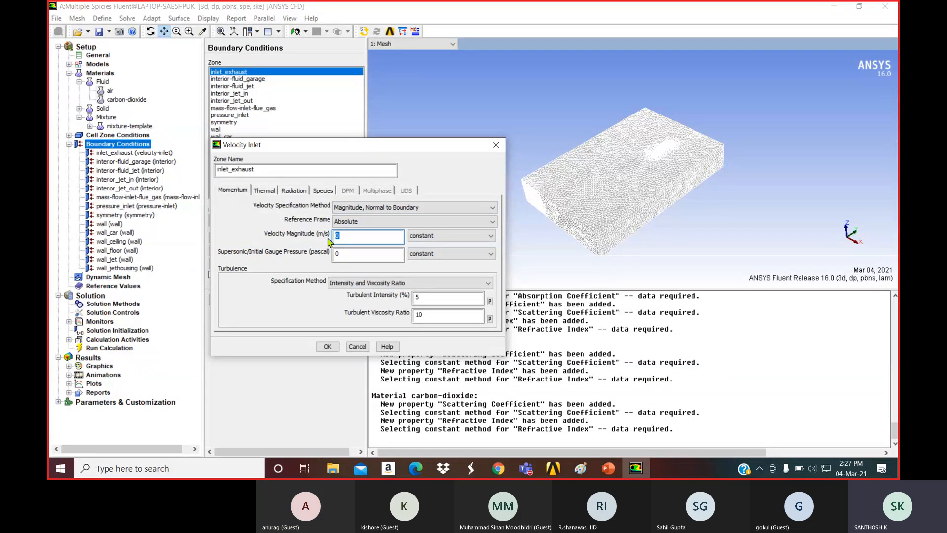
pyautogui.write('-6')
# - Keep inlet_exhaust's turbulence specification as Intensity and Viscosity Ratio, set the turbulent viscosity ratio to 5, and apply the boundary settings
pyautogui.doubleClick(351, 257)
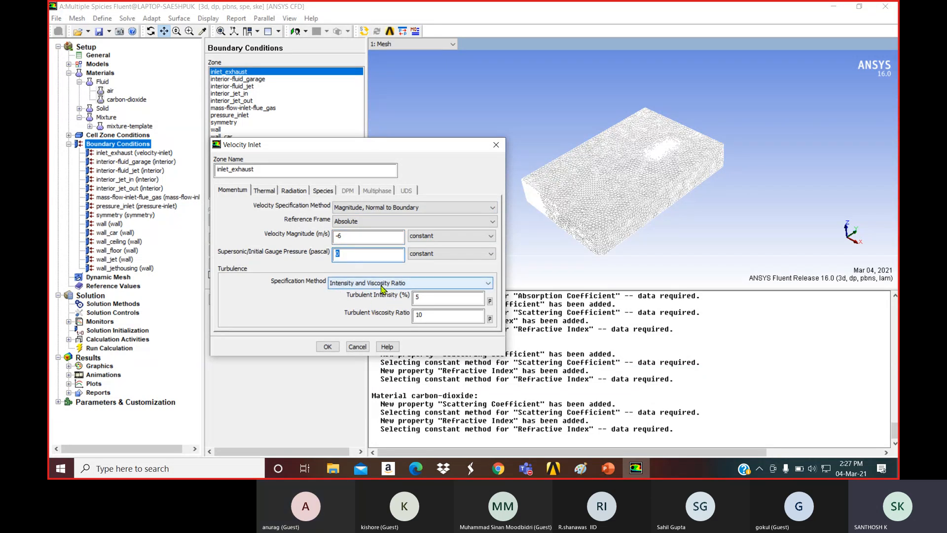
pyautogui.click(362, 285)
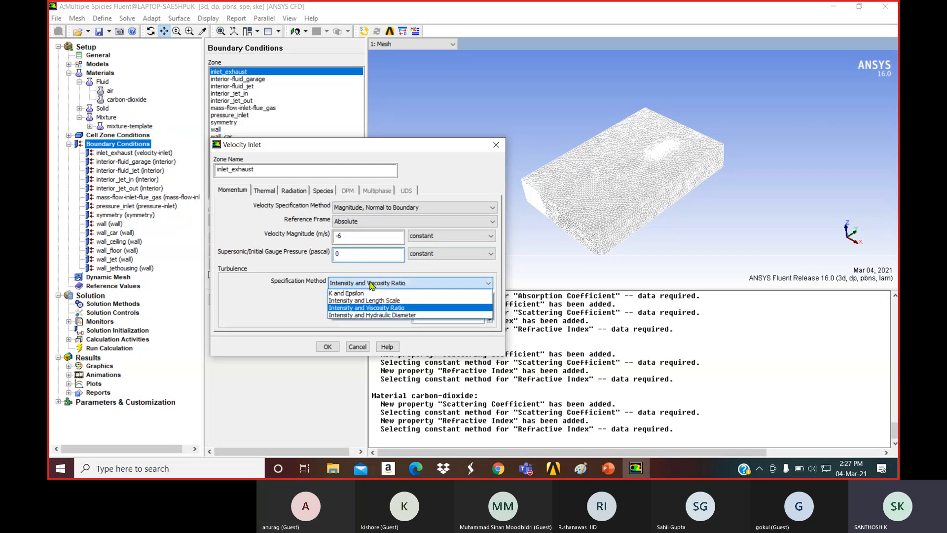
pyautogui.click(378, 308)
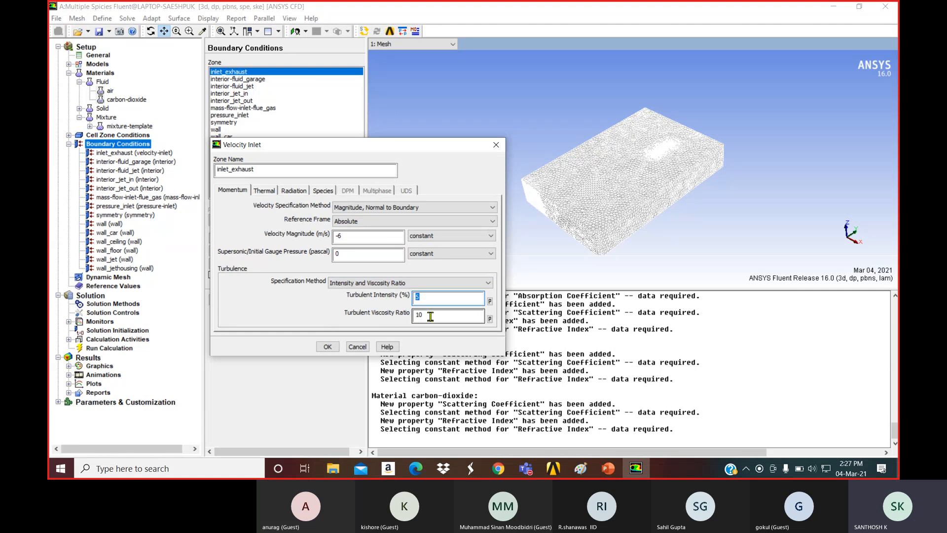
pyautogui.press('Tab')
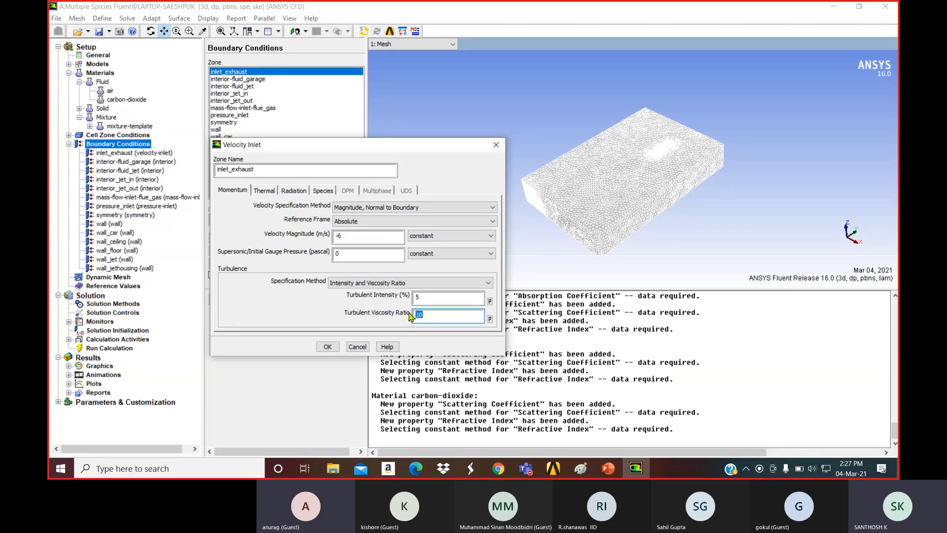
pyautogui.write('5')
pyautogui.click(329, 347)
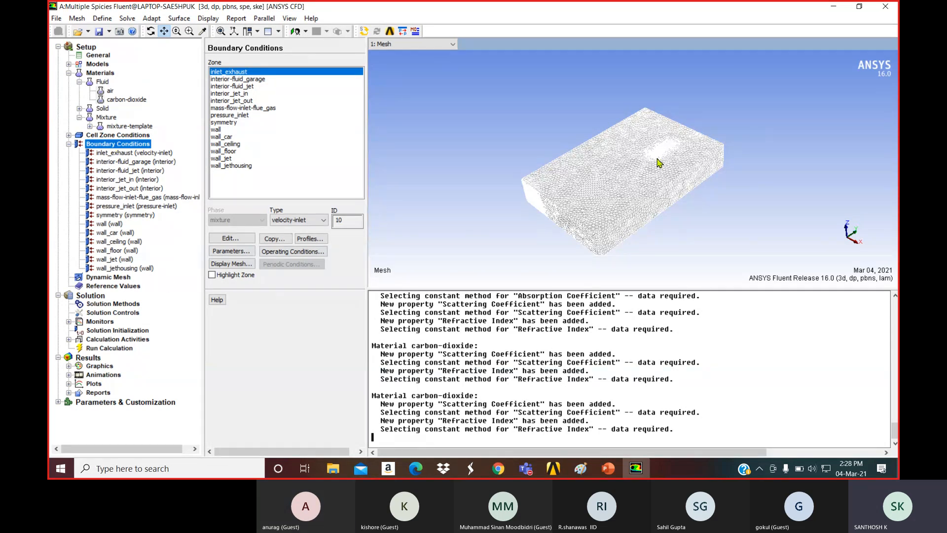
# - Review the momentum settings of pressure_inlet and recheck those of inlet_exhaust, closing both without changes
pyautogui.click(232, 115)
pyautogui.click(230, 238)
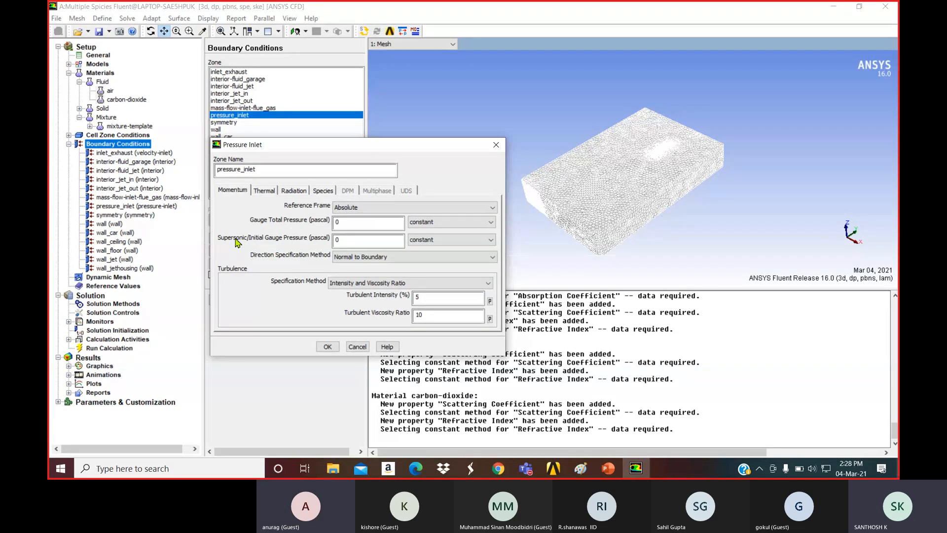
pyautogui.click(495, 144)
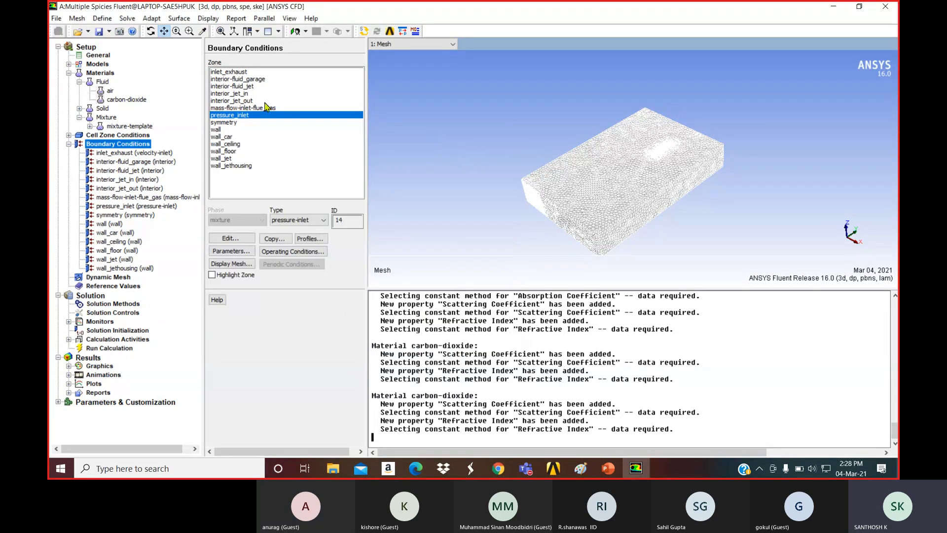
pyautogui.doubleClick(230, 73)
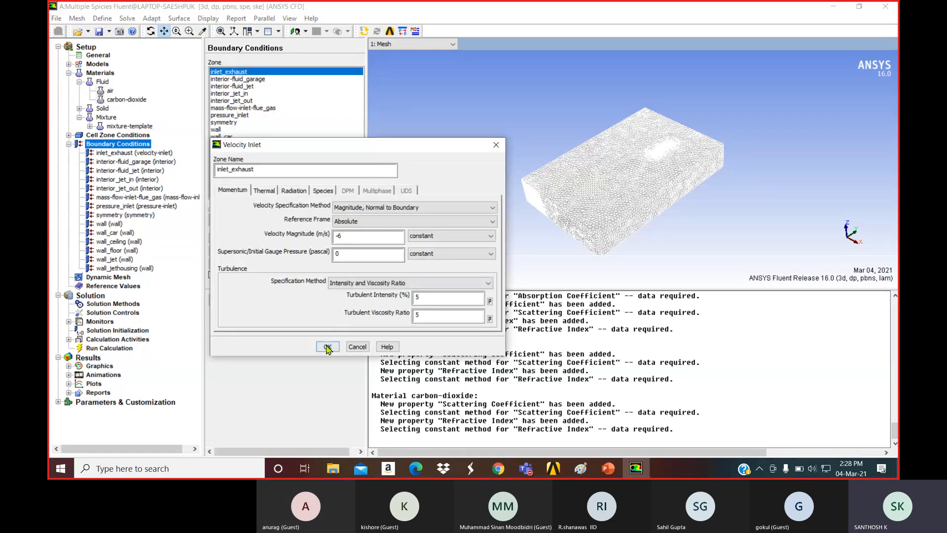
pyautogui.click(327, 346)
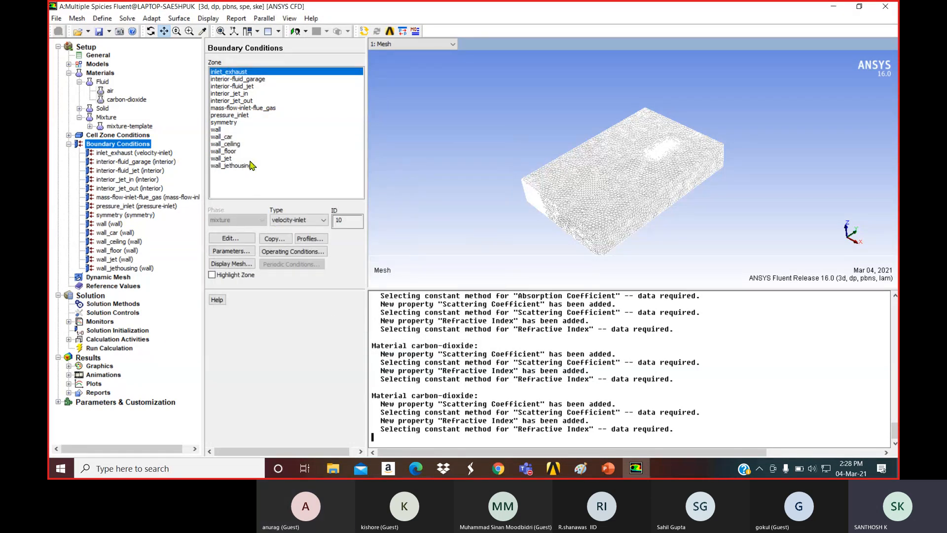
# - Open the pressure_inlet boundary for editing, keep Intensity and Viscosity Ratio as the turbulence specification, and set the turbulent viscosity ratio to 5
pyautogui.click(241, 115)
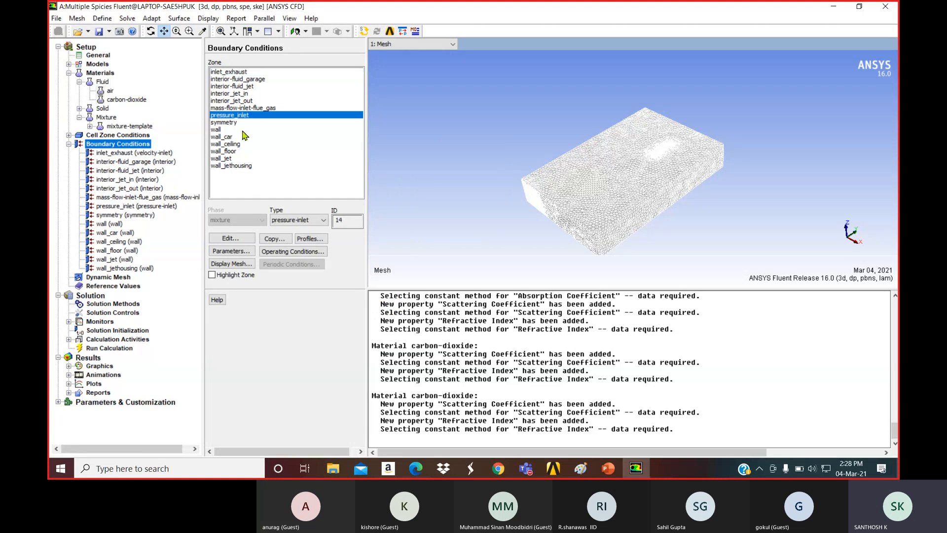
pyautogui.click(249, 240)
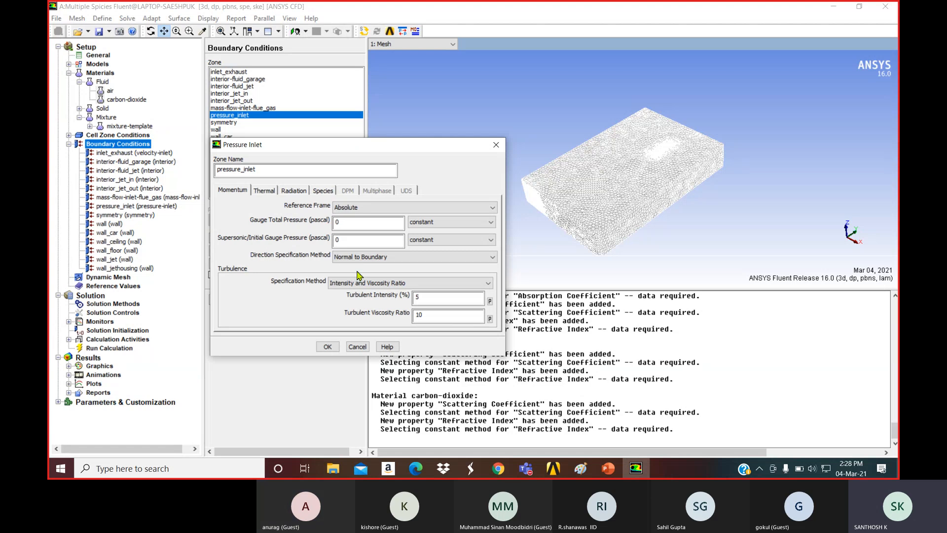
pyautogui.click(370, 284)
pyautogui.click(368, 309)
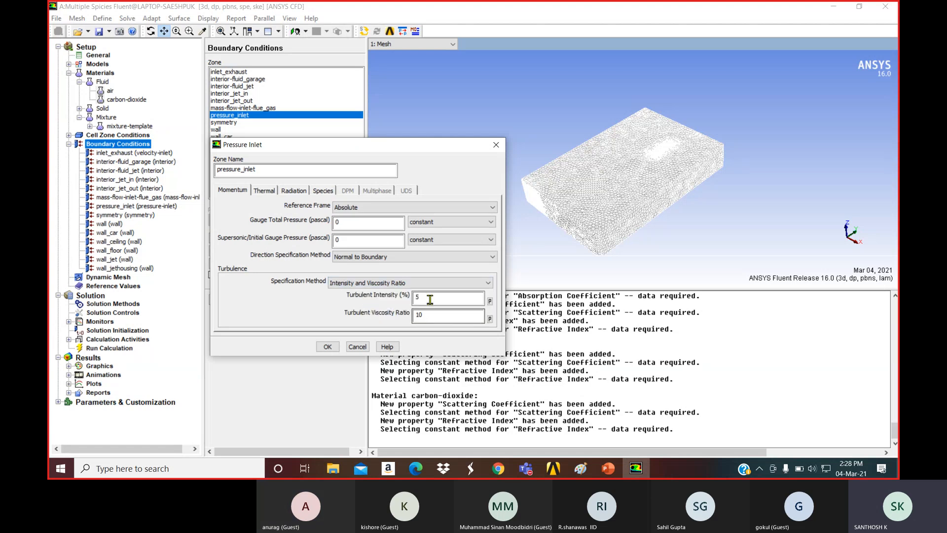
pyautogui.moveTo(430, 299); pyautogui.dragTo(380, 321)
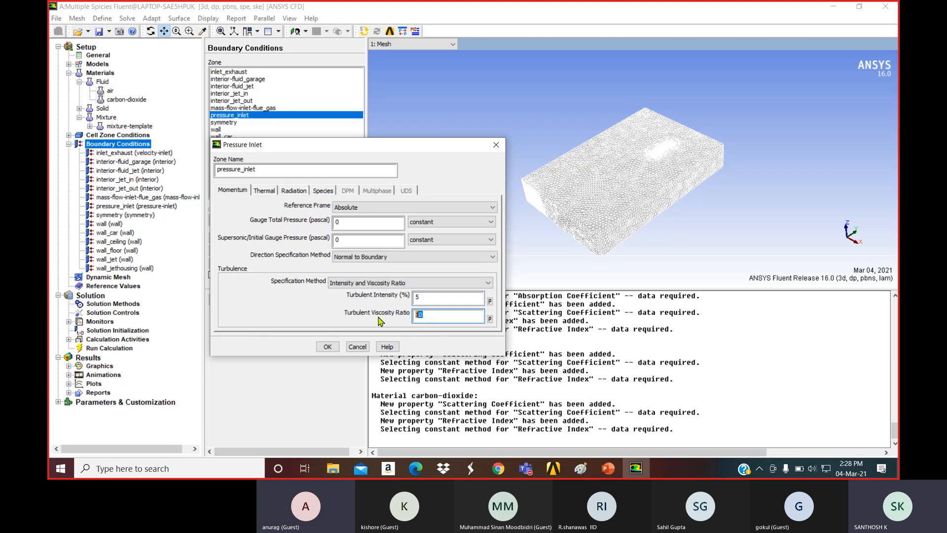
pyautogui.write('5')
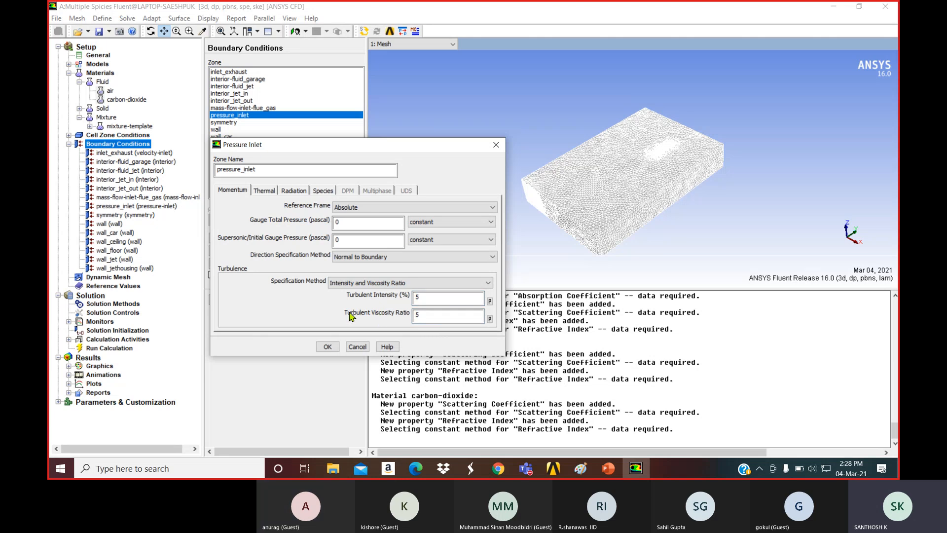
# - Set pressure_inlet's total temperature to 293.15 K and apply the boundary settings
pyautogui.click(265, 190)
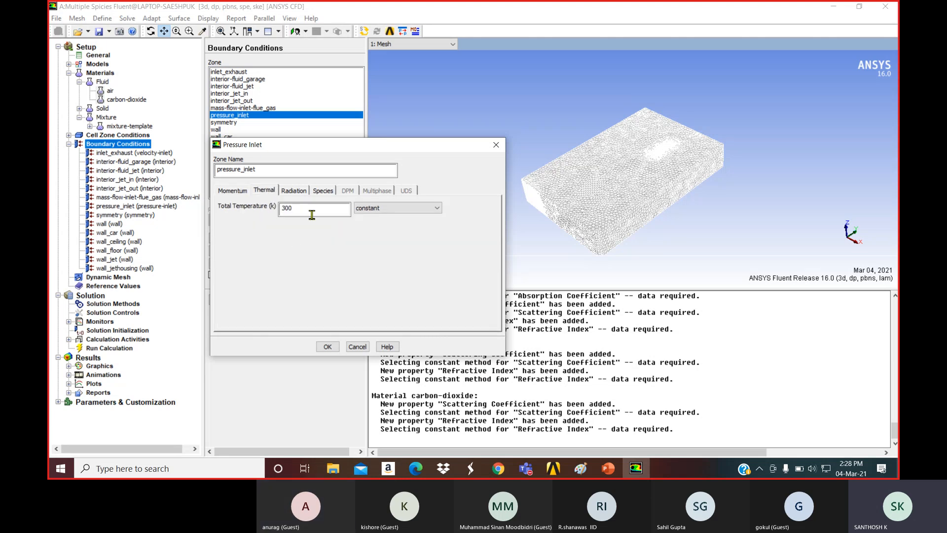
pyautogui.click(311, 209)
pyautogui.doubleClick(281, 207)
pyautogui.write('29')
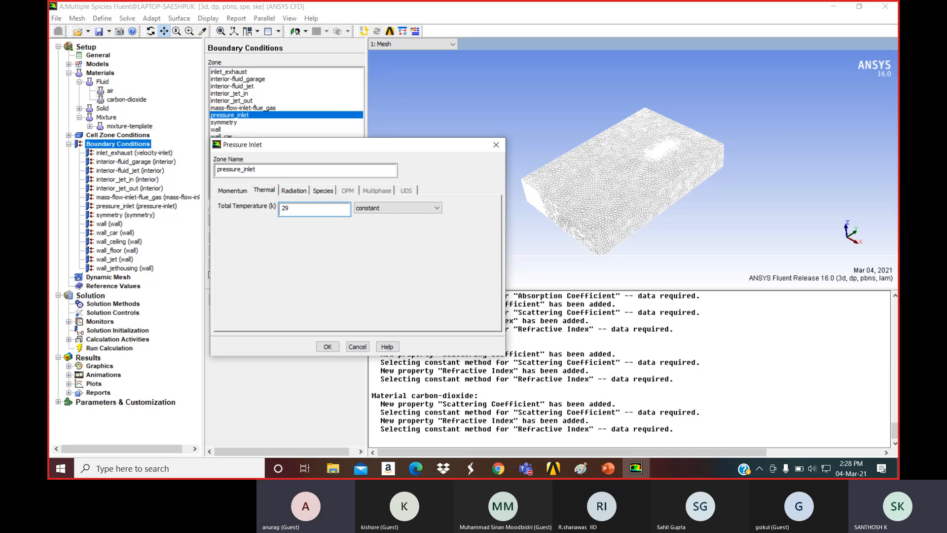
pyautogui.write('3.15')
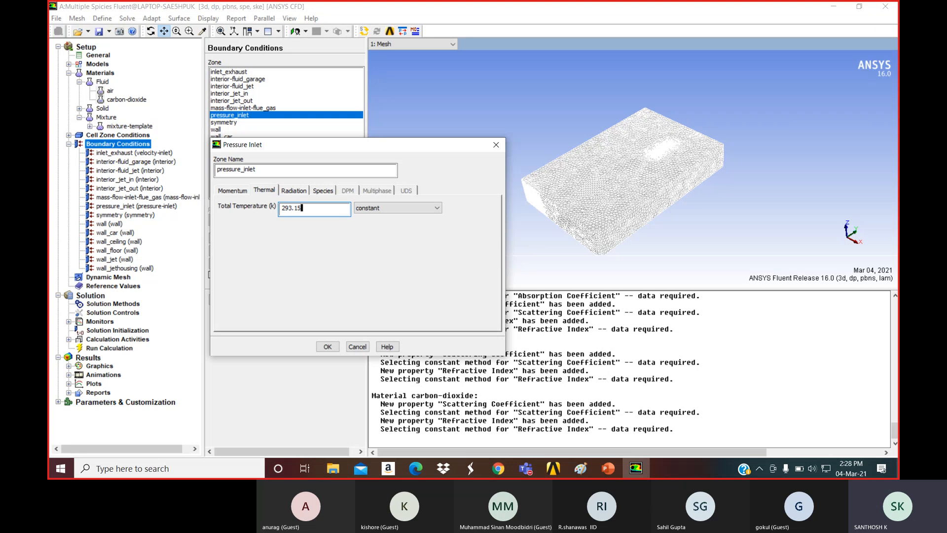
pyautogui.click(327, 346)
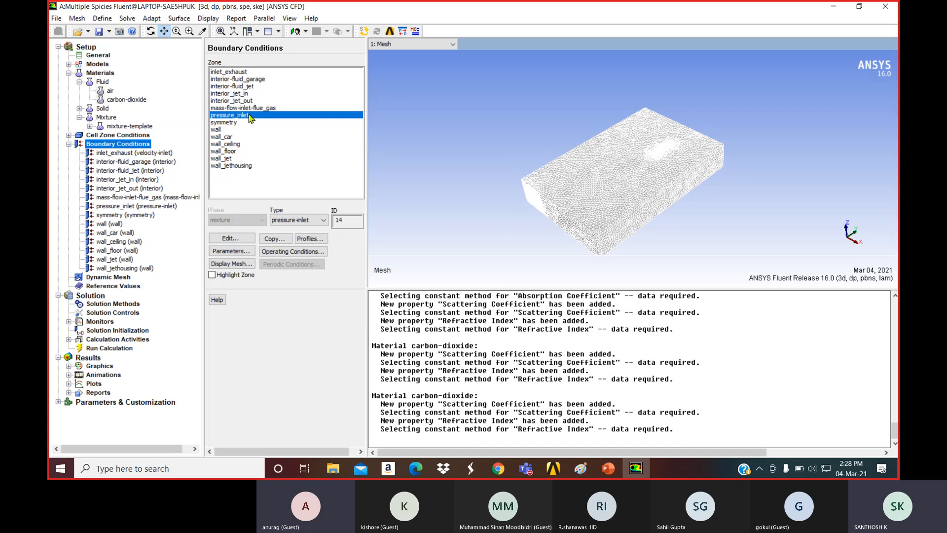
# - Review the species, radiation, thermal and momentum settings of pressure_inlet and close the boundary without changes
pyautogui.doubleClick(248, 115)
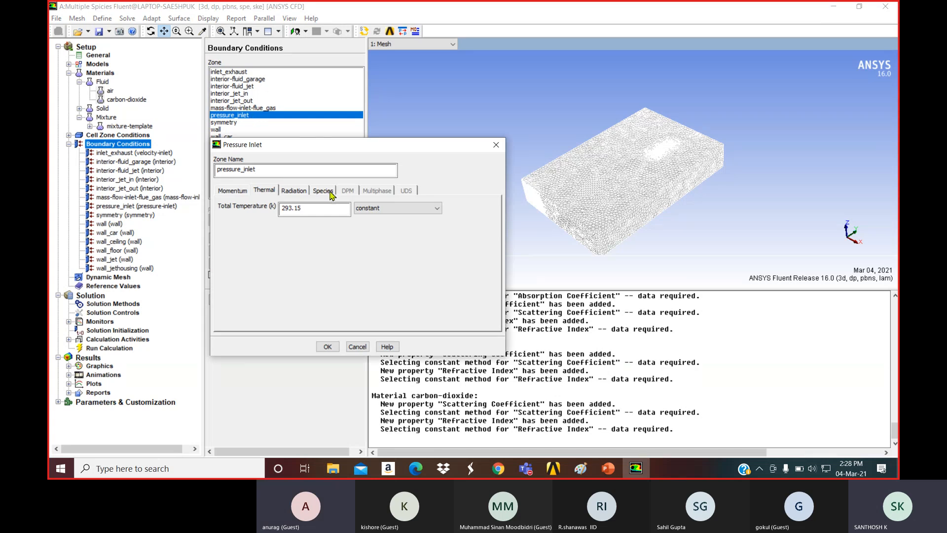
pyautogui.click(329, 192)
pyautogui.click(294, 192)
pyautogui.click(263, 192)
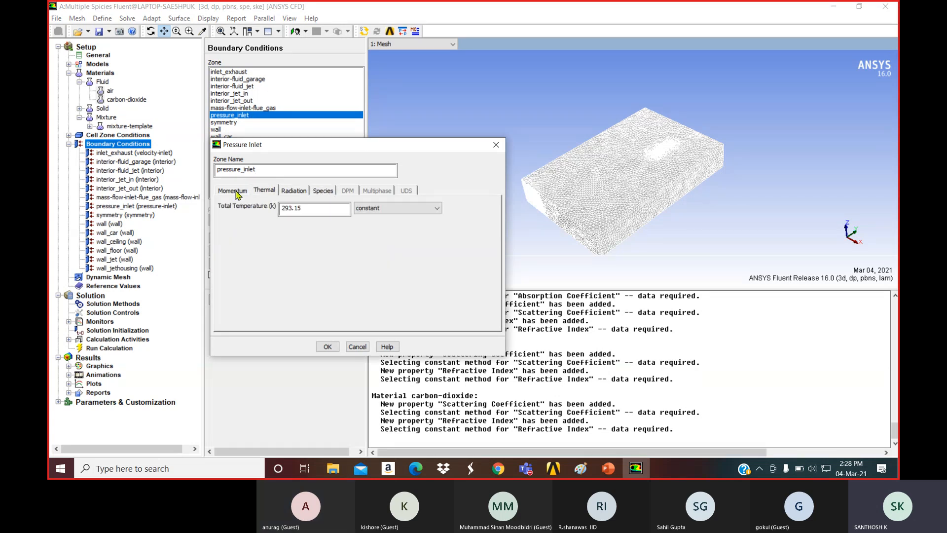
pyautogui.click(236, 192)
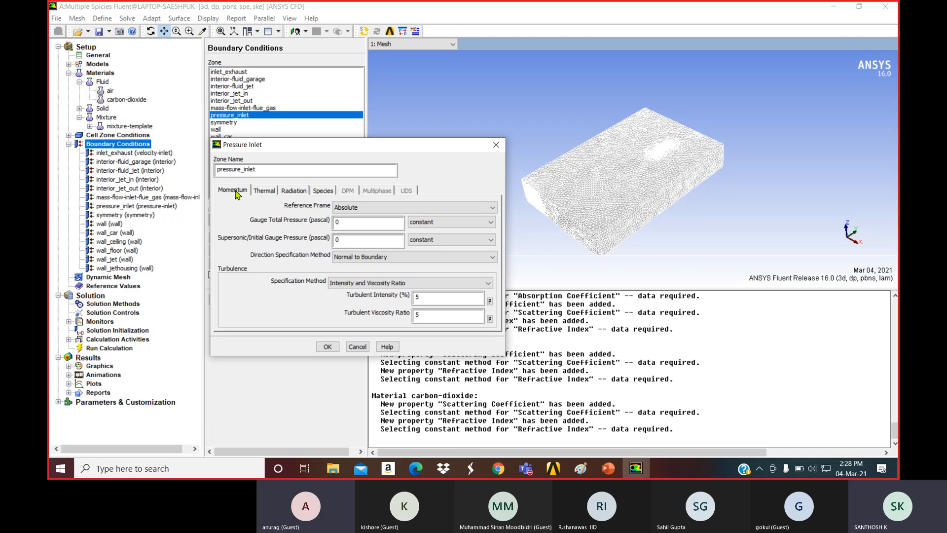
pyautogui.click(322, 193)
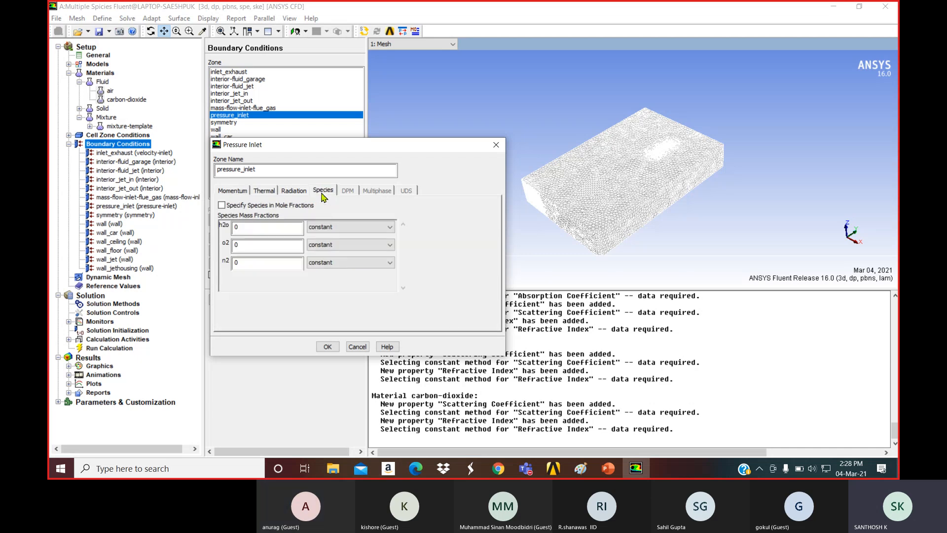
pyautogui.click(327, 347)
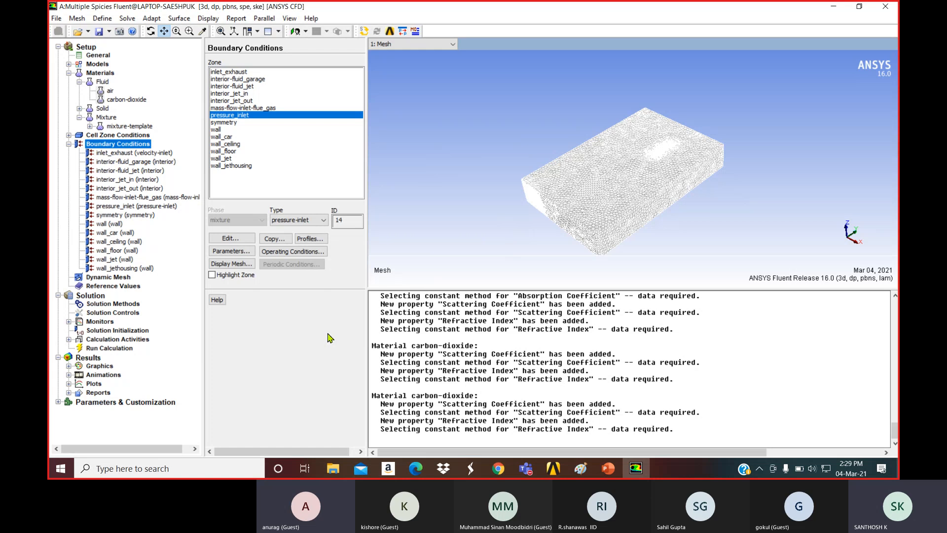
# - Change pressure_inlet's external black body temperature method to Specified External Temperature, set the temperature to 293.15 K, and apply the settings
pyautogui.doubleClick(272, 115)
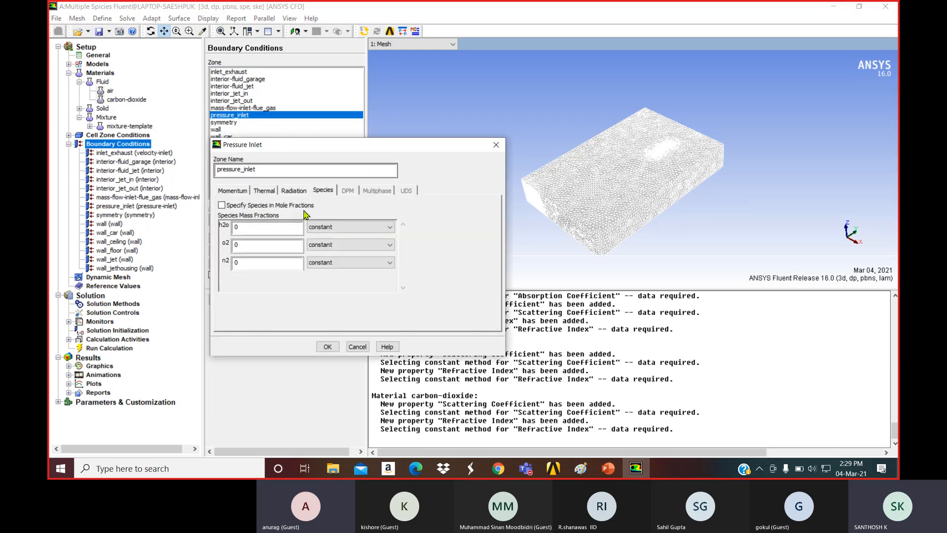
pyautogui.click(294, 190)
pyautogui.click(353, 208)
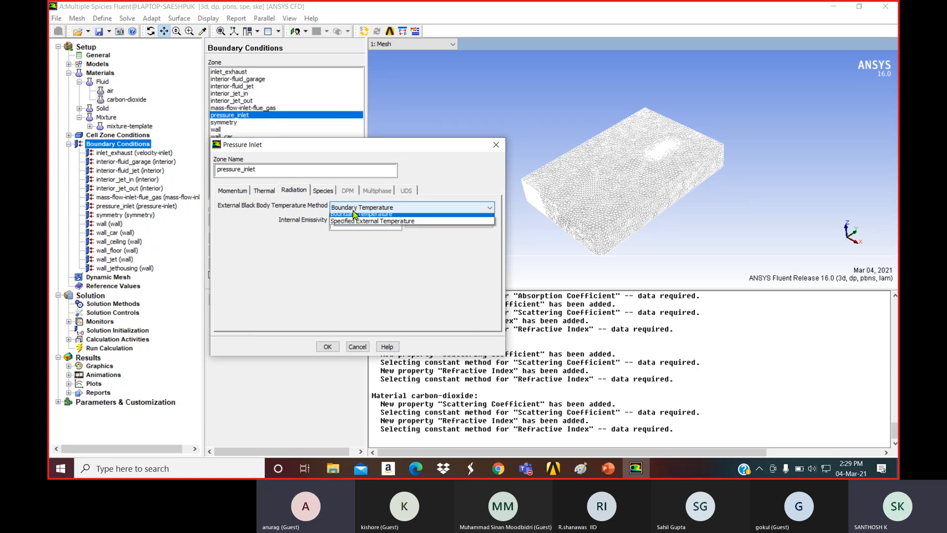
pyautogui.click(358, 225)
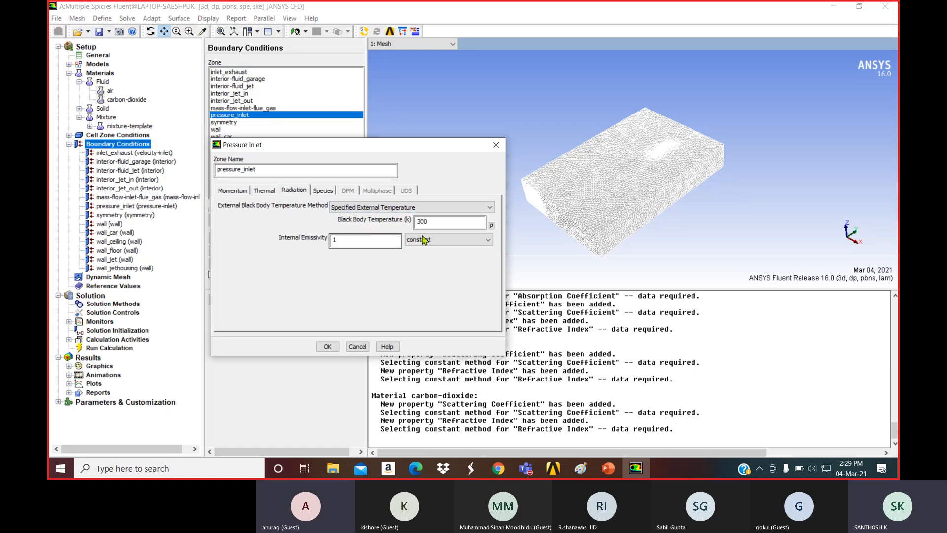
pyautogui.doubleClick(445, 224)
pyautogui.write('2')
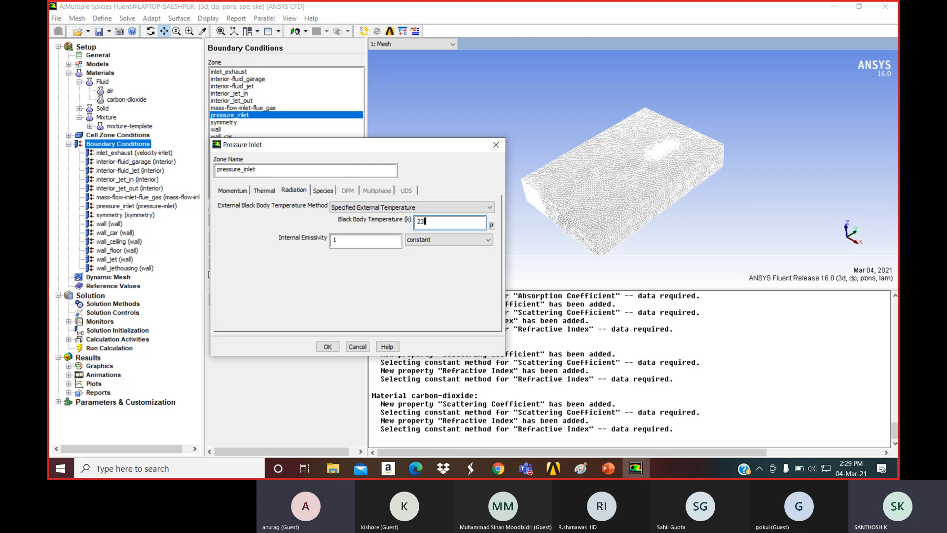
pyautogui.write('93.15')
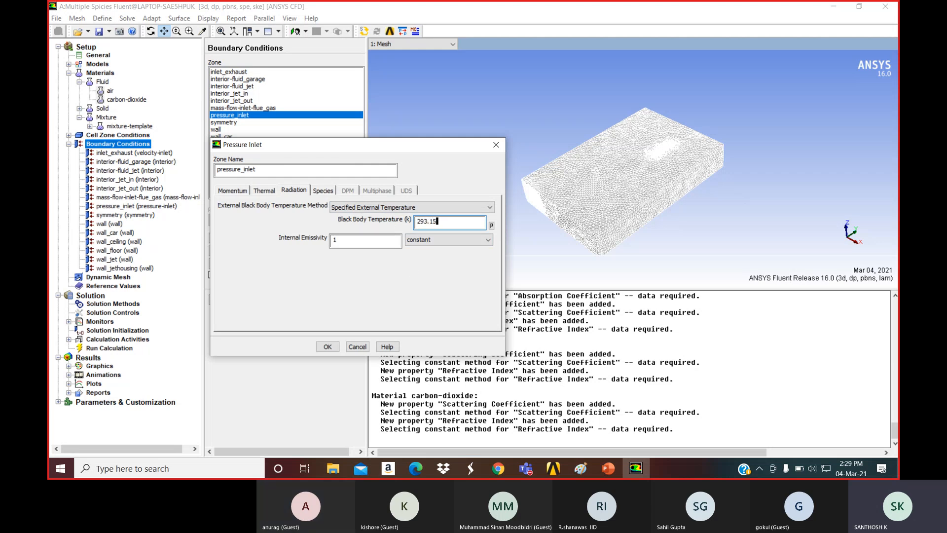
pyautogui.click(327, 346)
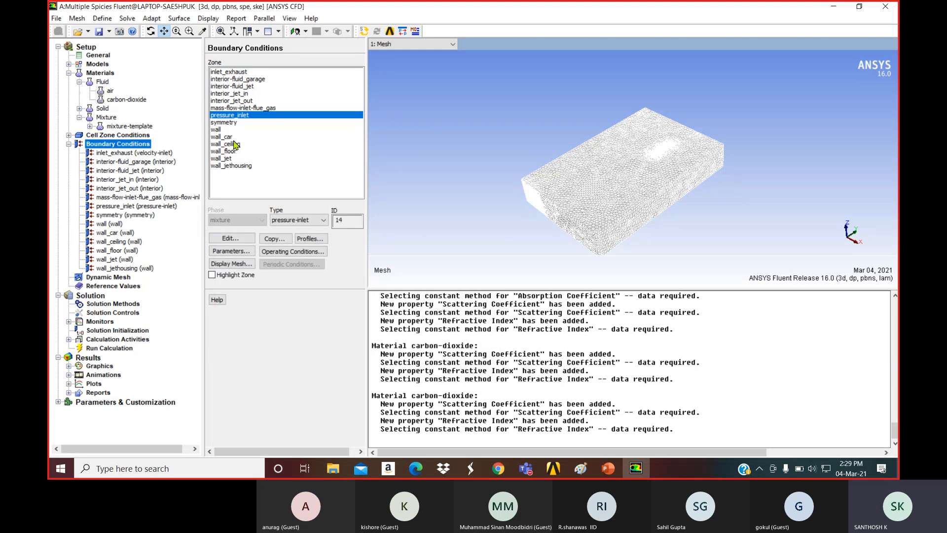
# - Set pressure_inlet's o2 species mass fraction to a constant 0.23 and apply the boundary settings
pyautogui.doubleClick(240, 115)
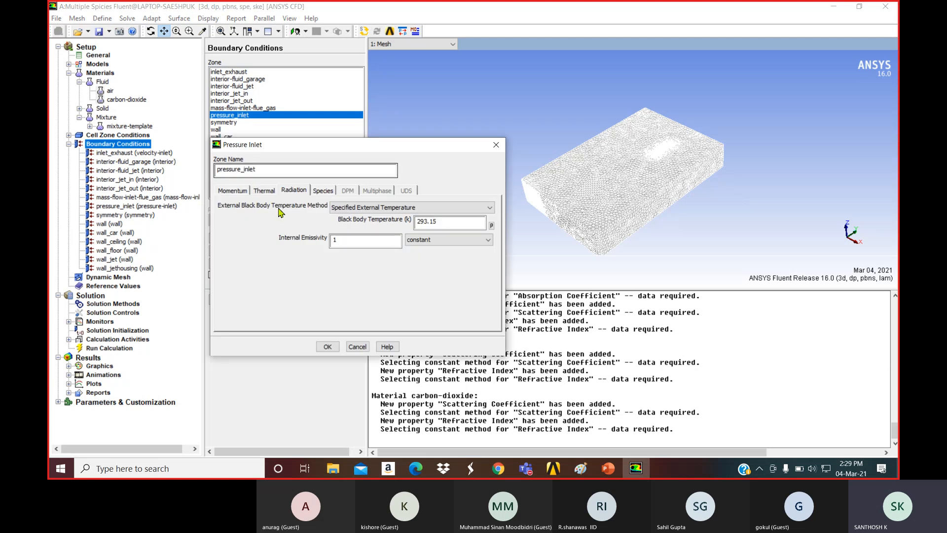
pyautogui.click(323, 190)
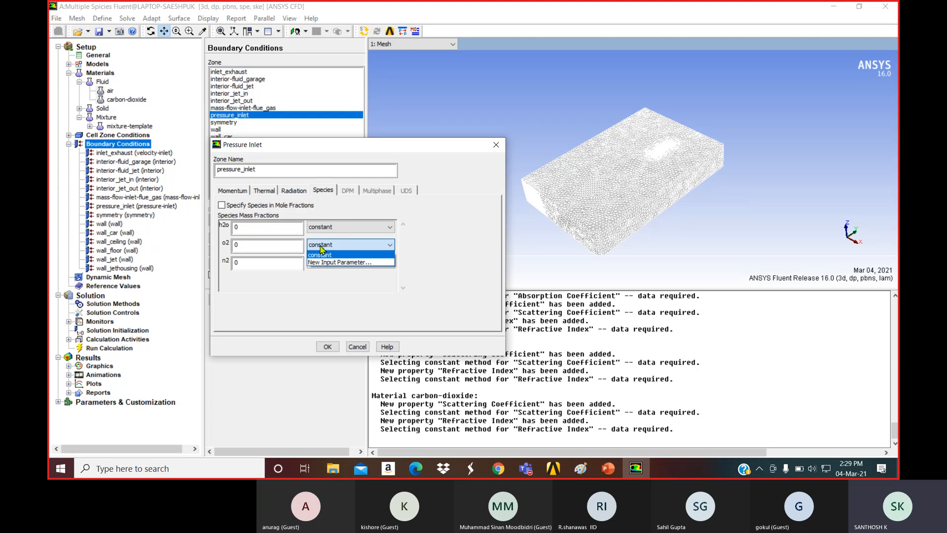
pyautogui.click(321, 253)
pyautogui.click(262, 245)
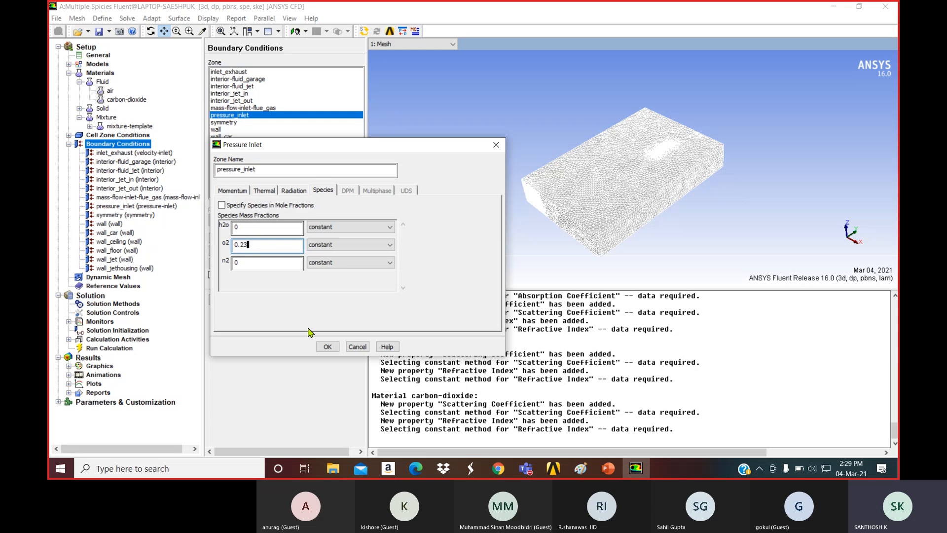
pyautogui.click(327, 347)
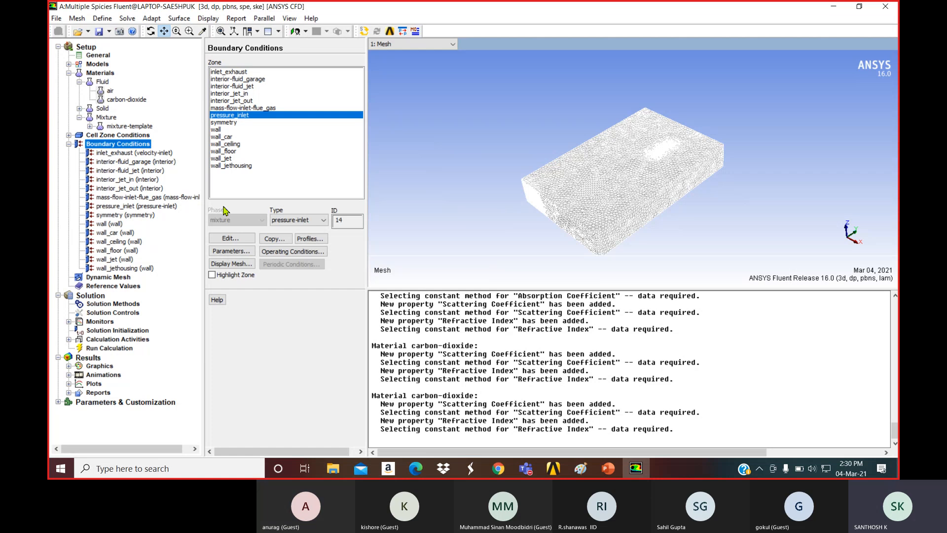
# - Open the mass-flow-inlet-flue_gas boundary for editing and set its mass flow rate to 0.1 kg/s
pyautogui.click(244, 109)
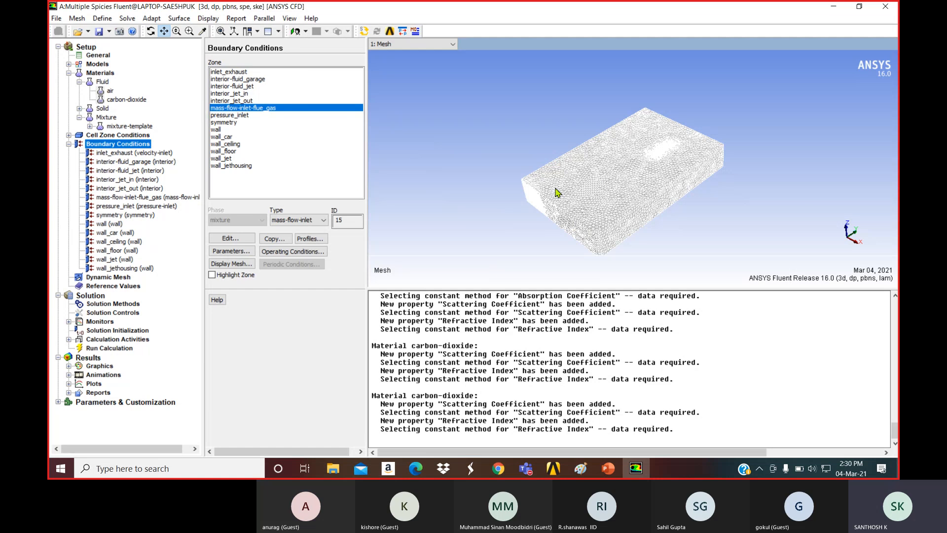
pyautogui.click(249, 238)
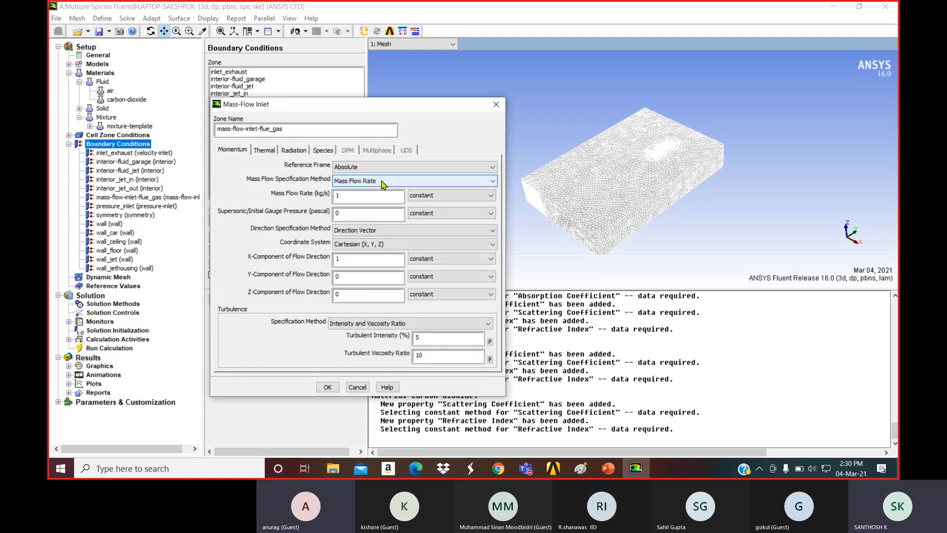
pyautogui.doubleClick(339, 195)
pyautogui.press('BackSpace')
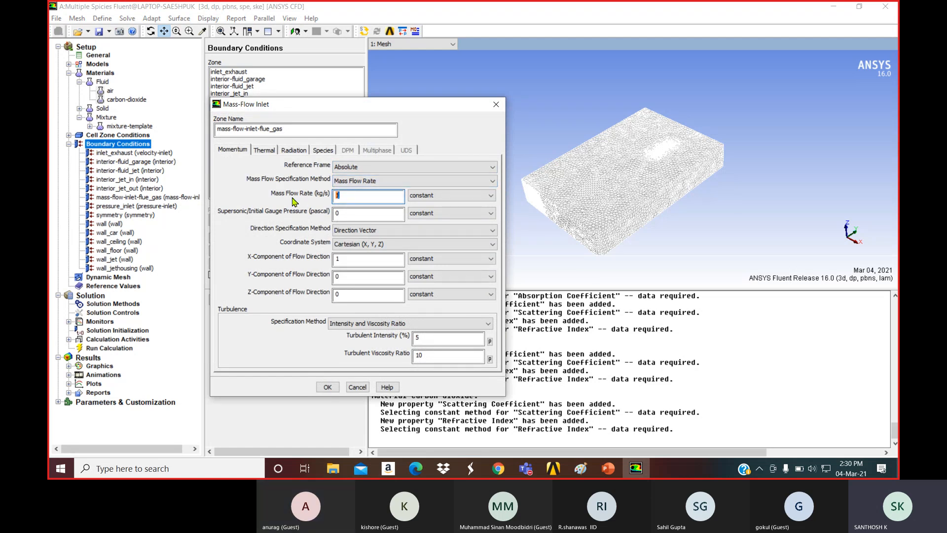
pyautogui.write('0.1')
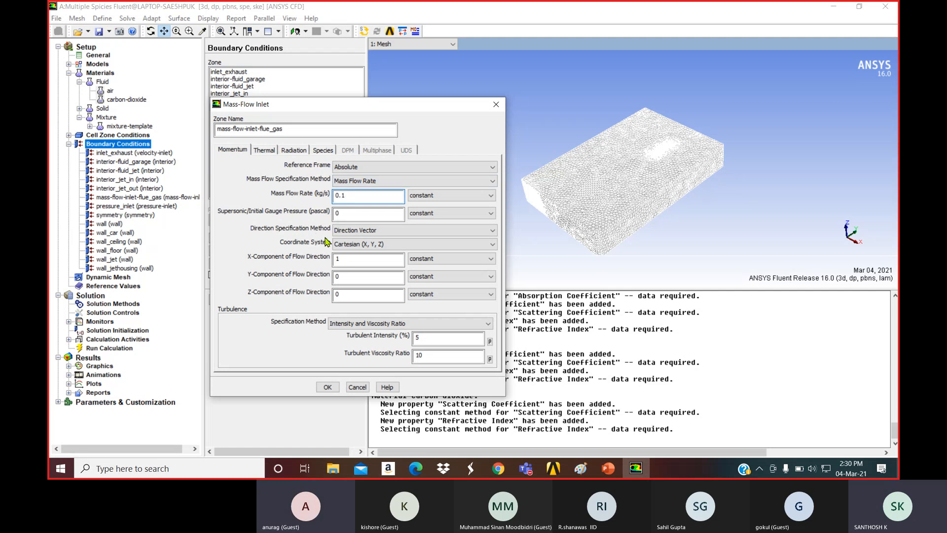
# - Set the flue gas inlet's flow direction to Normal to Boundary and its turbulent viscosity ratio to 5, keeping Intensity and Viscosity Ratio
pyautogui.click(342, 232)
pyautogui.click(360, 248)
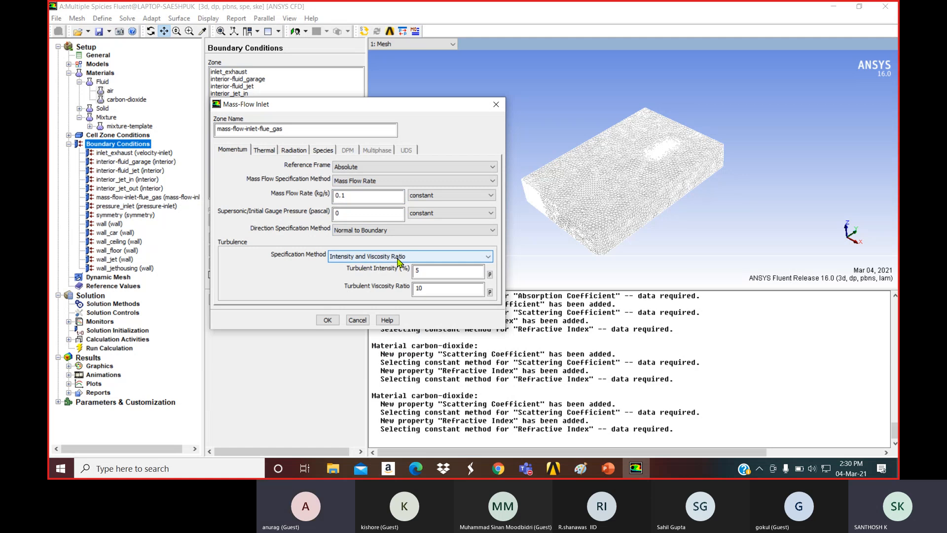
pyautogui.click(398, 259)
pyautogui.click(398, 261)
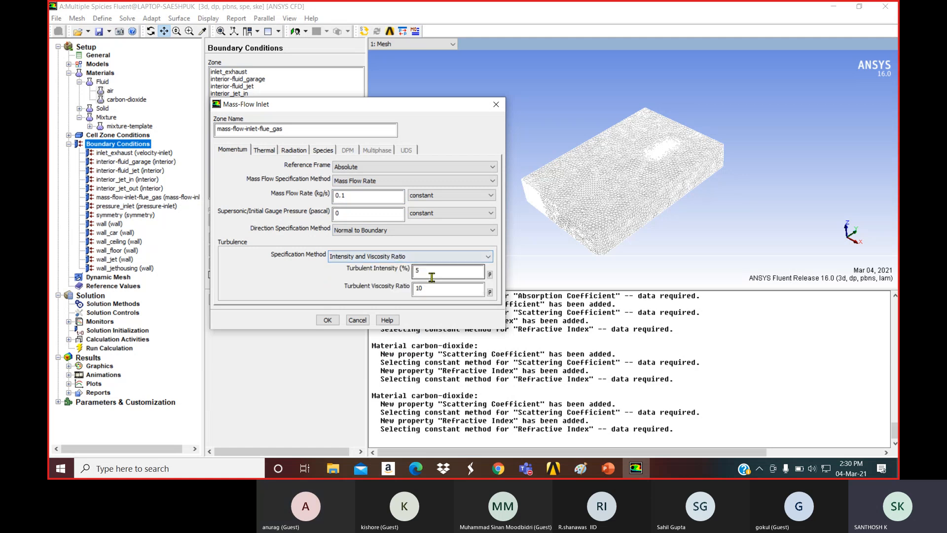
pyautogui.moveTo(428, 288); pyautogui.dragTo(414, 287)
pyautogui.write('5')
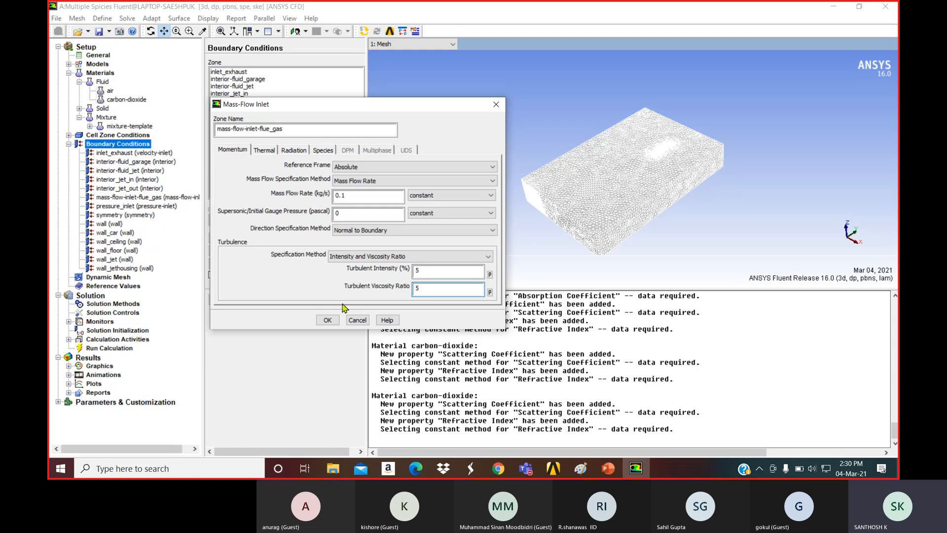
# - Show the flue gas inlet's species settings and specify the species in mole fractions
pyautogui.click(325, 150)
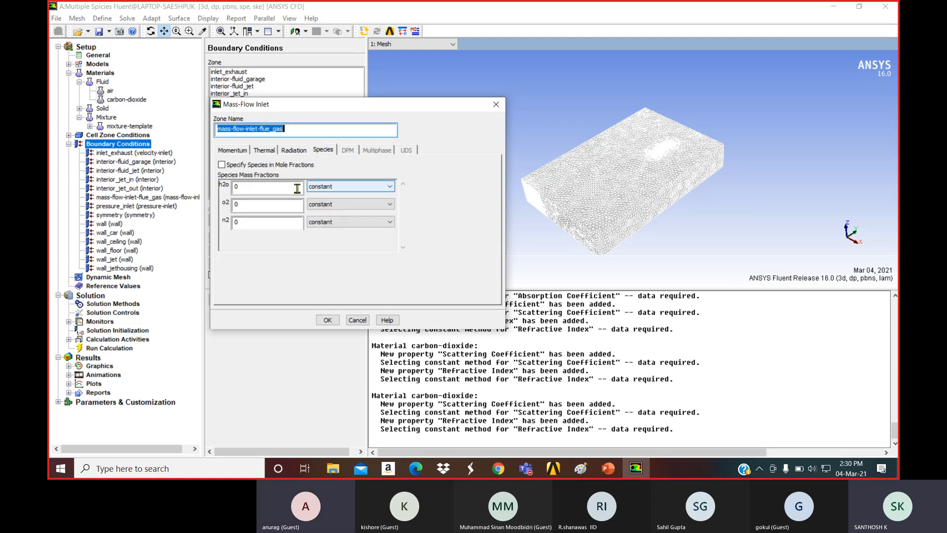
pyautogui.click(249, 203)
pyautogui.moveTo(249, 202); pyautogui.dragTo(221, 205)
pyautogui.click(246, 189)
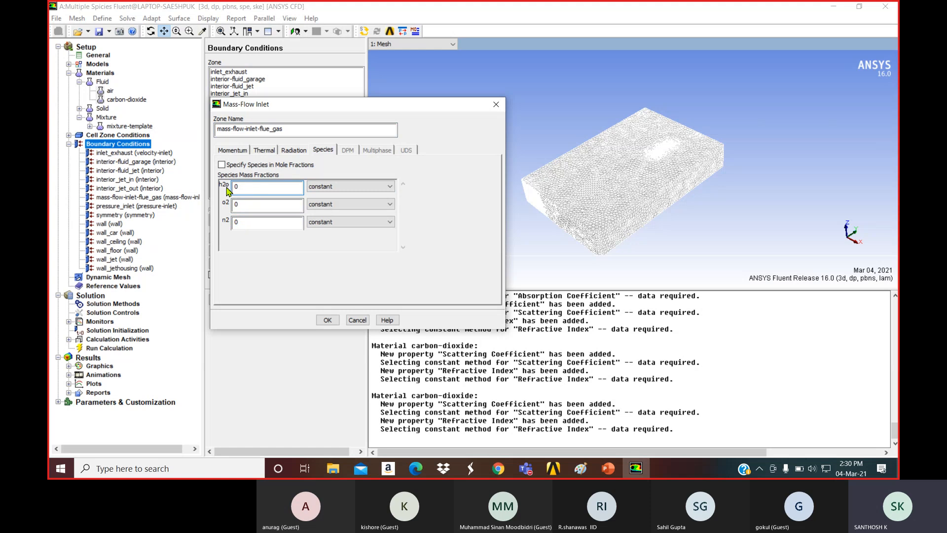
pyautogui.click(221, 165)
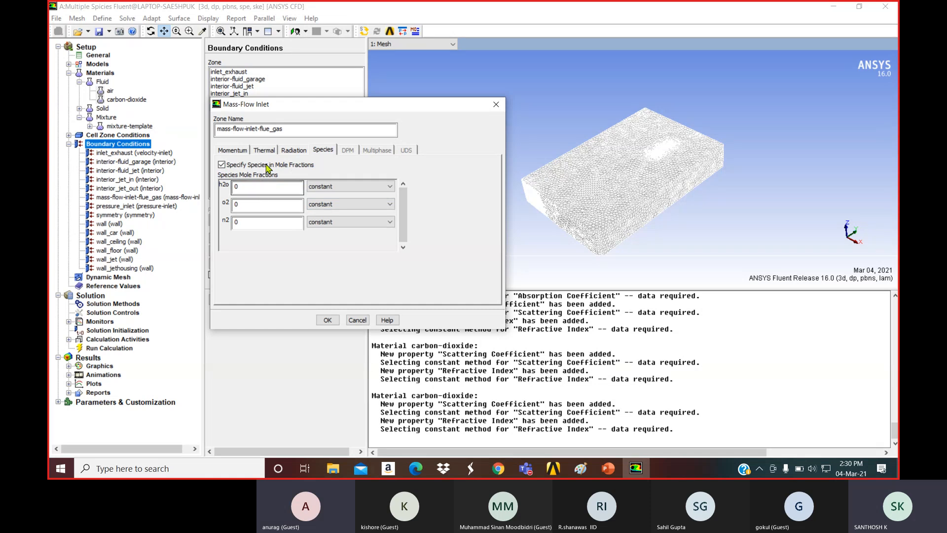
# - Set the flue gas inlet's total temperature to a constant 1200 K, checking it against the simulation physics slide in PowerPoint
pyautogui.click(264, 149)
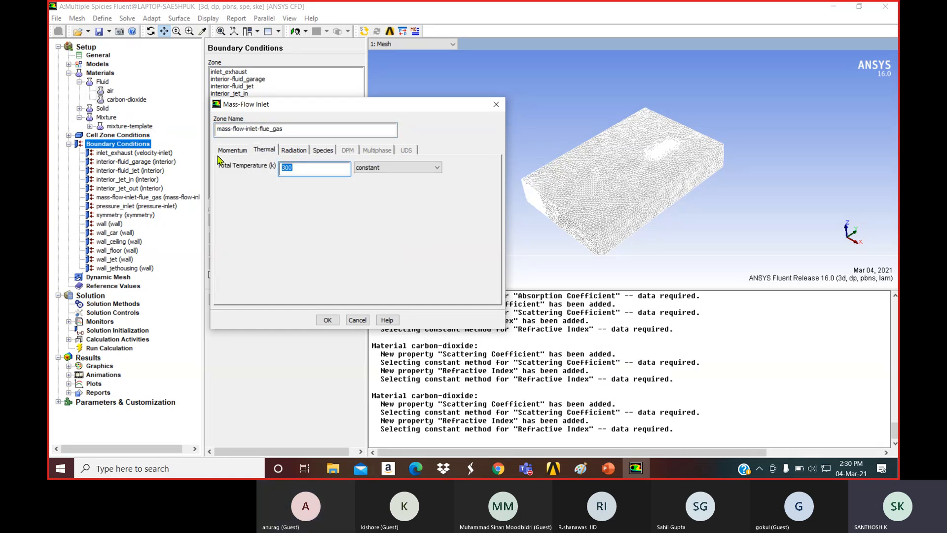
pyautogui.write('12')
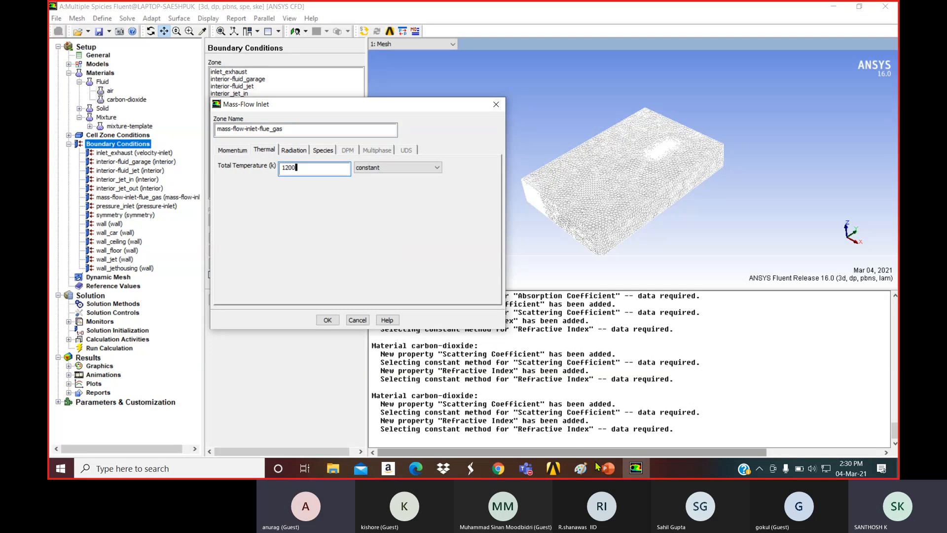
pyautogui.click(608, 468)
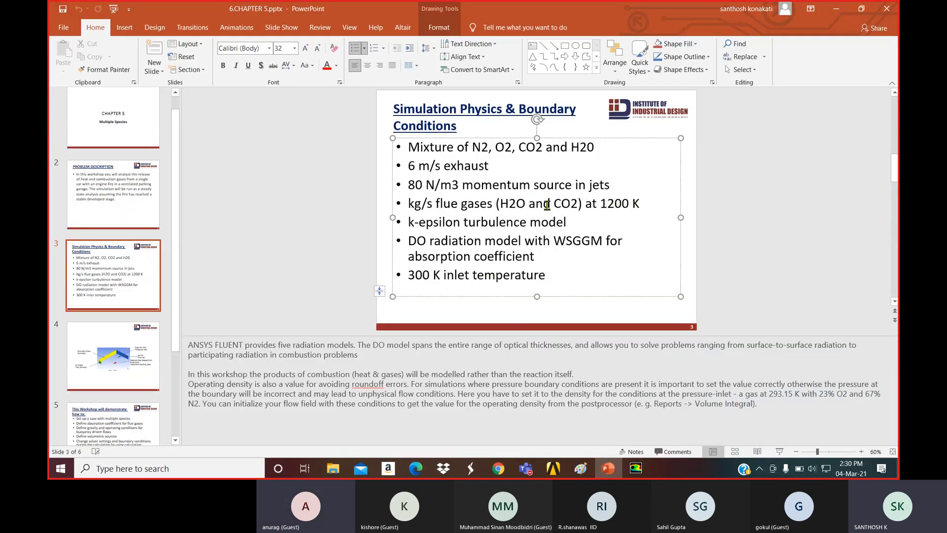
pyautogui.click(835, 8)
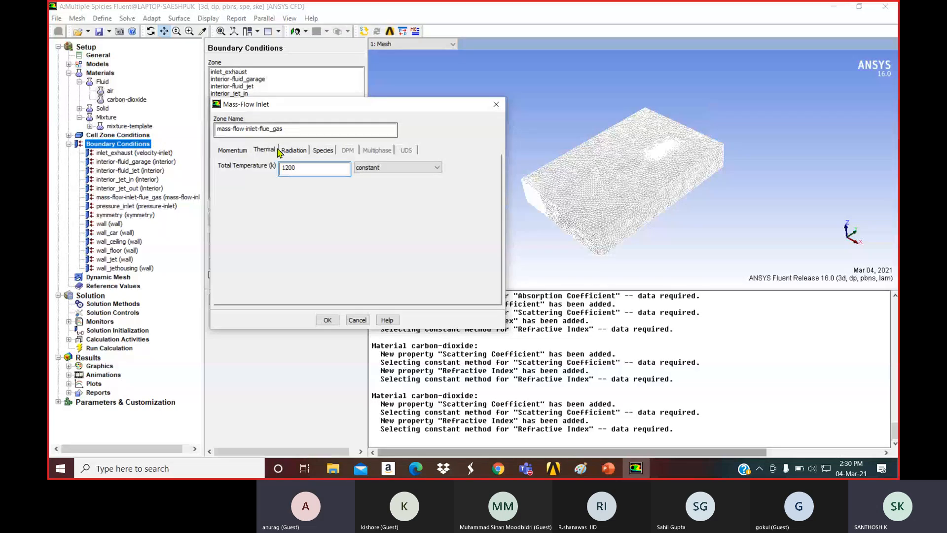
pyautogui.click(245, 153)
pyautogui.click(274, 152)
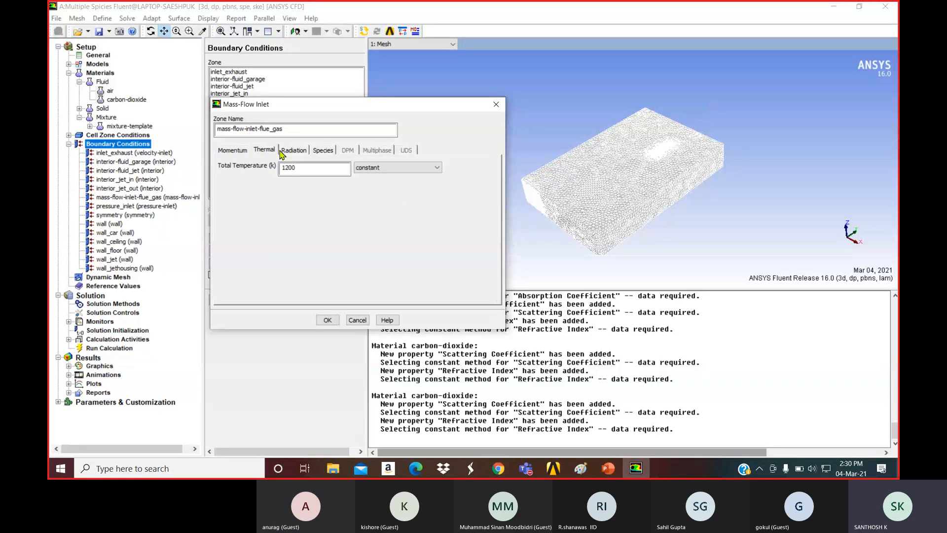
# - Set the flue gas inlet's h2o species mole fraction to a constant 0.65
pyautogui.click(297, 153)
pyautogui.click(323, 153)
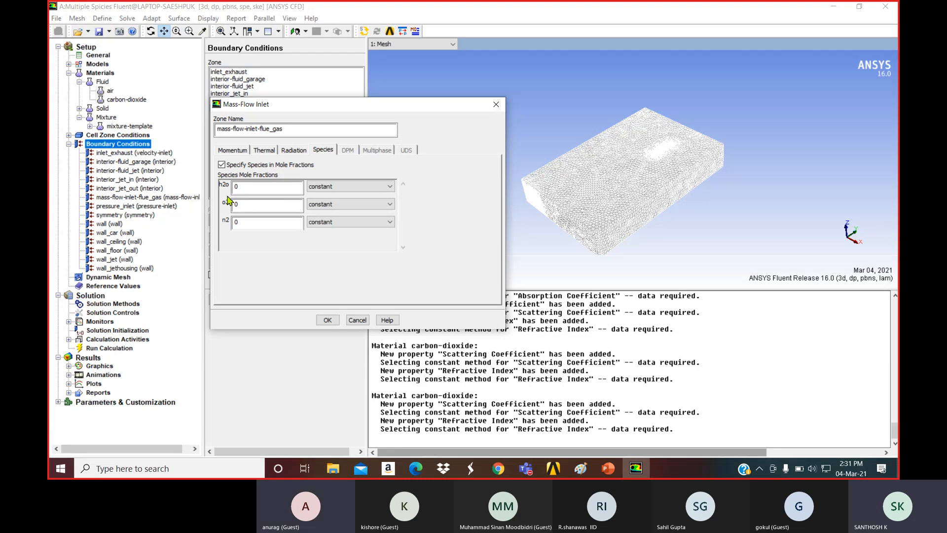
pyautogui.write('0')
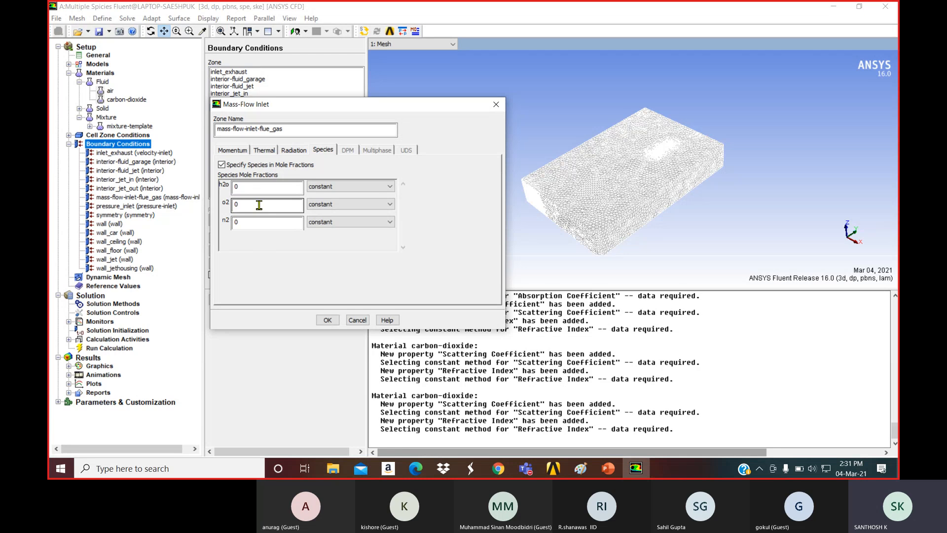
pyautogui.click(253, 186)
pyautogui.write('.')
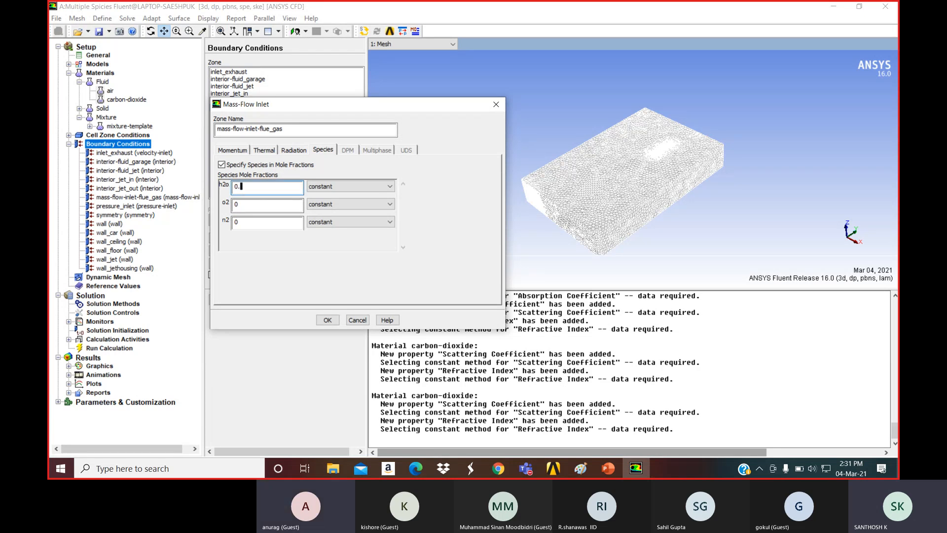
pyautogui.write('65')
# - Set the flue gas inlet's n2 species mole fraction to a constant 0.35 and apply the boundary settings
pyautogui.click(251, 204)
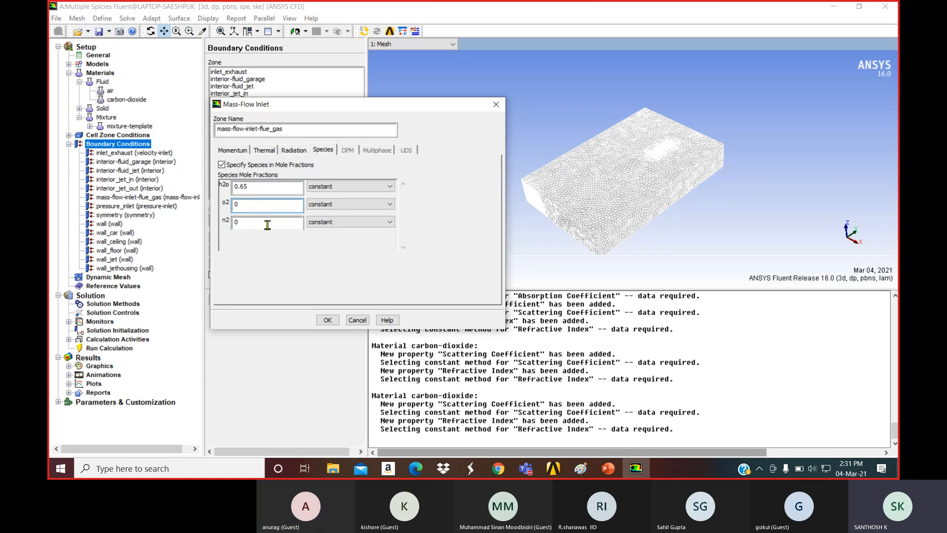
pyautogui.click(267, 222)
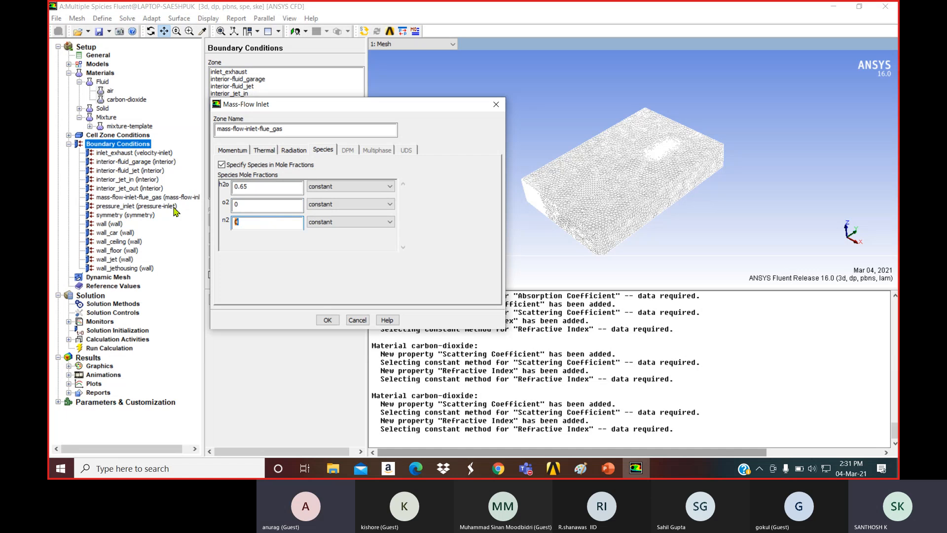
pyautogui.write('.35')
pyautogui.moveTo(254, 224); pyautogui.dragTo(218, 217)
pyautogui.moveTo(260, 187); pyautogui.dragTo(229, 191)
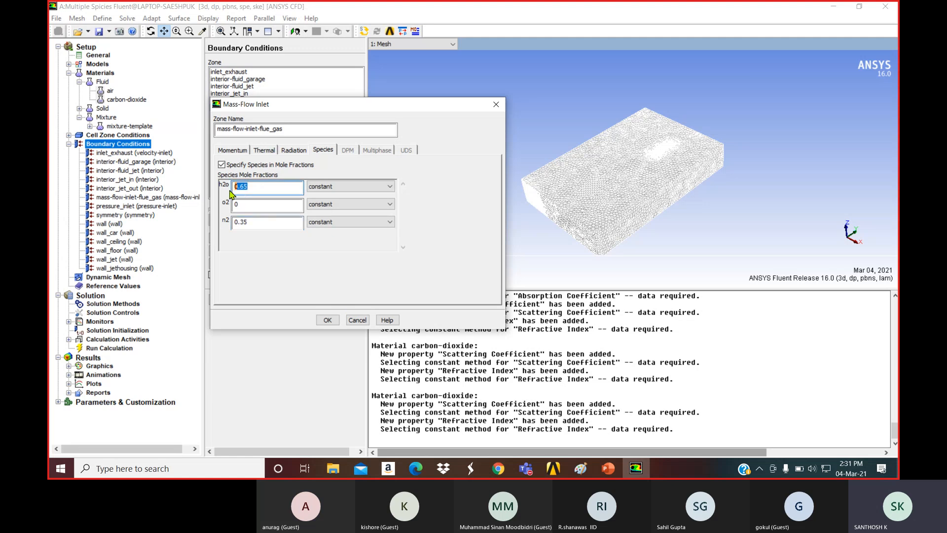
pyautogui.click(328, 321)
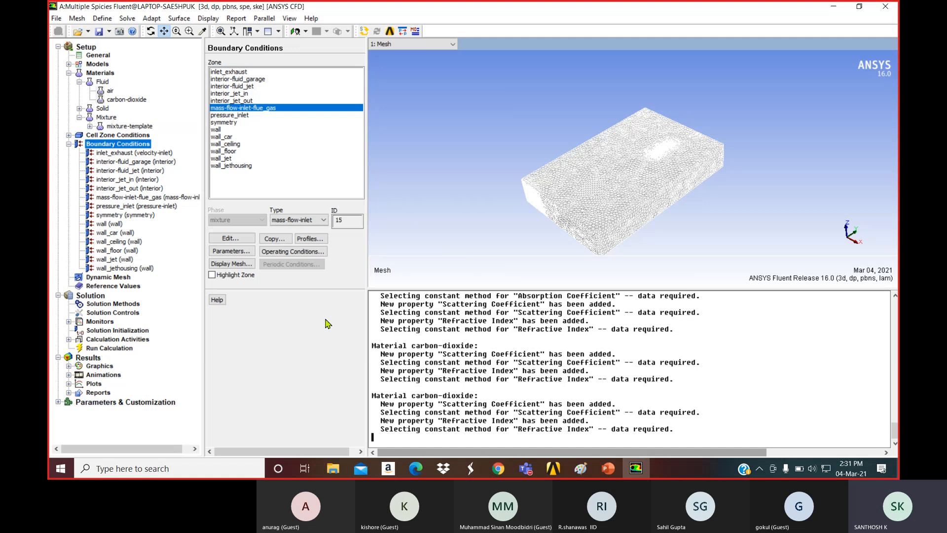
# - Open the wall boundary's thermal settings, assign concrete as its material and use the Temperature thermal condition
pyautogui.click(221, 130)
pyautogui.click(230, 239)
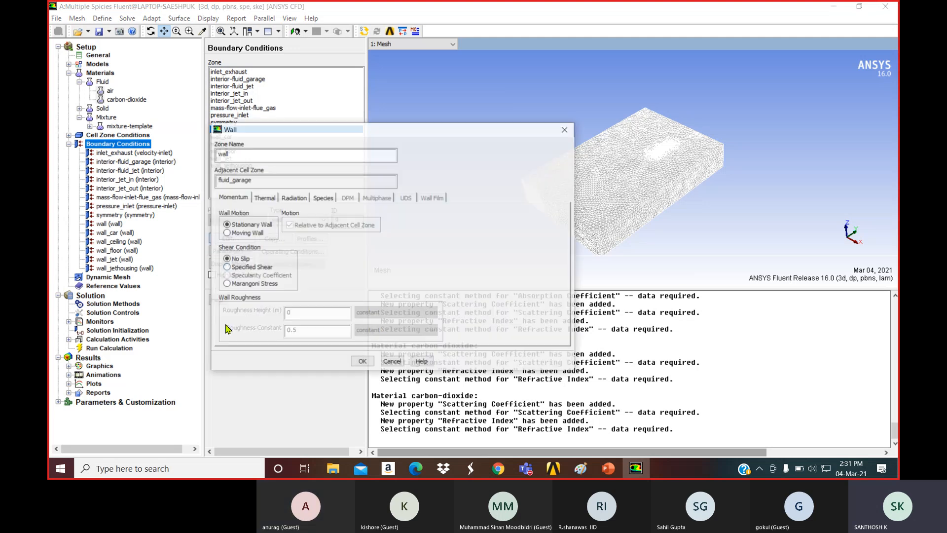
pyautogui.click(264, 197)
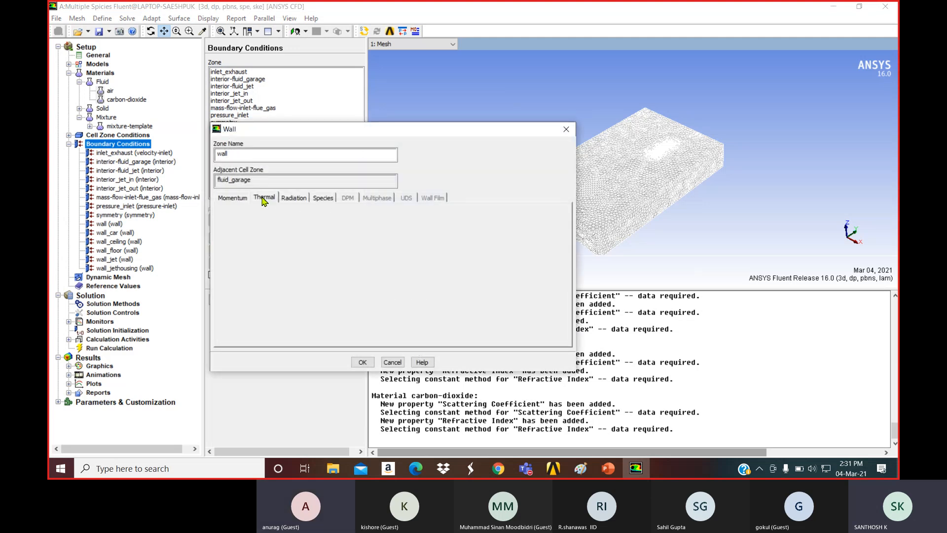
pyautogui.click(254, 299)
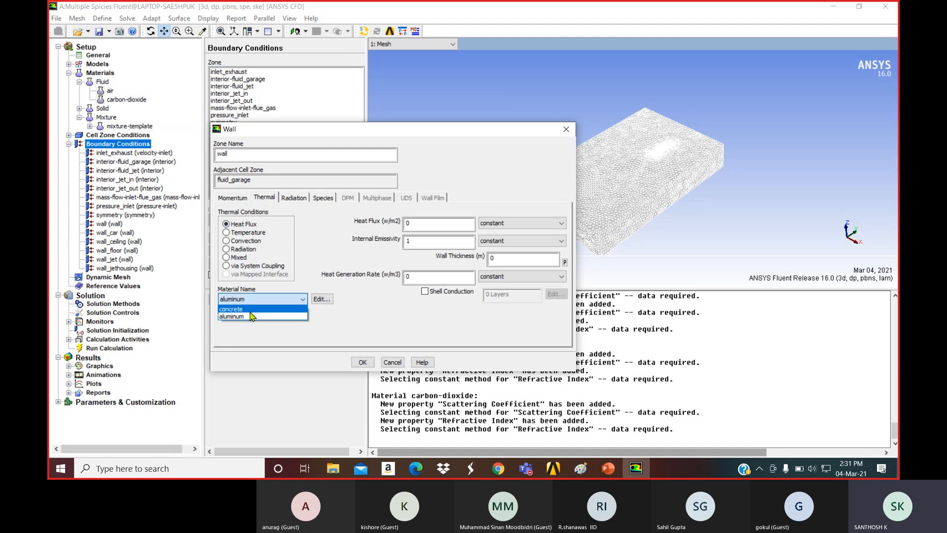
pyautogui.click(246, 316)
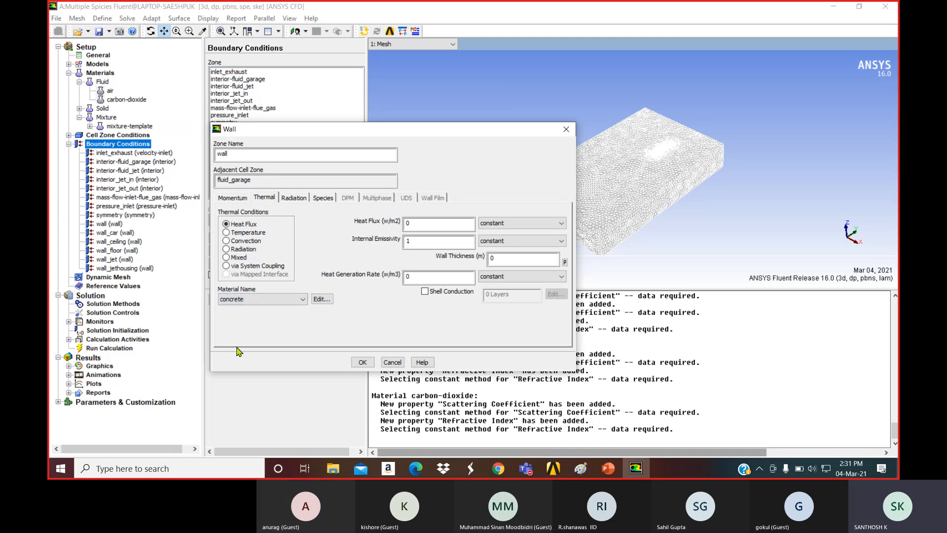
pyautogui.click(227, 232)
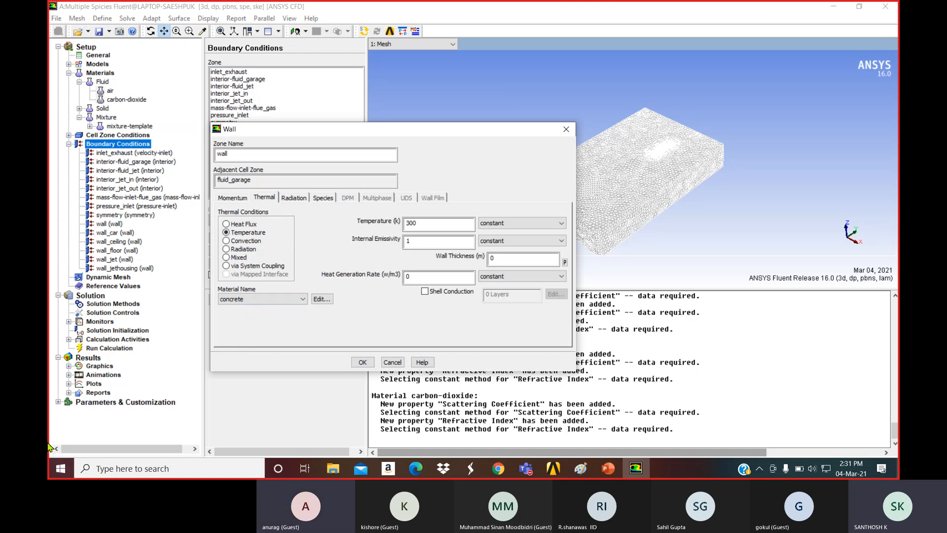
# - Set the wall's internal emissivity to 0.9 and its wall thickness to 0.3 m, keeping the heat generation rate constant
pyautogui.doubleClick(404, 244)
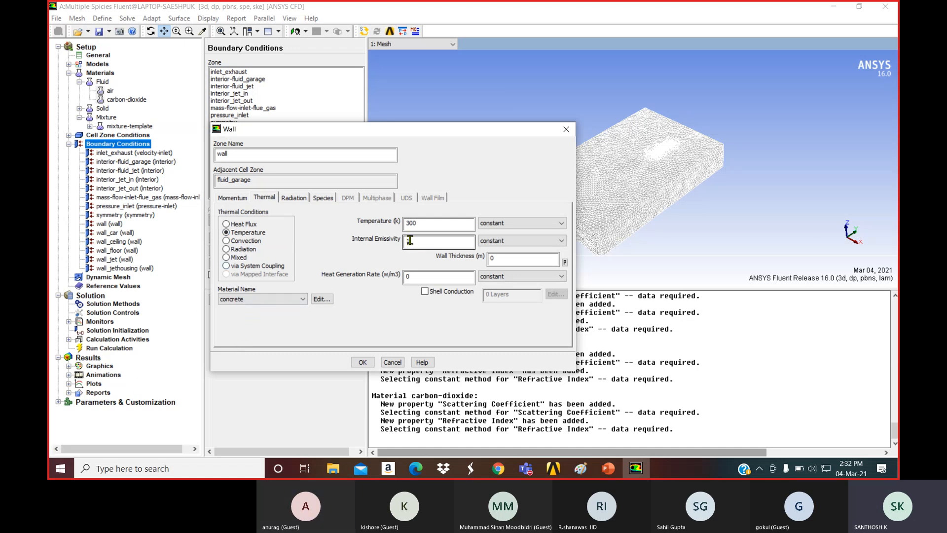
pyautogui.write('0.9')
pyautogui.click(497, 276)
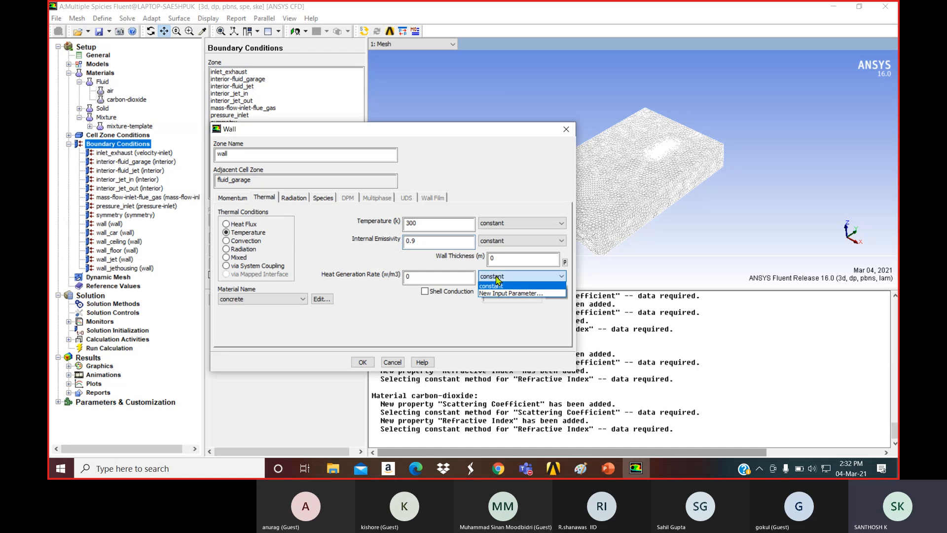
pyautogui.click(496, 285)
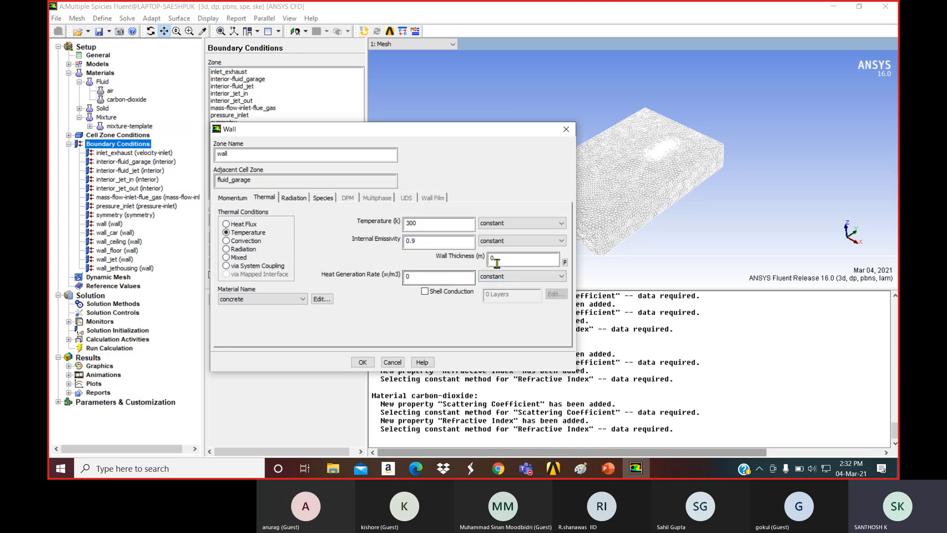
pyautogui.click(496, 263)
pyautogui.write('0.3')
# - Try to apply the wall boundary settings with Shell Conduction enabled
pyautogui.click(425, 291)
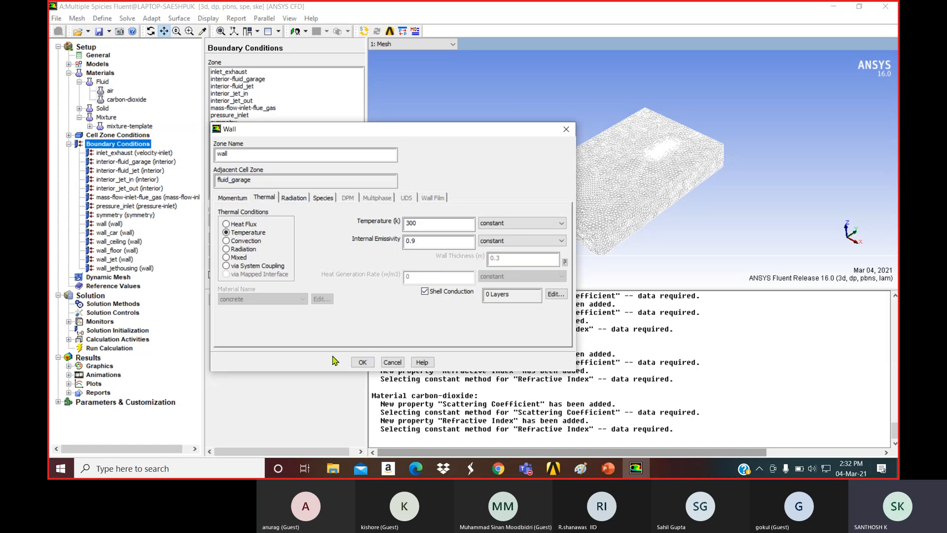
pyautogui.click(363, 362)
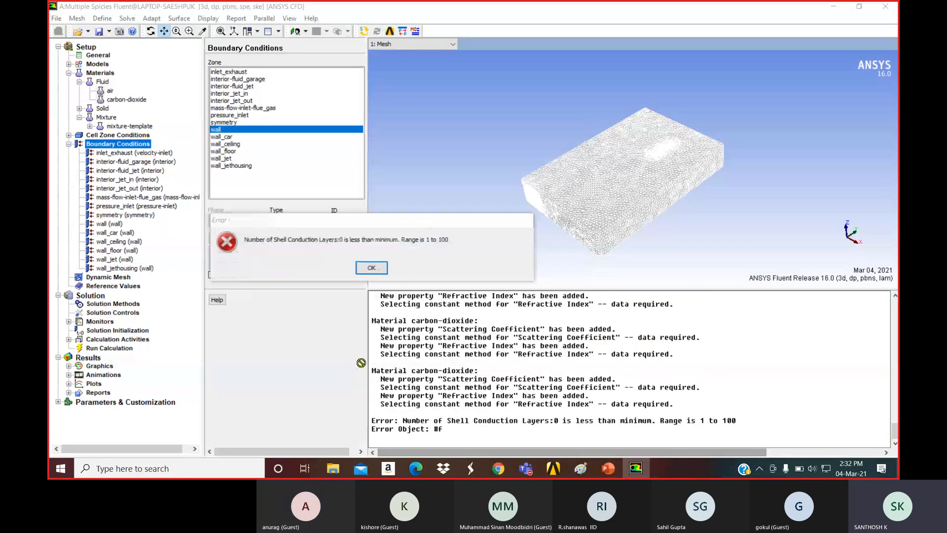
pyautogui.click(373, 269)
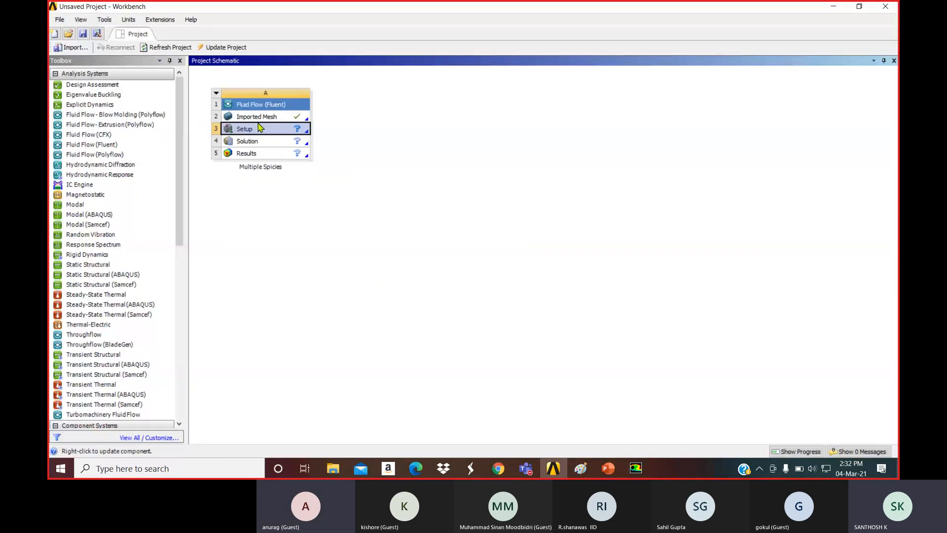
pyautogui.click(635, 468)
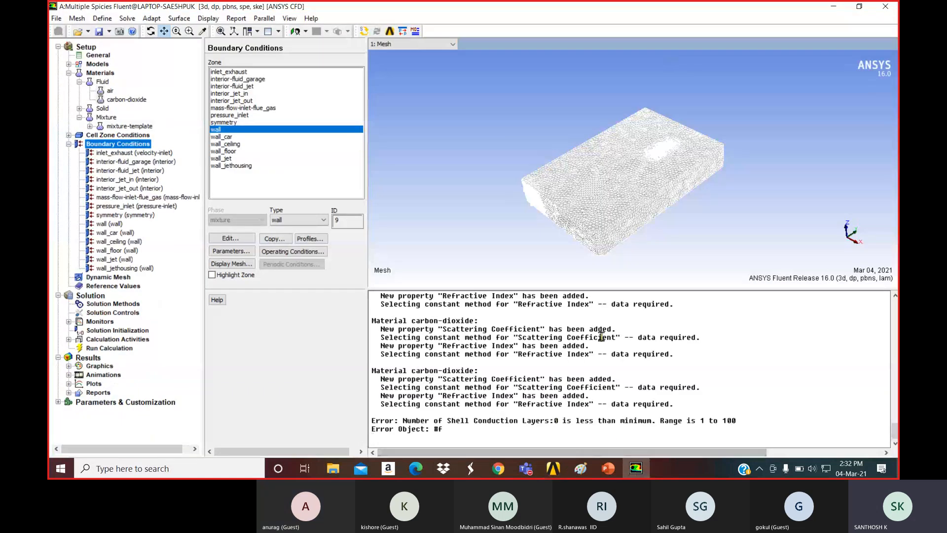
# - Reopen the wall boundary and apply its thermal settings without Shell Conduction
pyautogui.click(230, 239)
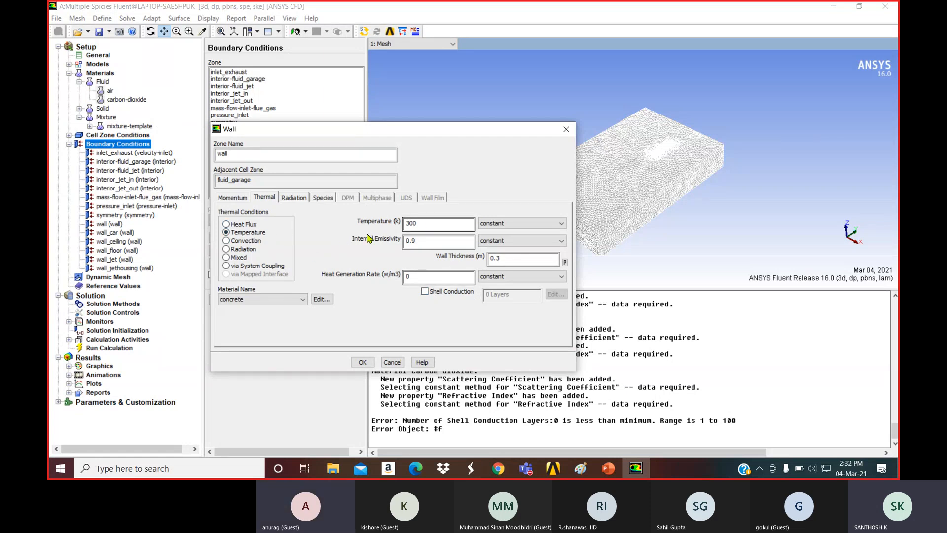
pyautogui.click(362, 362)
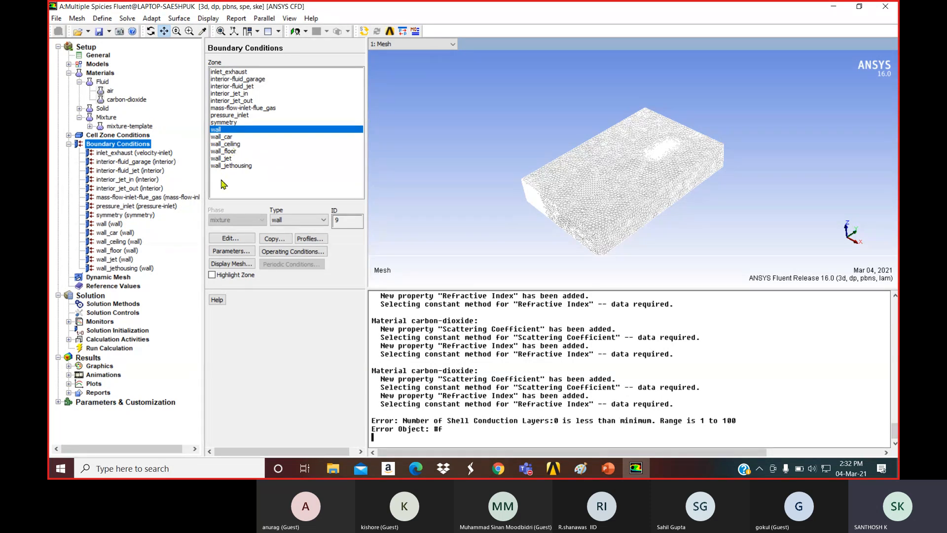
# - Copy the boundary conditions from wall to wall_ceiling and wall_floor
pyautogui.click(274, 238)
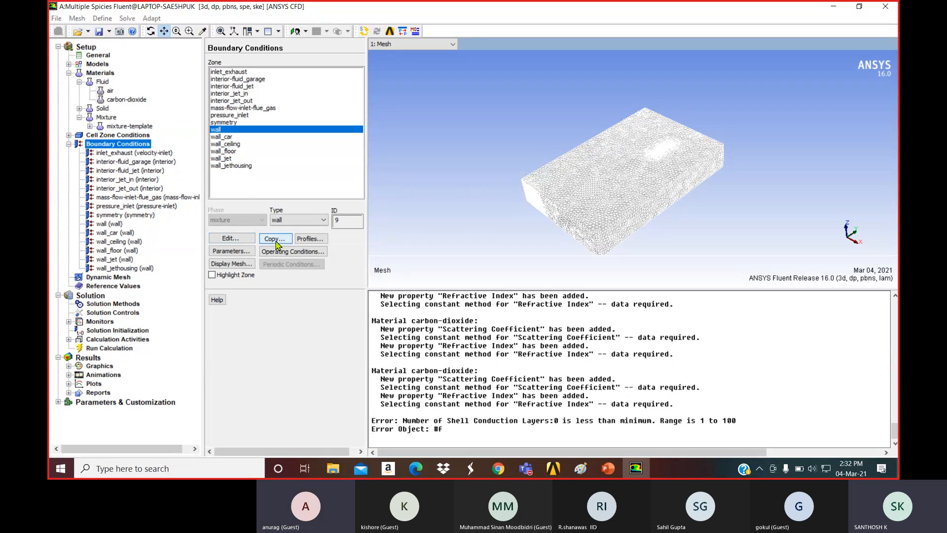
pyautogui.click(228, 252)
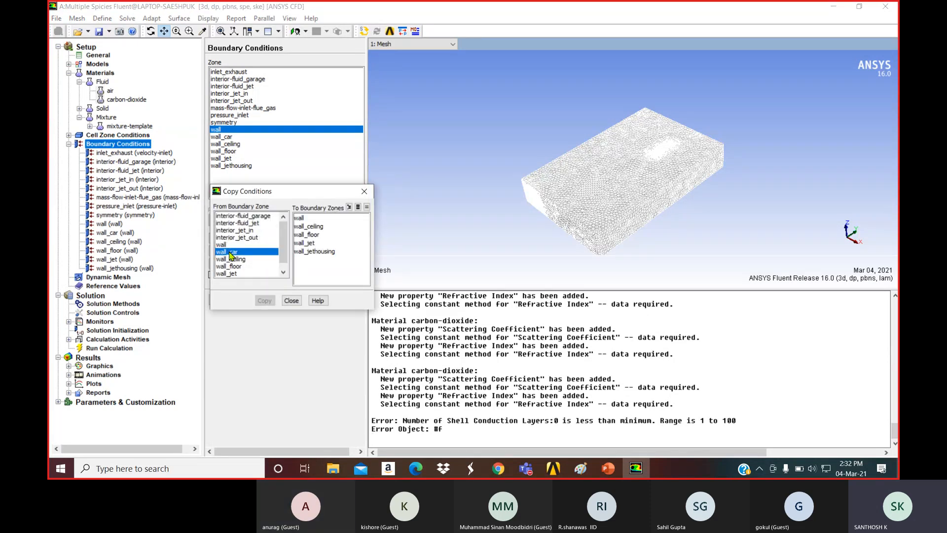
pyautogui.click(228, 245)
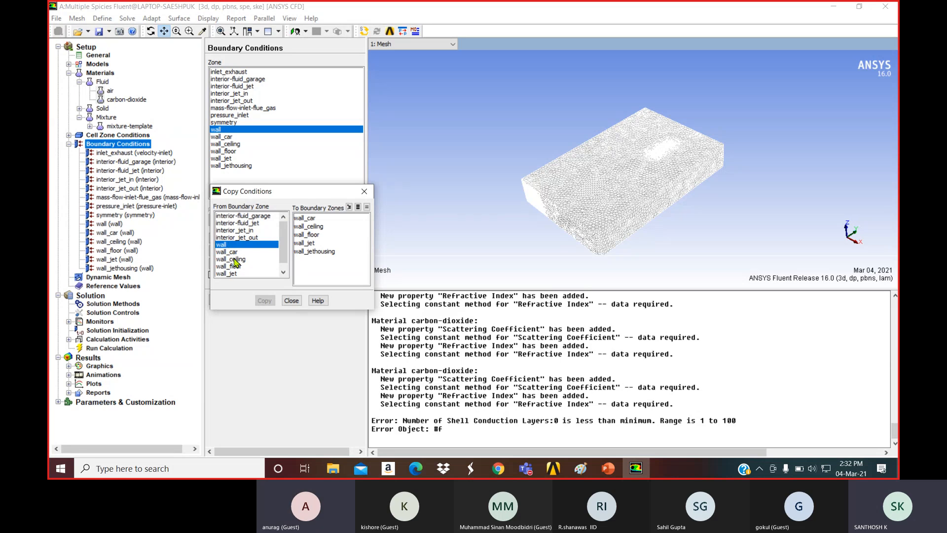
pyautogui.click(317, 226)
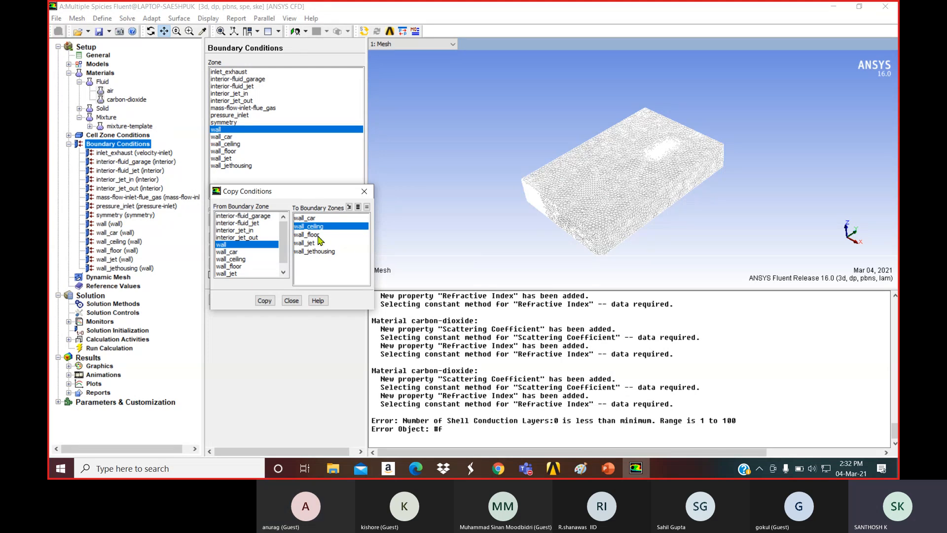
pyautogui.click(265, 300)
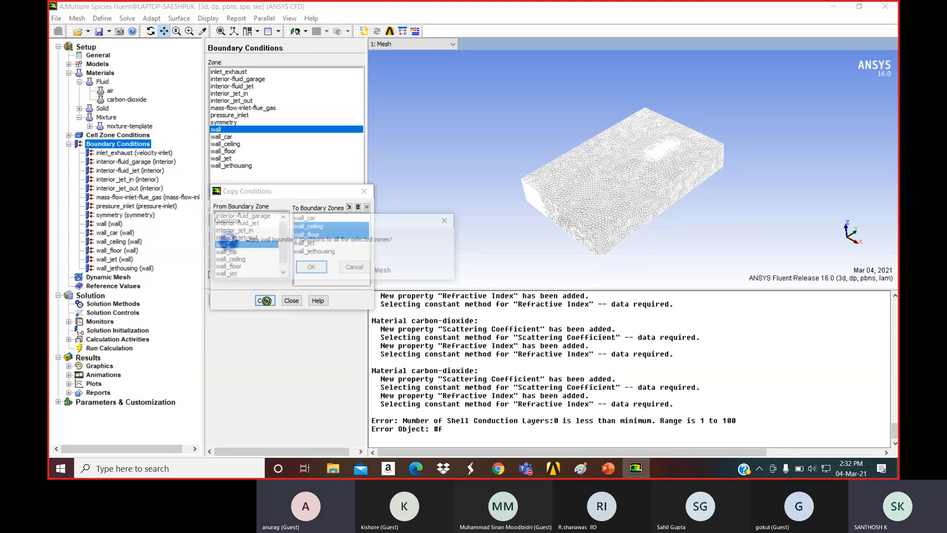
pyautogui.click(297, 271)
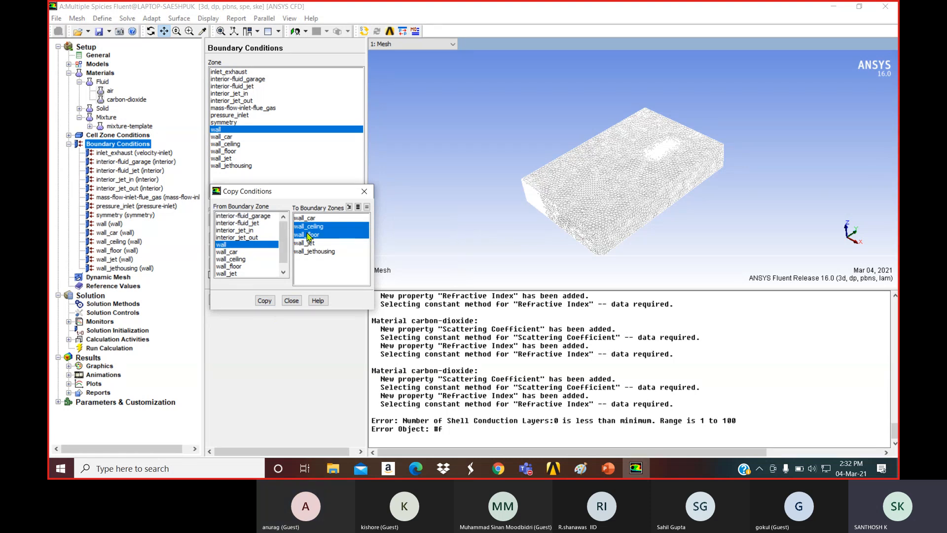
pyautogui.click(364, 192)
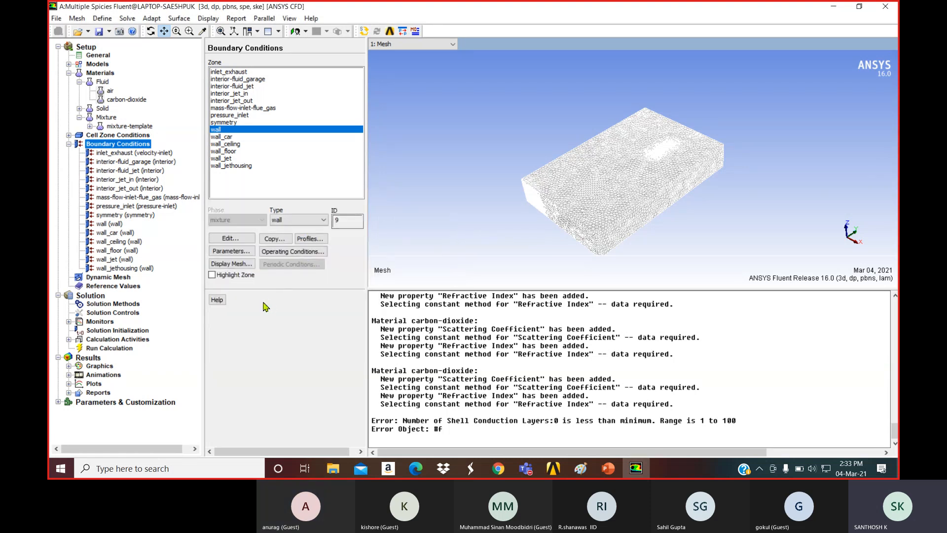
# - Enable a specified operating density of 1.225 kg/m3 in the operating conditions
pyautogui.click(285, 251)
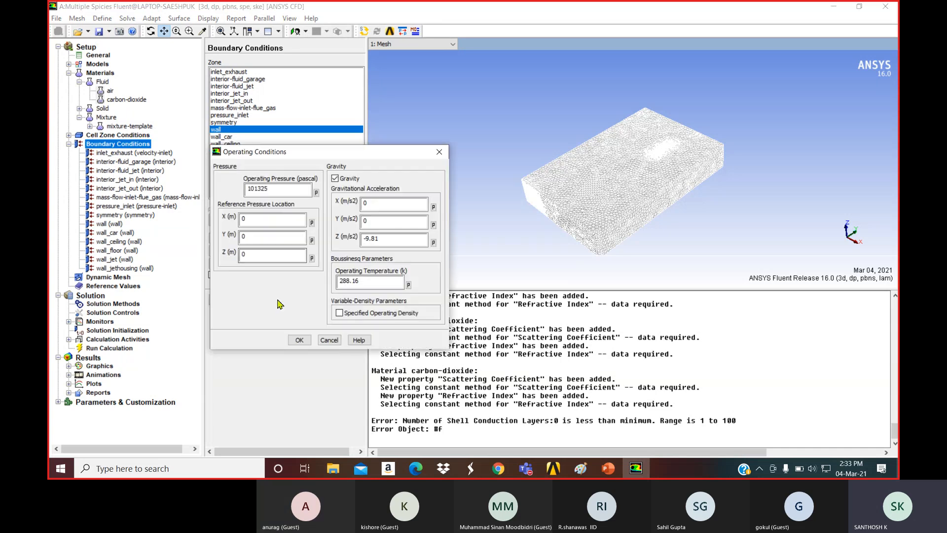
pyautogui.click(340, 312)
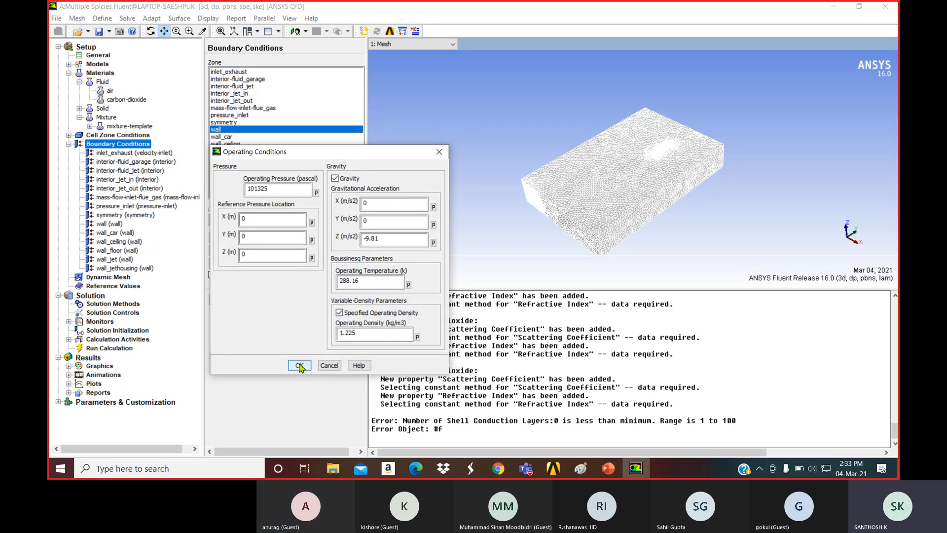
pyautogui.click(307, 366)
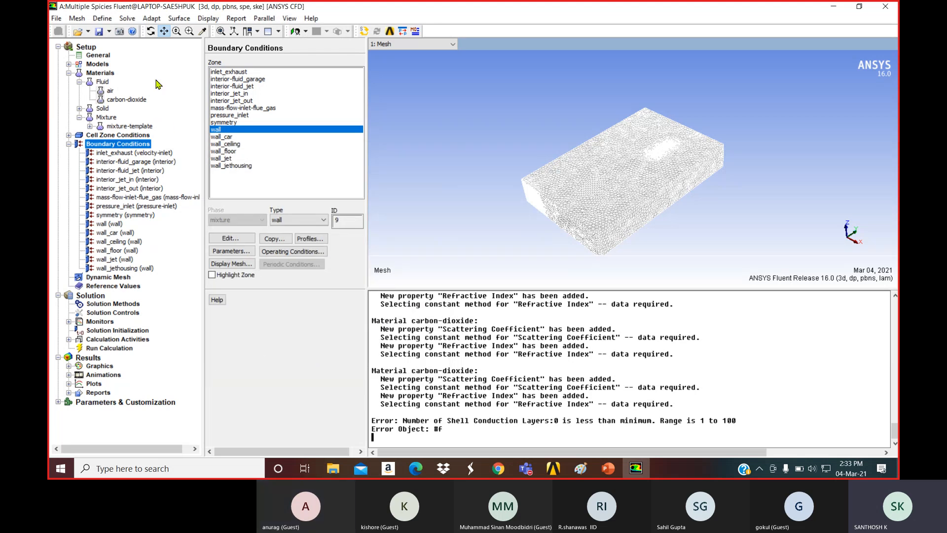
# - Save the Workbench project as "multiple spices" in the fluent folder
pyautogui.click(108, 32)
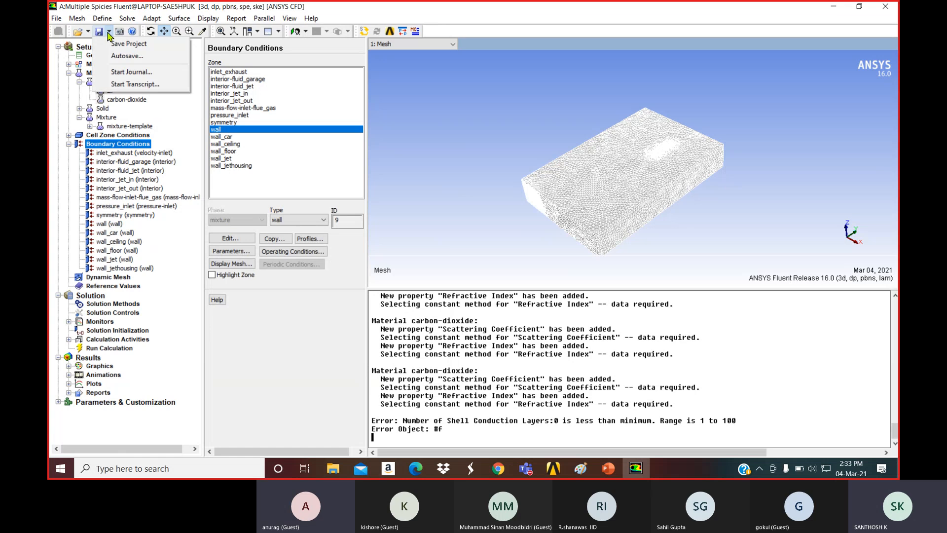
pyautogui.click(123, 39)
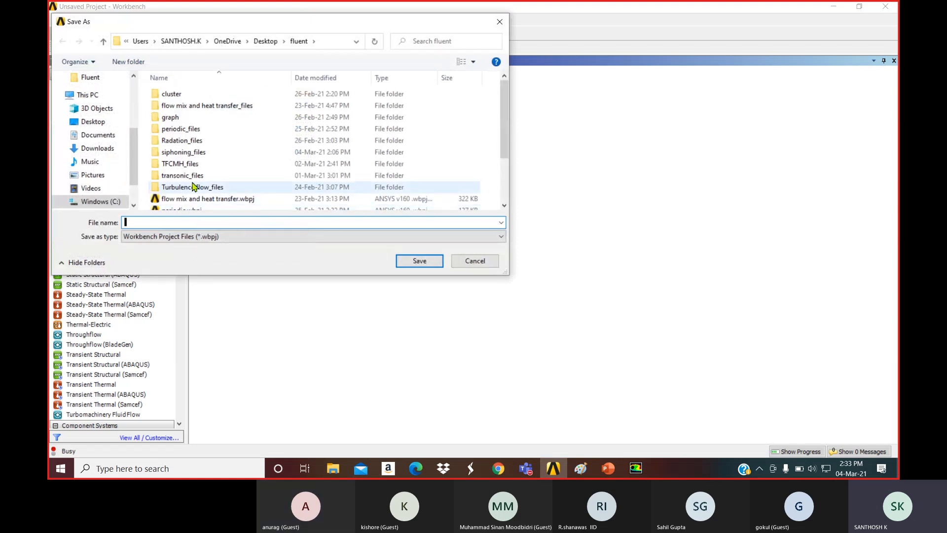
pyautogui.scroll(-2, 202, 180)
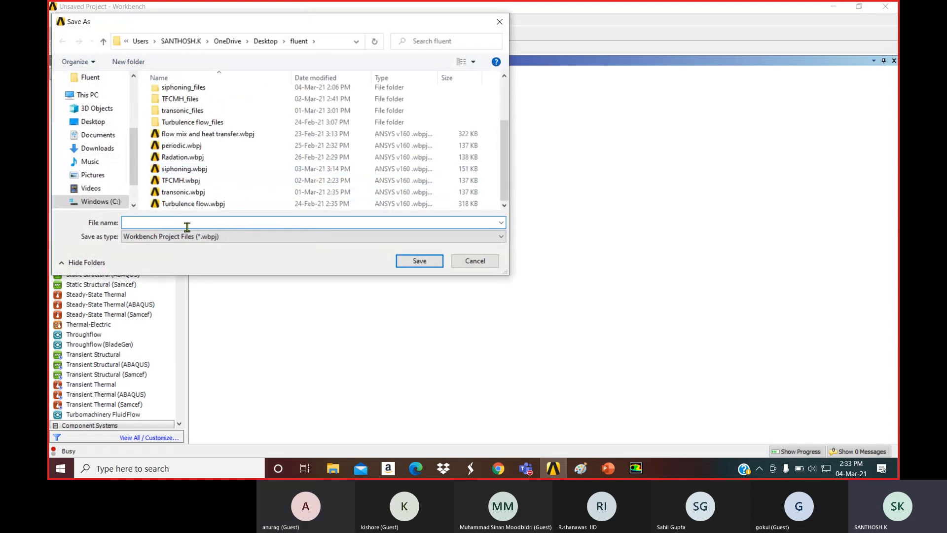
pyautogui.write('u')
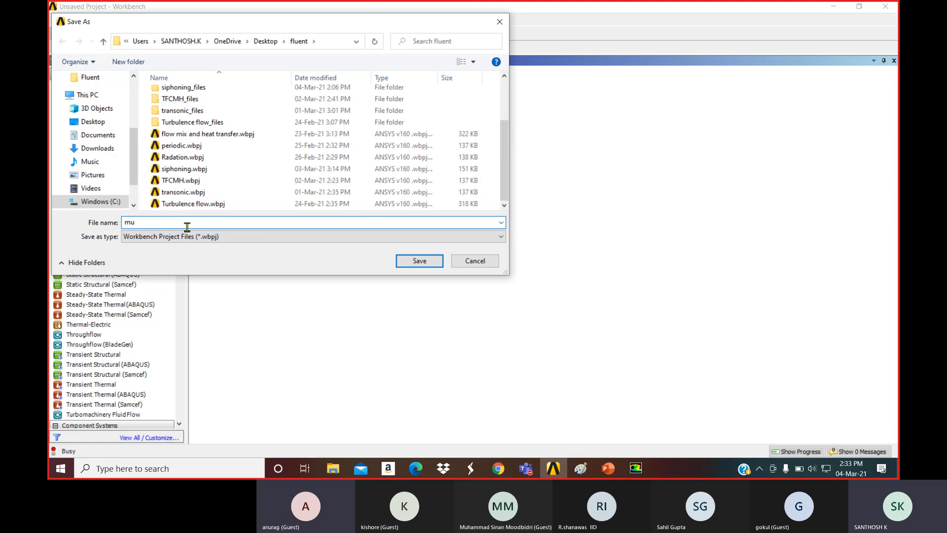
pyautogui.write('ltiple spices')
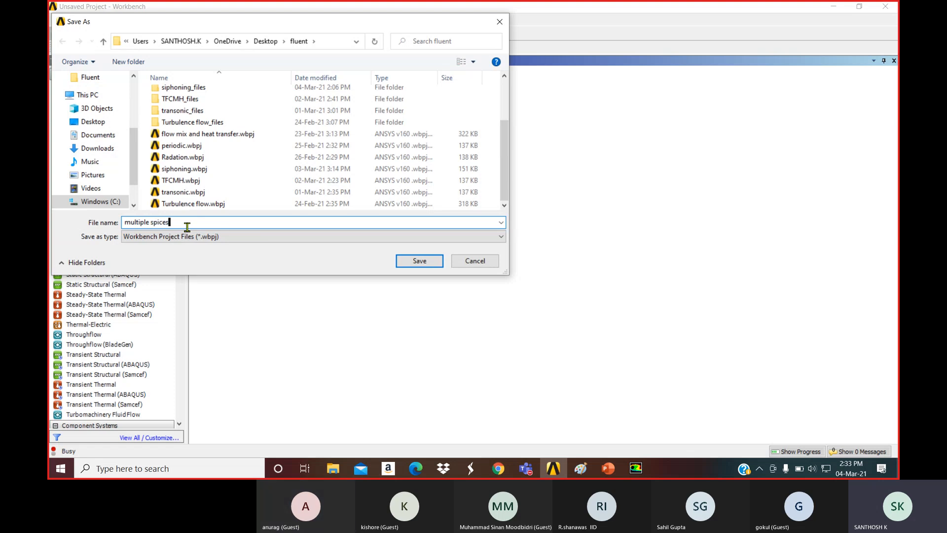
pyautogui.click(424, 260)
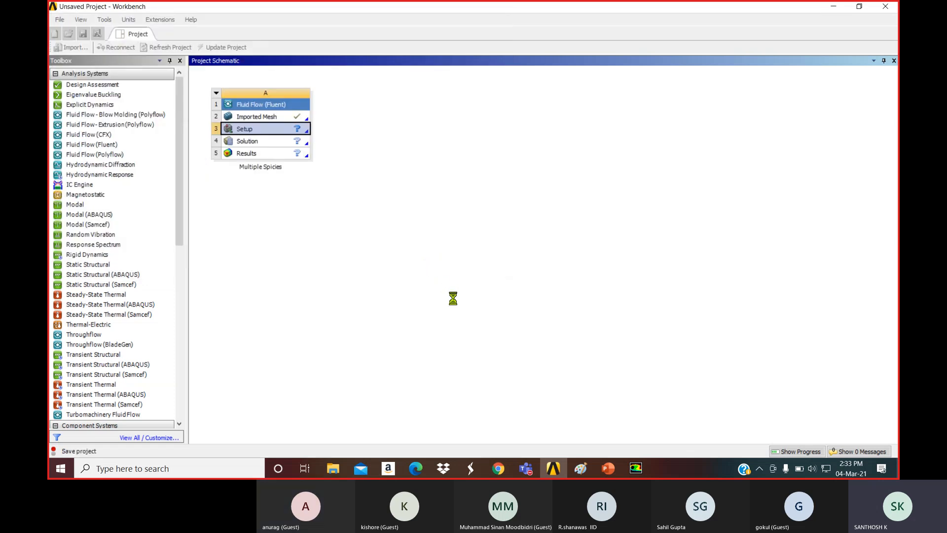
# - Switch back to Fluent and review the operating conditions without changing them
pyautogui.moveTo(636, 467)
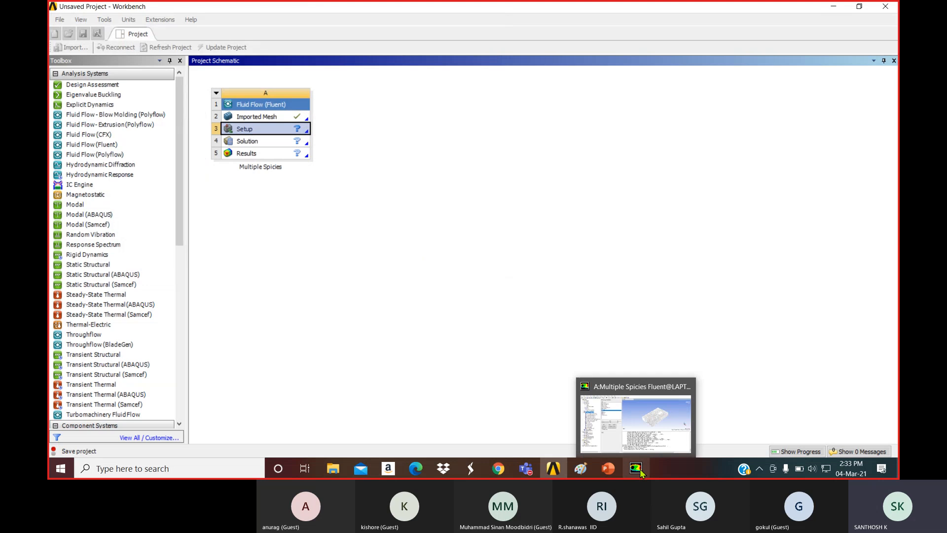
pyautogui.click(644, 439)
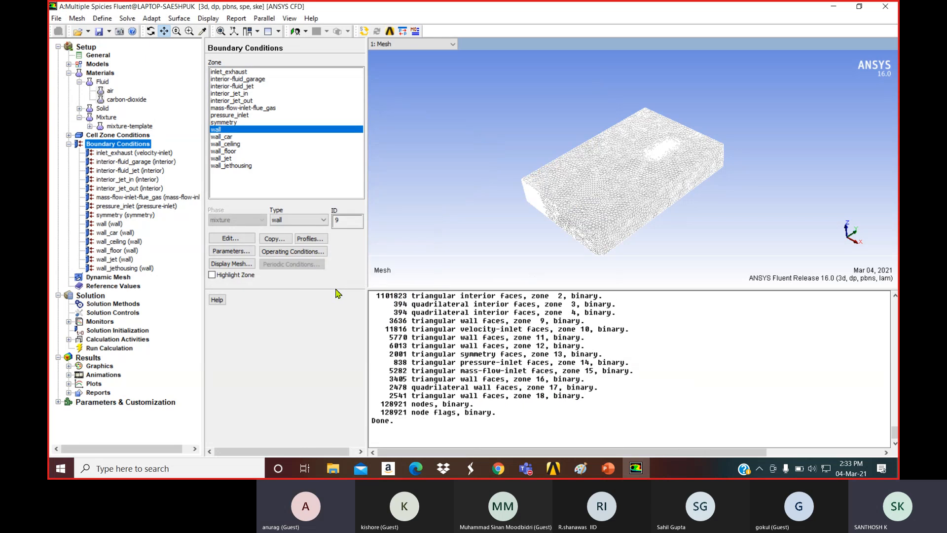
pyautogui.click(304, 251)
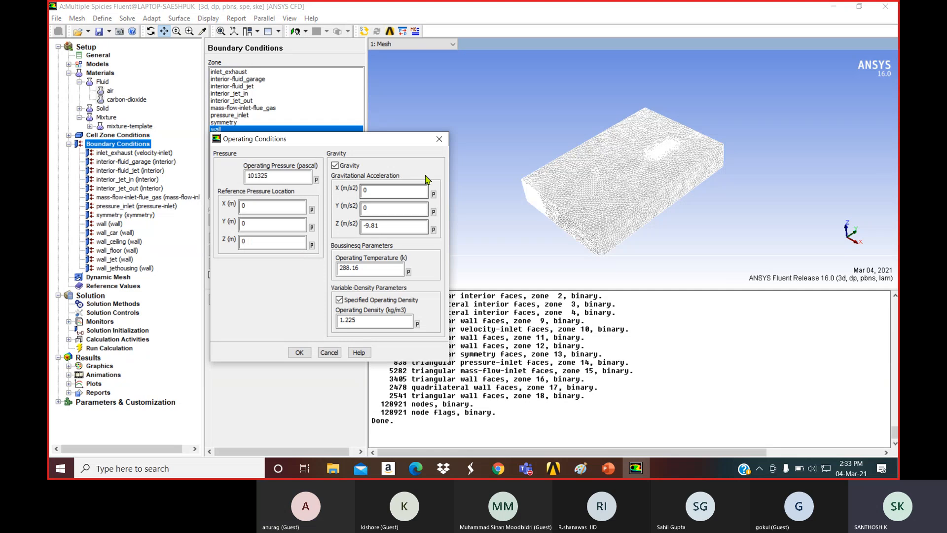
pyautogui.click(439, 139)
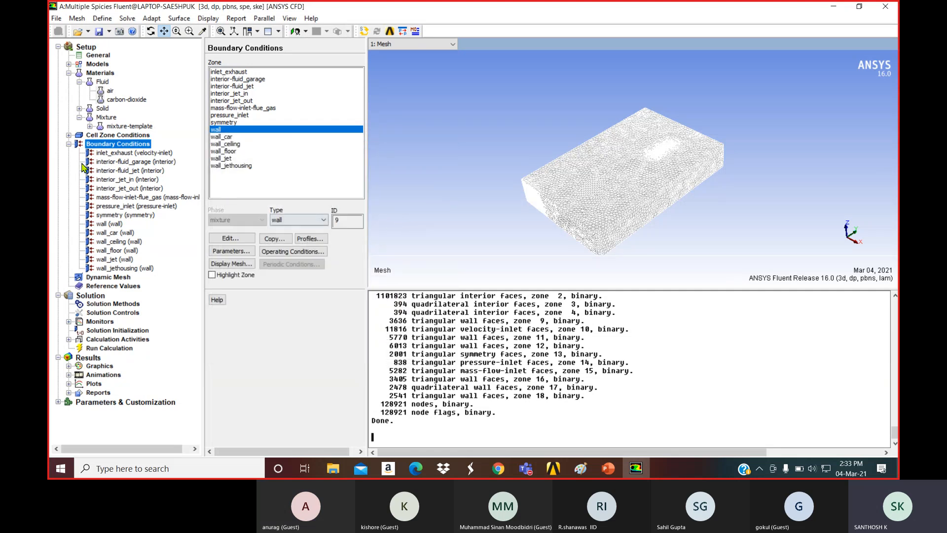
# - Set the solution methods to Body Force Weighted for pressure and First Order Upwind for momentum
pyautogui.click(113, 303)
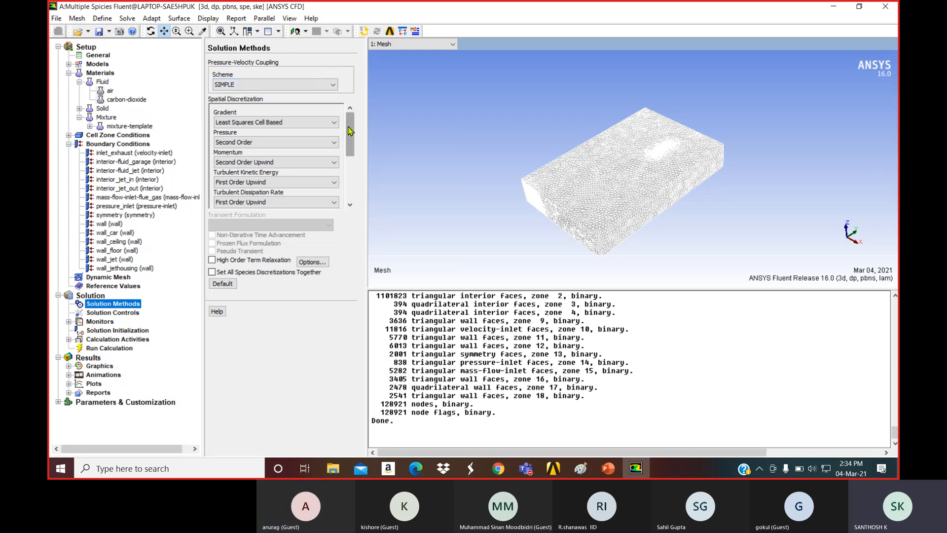
pyautogui.click(330, 143)
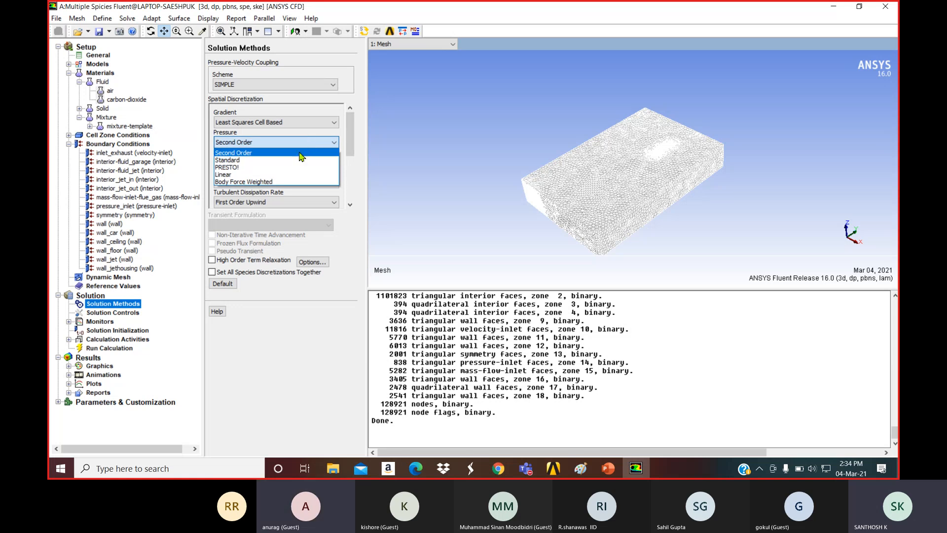
pyautogui.click(257, 182)
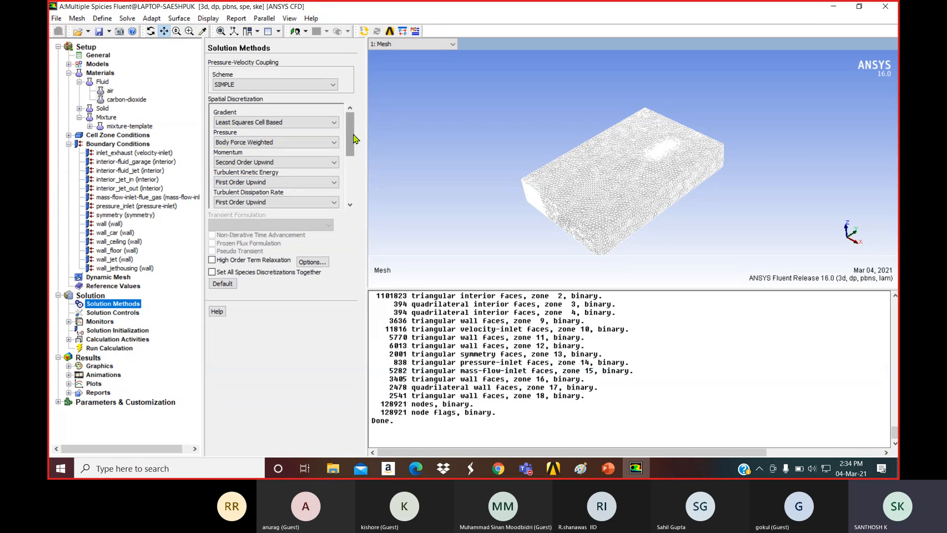
pyautogui.click(281, 163)
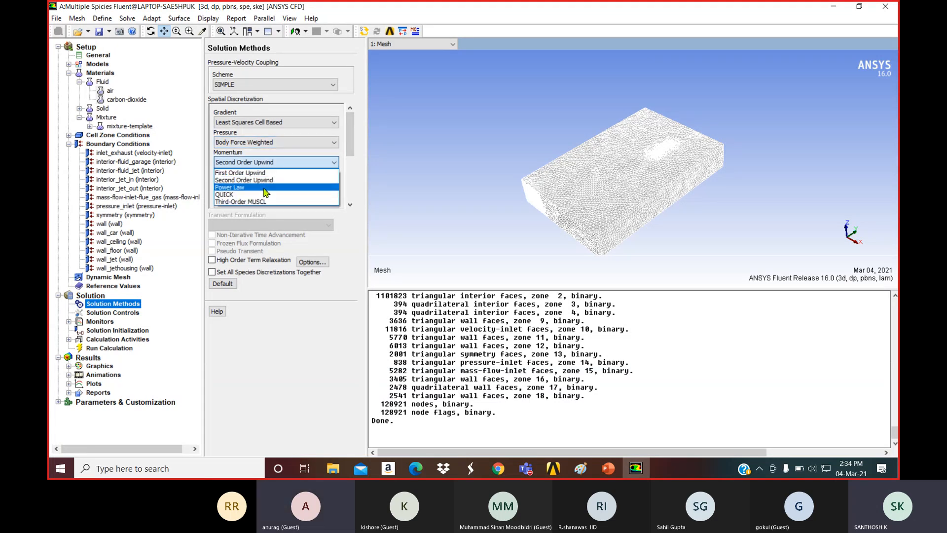
pyautogui.click(261, 172)
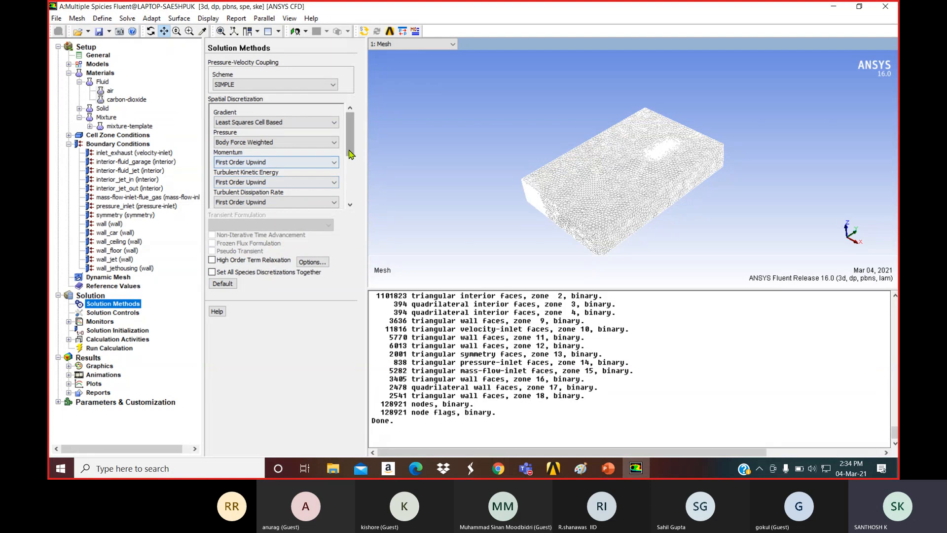
# - Review the remaining spatial discretization schemes and the under-relaxation factors in the solution controls
pyautogui.moveTo(350, 153); pyautogui.dragTo(344, 185)
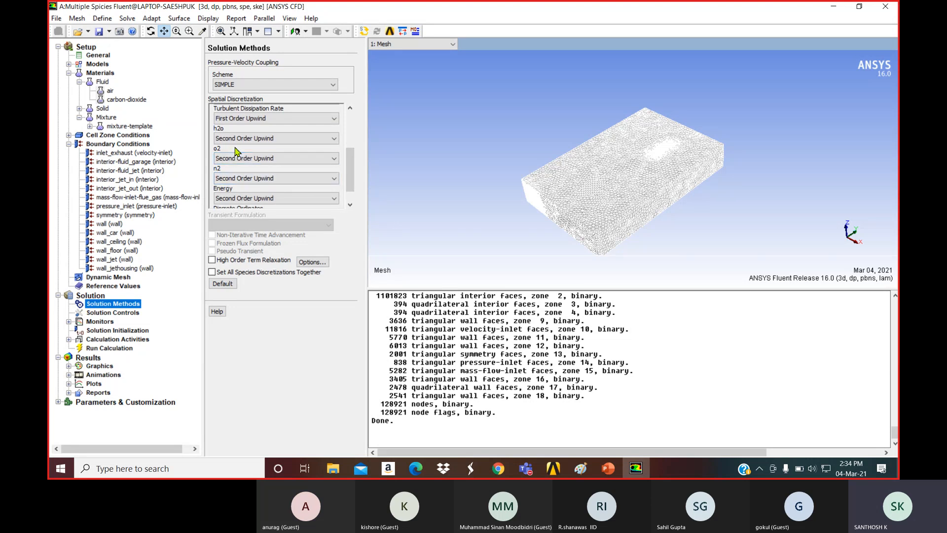
pyautogui.click(126, 313)
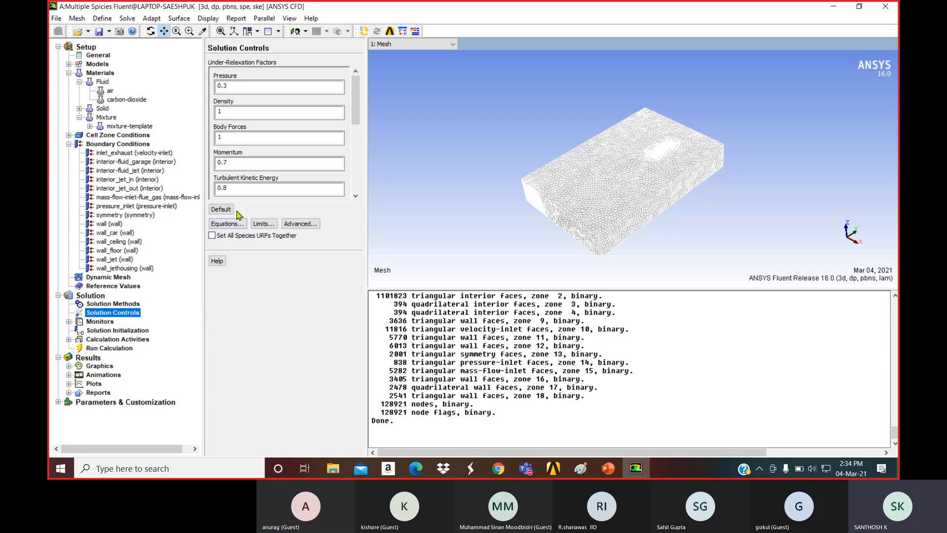
pyautogui.moveTo(357, 120); pyautogui.dragTo(352, 203)
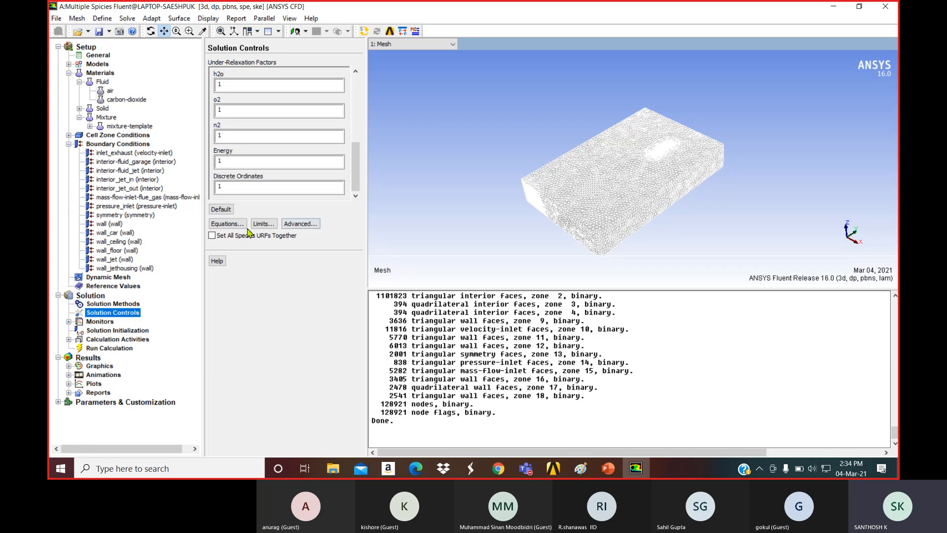
# - Set the convergence criterion of the residual monitors to none
pyautogui.click(100, 321)
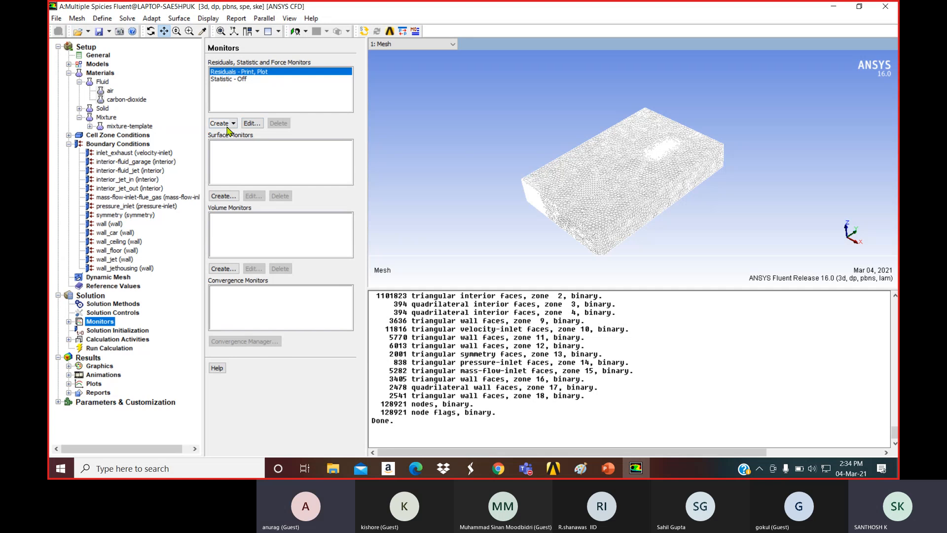
pyautogui.click(251, 123)
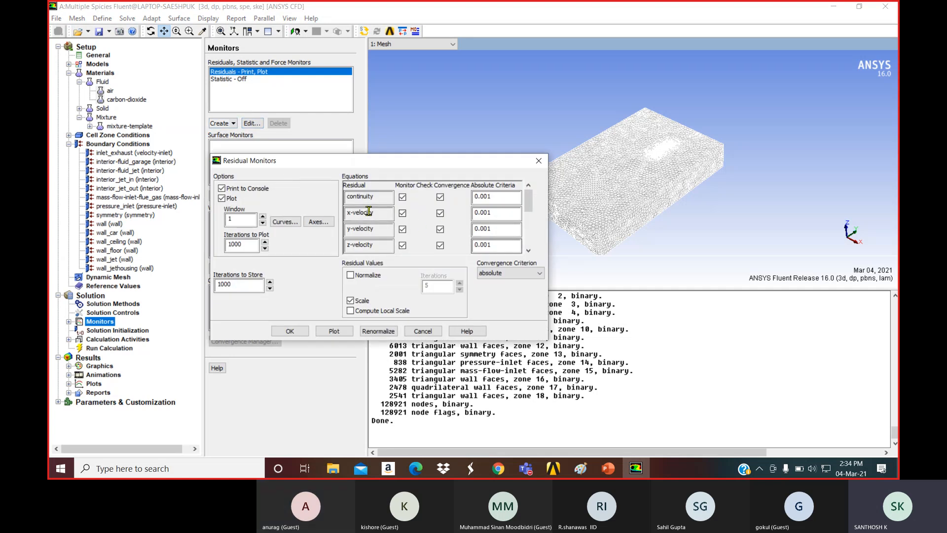
pyautogui.click(509, 273)
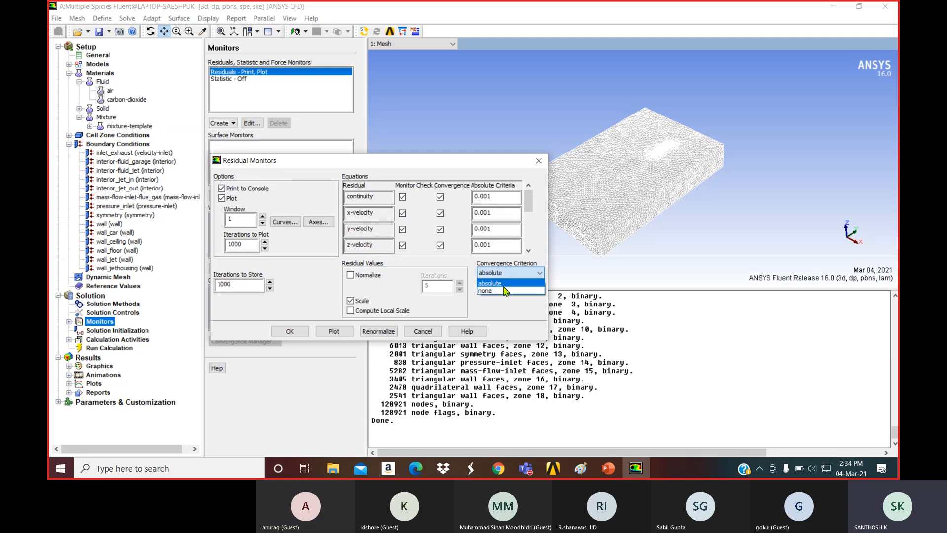
pyautogui.click(490, 296)
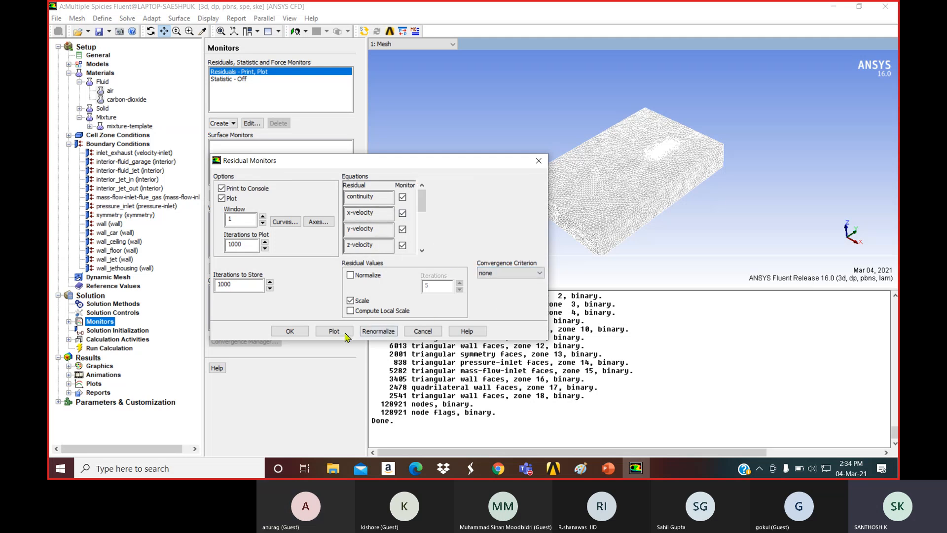
pyautogui.click(292, 334)
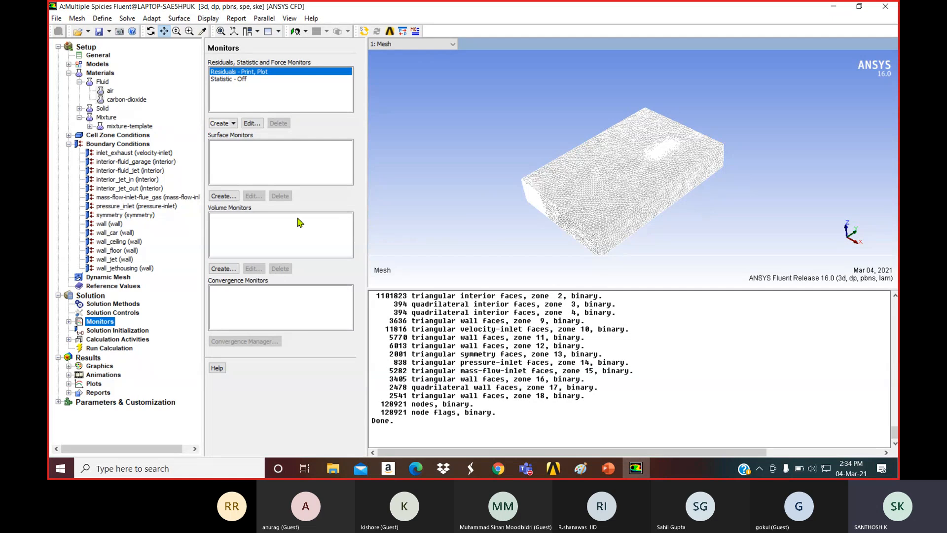
# - Create a surface monitor named mass-flow-rate that plots and writes to file the Mass Flow Rate on interior_jet_in
pyautogui.click(231, 196)
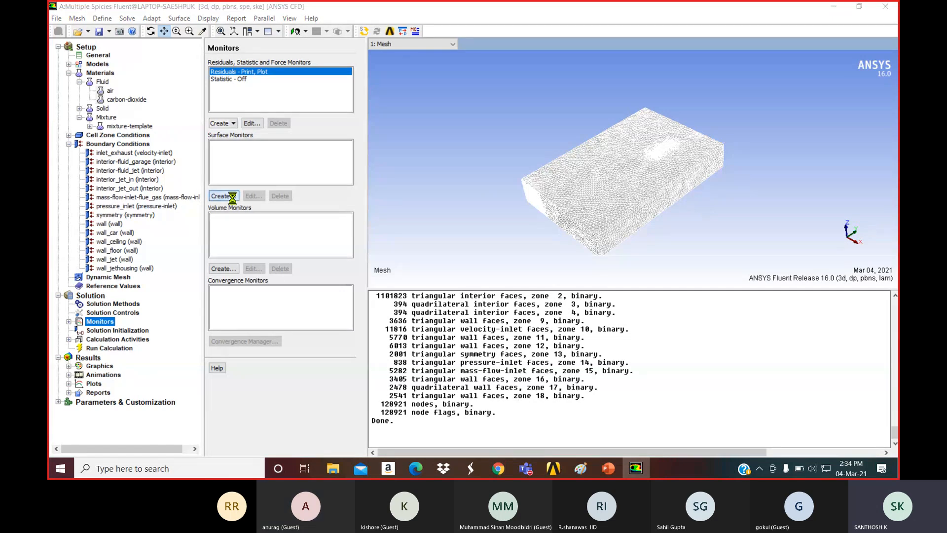
pyautogui.click(222, 162)
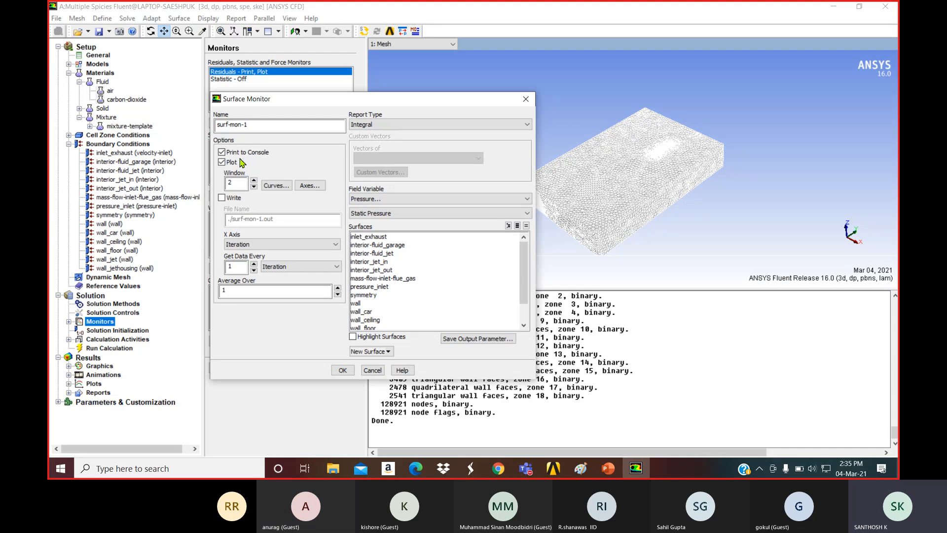
pyautogui.doubleClick(249, 125)
pyautogui.write('ma')
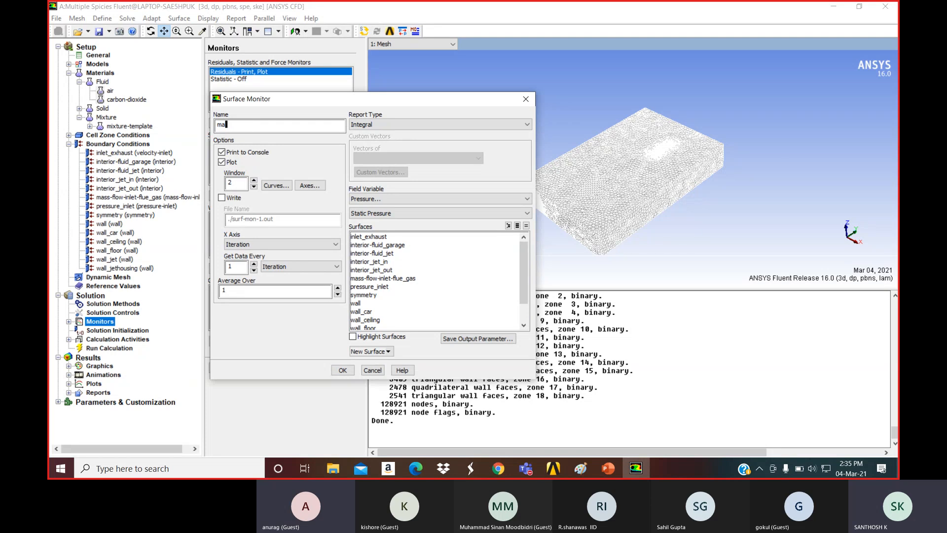
pyautogui.write('ss-flow-rate')
pyautogui.click(374, 125)
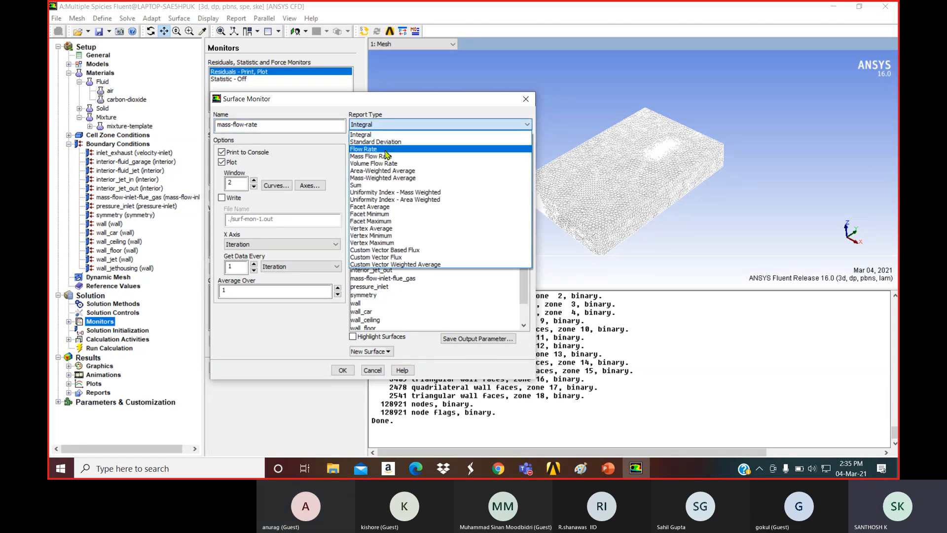
pyautogui.click(387, 156)
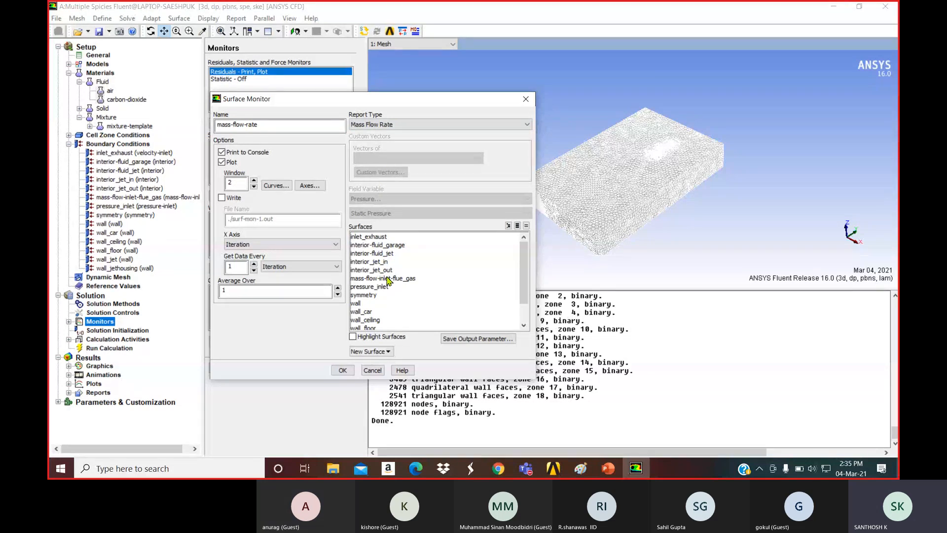
pyautogui.click(366, 261)
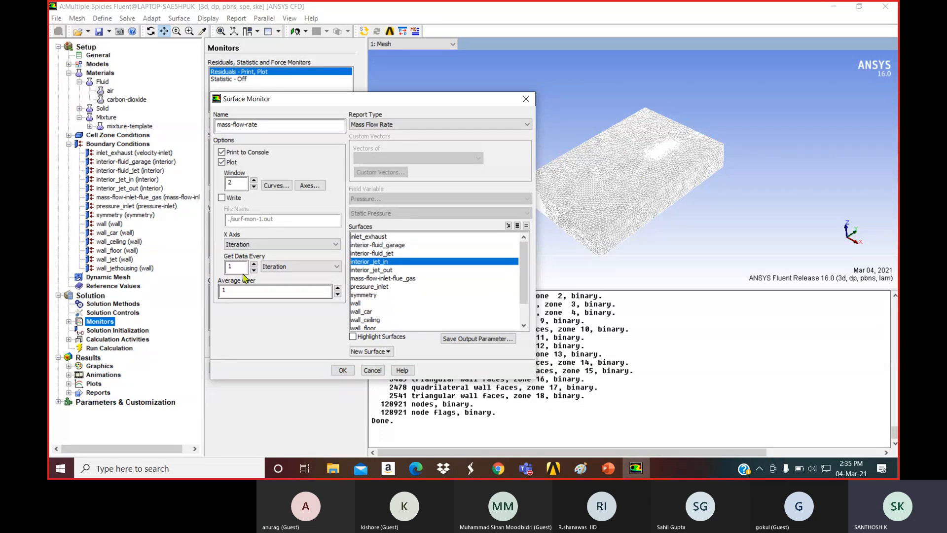
pyautogui.click(221, 197)
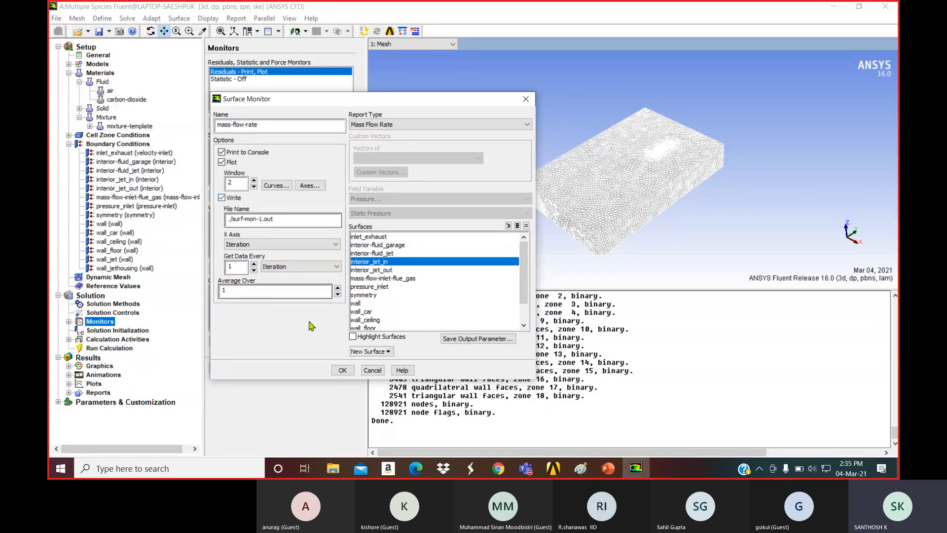
pyautogui.click(342, 370)
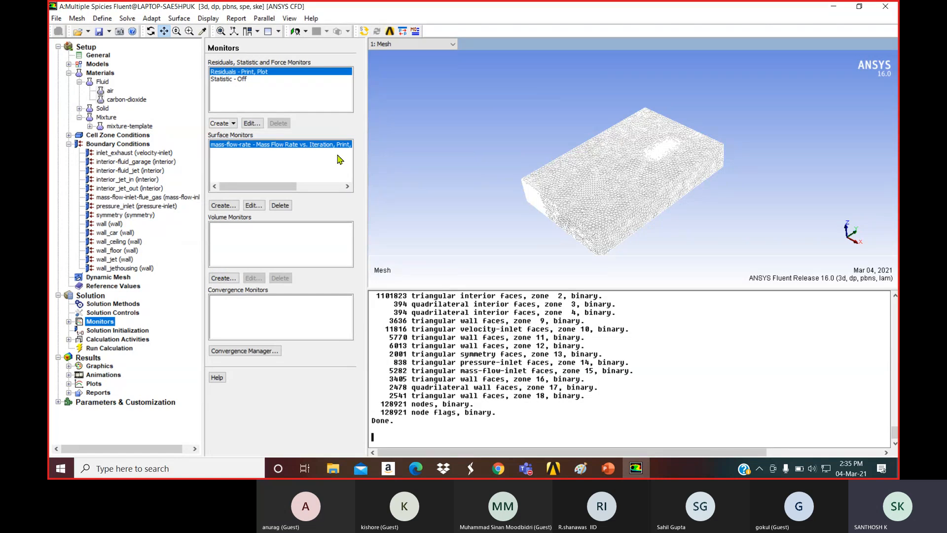
# - Start a second surface monitor and name it heat-flux
pyautogui.click(232, 205)
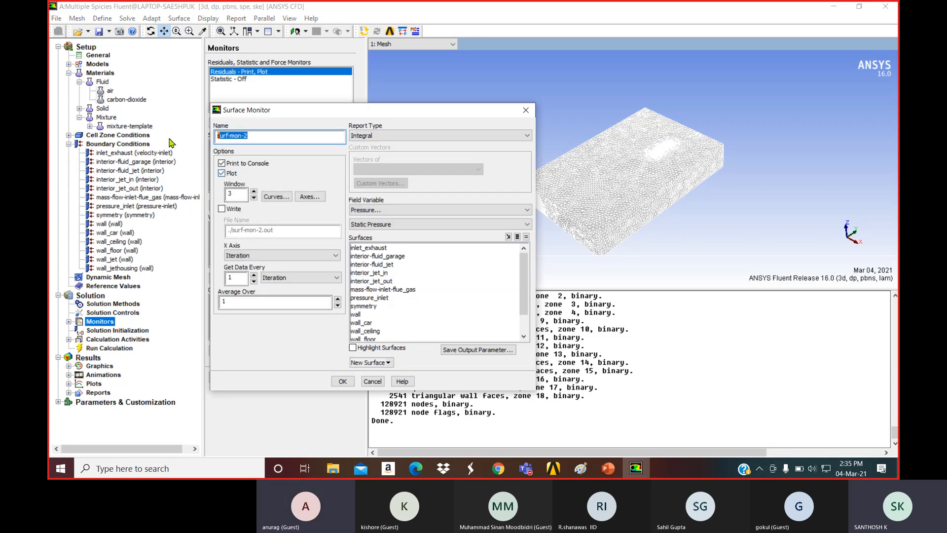
pyautogui.write('heat-')
pyautogui.press('BackSpace')
pyautogui.press('BackSpace')
pyautogui.write('fl')
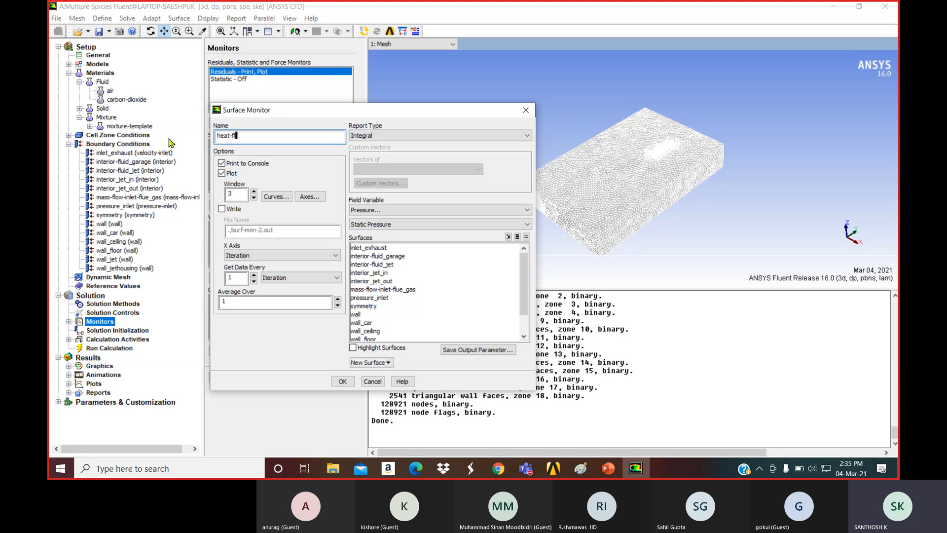
pyautogui.write('oux')
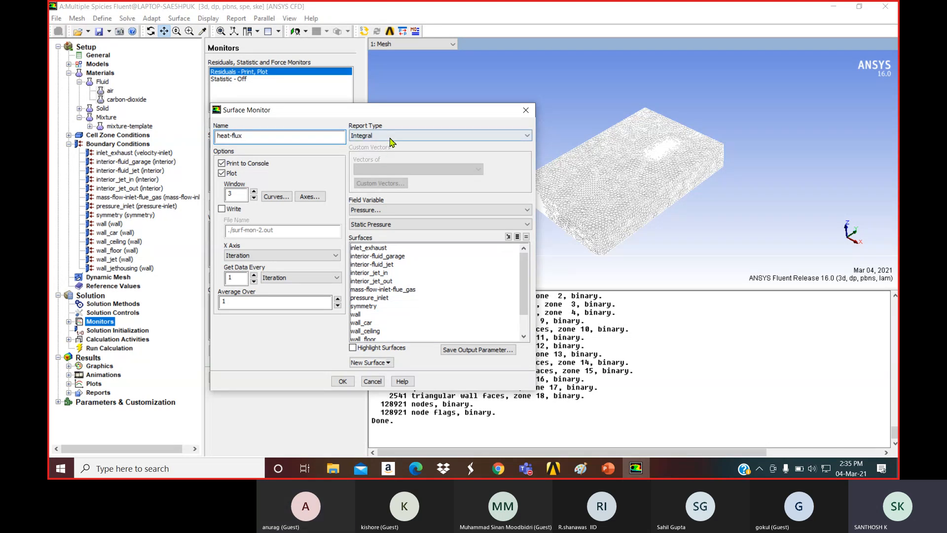
# - Set the heat-flux monitor to report the Integral of Total Surface Heat Flux from the Wall Fluxes variables
pyautogui.click(389, 137)
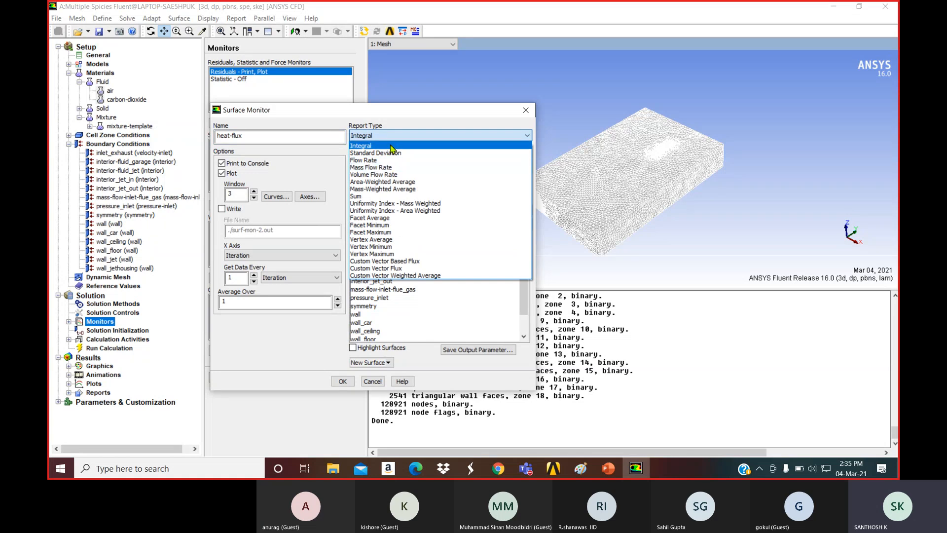
pyautogui.click(390, 146)
pyautogui.click(397, 210)
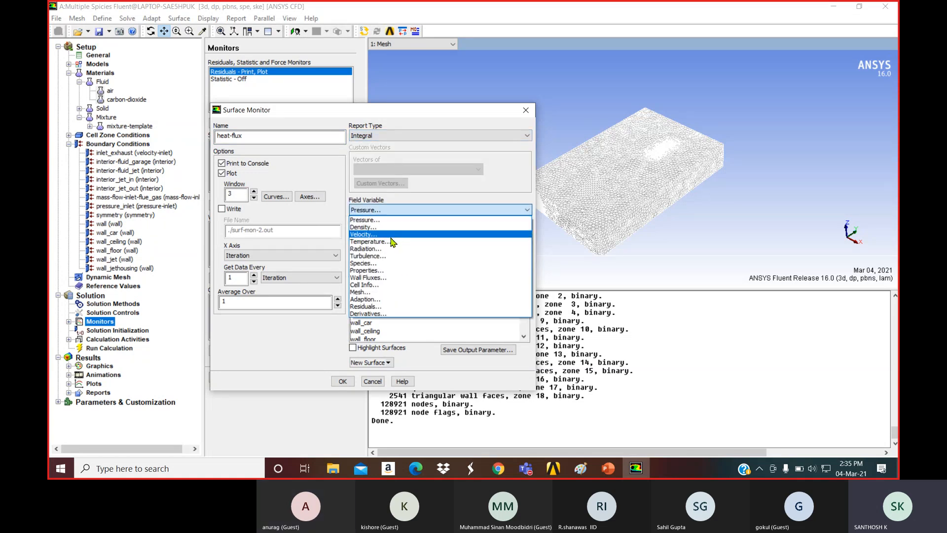
pyautogui.click(392, 278)
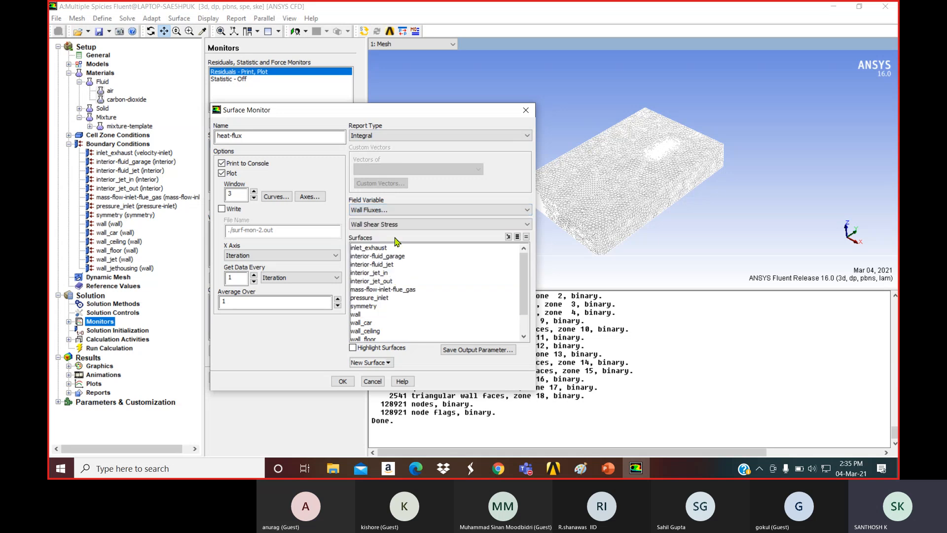
pyautogui.click(399, 224)
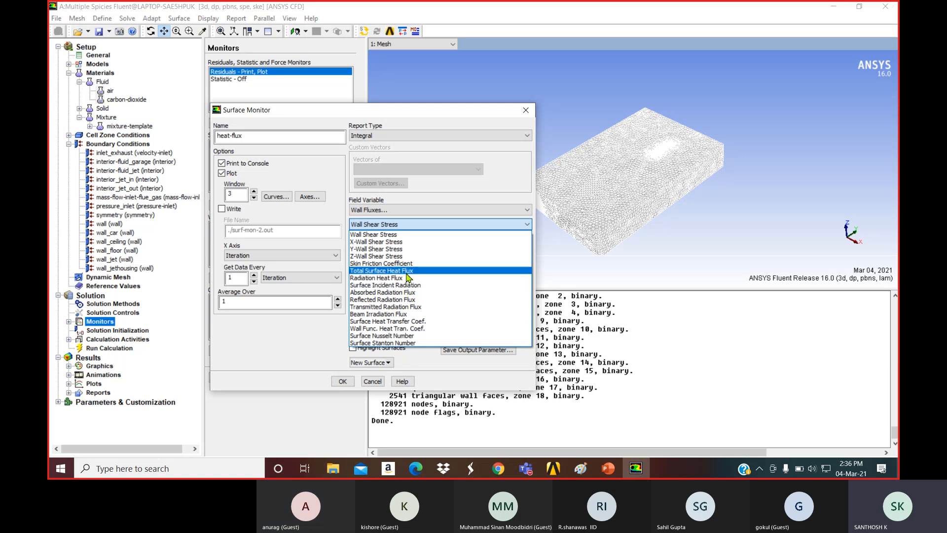
pyautogui.click(406, 271)
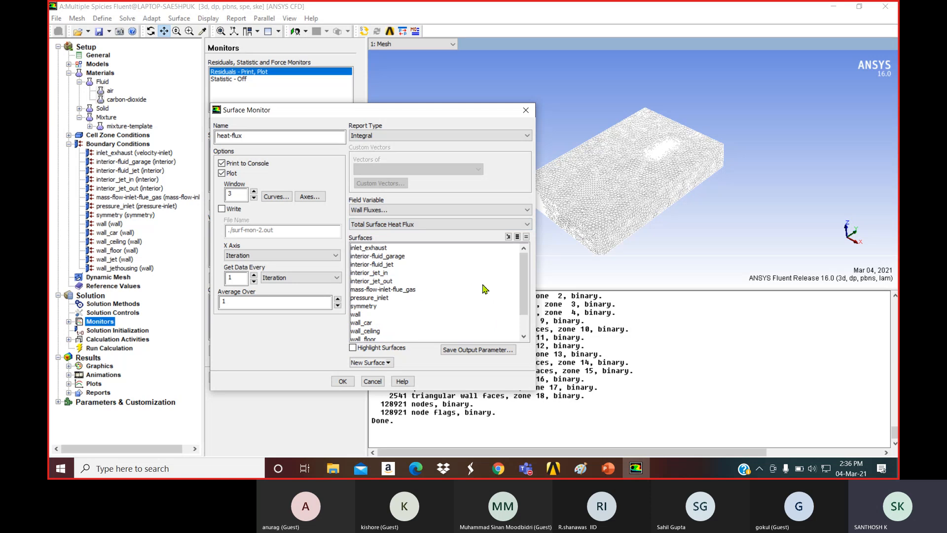
# - Complete the heat-flux surface monitor on wall_floor with writing to file enabled
pyautogui.moveTo(523, 307); pyautogui.dragTo(524, 326)
pyautogui.click(376, 314)
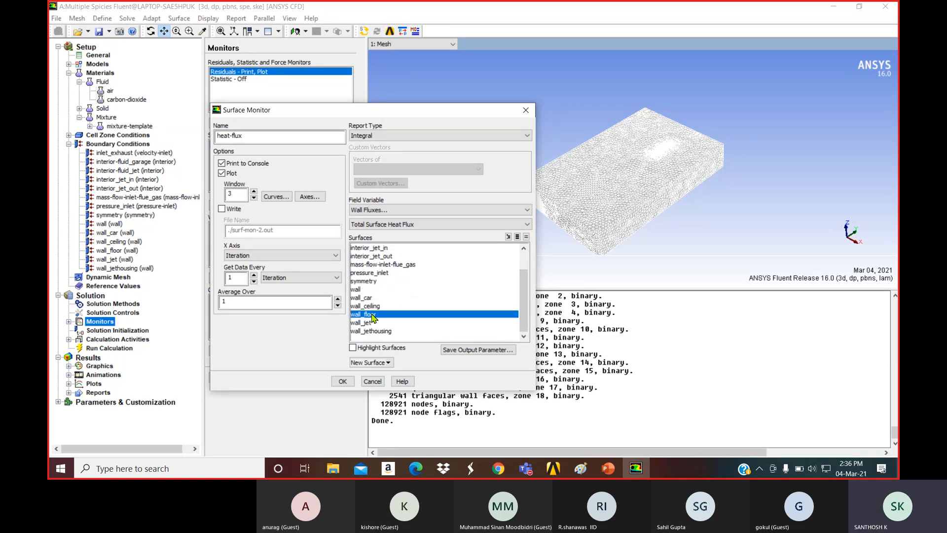
pyautogui.click(221, 208)
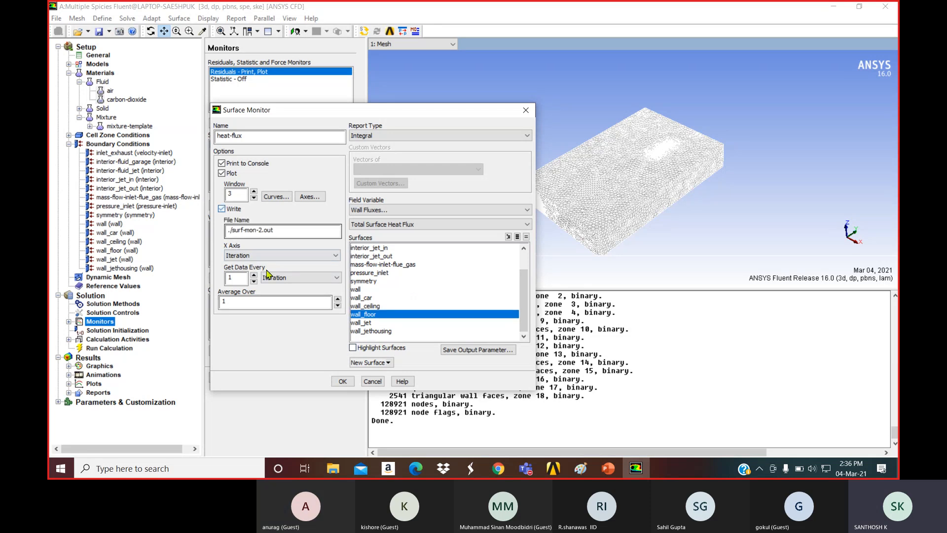
pyautogui.click(342, 381)
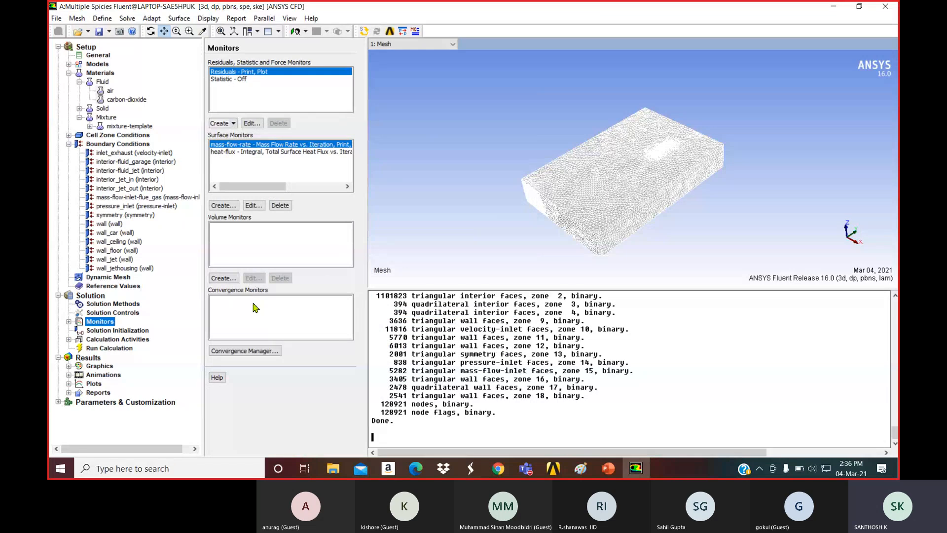
# - Switch solution initialization to Standard and set turbulent kinetic energy and turbulent dissipation rate both to 0.01
pyautogui.click(119, 330)
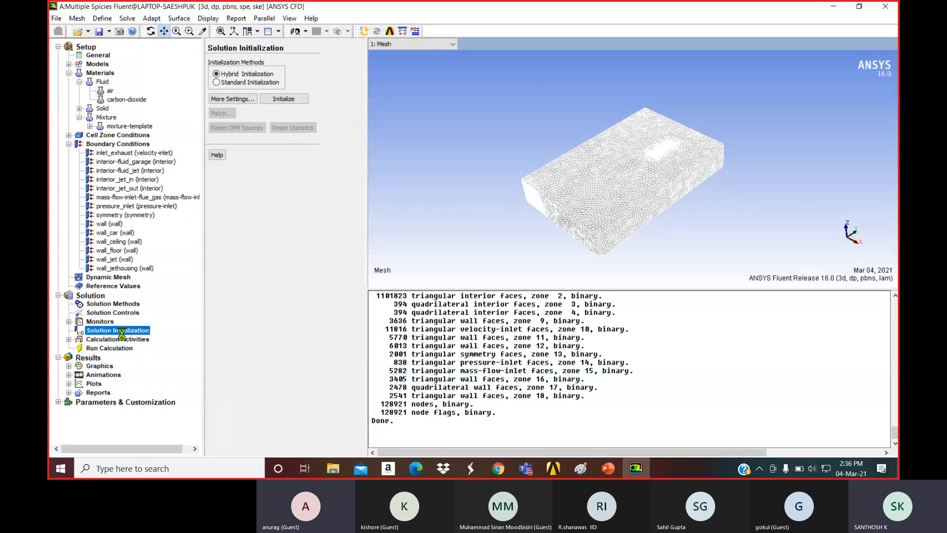
pyautogui.click(217, 82)
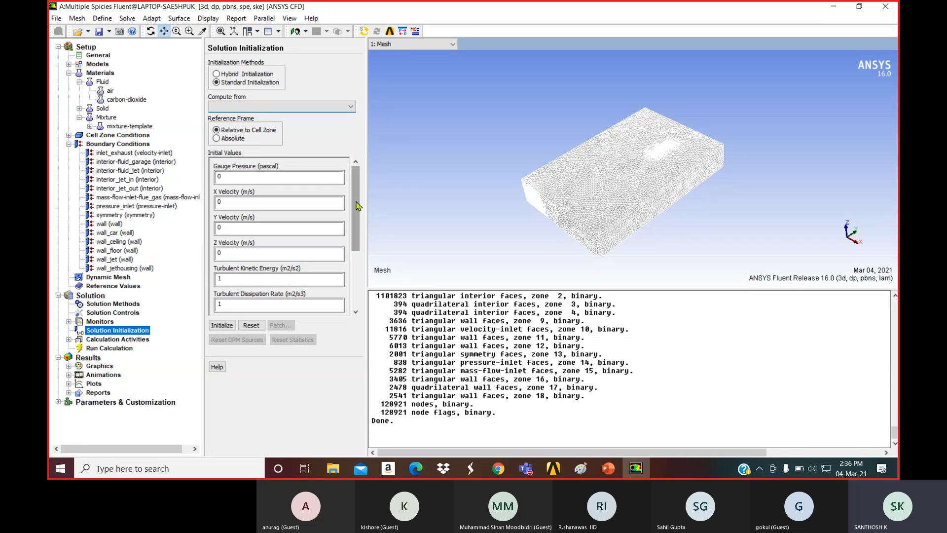
pyautogui.moveTo(358, 206); pyautogui.dragTo(352, 223)
pyautogui.moveTo(223, 239); pyautogui.dragTo(212, 236)
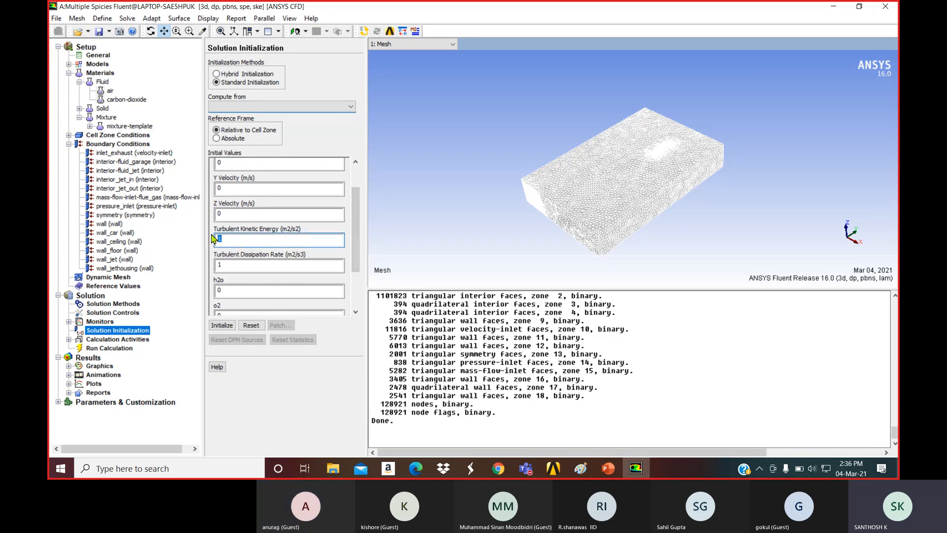
pyautogui.write('0.01')
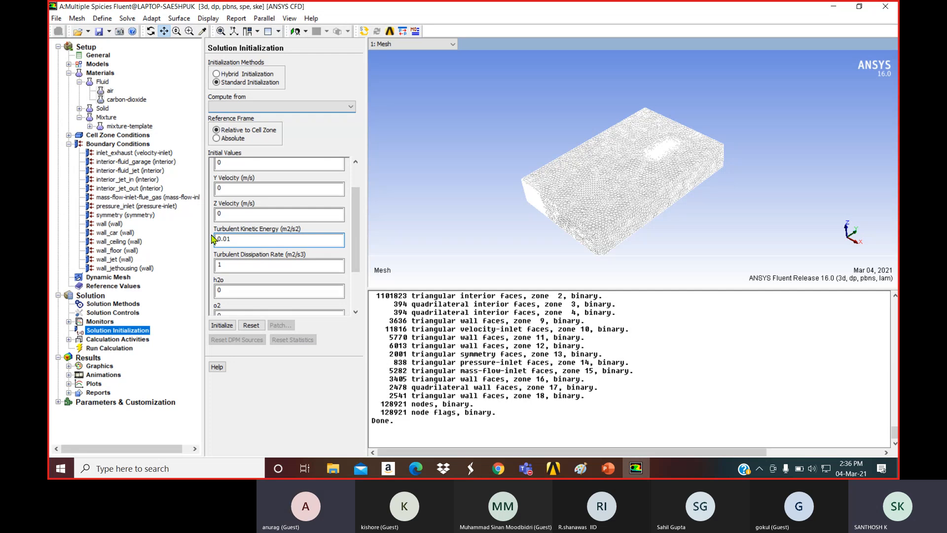
pyautogui.moveTo(236, 267); pyautogui.dragTo(209, 265)
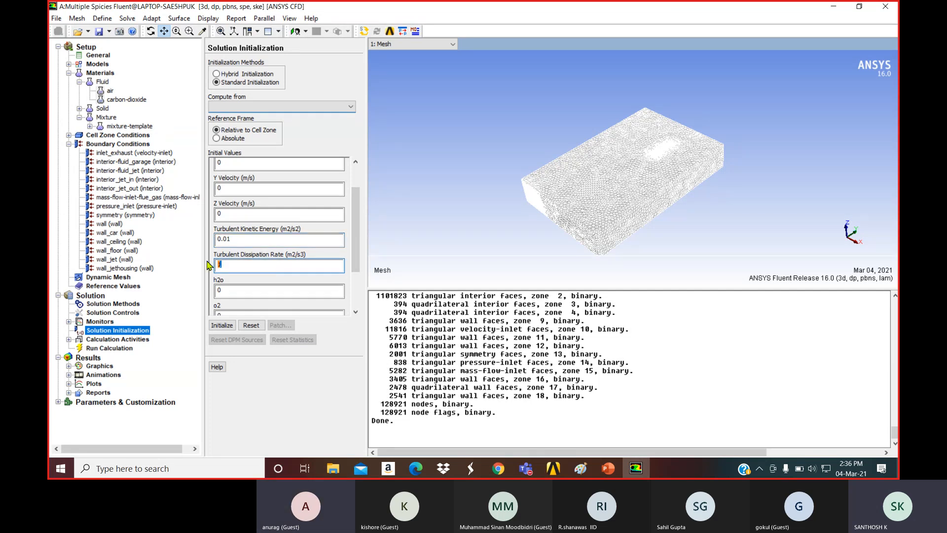
pyautogui.write('0.01')
pyautogui.moveTo(353, 260); pyautogui.dragTo(357, 231)
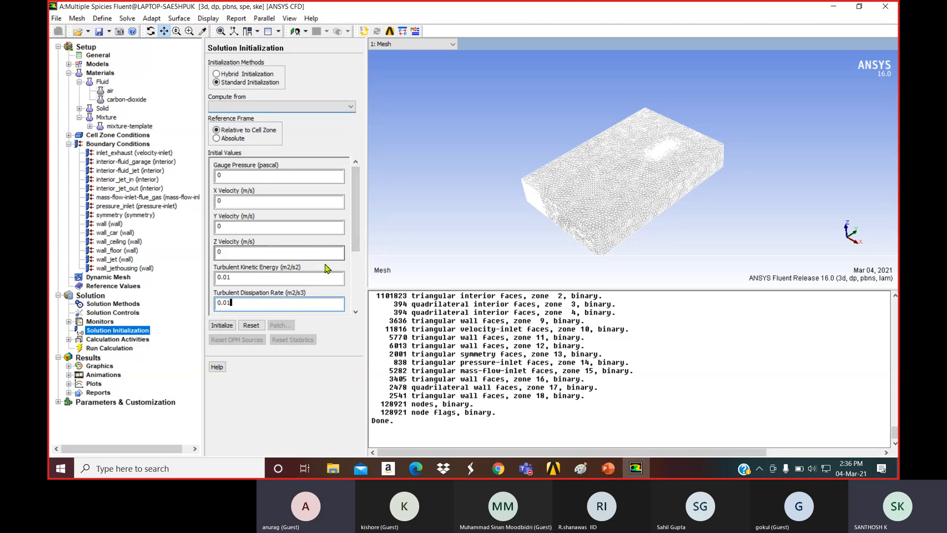
# - Set the initial o2 fraction to 0.23 and initialize the solution
pyautogui.moveTo(353, 251); pyautogui.dragTo(350, 280)
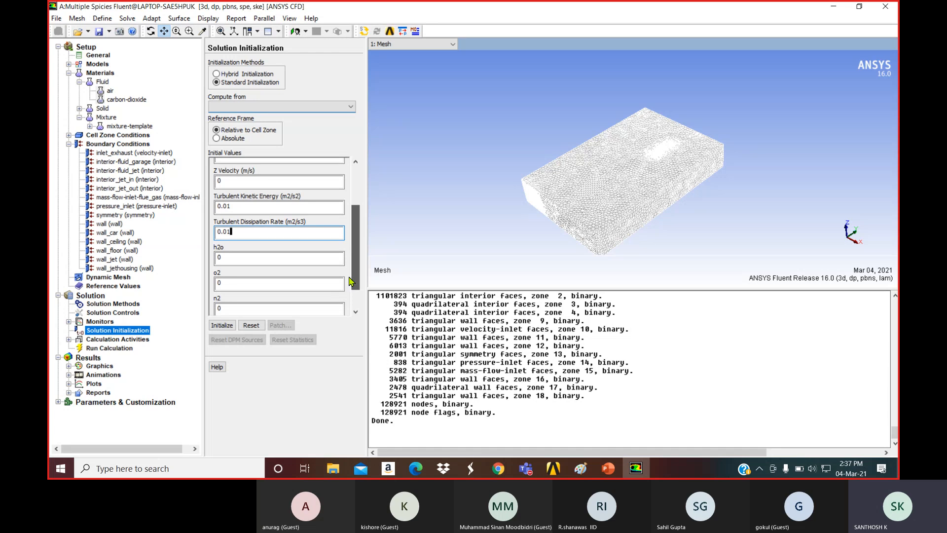
pyautogui.moveTo(231, 283); pyautogui.dragTo(214, 284)
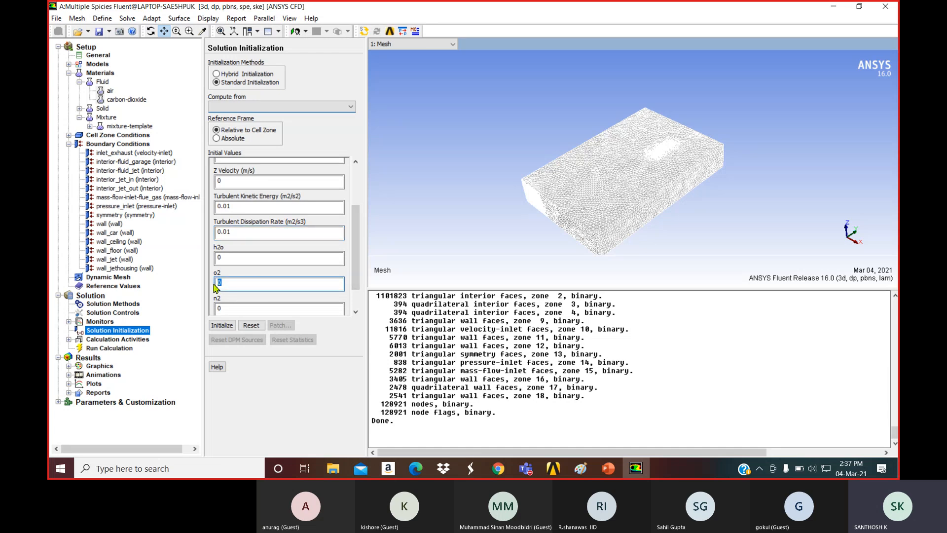
pyautogui.write('0.23')
pyautogui.moveTo(353, 282); pyautogui.dragTo(355, 304)
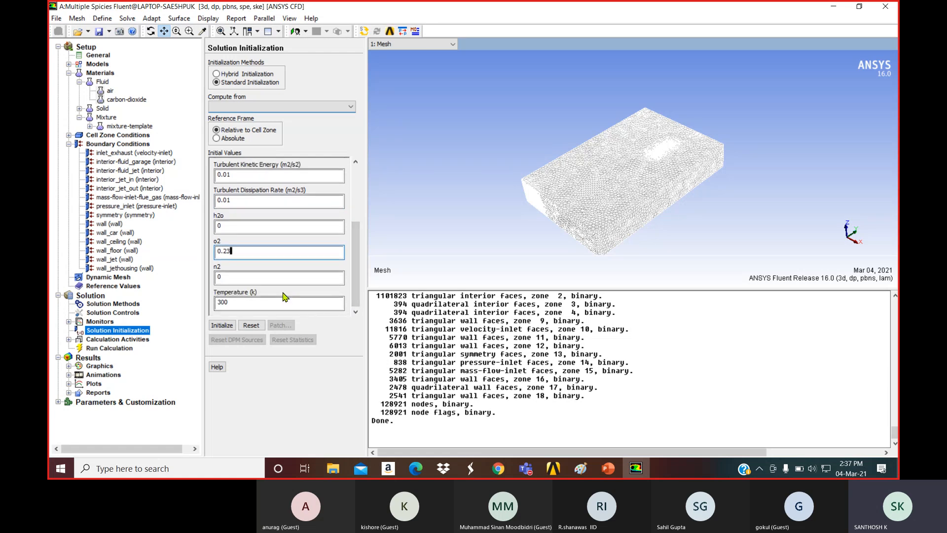
pyautogui.click(230, 325)
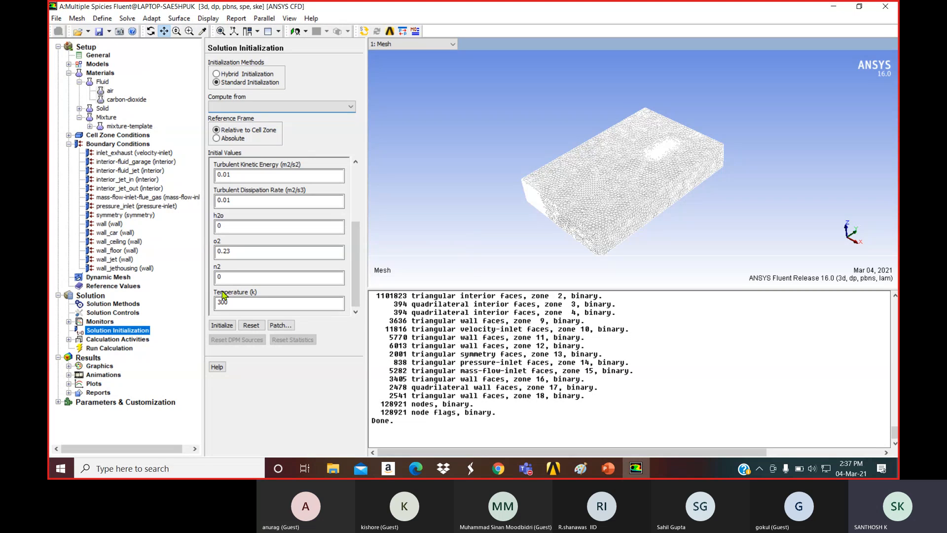
# - Run the calculation with 500 iterations
pyautogui.click(123, 348)
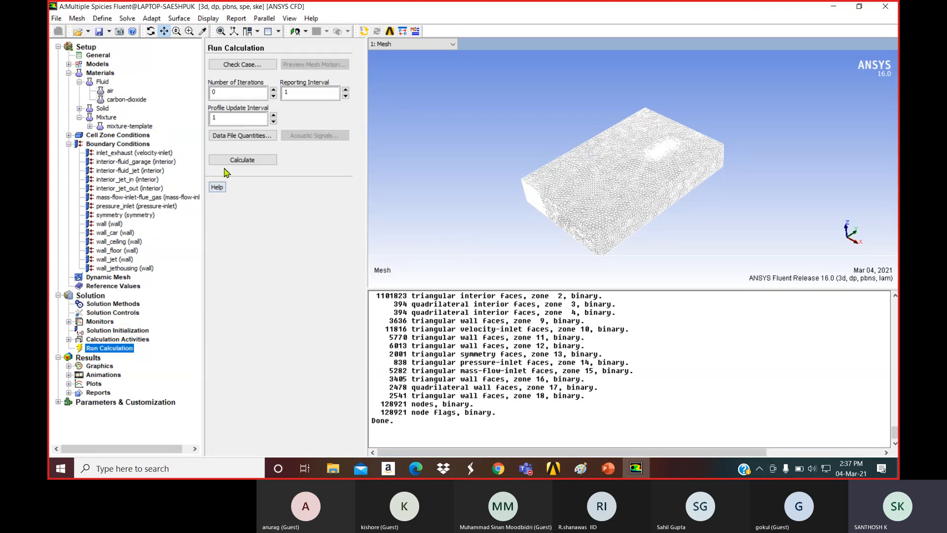
pyautogui.doubleClick(229, 94)
pyautogui.write('500')
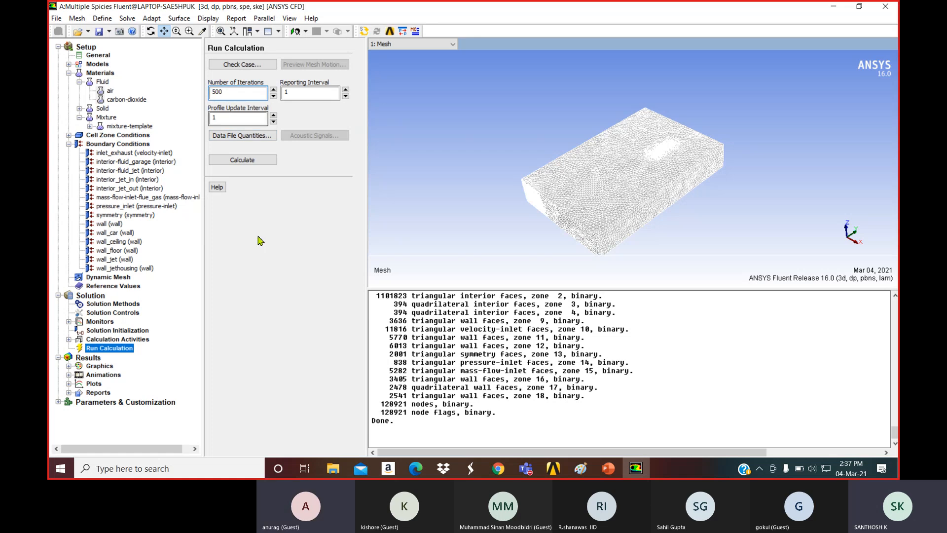
pyautogui.click(262, 159)
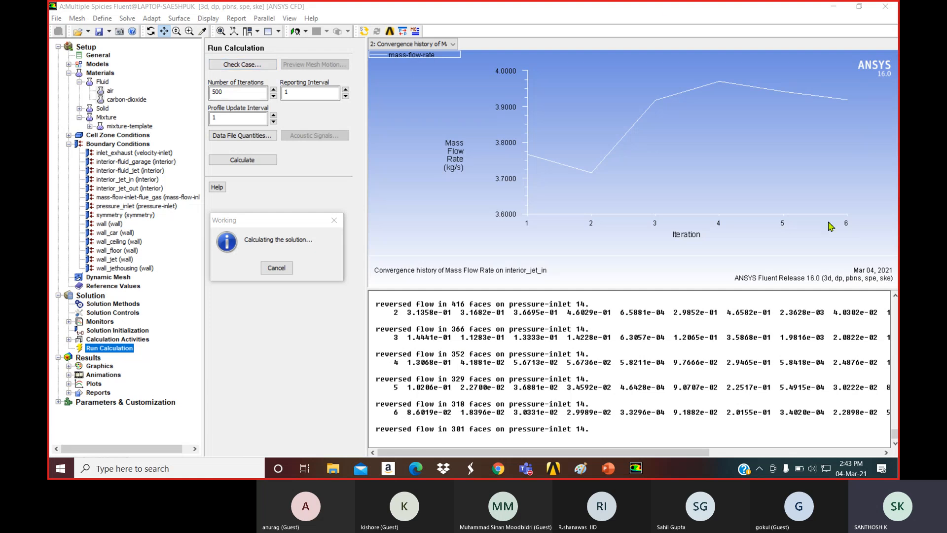
# - Switch to Workbench and add a second Fluid Flow (Fluent) system to the project schematic
pyautogui.click(834, 10)
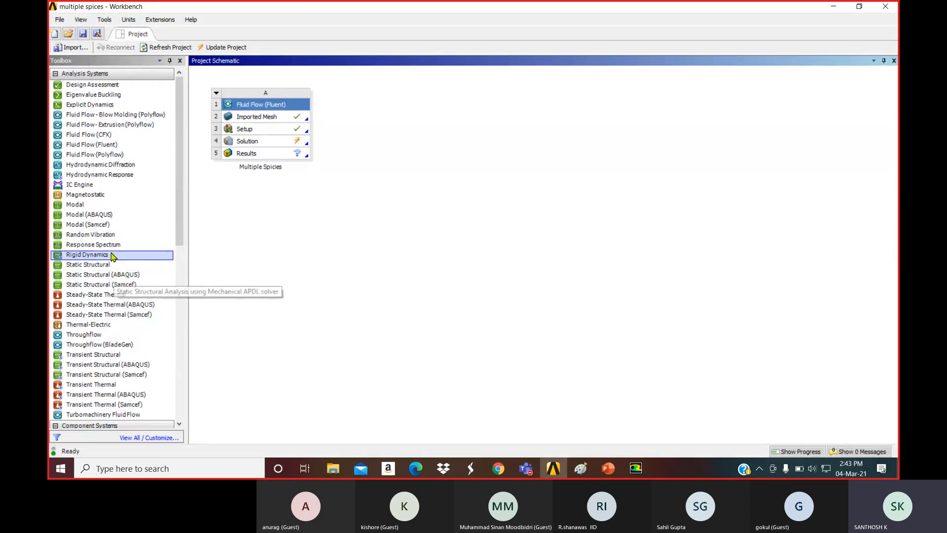
pyautogui.doubleClick(119, 145)
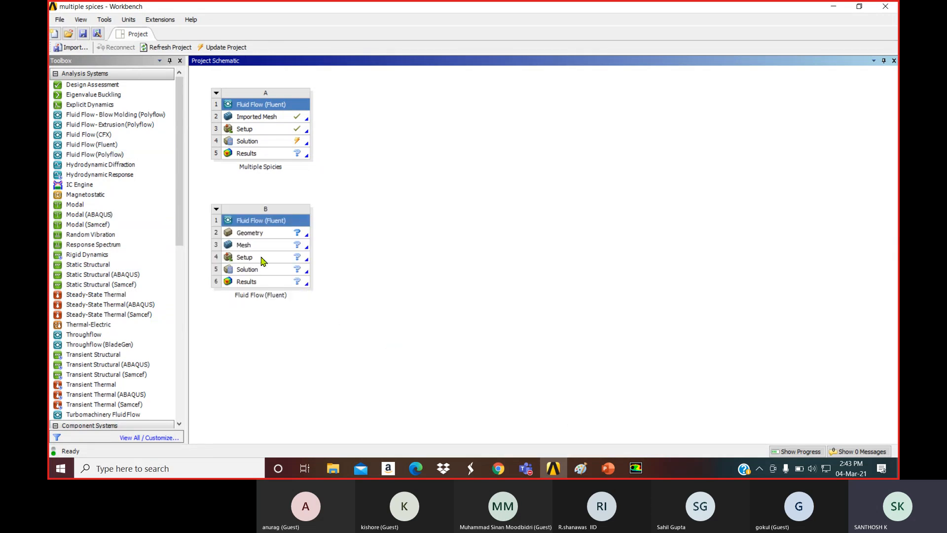
pyautogui.click(262, 260)
pyautogui.rightClick(261, 260)
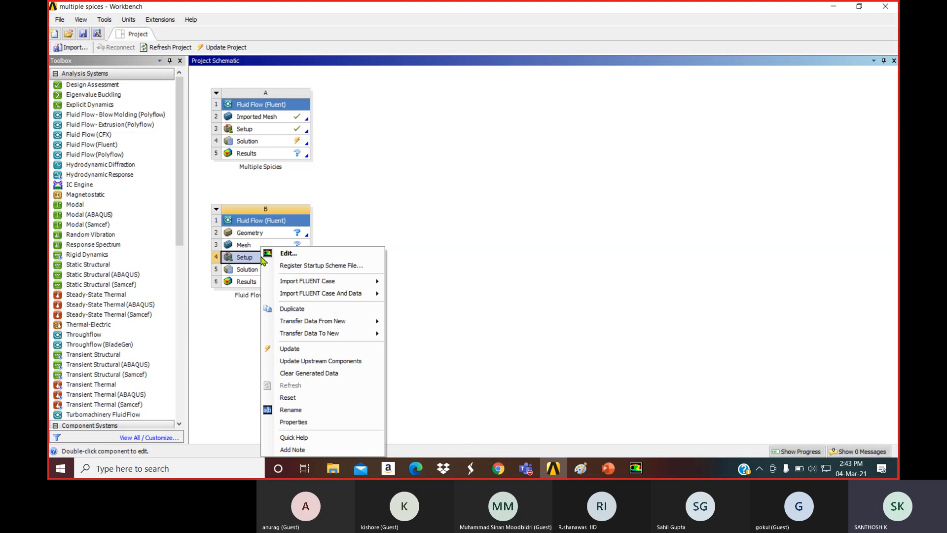
pyautogui.moveTo(285, 282)
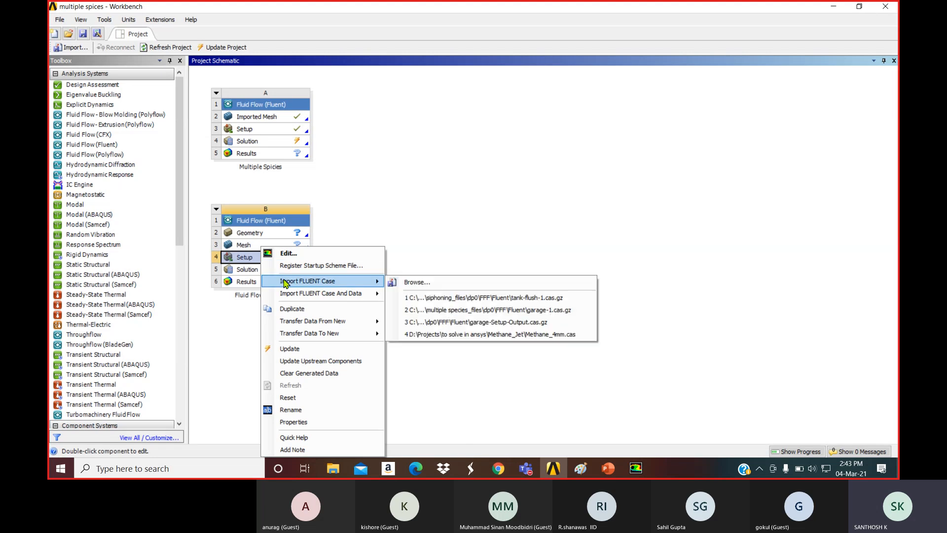
pyautogui.click(409, 282)
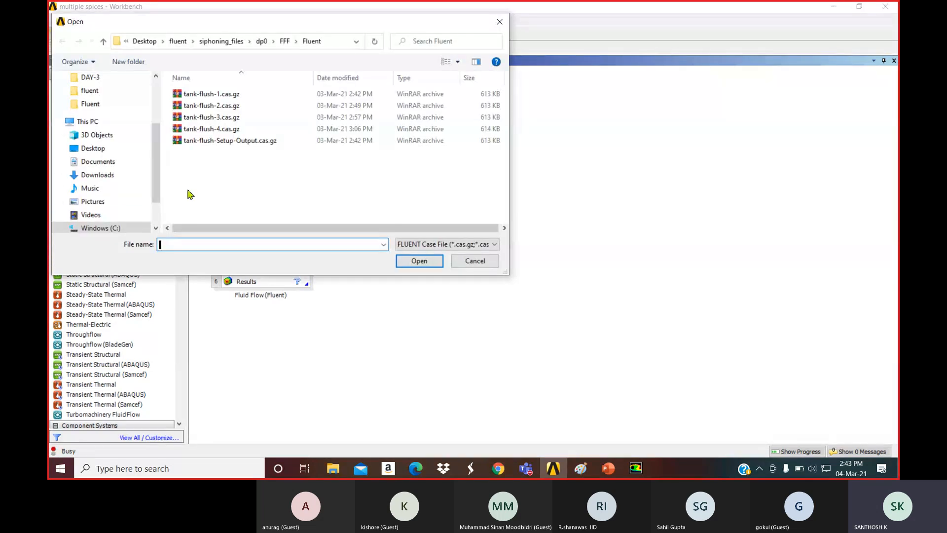
pyautogui.click(116, 229)
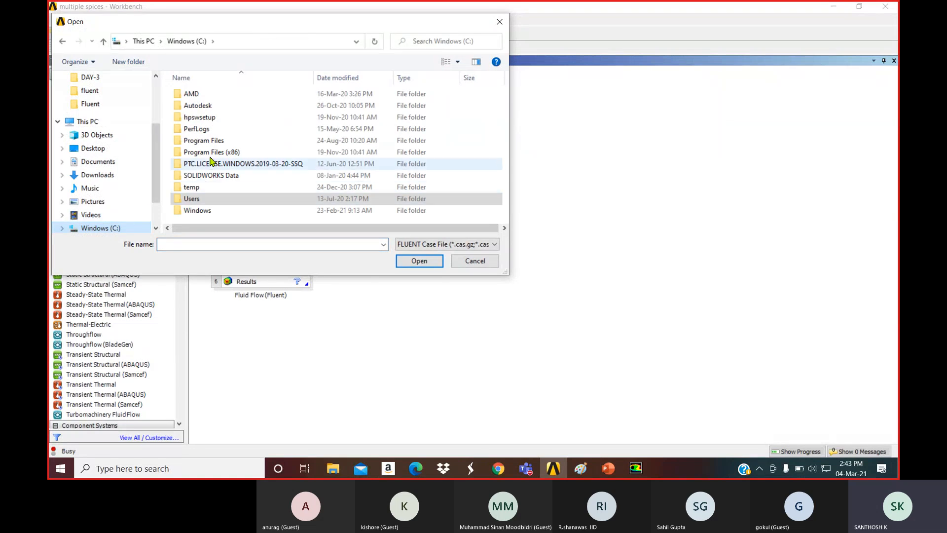
pyautogui.scroll(-1, 126, 220)
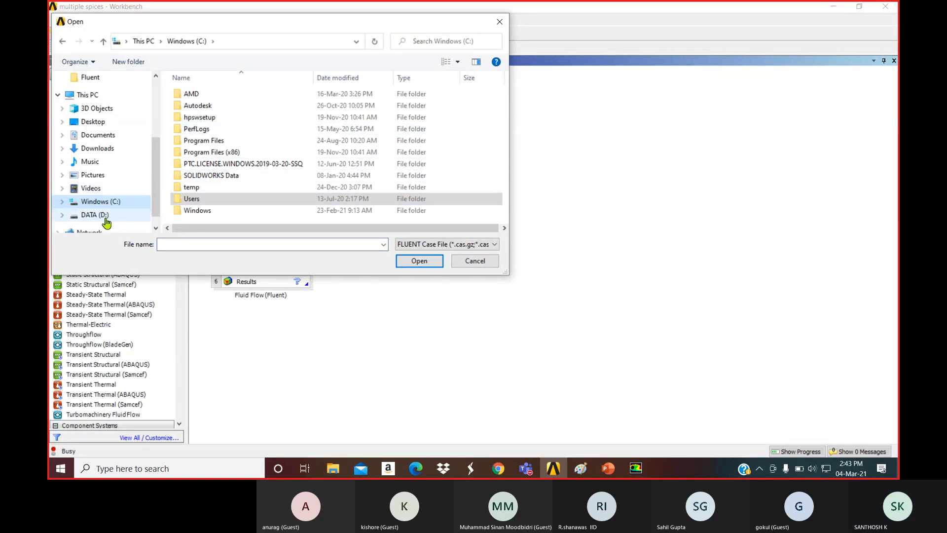
pyautogui.click(81, 216)
pyautogui.doubleClick(210, 153)
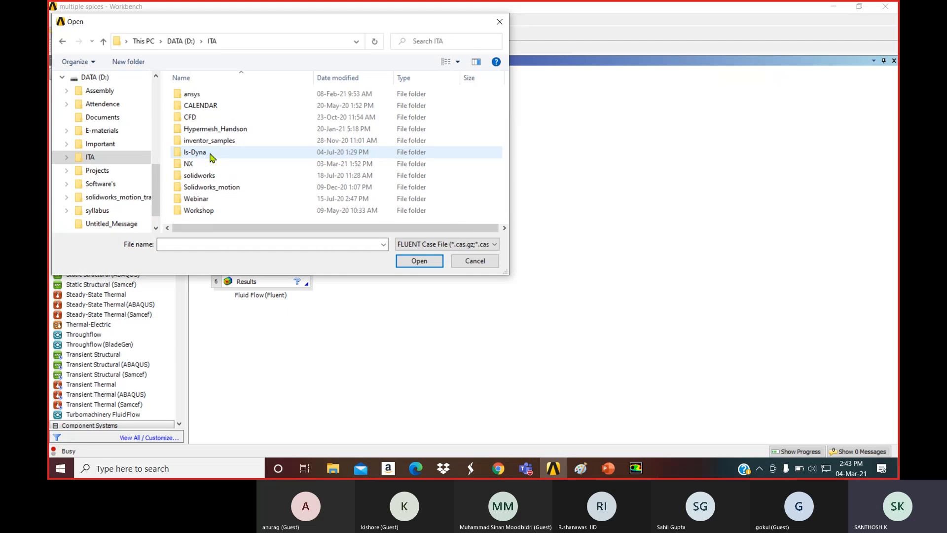
pyautogui.doubleClick(224, 121)
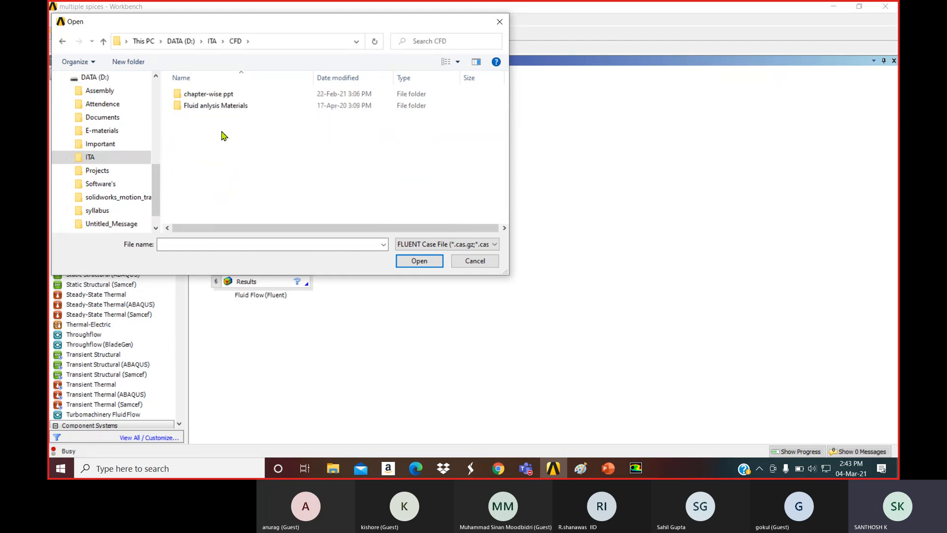
pyautogui.doubleClick(233, 94)
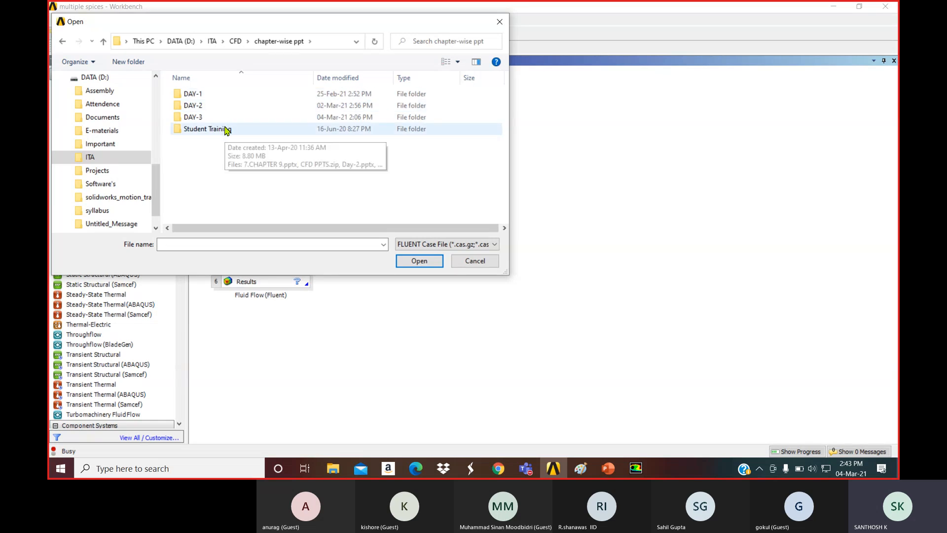
pyautogui.doubleClick(222, 118)
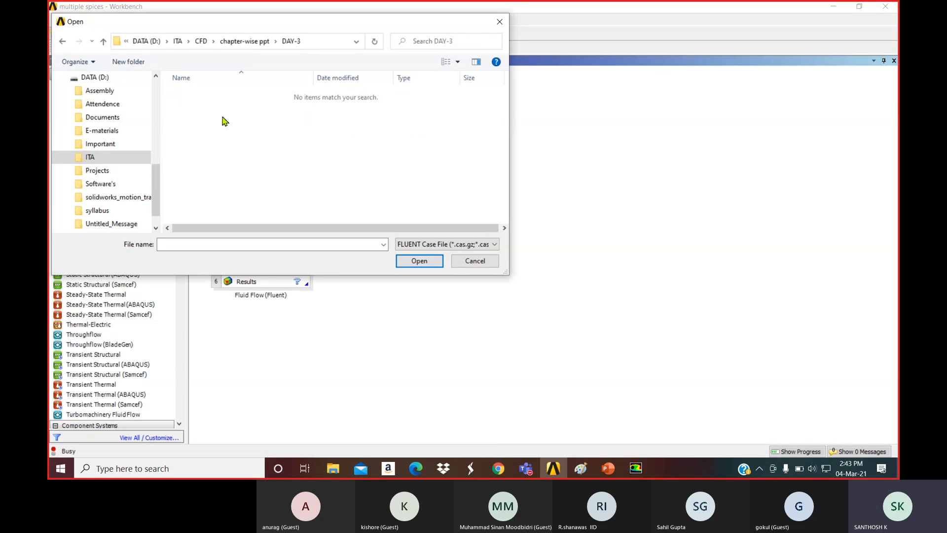
pyautogui.click(63, 42)
pyautogui.doubleClick(194, 129)
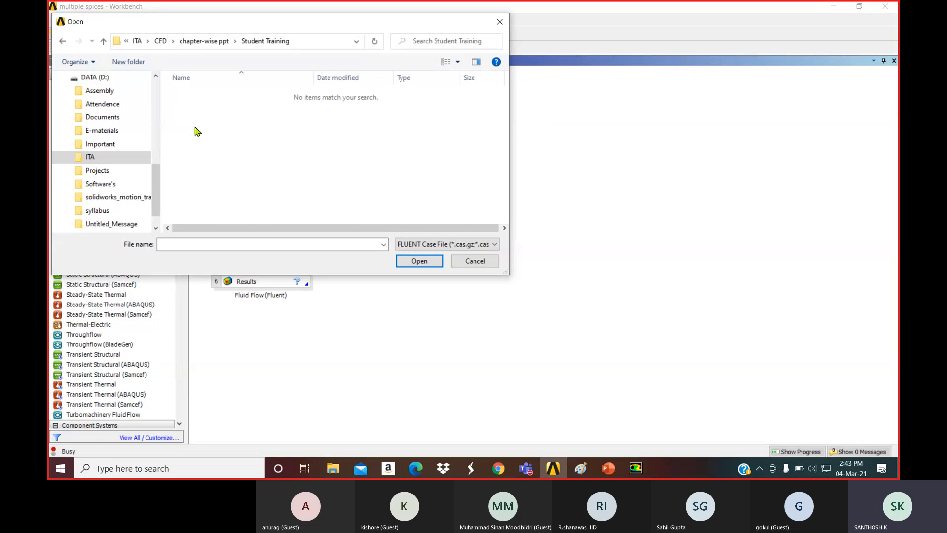
pyautogui.click(63, 43)
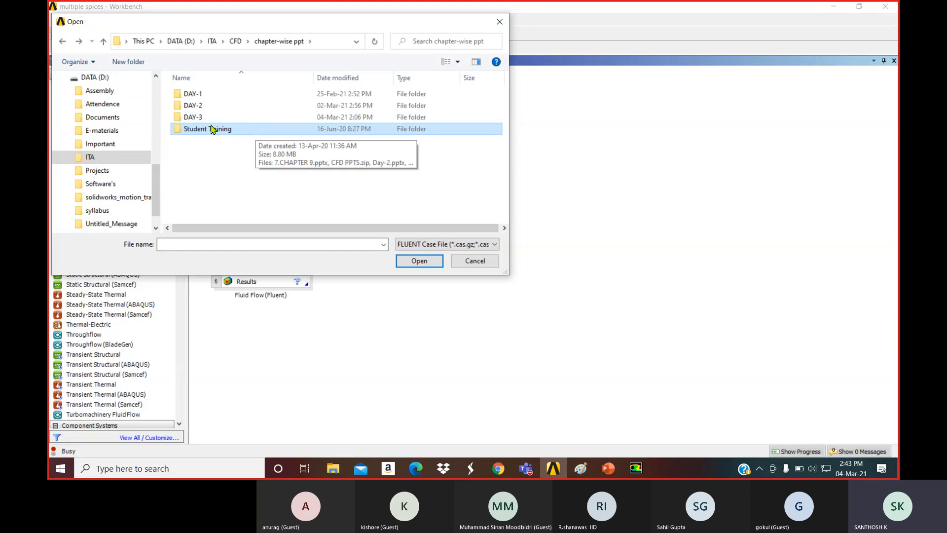
pyautogui.doubleClick(190, 117)
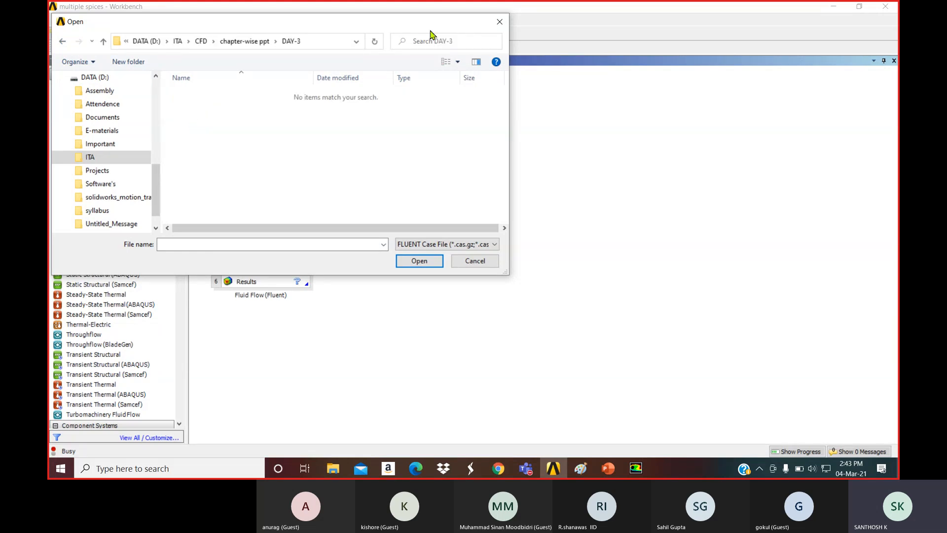
pyautogui.click(500, 22)
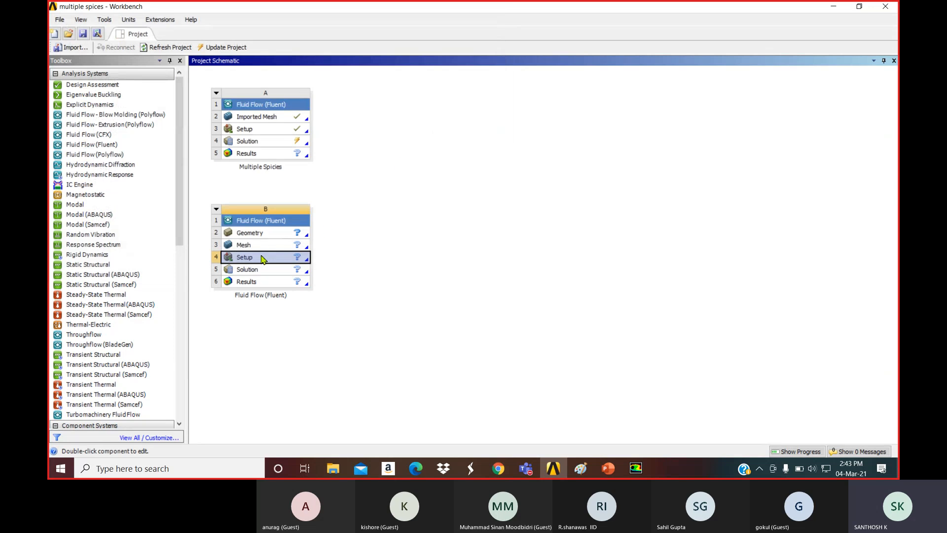
pyautogui.rightClick(259, 261)
pyautogui.moveTo(290, 283)
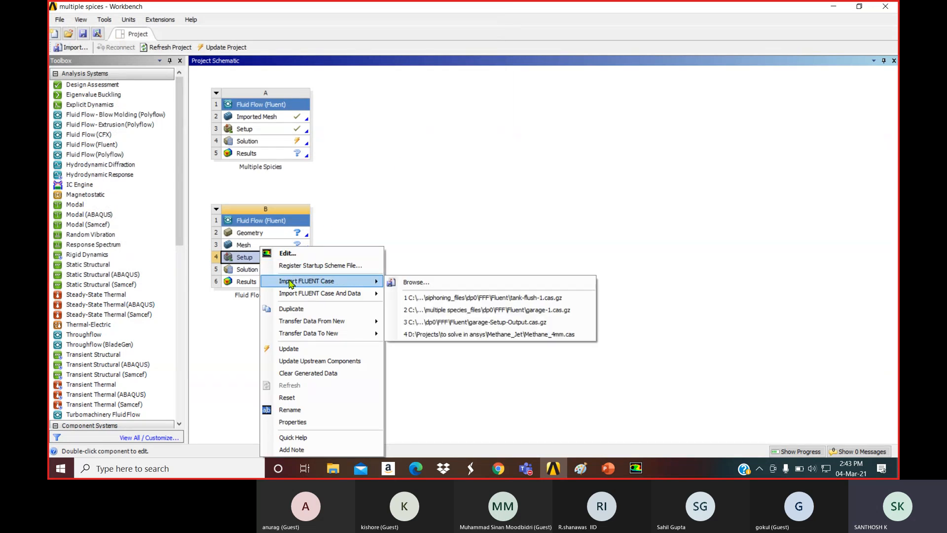
pyautogui.click(409, 282)
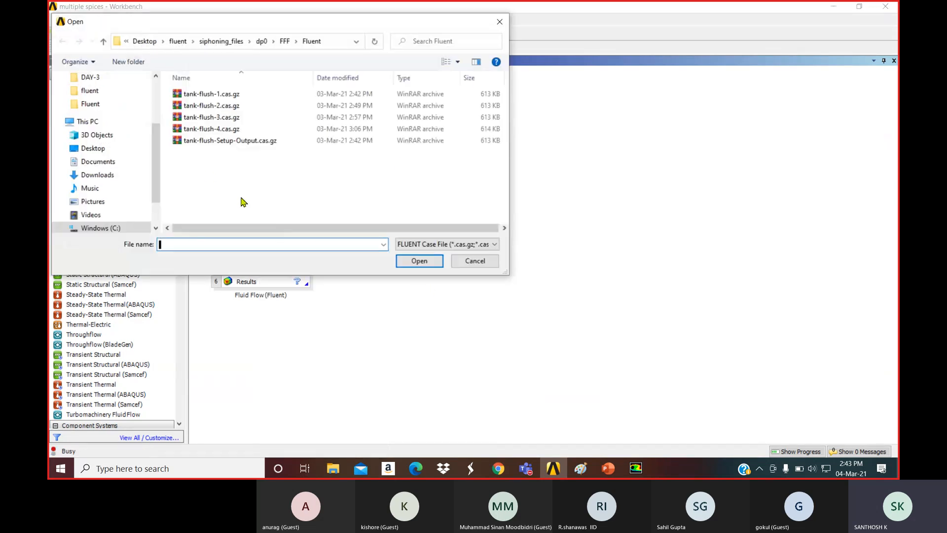
pyautogui.click(113, 227)
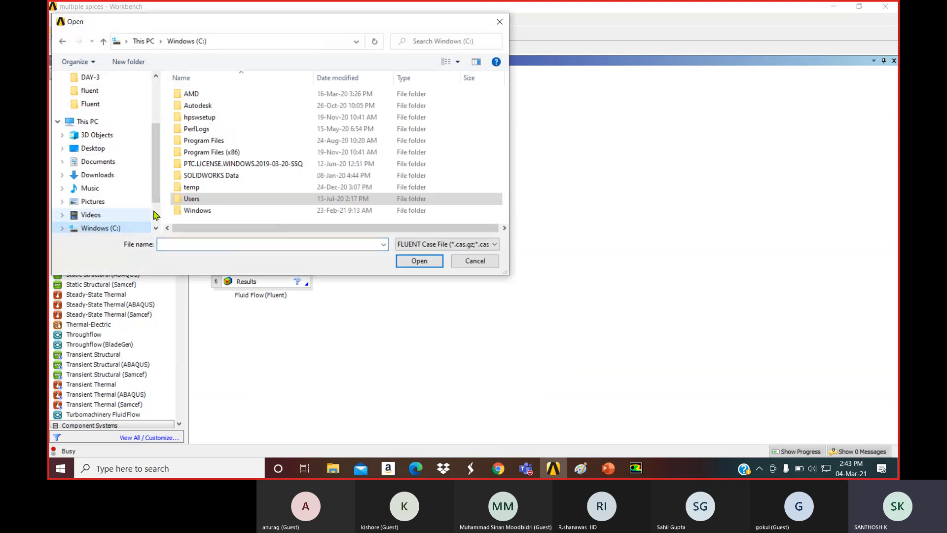
pyautogui.scroll(-2, 123, 226)
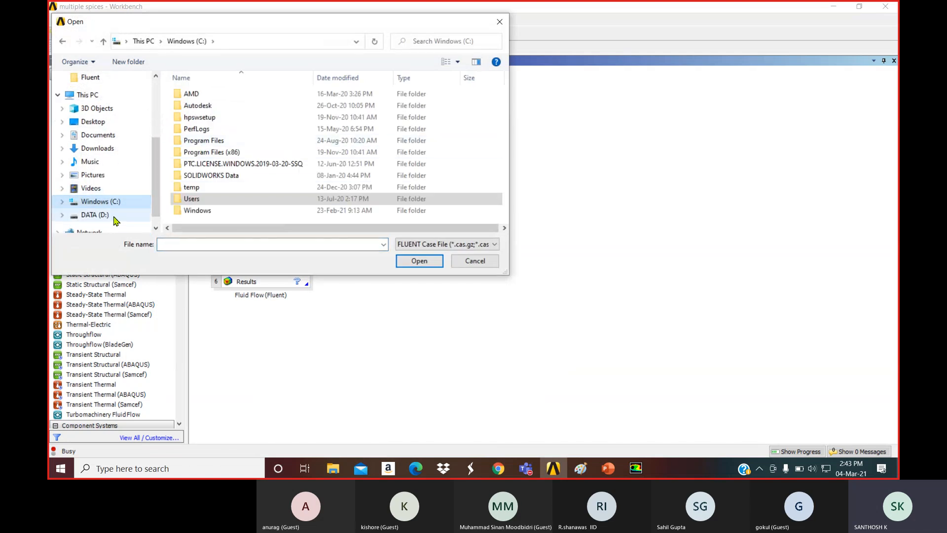
pyautogui.click(108, 214)
pyautogui.scroll(-1, 207, 207)
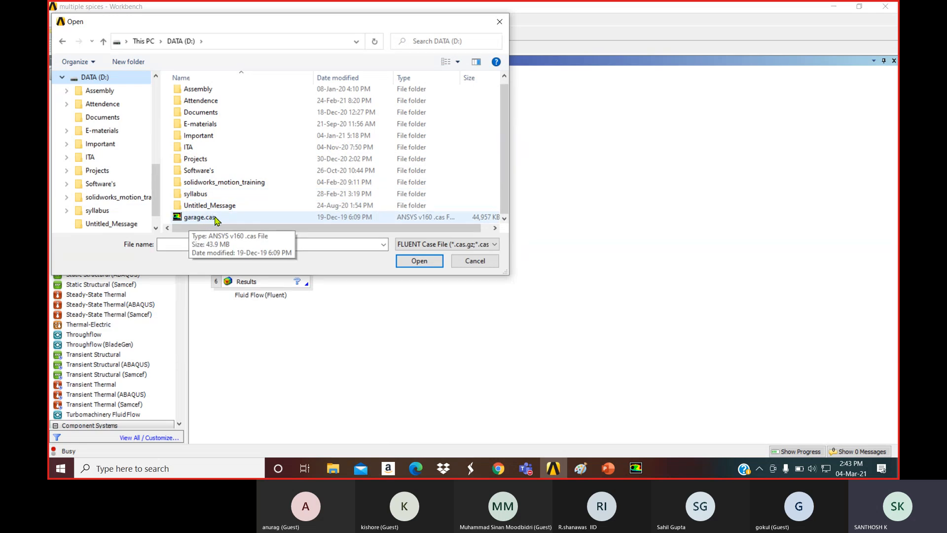
pyautogui.click(215, 218)
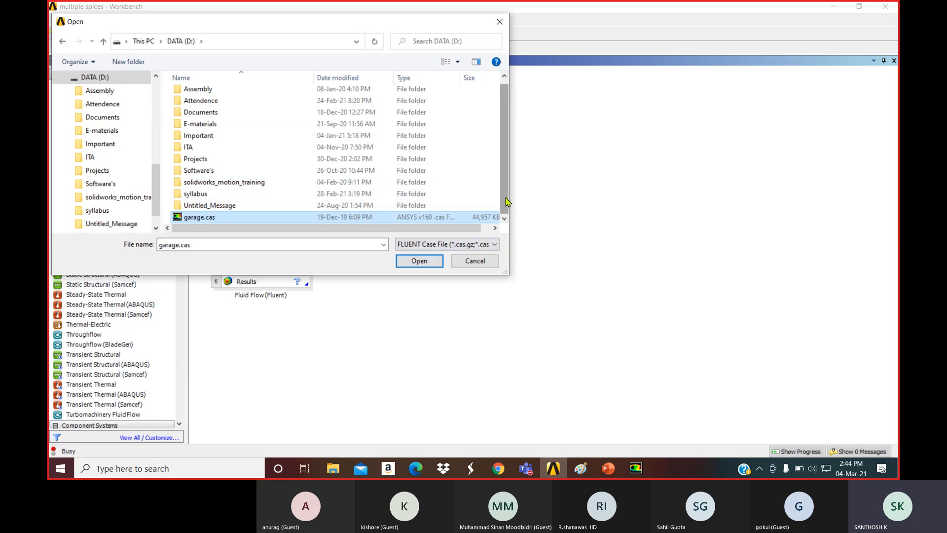
pyautogui.click(499, 22)
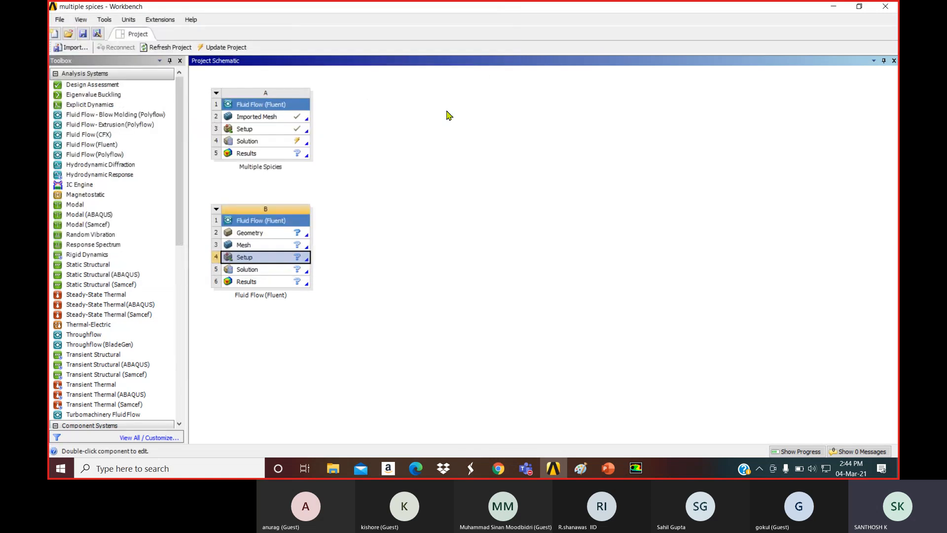
# - Delete the second Fluid Flow (Fluent) system from the project schematic
pyautogui.click(216, 208)
pyautogui.click(240, 276)
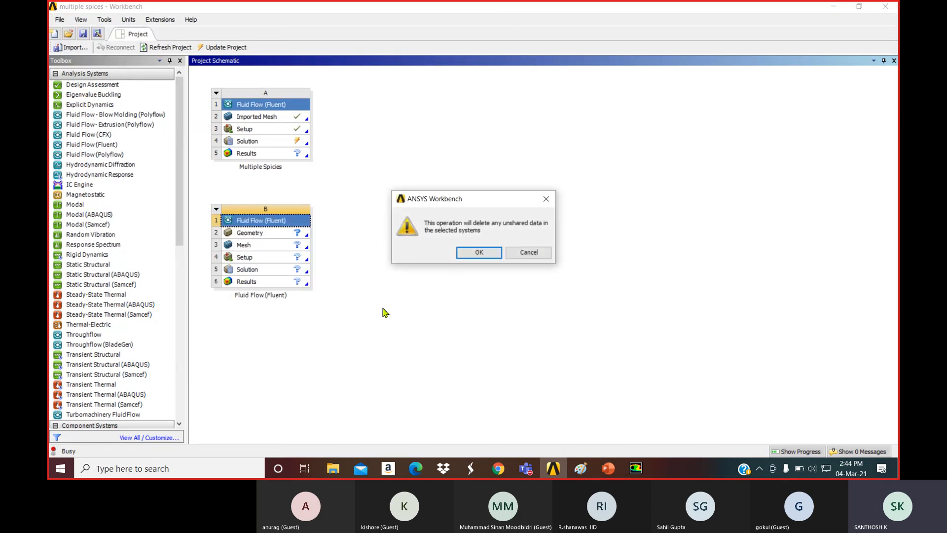
pyautogui.click(465, 262)
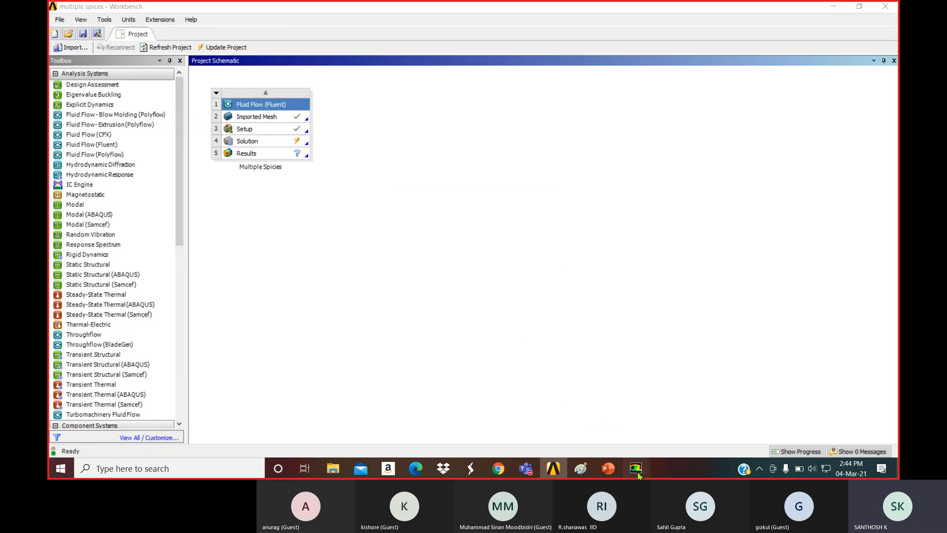
# - Switch to Fluent and stop the running calculation
pyautogui.click(636, 468)
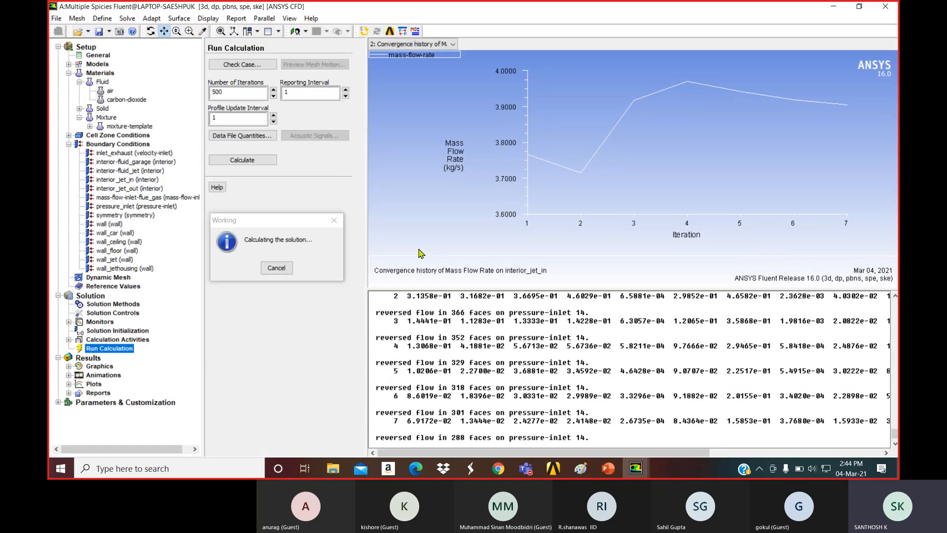
pyautogui.click(276, 268)
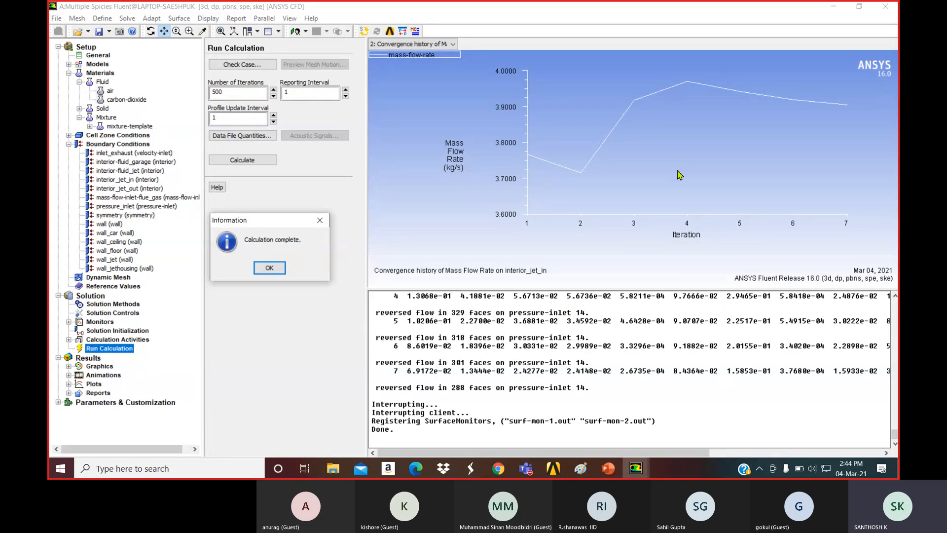
pyautogui.click(269, 268)
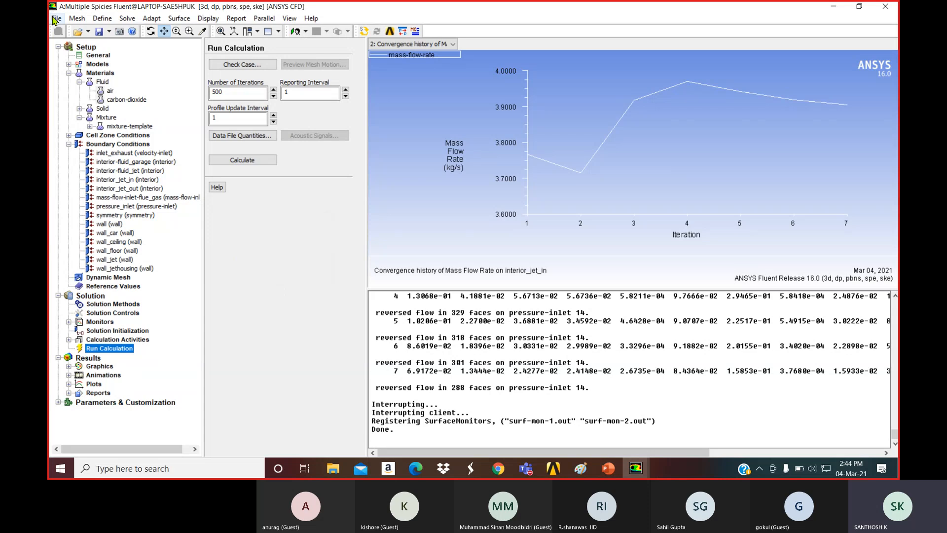
# - Try to save the project from Fluent, cancelling the writing of the garage-1-00008.dat.gz data file
pyautogui.click(55, 18)
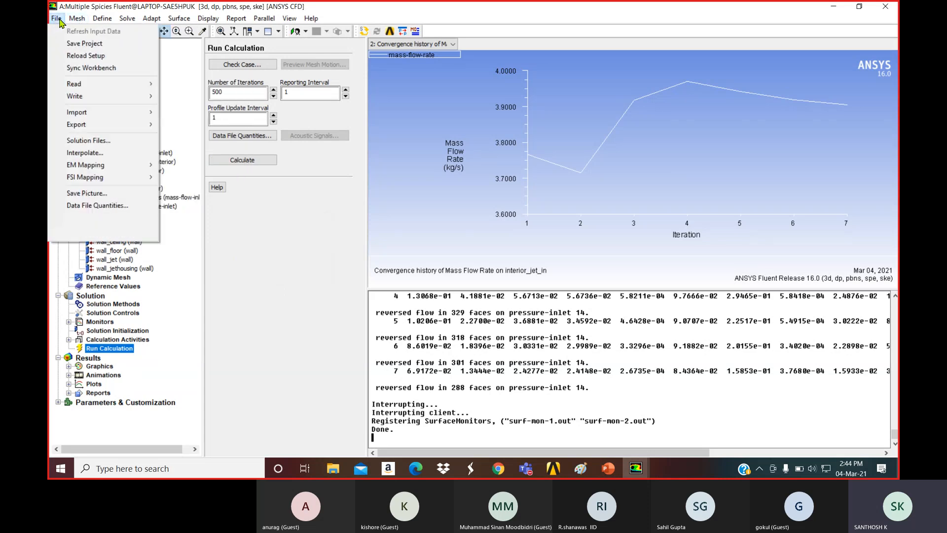
pyautogui.click(75, 44)
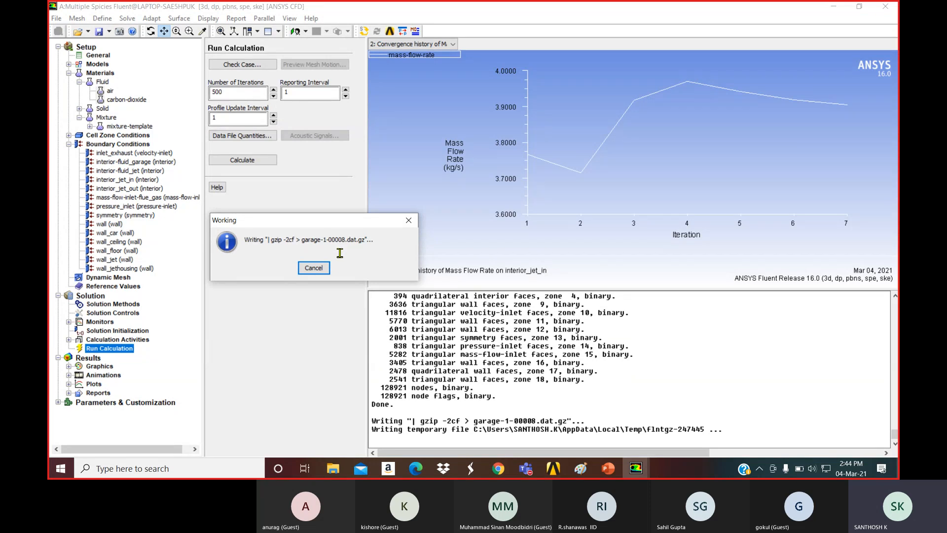
pyautogui.click(313, 268)
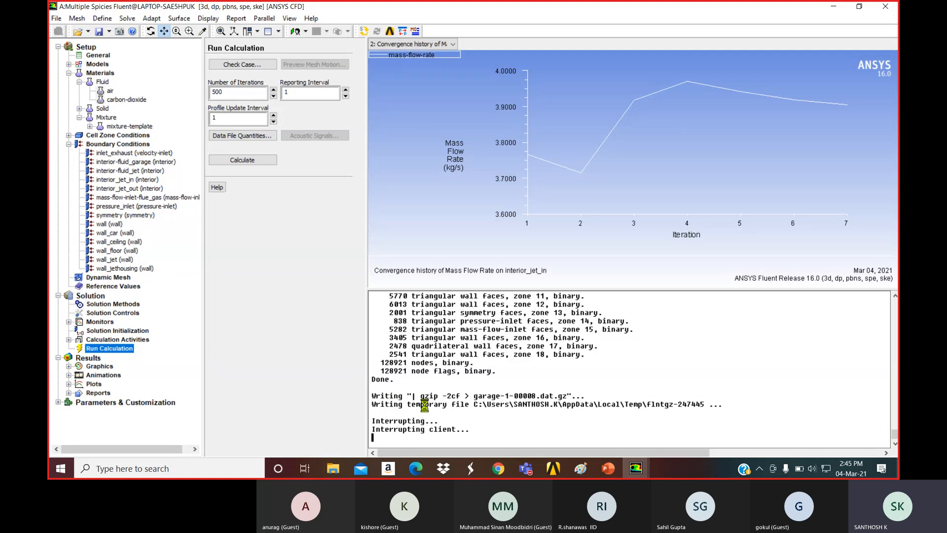
pyautogui.click(324, 269)
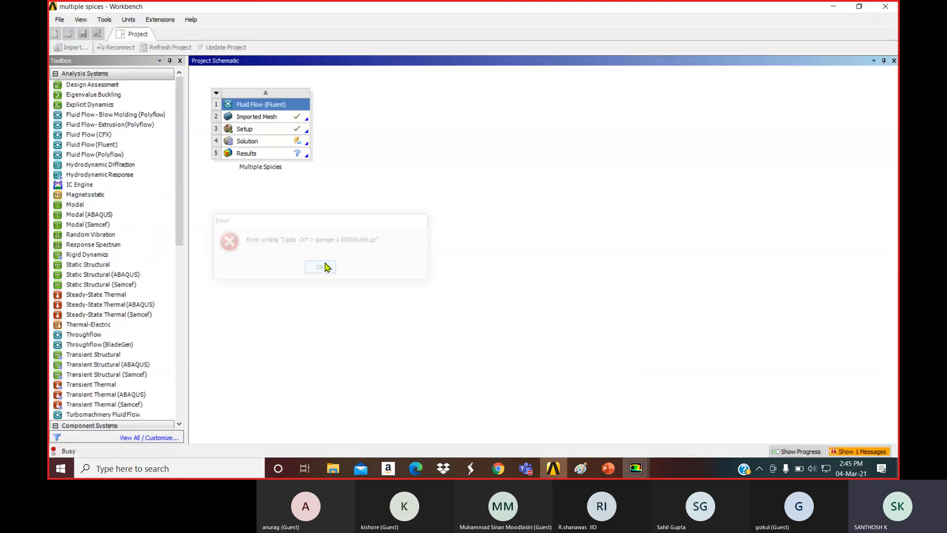
pyautogui.click(489, 297)
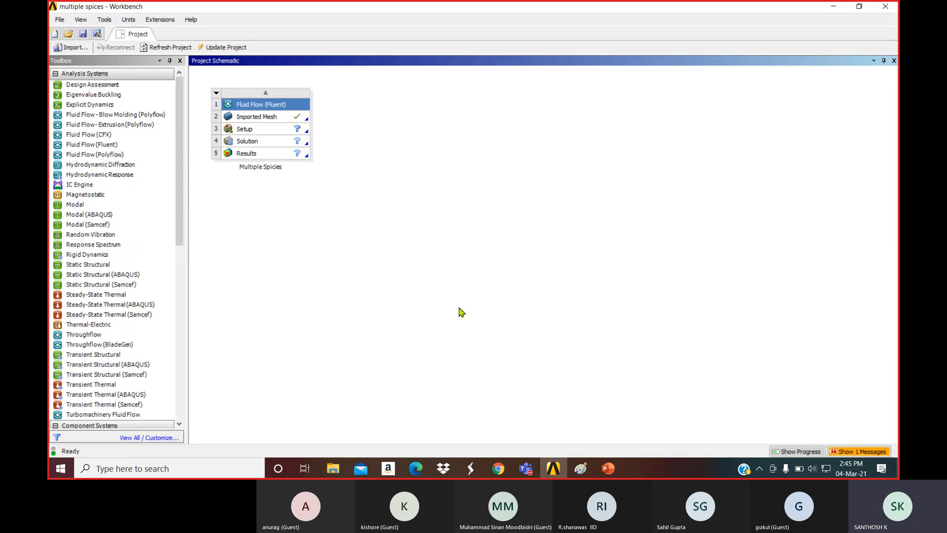
pyautogui.click(546, 466)
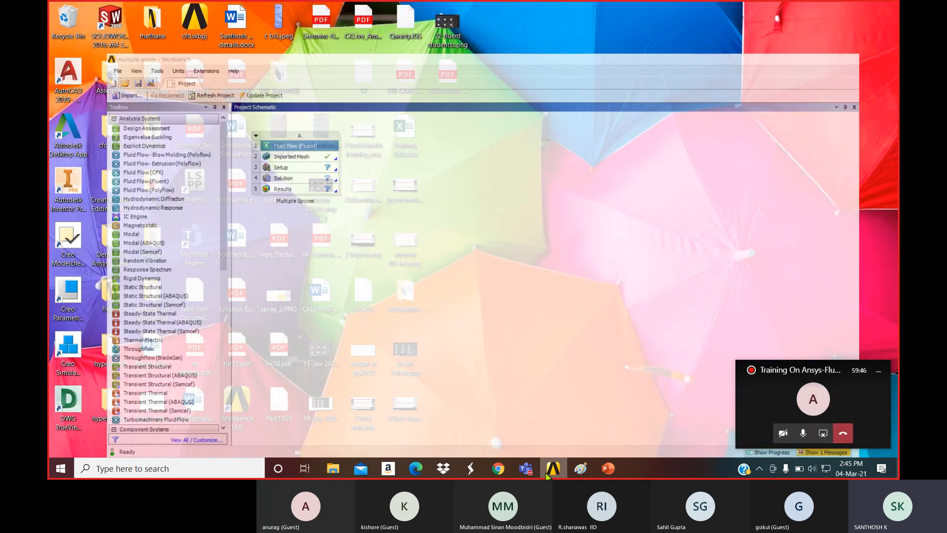
pyautogui.click(546, 466)
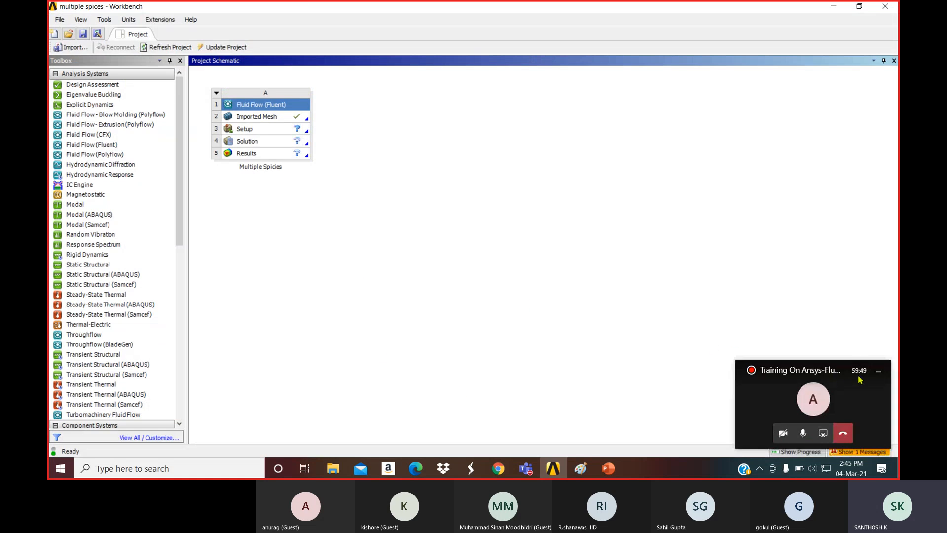
pyautogui.click(879, 373)
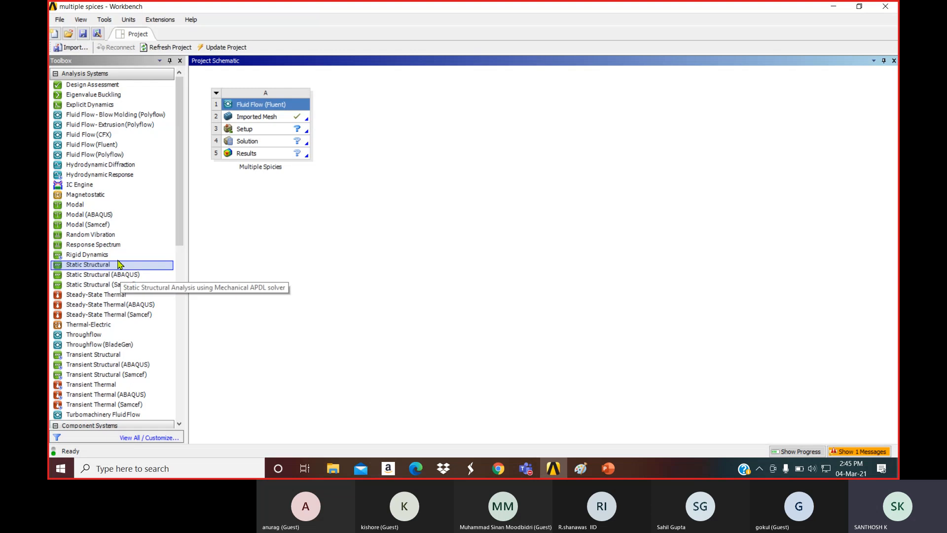
# - Add another Fluid Flow (Fluent) system to the schematic and browse for a Fluent case to import into its Setup
pyautogui.doubleClick(91, 144)
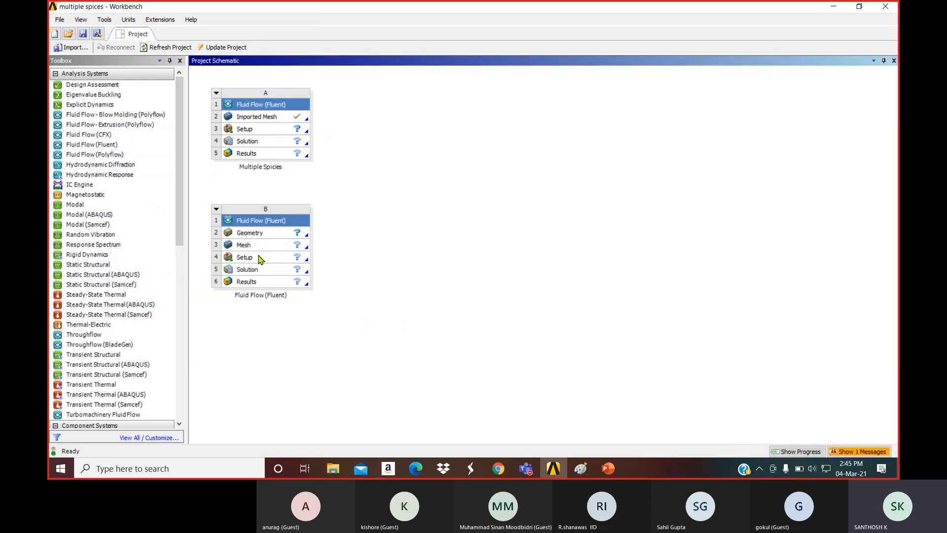
pyautogui.click(260, 260)
pyautogui.rightClick(260, 260)
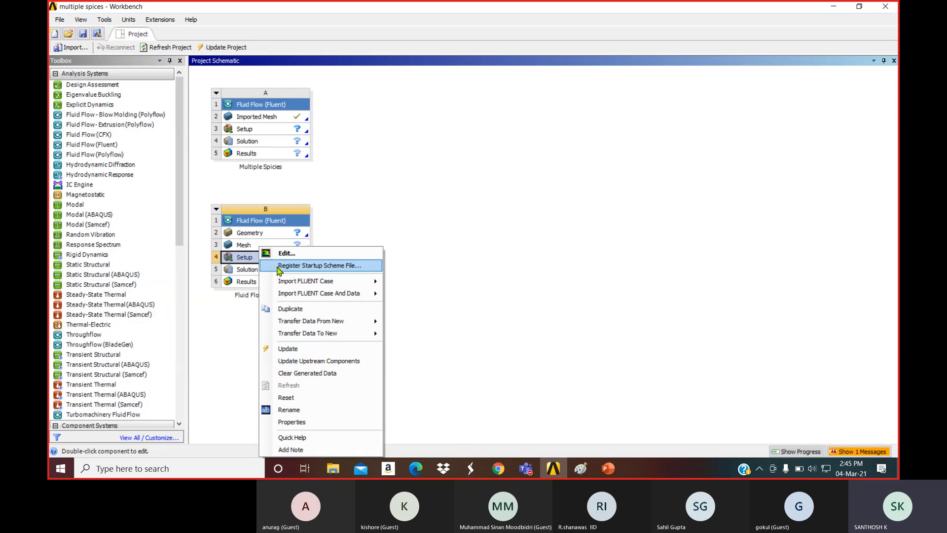
pyautogui.moveTo(366, 294)
pyautogui.click(410, 281)
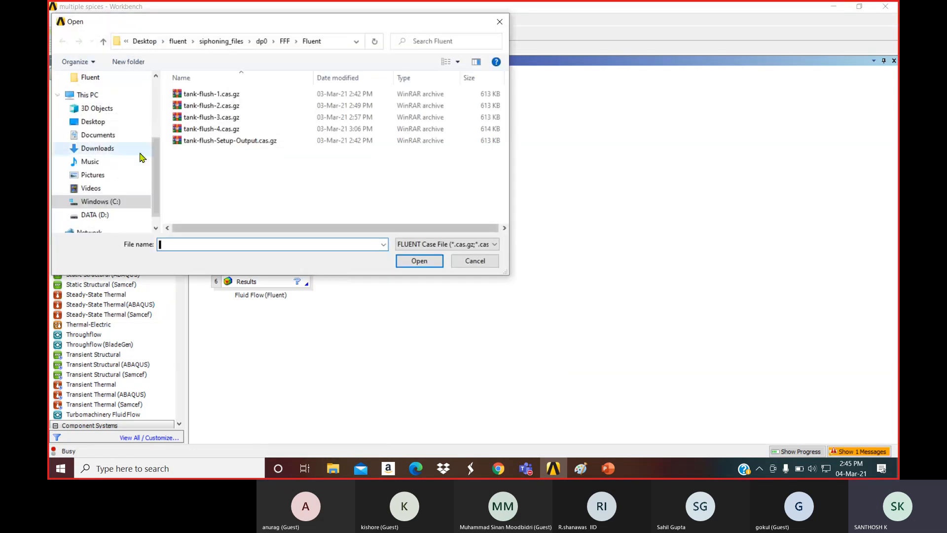
# - Import garage-Setup-Output.cas.gz from the Desktop folder fluent > multiple spices_files > dp0 > FFF > Fluent into the new system's Setup
pyautogui.click(261, 42)
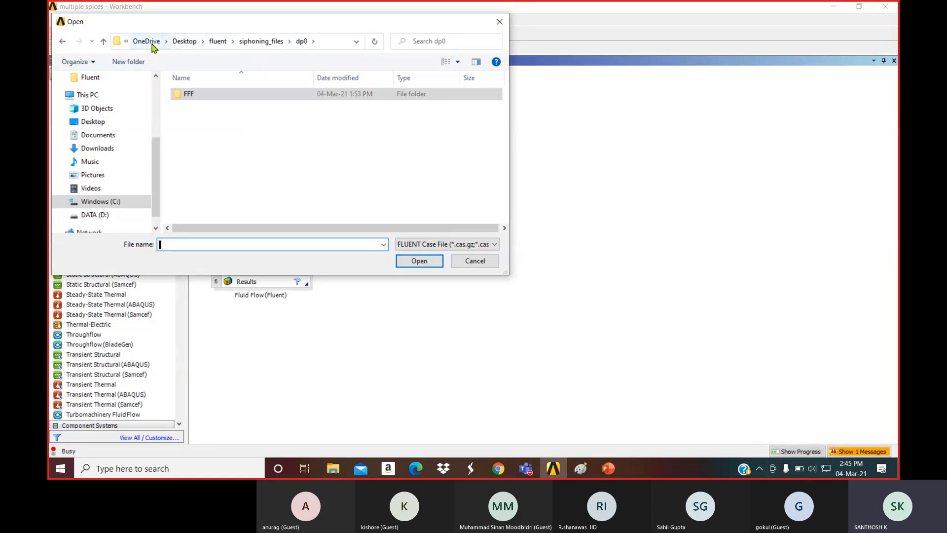
pyautogui.click(93, 122)
pyautogui.doubleClick(218, 140)
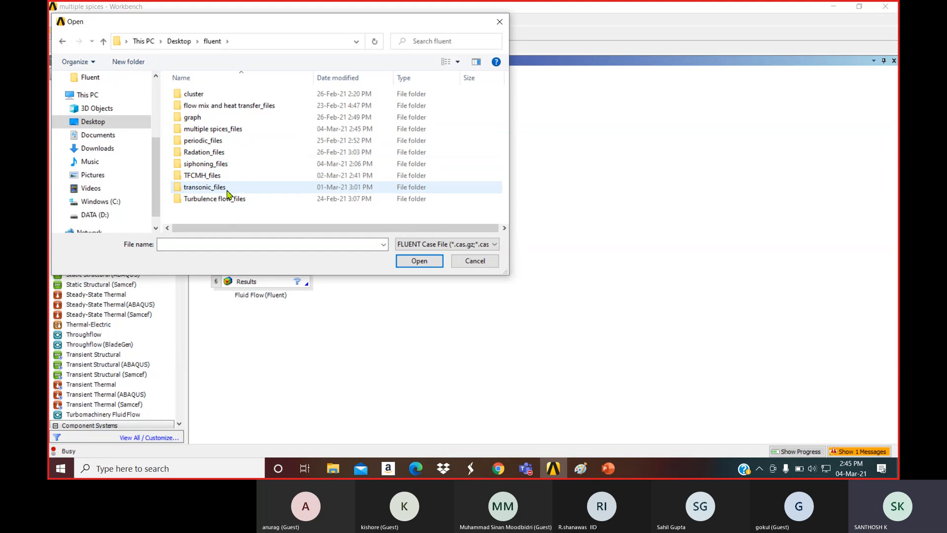
pyautogui.doubleClick(217, 130)
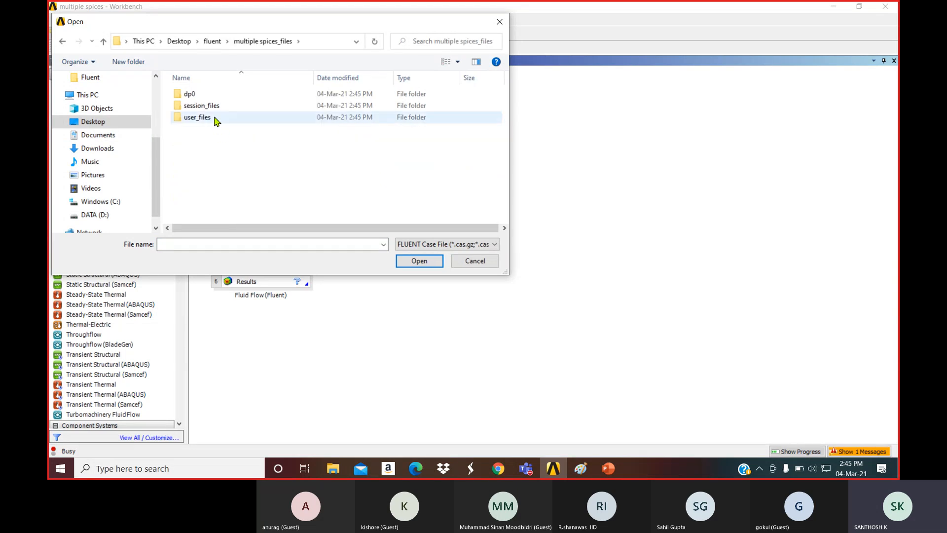
pyautogui.doubleClick(212, 95)
pyautogui.doubleClick(212, 95)
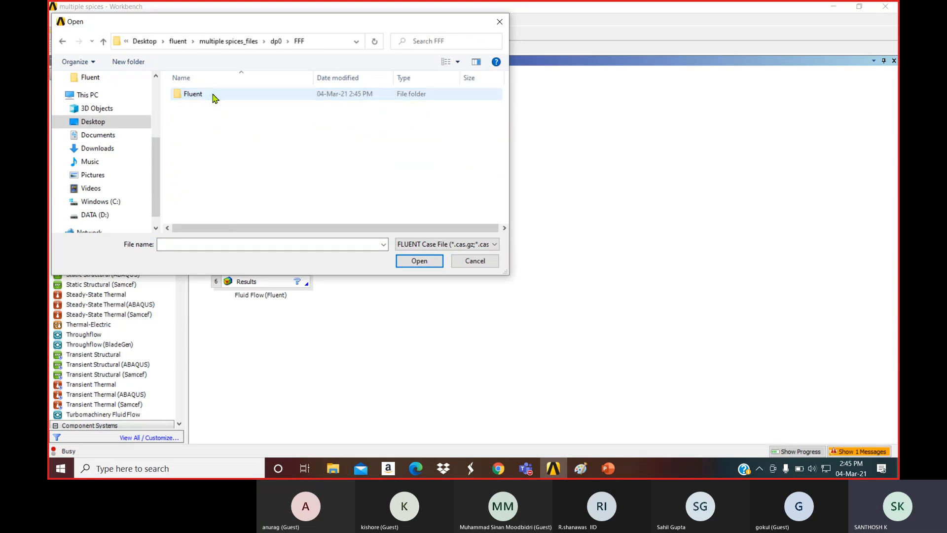
pyautogui.click(213, 97)
pyautogui.doubleClick(213, 96)
pyautogui.click(216, 97)
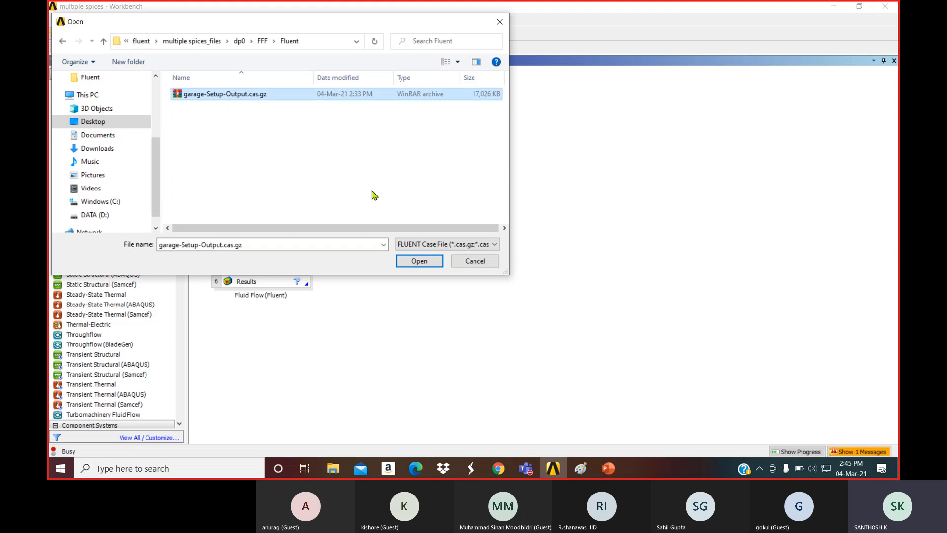
pyautogui.click(416, 263)
pyautogui.click(500, 281)
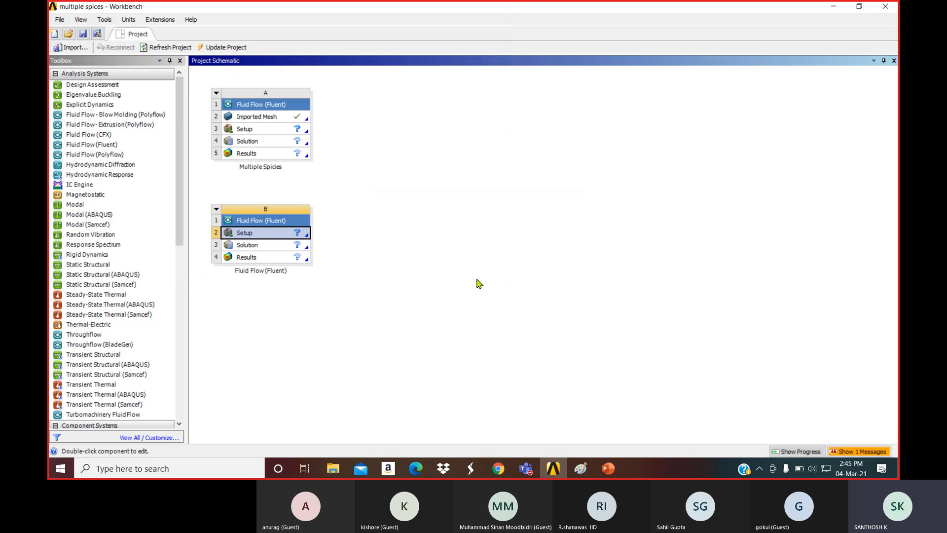
pyautogui.click(471, 284)
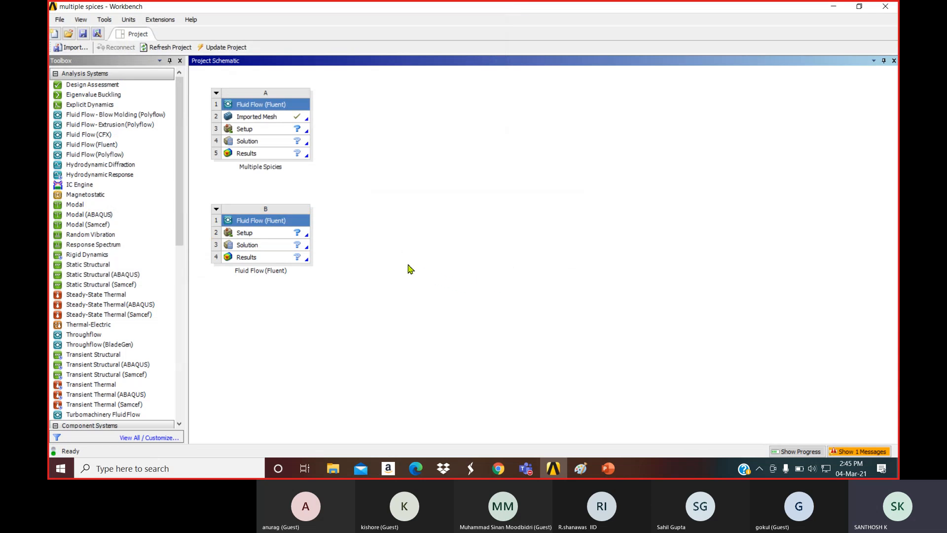
# - Browse for final data to import into the second system's Solution, in Desktop > fluent > multiple spices_files > dp0 > FFF > Fluent
pyautogui.click(275, 246)
pyautogui.rightClick(275, 247)
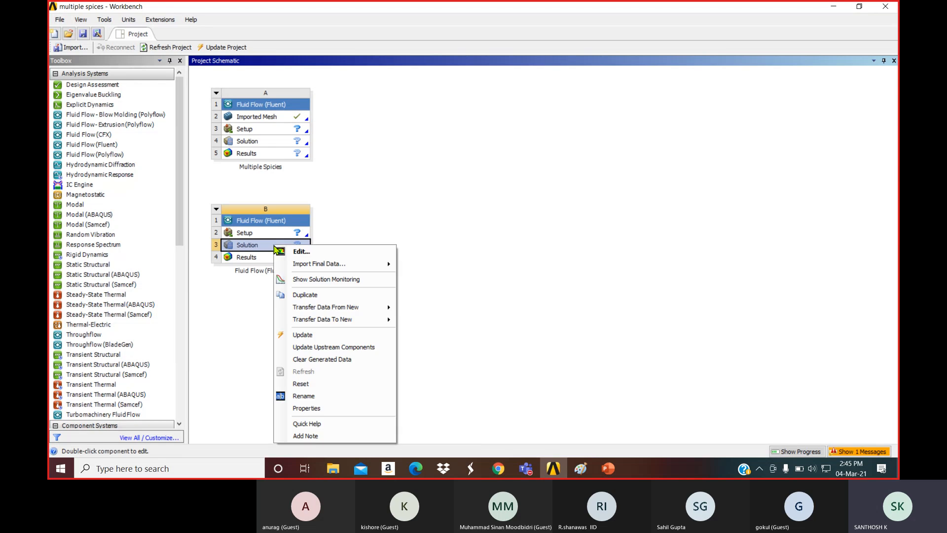
pyautogui.moveTo(321, 264)
pyautogui.click(427, 266)
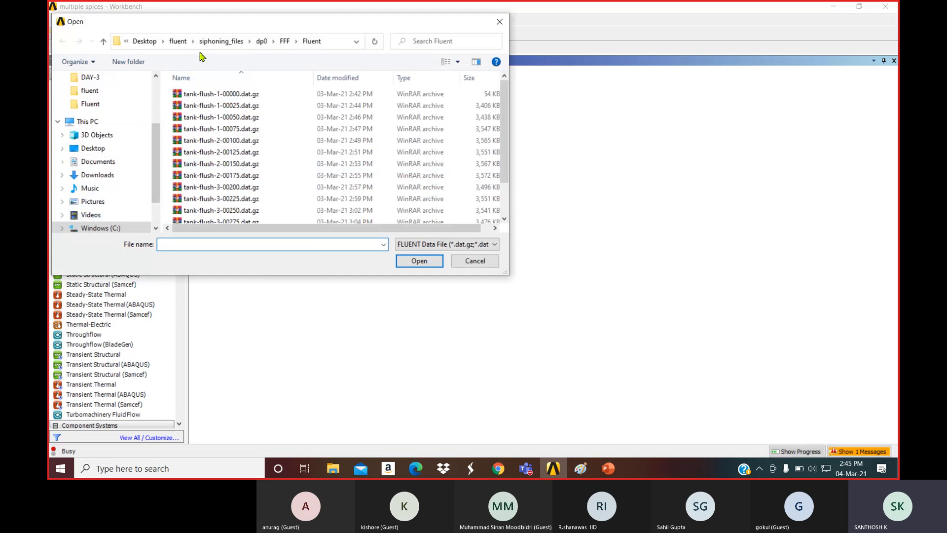
pyautogui.click(178, 41)
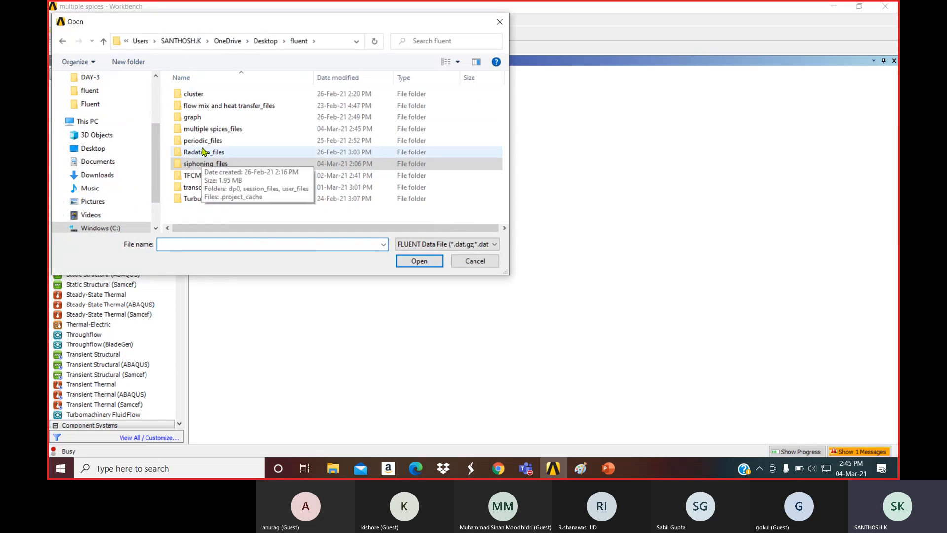
pyautogui.click(204, 129)
pyautogui.doubleClick(205, 130)
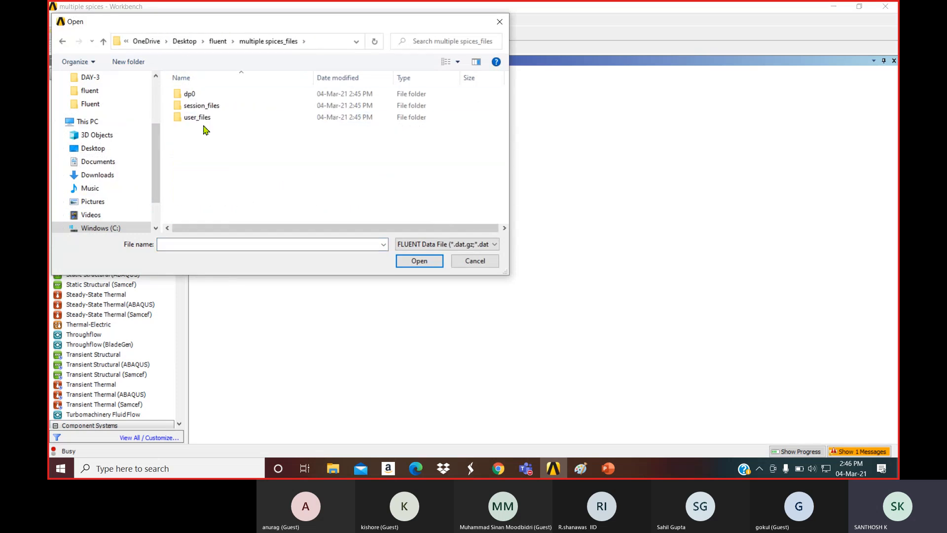
pyautogui.doubleClick(213, 93)
pyautogui.doubleClick(210, 95)
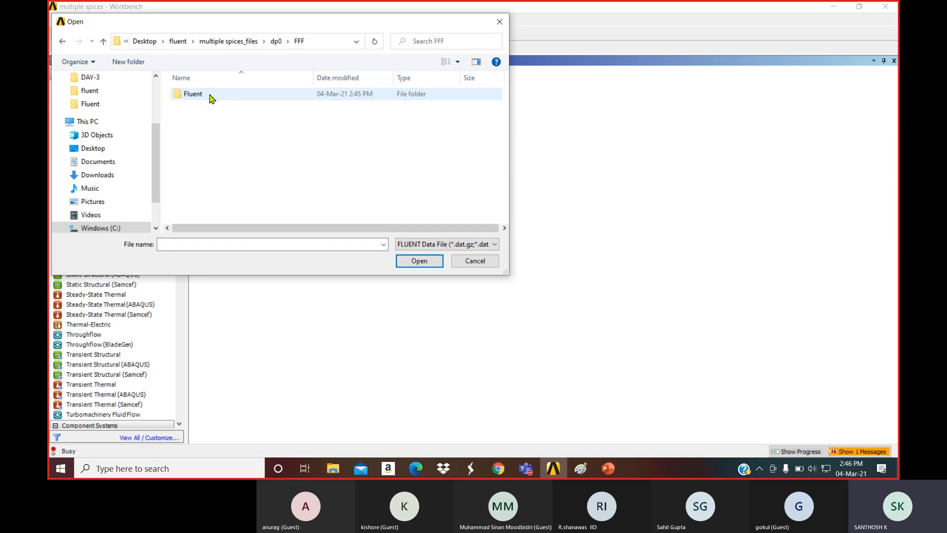
pyautogui.doubleClick(211, 94)
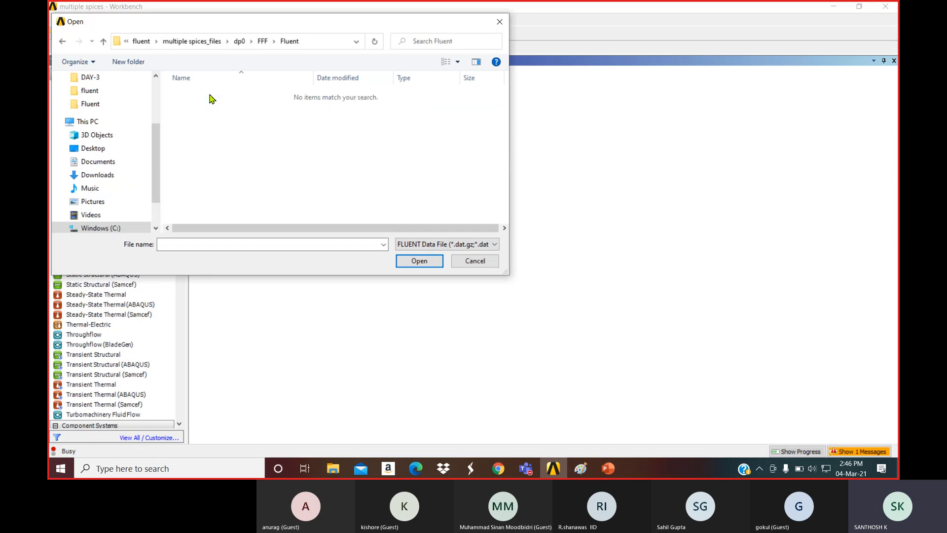
pyautogui.click(415, 247)
pyautogui.click(415, 250)
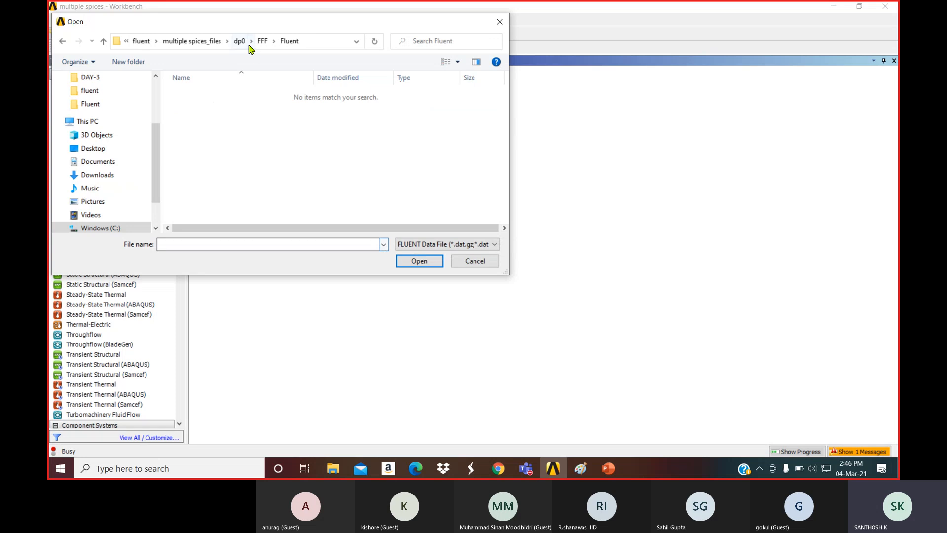
# - Search the other dp0 subfolders, including global > MECH, and recheck FFF > Fluent for a Fluent data file
pyautogui.click(263, 41)
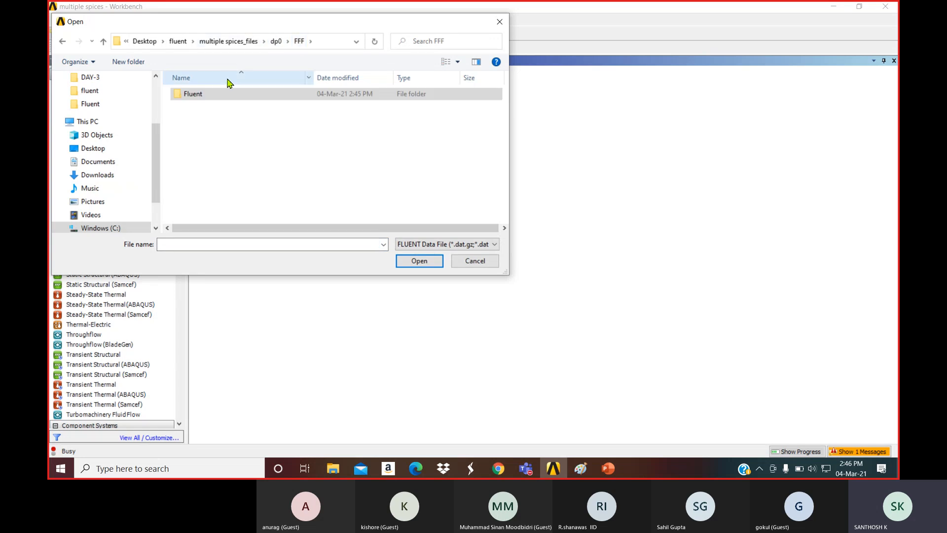
pyautogui.click(273, 42)
pyautogui.doubleClick(204, 104)
pyautogui.doubleClick(205, 99)
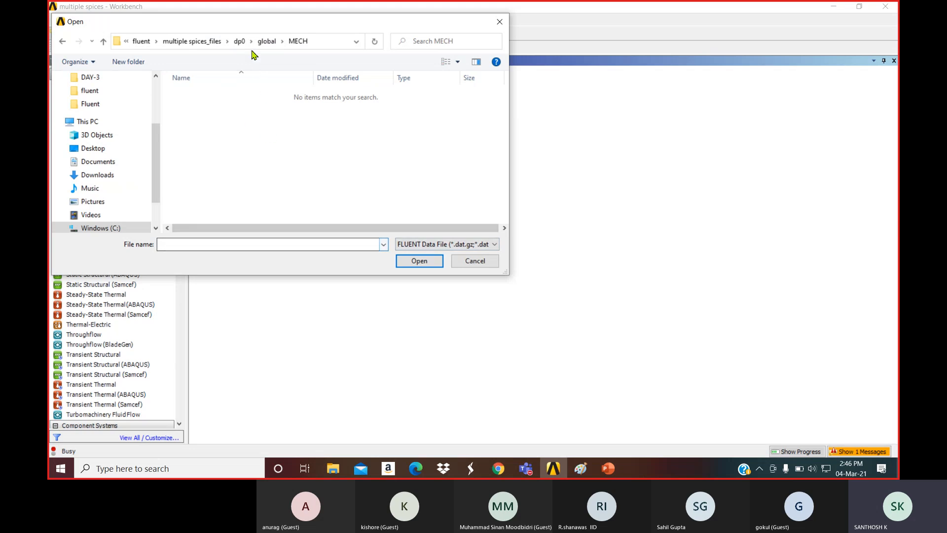
pyautogui.click(385, 247)
pyautogui.click(383, 247)
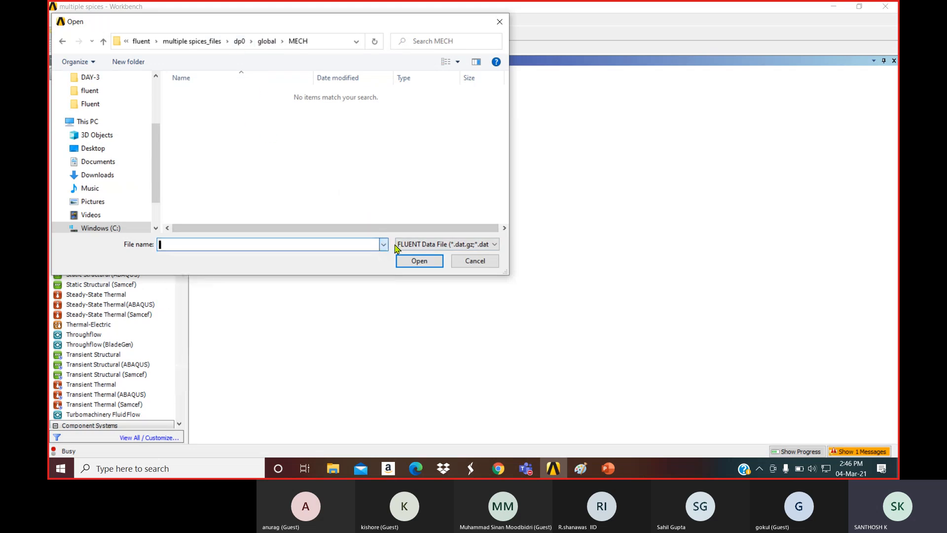
pyautogui.click(412, 244)
pyautogui.click(409, 245)
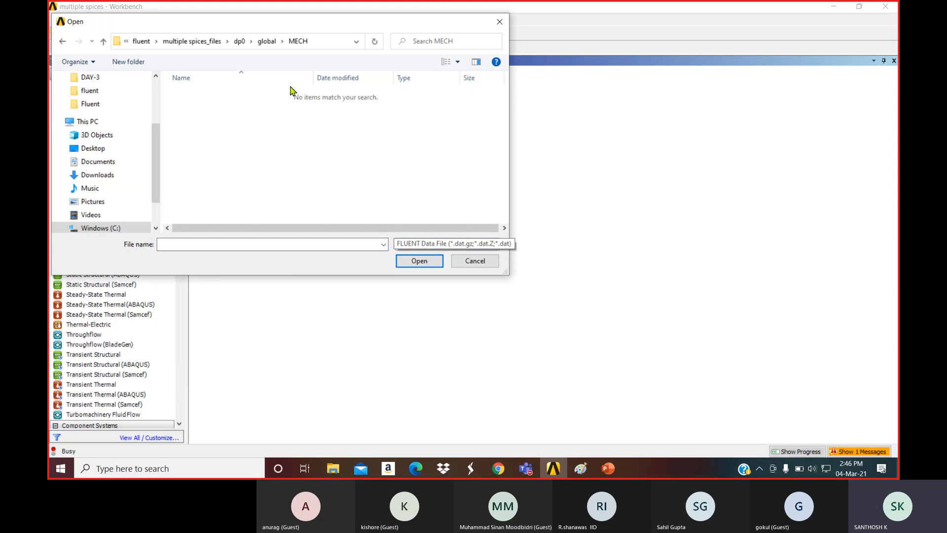
pyautogui.click(239, 42)
pyautogui.click(207, 96)
pyautogui.doubleClick(207, 97)
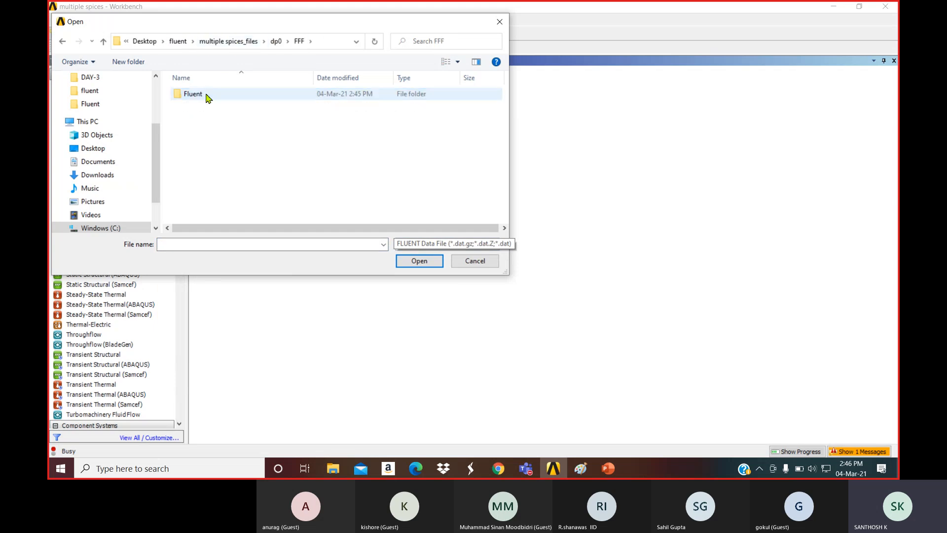
pyautogui.doubleClick(202, 95)
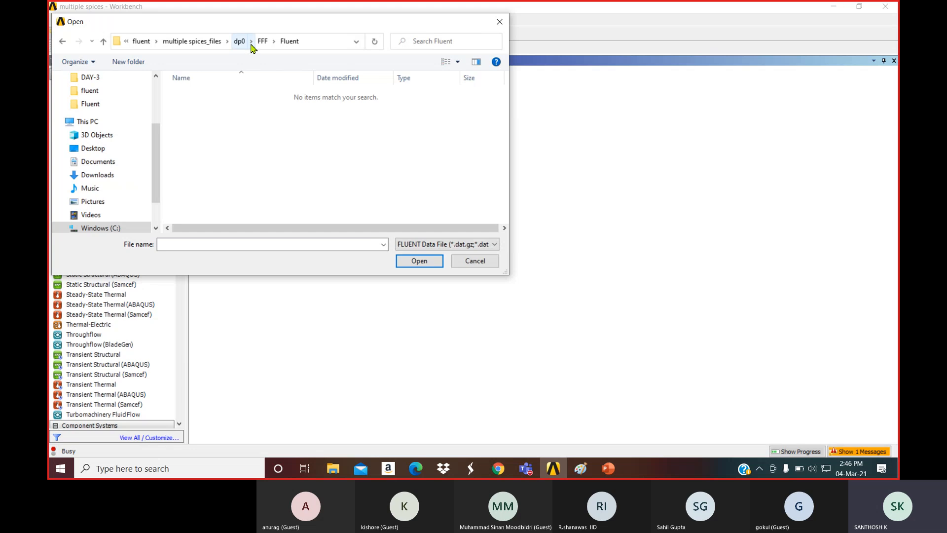
# - Search DATA (D:) > ITA > CFD > Fluid anlysis Materials for case and data folders, including hands-on files (case&data), and cancel the import
pyautogui.scroll(-2, 159, 180)
pyautogui.click(111, 204)
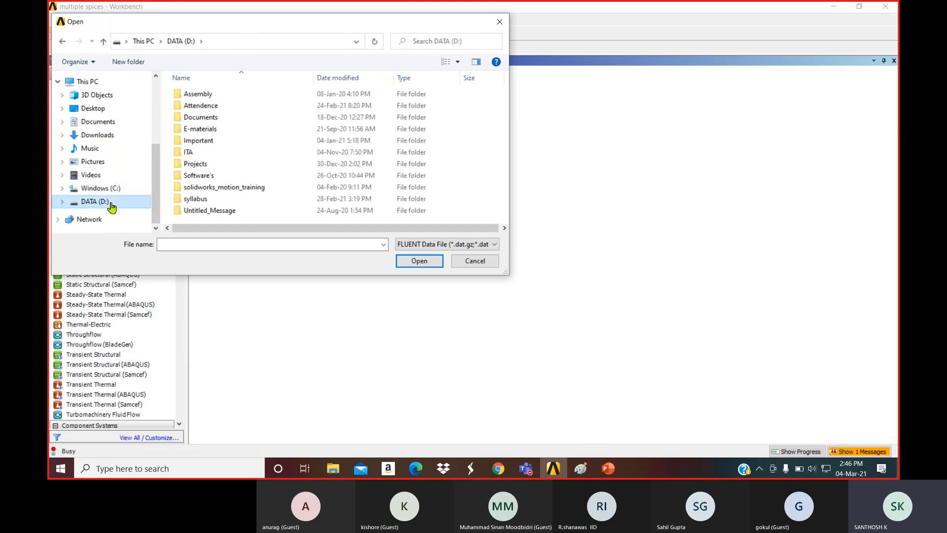
pyautogui.doubleClick(200, 153)
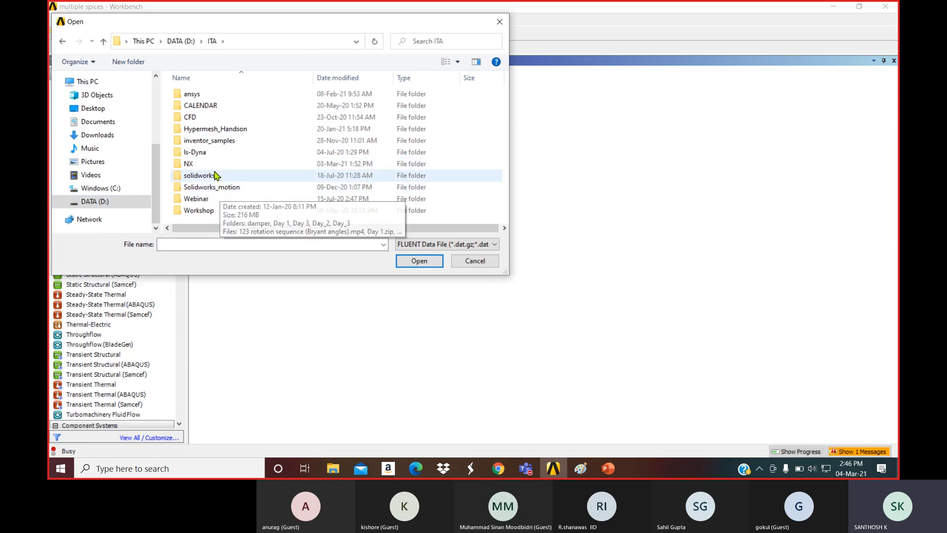
pyautogui.doubleClick(207, 118)
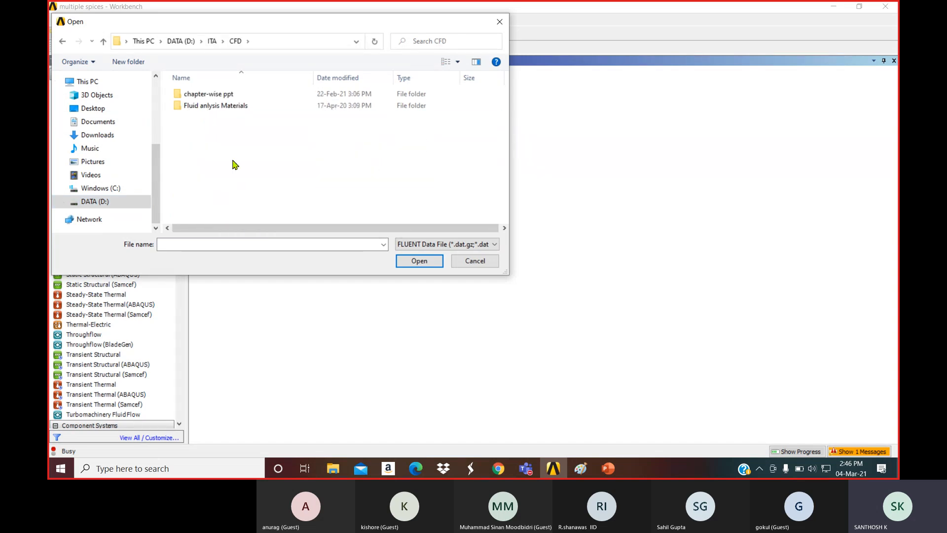
pyautogui.doubleClick(233, 106)
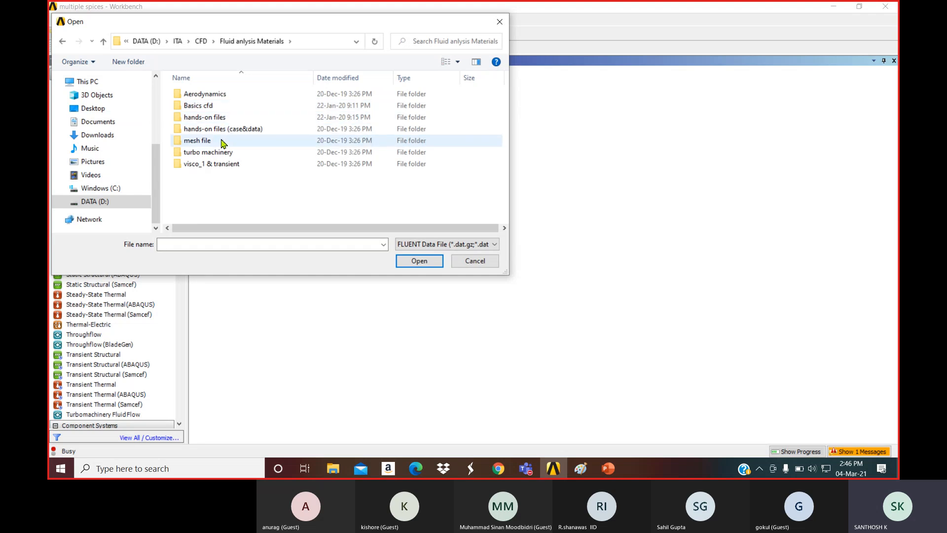
pyautogui.doubleClick(219, 118)
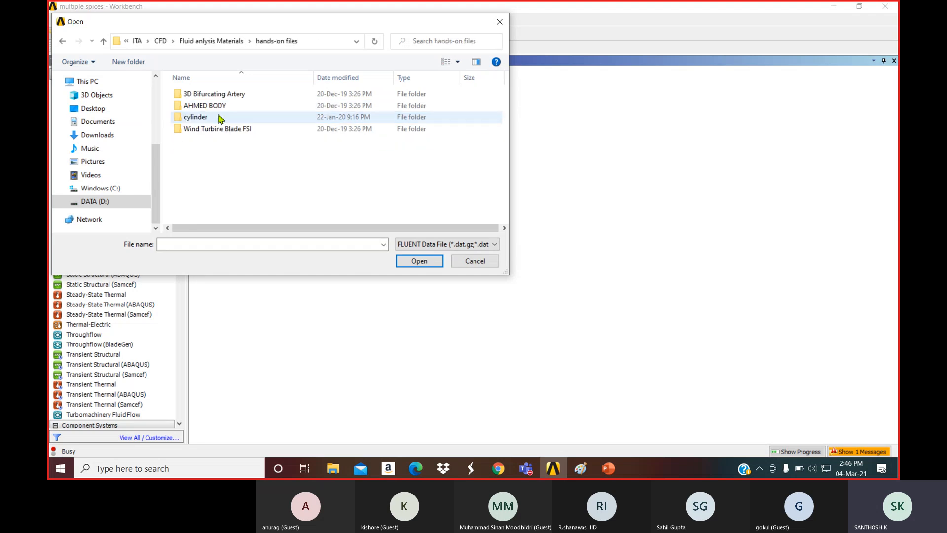
pyautogui.click(62, 41)
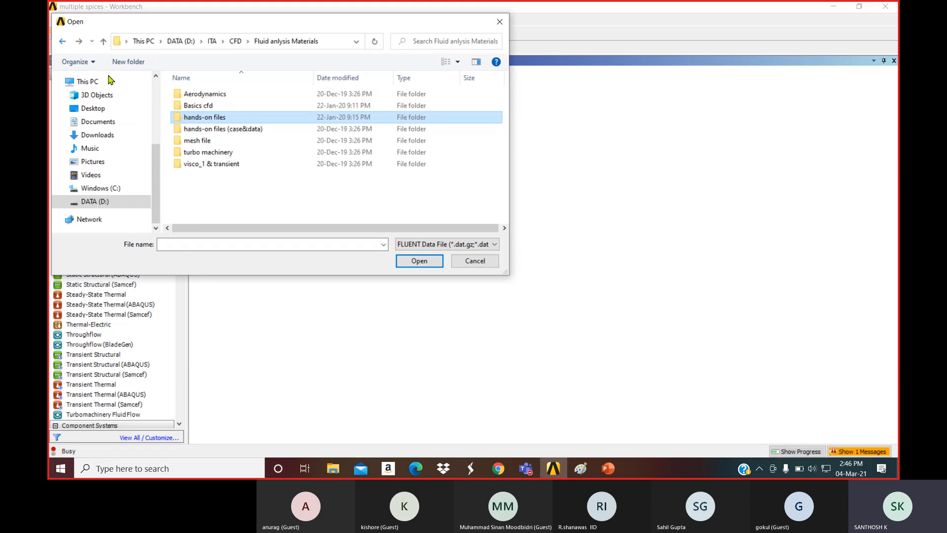
pyautogui.doubleClick(197, 129)
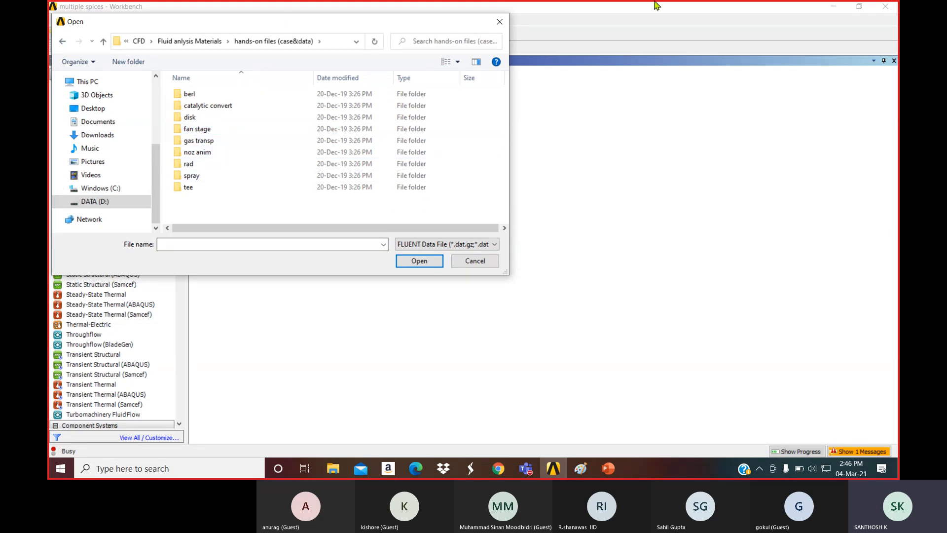
pyautogui.click(500, 22)
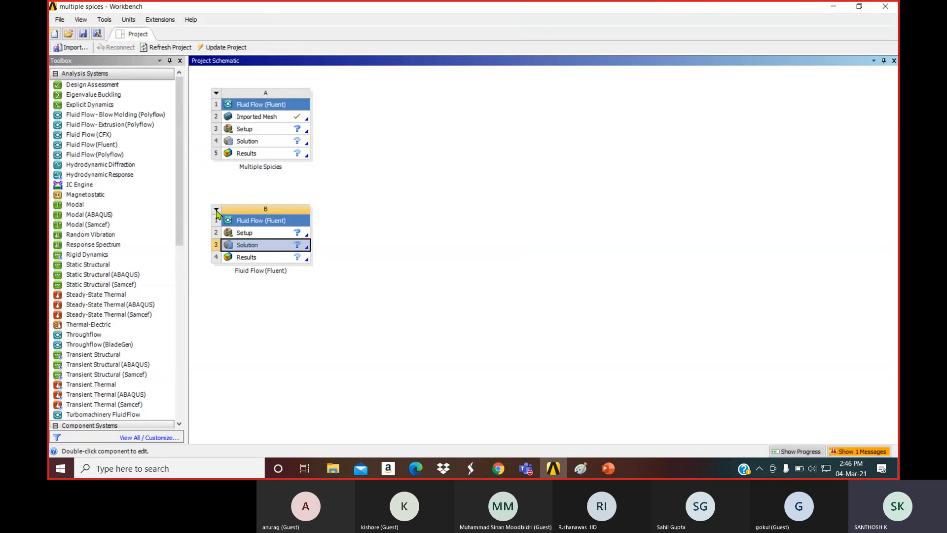
# - Delete the second Fluid Flow (Fluent) system from the project schematic
pyautogui.rightClick(215, 215)
pyautogui.click(251, 277)
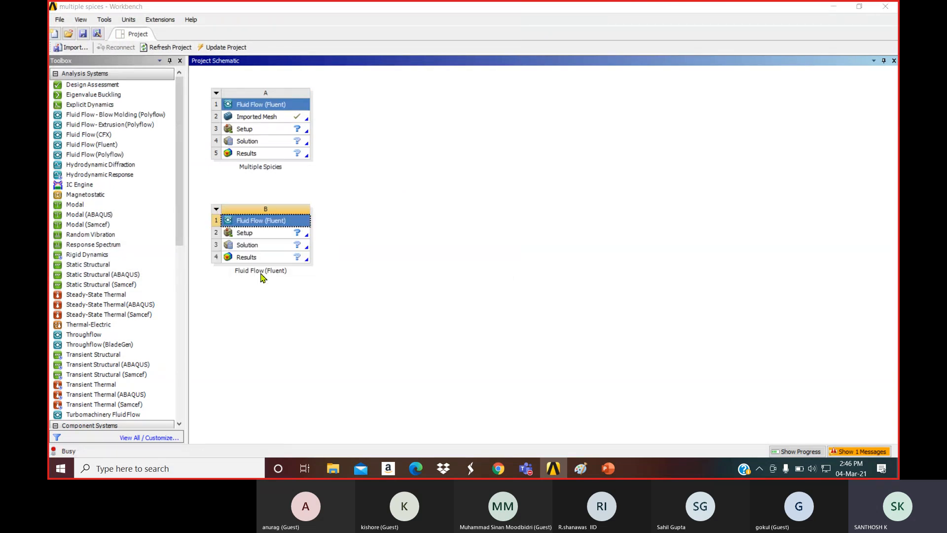
pyautogui.click(481, 258)
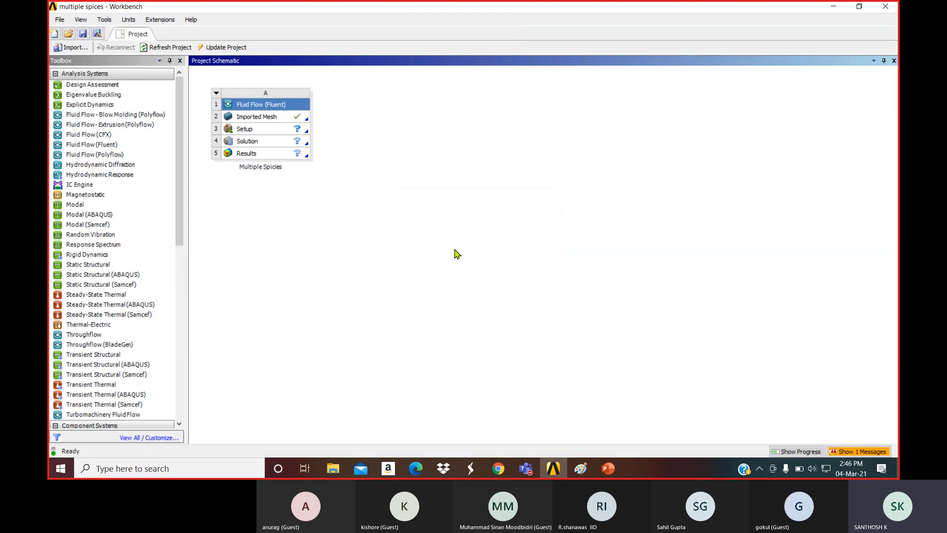
# - Switch to the desktop and inspect the saved garage files in the folder fluent > multiple spices_files > dp0 > FFF > Fluent
pyautogui.click(834, 8)
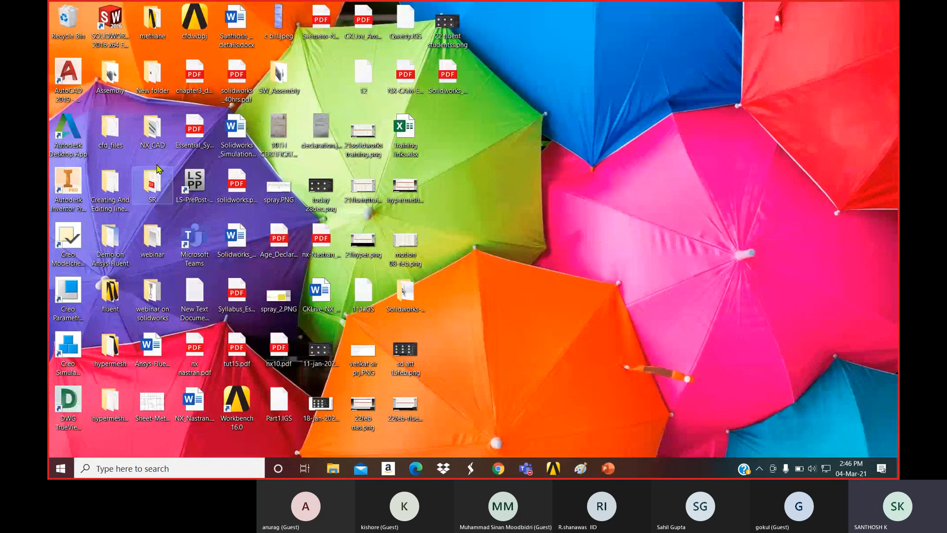
pyautogui.doubleClick(153, 131)
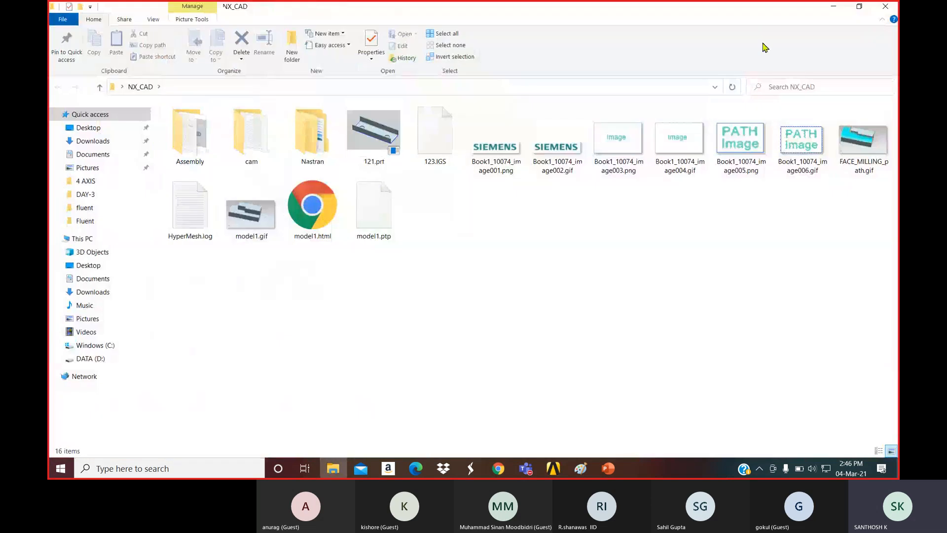
pyautogui.click(885, 6)
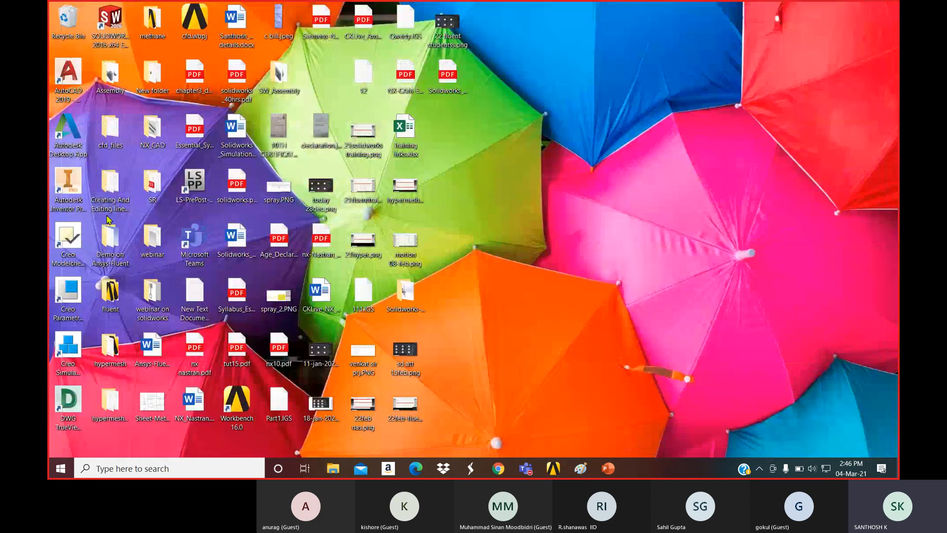
pyautogui.doubleClick(109, 294)
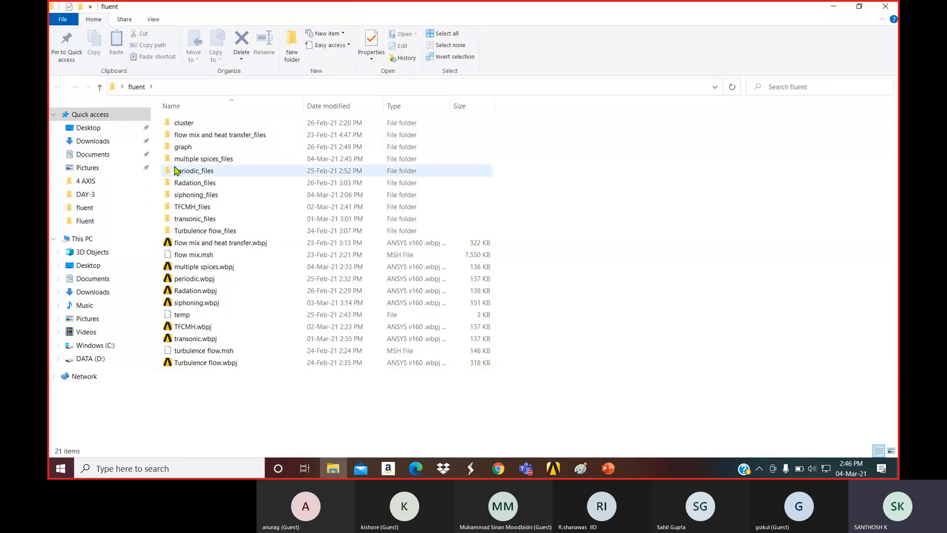
pyautogui.click(191, 161)
pyautogui.doubleClick(192, 160)
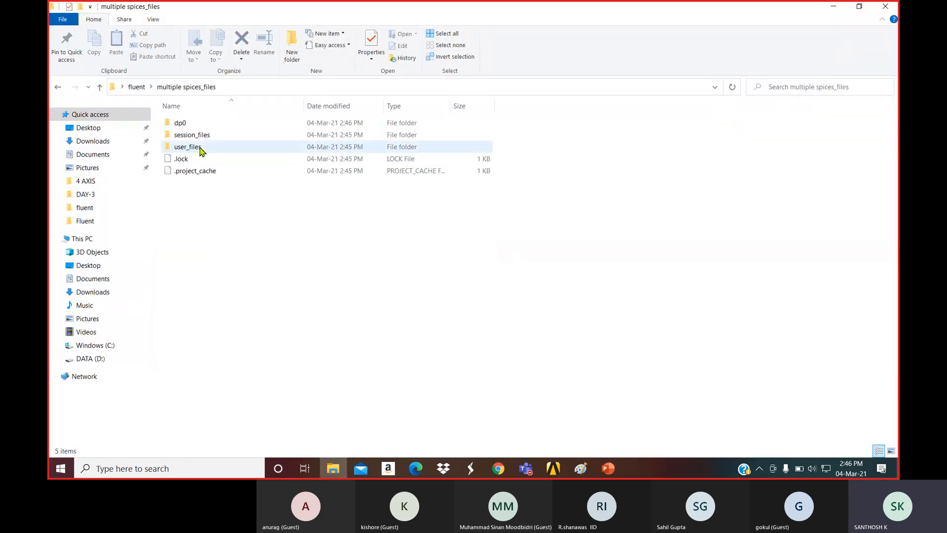
pyautogui.doubleClick(211, 124)
pyautogui.doubleClick(212, 125)
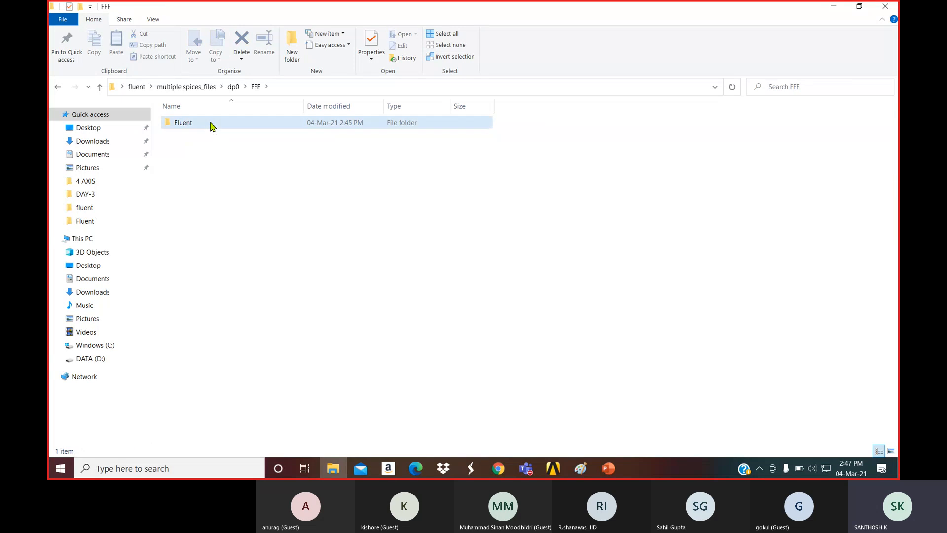
pyautogui.doubleClick(212, 125)
pyautogui.click(206, 137)
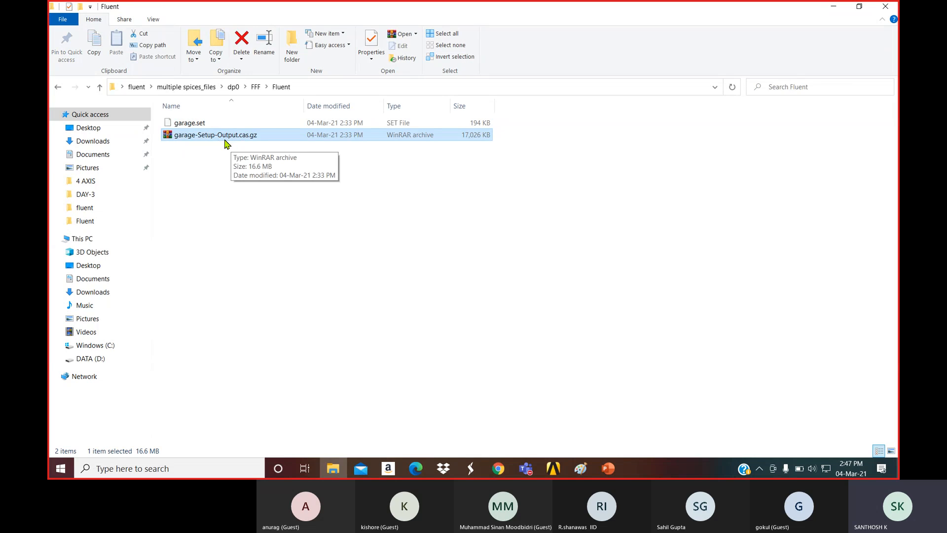
# - Check the dp0 and session_files folders in multiple spices_files for solution data, and return to the desktop
pyautogui.click(57, 89)
pyautogui.click(58, 88)
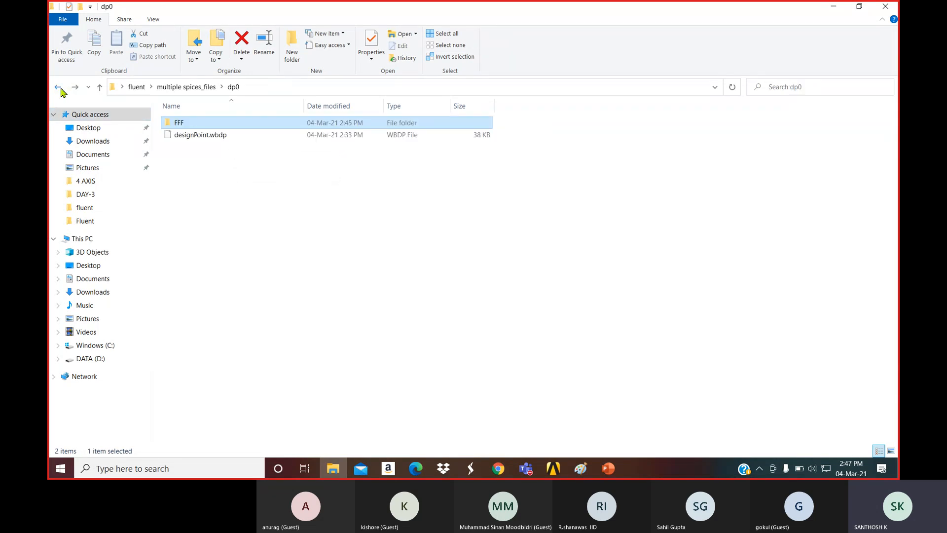
pyautogui.click(59, 88)
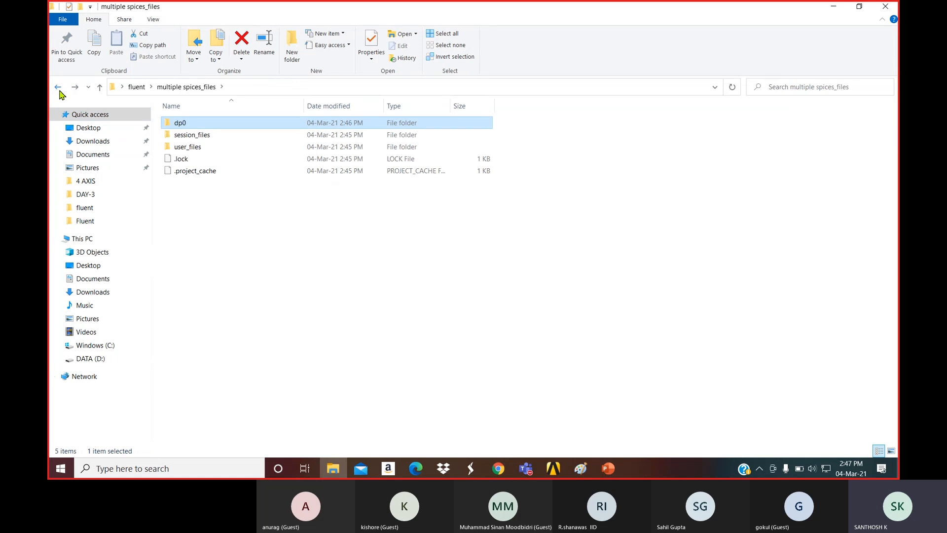
pyautogui.doubleClick(193, 133)
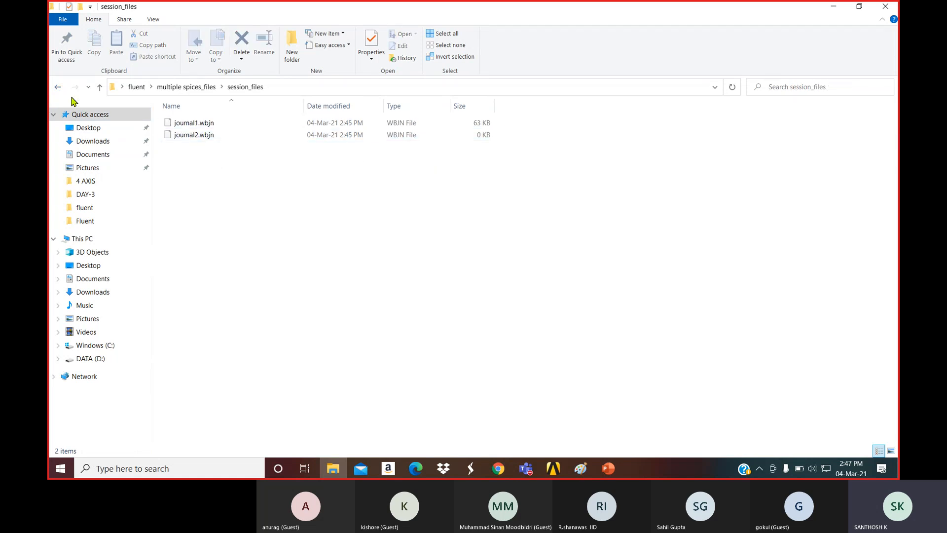
pyautogui.click(58, 87)
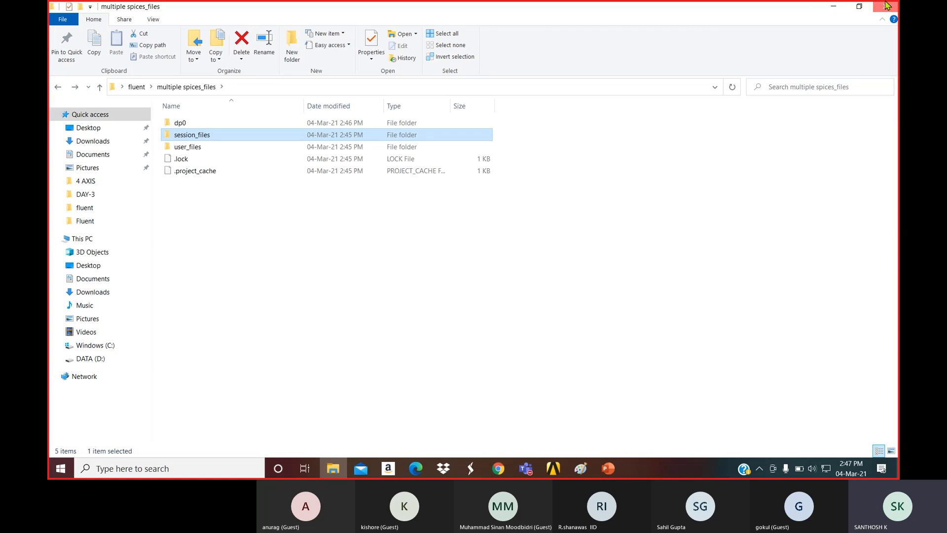
pyautogui.click(833, 7)
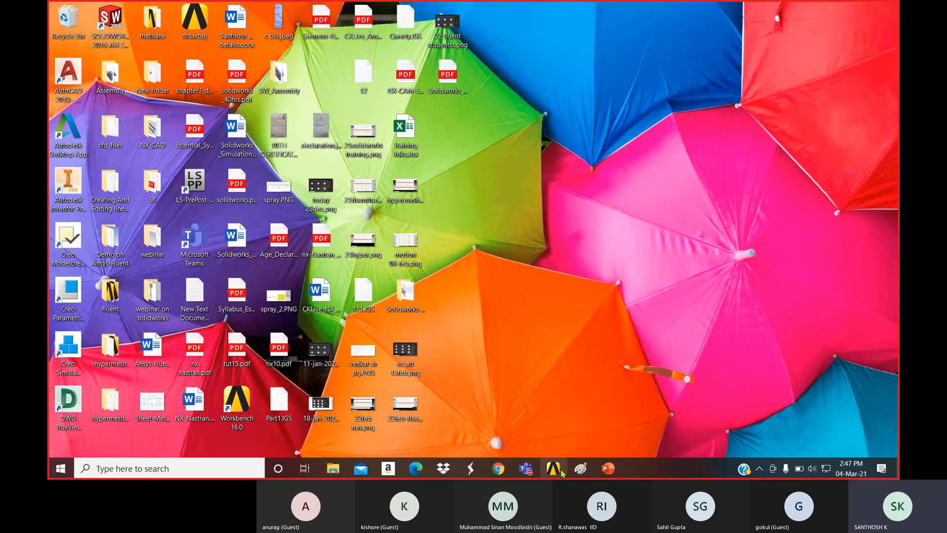
# - Return to Workbench and open the Setup of the Multiple Spicies system in Fluent with double precision and serial processing, with the window maximized
pyautogui.moveTo(552, 468)
pyautogui.click(558, 430)
pyautogui.click(273, 130)
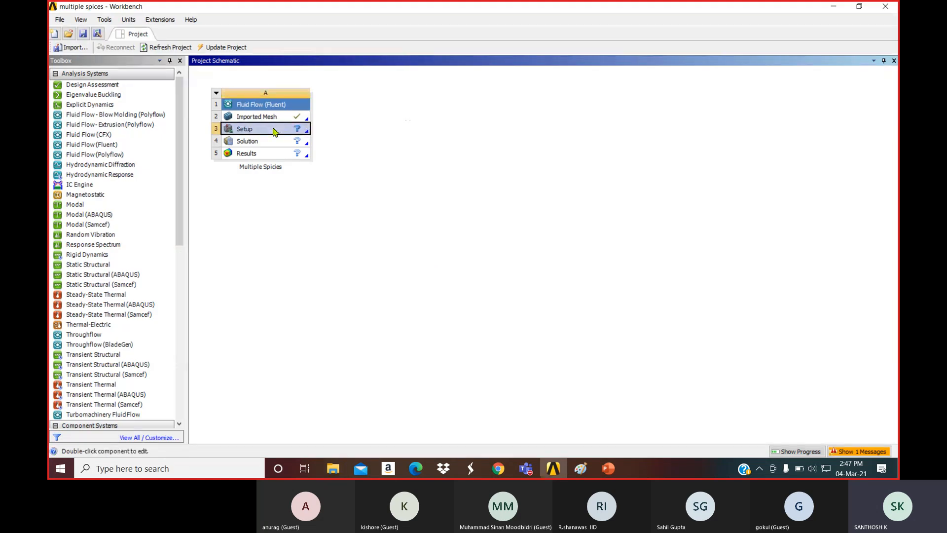
pyautogui.doubleClick(273, 130)
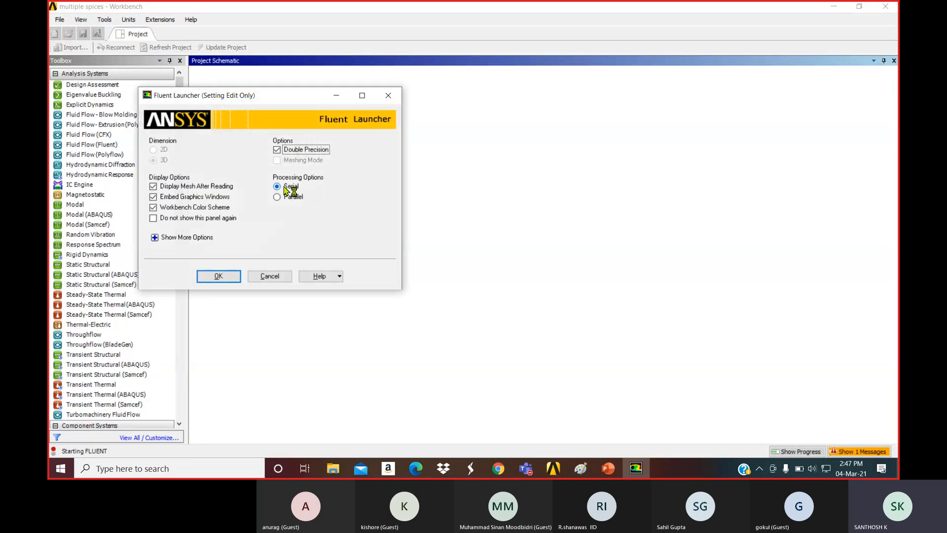
pyautogui.click(233, 278)
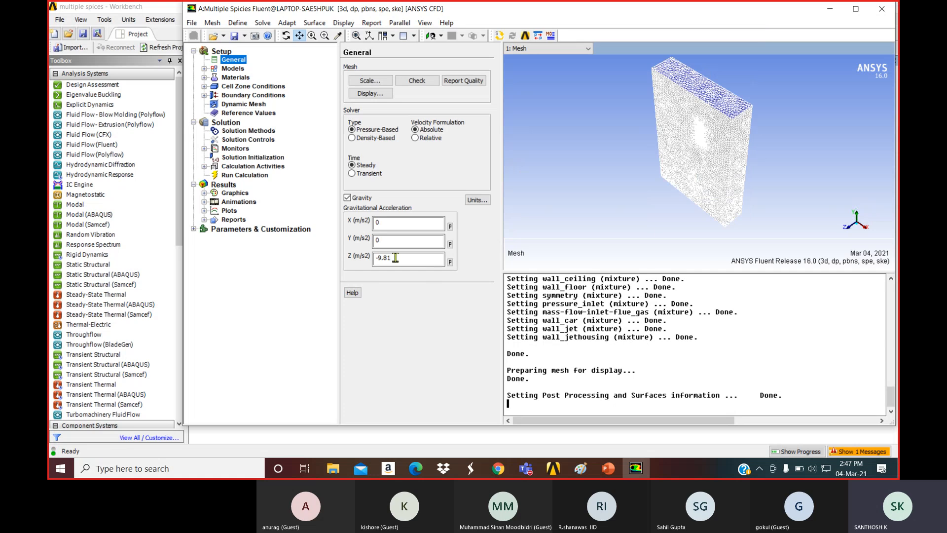
pyautogui.click(856, 9)
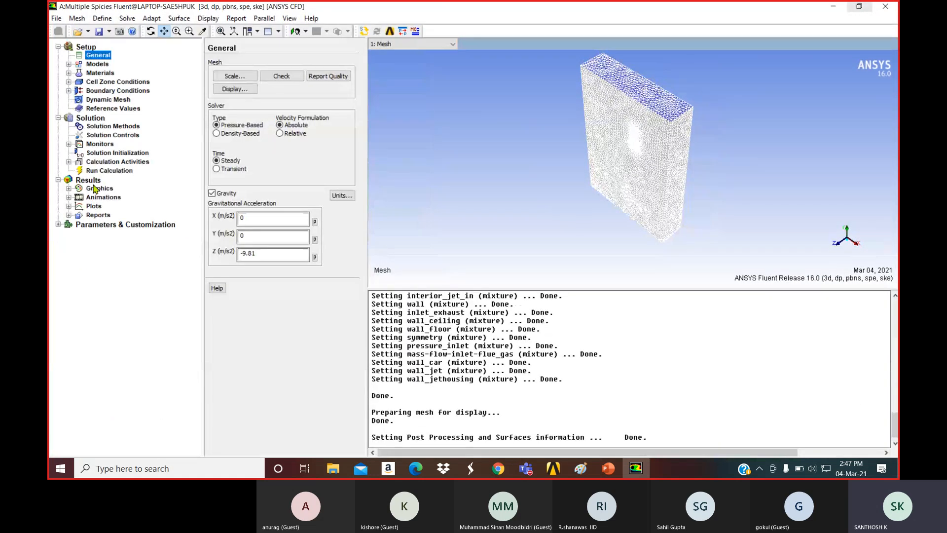
# - Choose standard initialization and set both the turbulent dissipation rate and the turbulent kinetic energy to 0.01
pyautogui.click(113, 152)
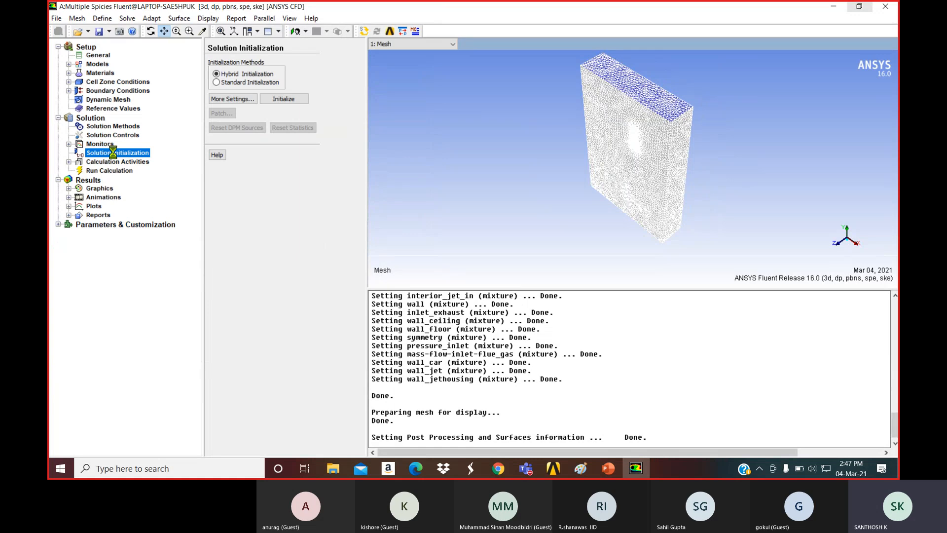
pyautogui.click(217, 82)
pyautogui.moveTo(354, 236); pyautogui.dragTo(354, 257)
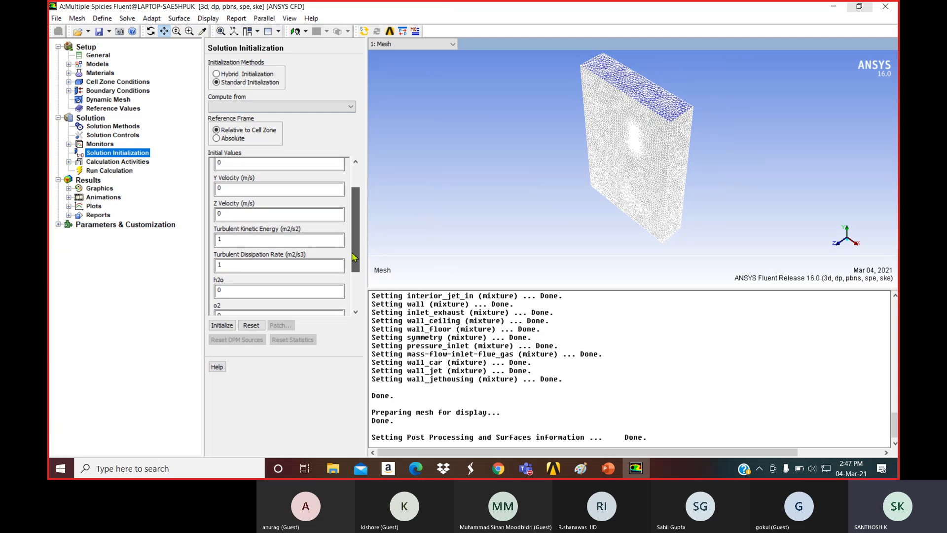
pyautogui.click(300, 264)
pyautogui.press('BackSpace')
pyautogui.write('0')
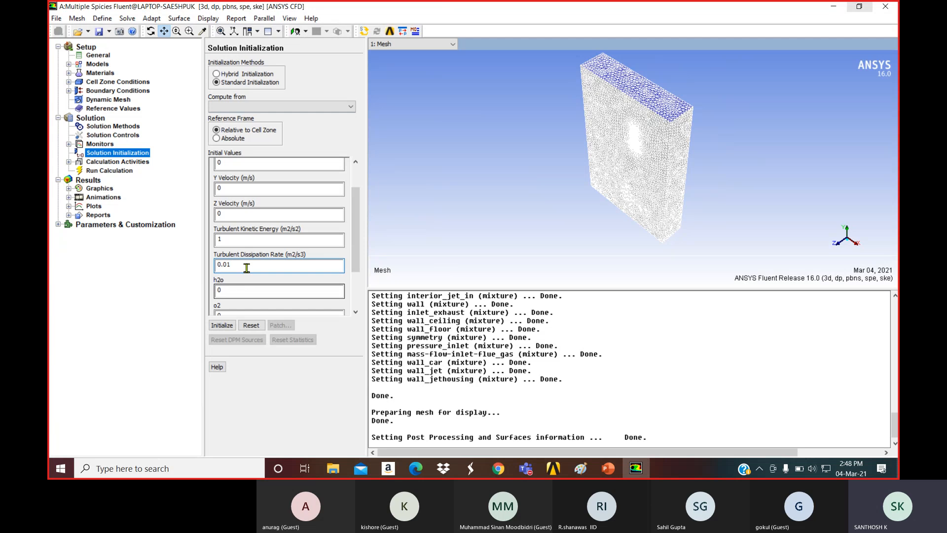
pyautogui.click(246, 241)
pyautogui.press('BackSpace')
pyautogui.write('0')
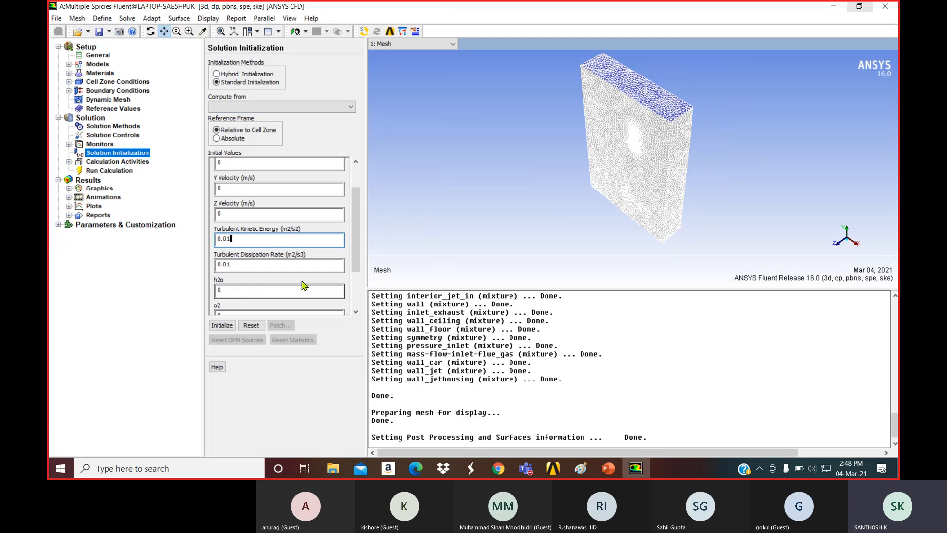
# - Set the initial o2 value to 0.23 and initialize the solution
pyautogui.moveTo(358, 265); pyautogui.dragTo(359, 287)
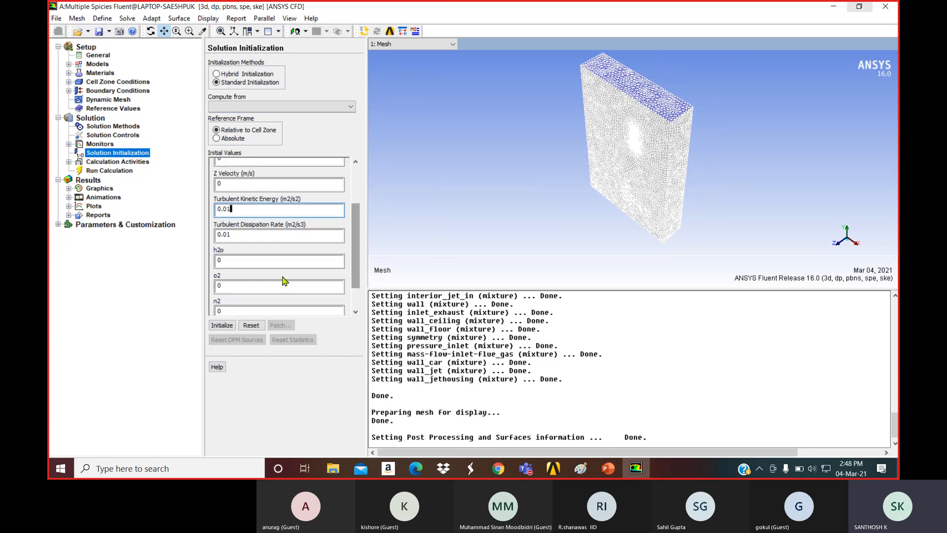
pyautogui.moveTo(221, 285); pyautogui.dragTo(170, 284)
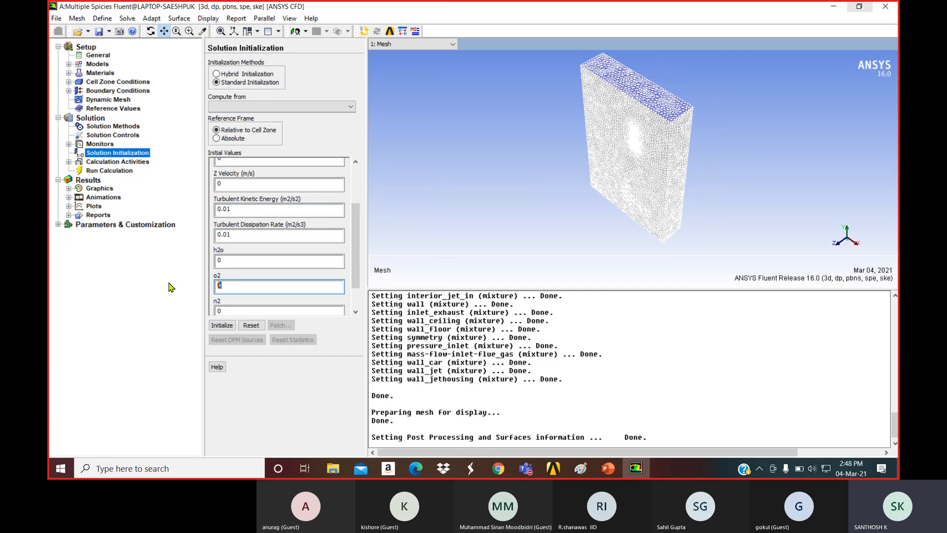
pyautogui.write('0')
pyautogui.scroll(-1, 296, 276)
pyautogui.click(221, 325)
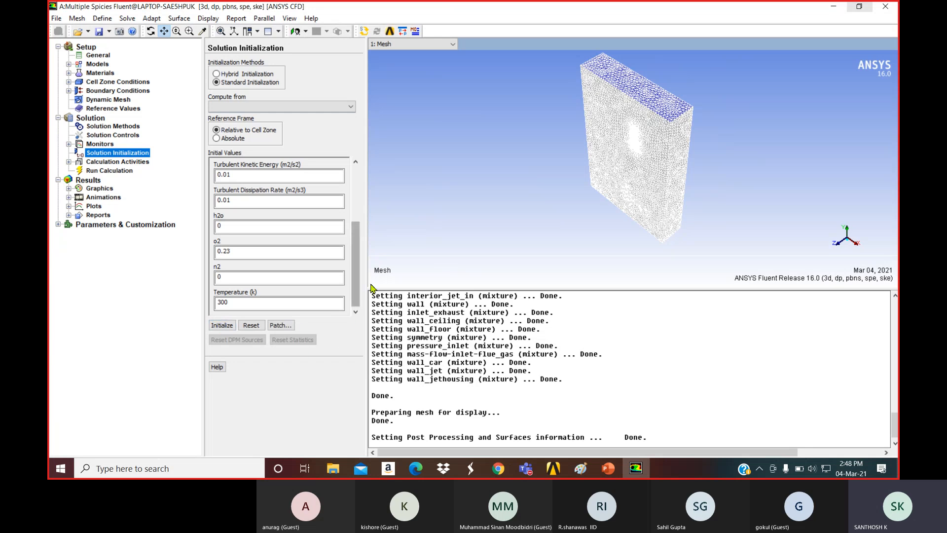
# - Set the number of iterations to 25 and start the calculation
pyautogui.click(107, 170)
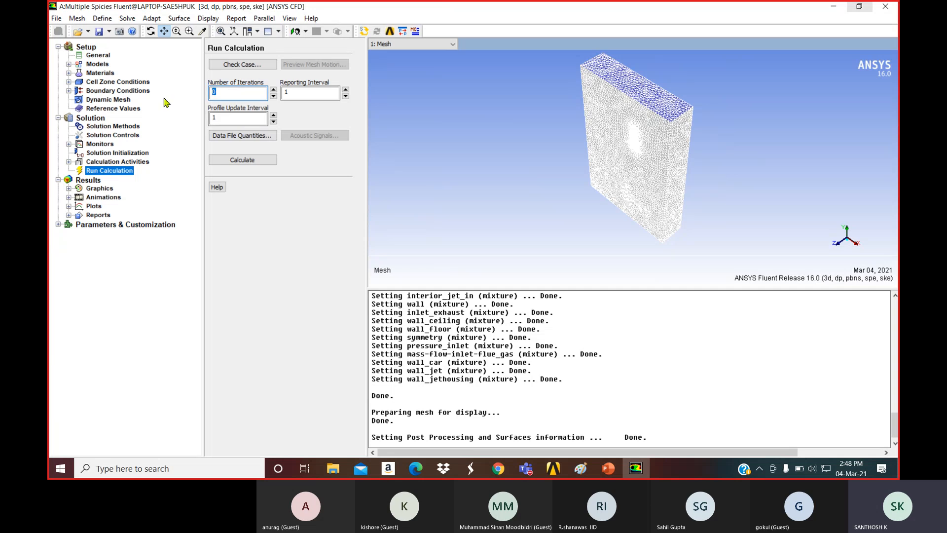
pyautogui.write('25')
pyautogui.click(229, 156)
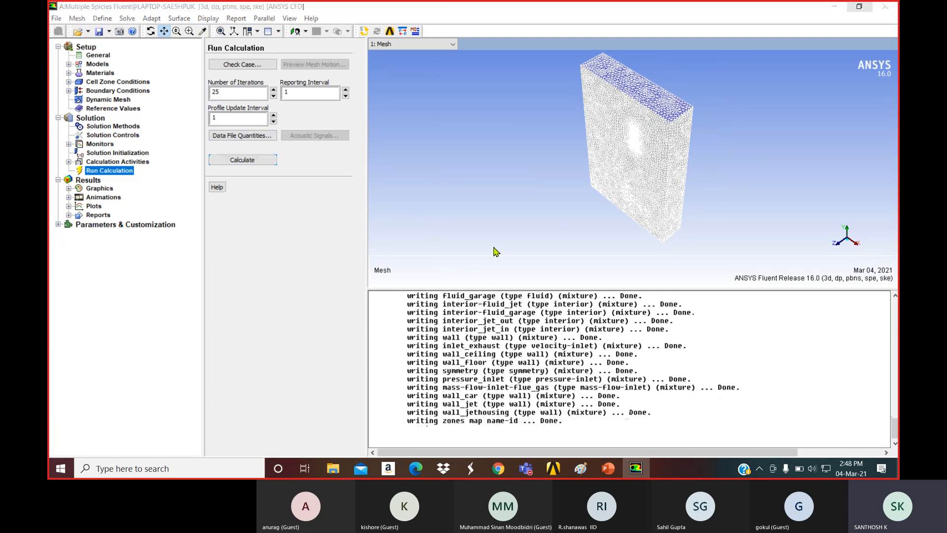
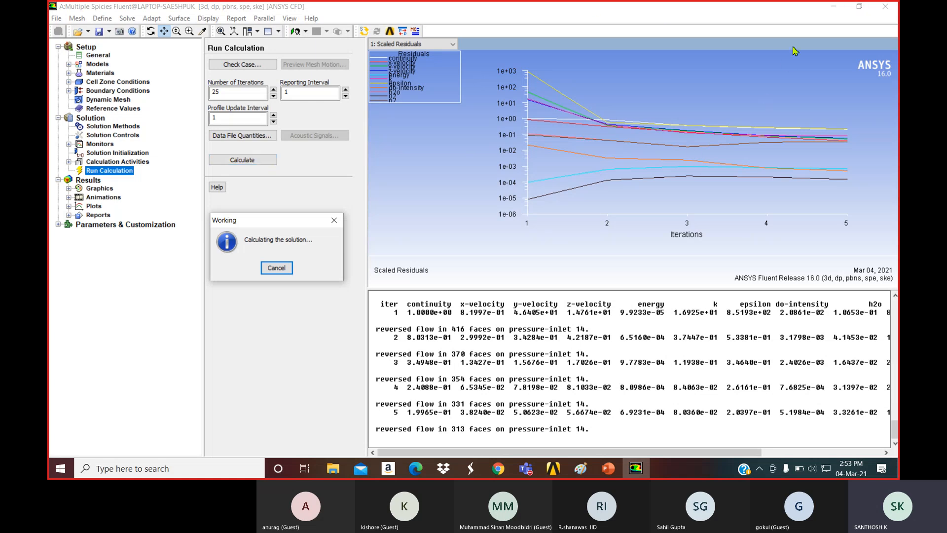
# - Check the folder fluent > multiple spices_files > dp0 > FFF > Fluent for solution data files, and return to the running Fluent session
pyautogui.click(832, 7)
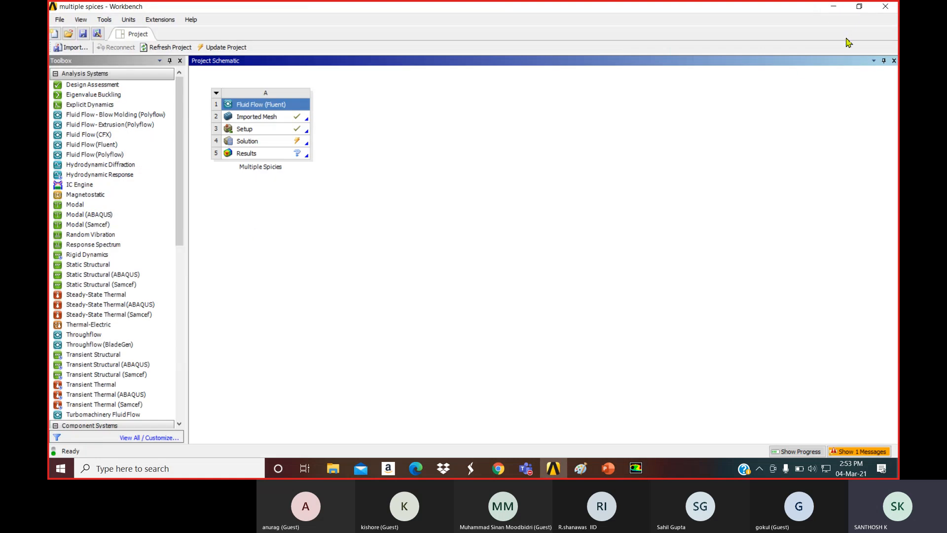
pyautogui.click(834, 7)
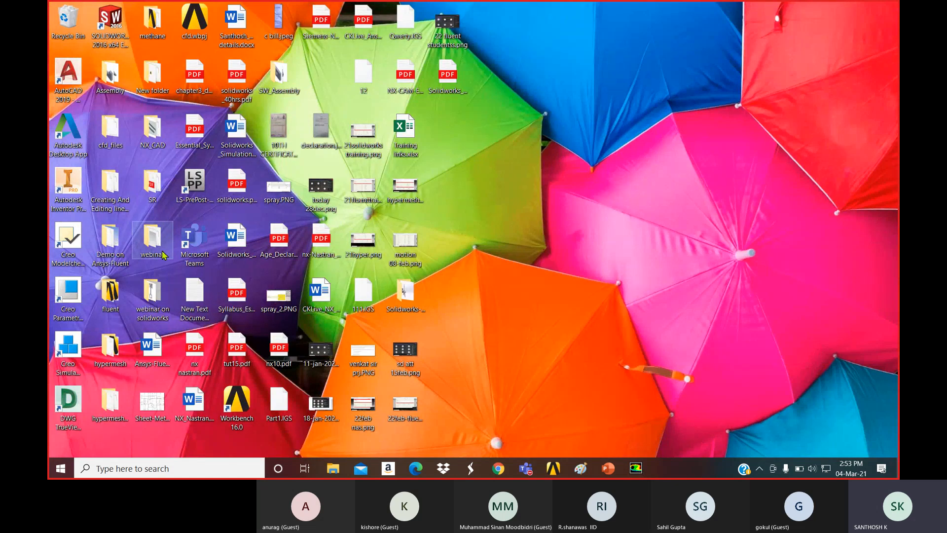
pyautogui.doubleClick(110, 292)
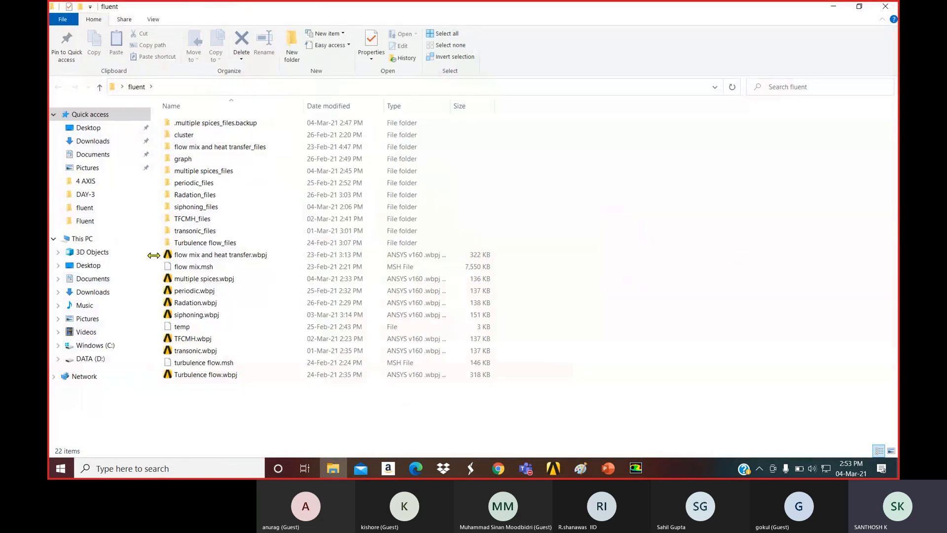
pyautogui.doubleClick(215, 172)
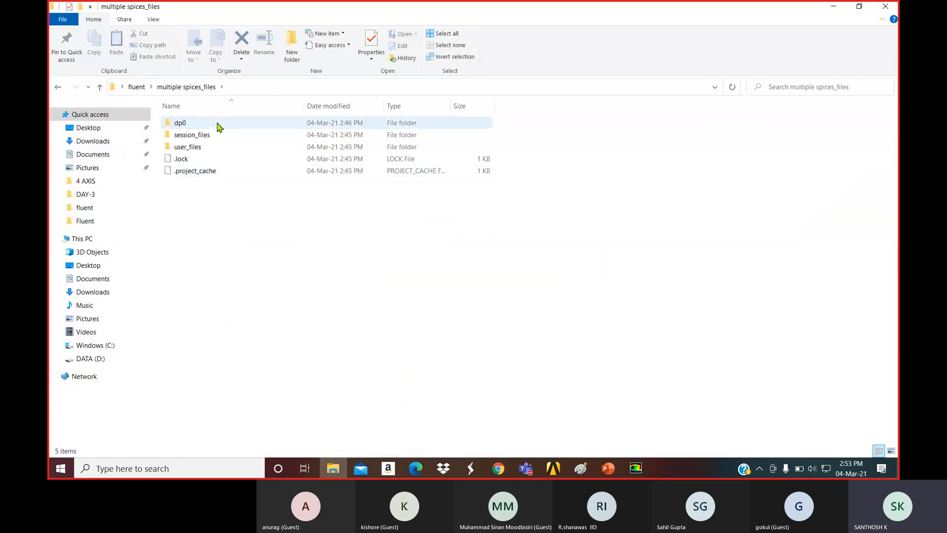
pyautogui.doubleClick(217, 124)
pyautogui.doubleClick(220, 126)
pyautogui.doubleClick(216, 126)
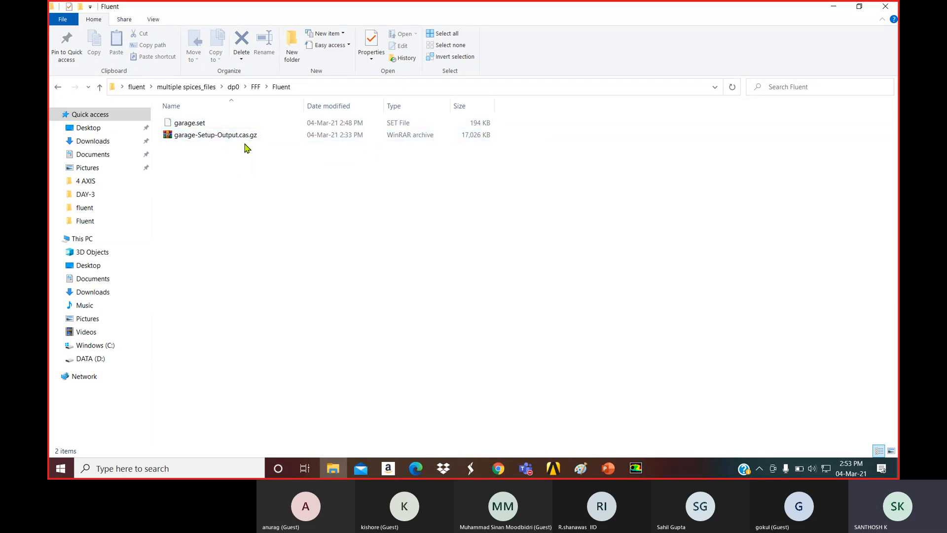
pyautogui.click(834, 6)
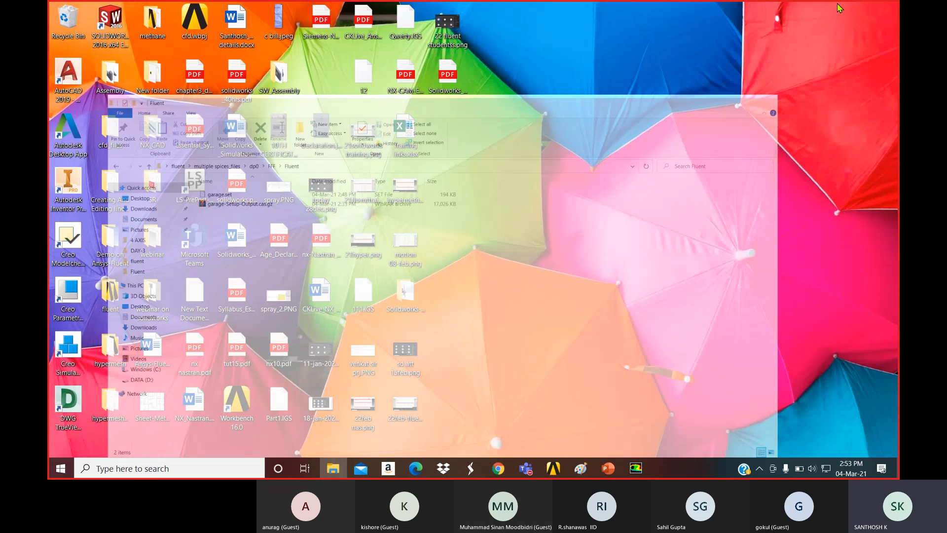
pyautogui.click(634, 467)
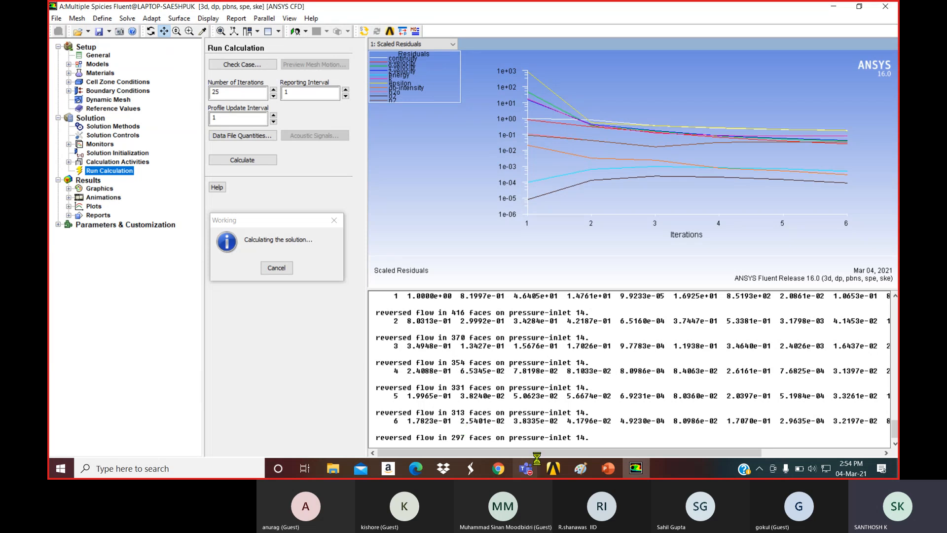
pyautogui.moveTo(525, 468)
pyautogui.click(526, 401)
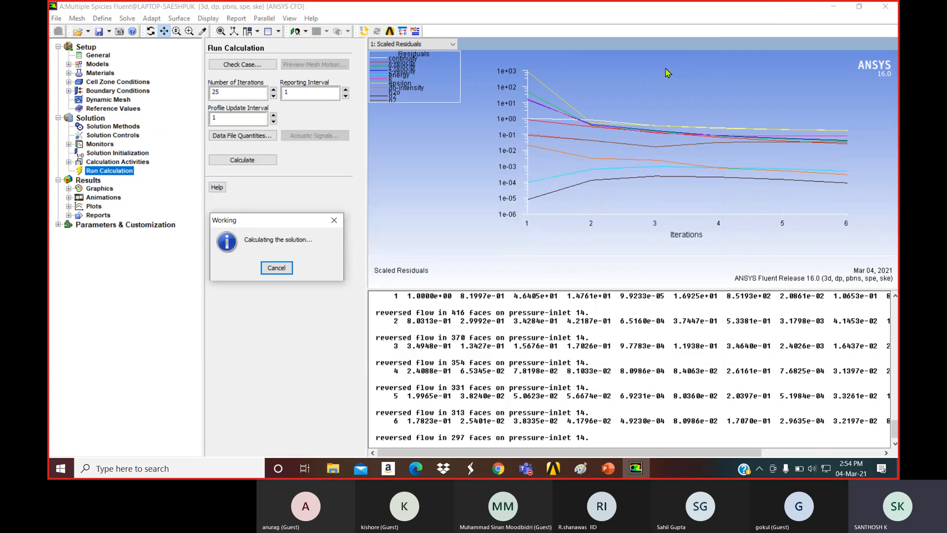
pyautogui.click(715, 22)
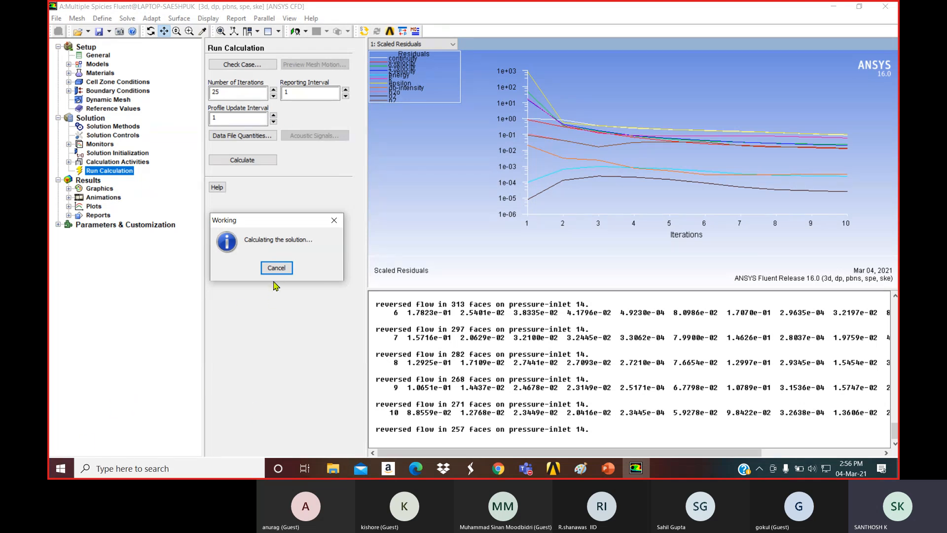
# - Interrupt the running calculation and save the project so that the garage case and data files are written
pyautogui.click(276, 268)
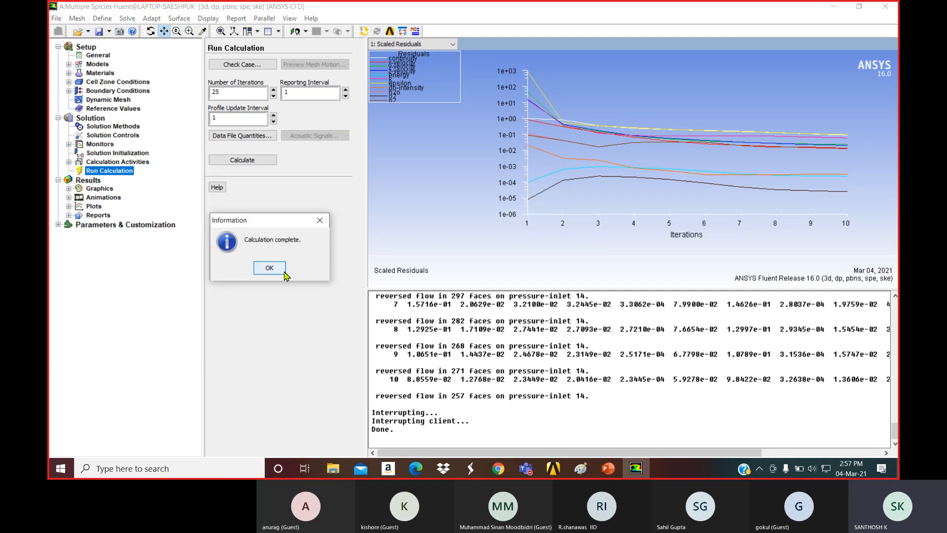
pyautogui.click(274, 273)
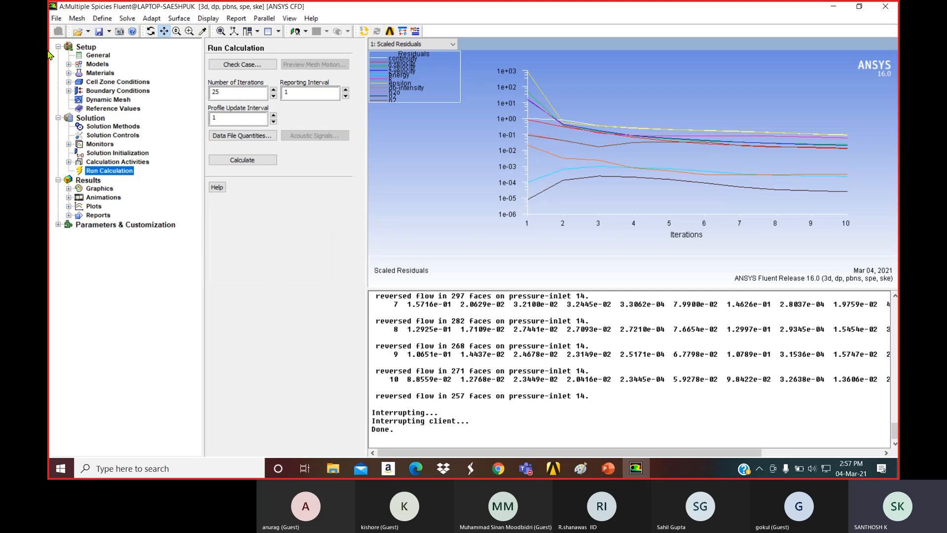
pyautogui.click(57, 19)
pyautogui.click(72, 43)
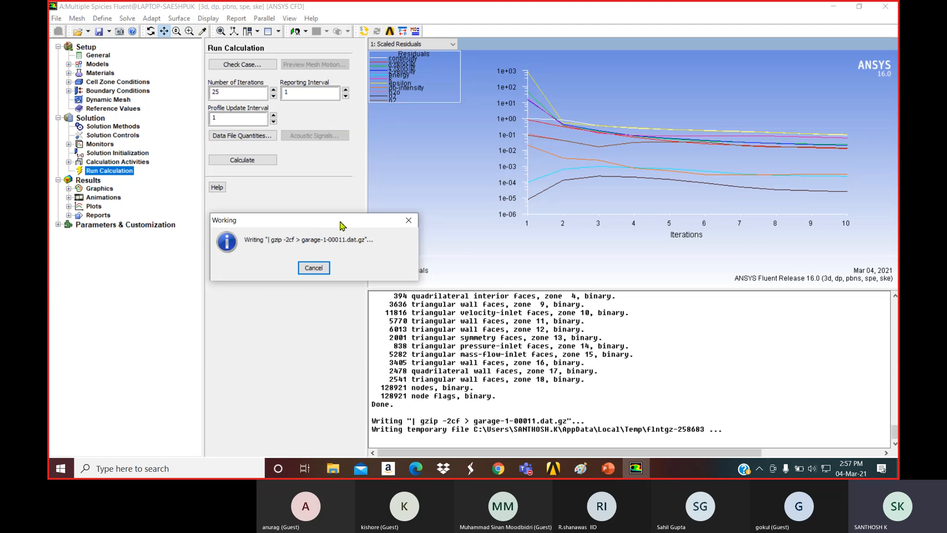
pyautogui.moveTo(342, 225); pyautogui.dragTo(590, 226)
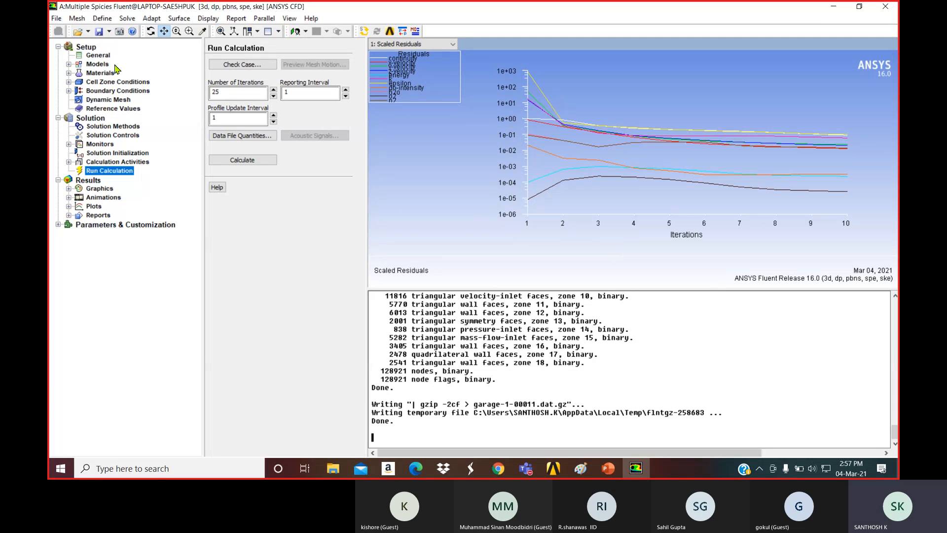
pyautogui.click(101, 32)
pyautogui.click(109, 43)
# - Switch to the desktop and inspect the tank-flush case and data files in fluent > siphoning_files > dp0 > FFF > Fluent
pyautogui.click(833, 8)
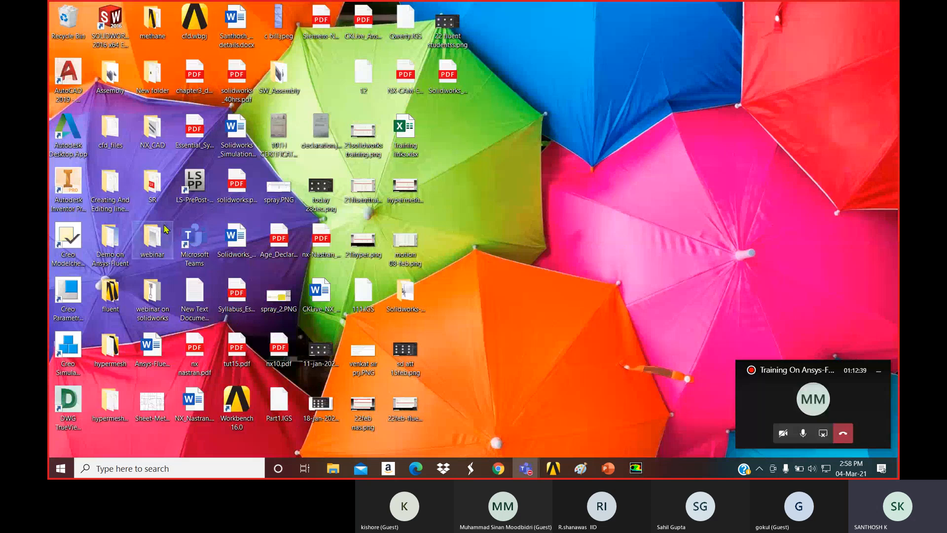
pyautogui.doubleClick(110, 291)
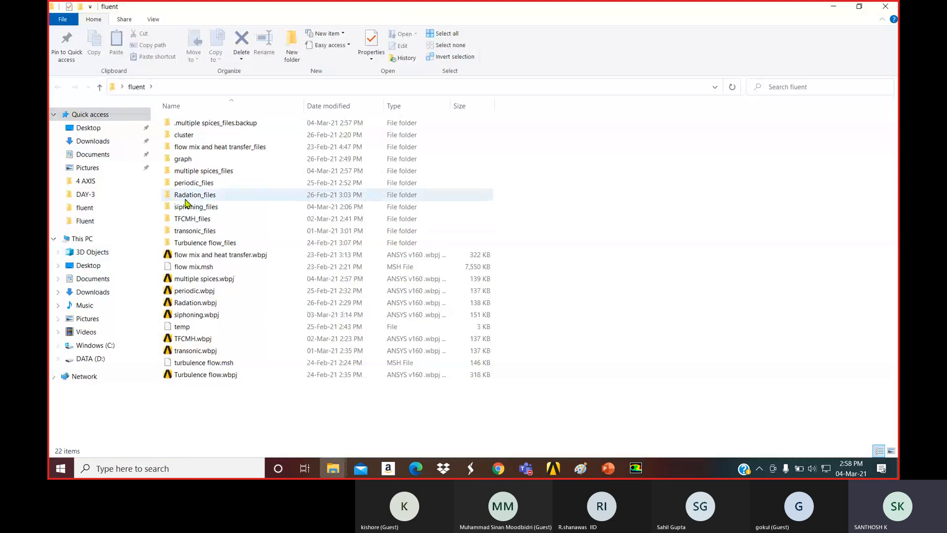
pyautogui.doubleClick(187, 206)
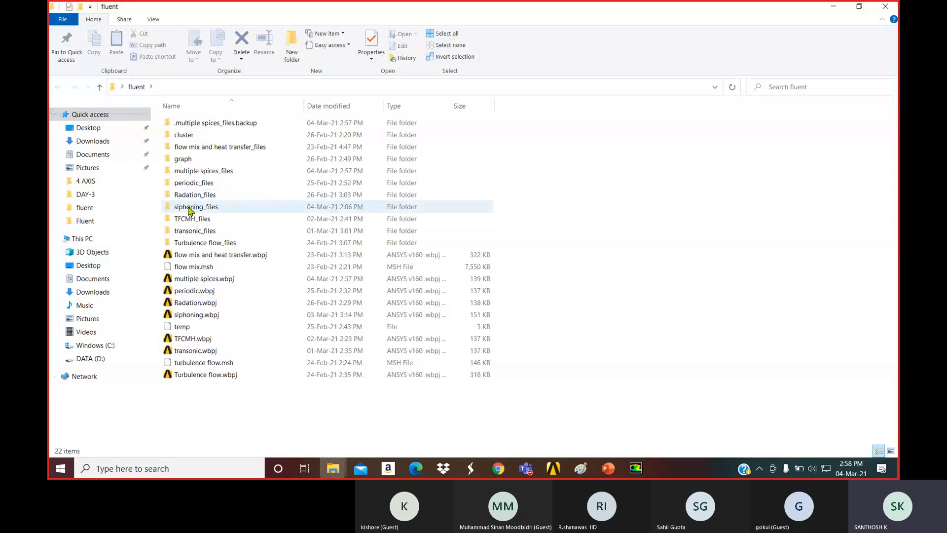
pyautogui.doubleClick(211, 124)
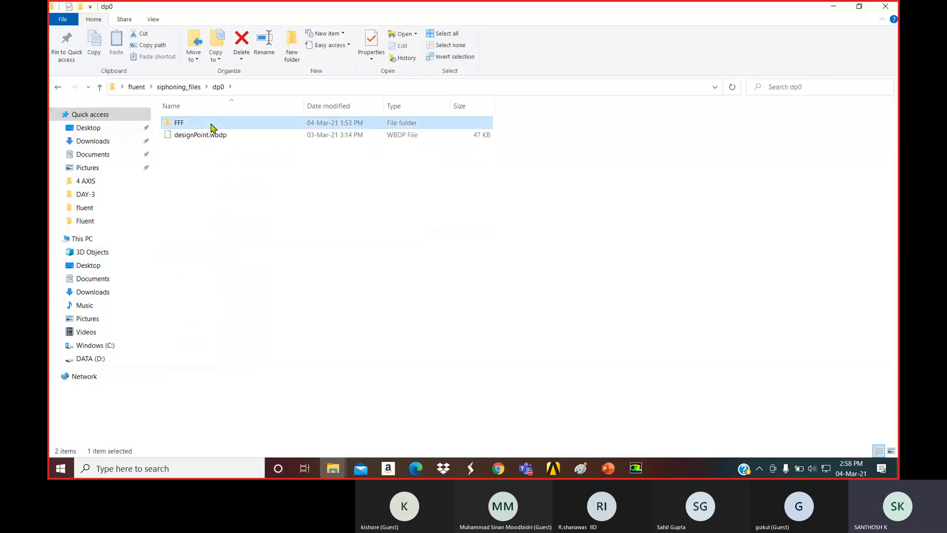
pyautogui.doubleClick(212, 123)
pyautogui.doubleClick(212, 124)
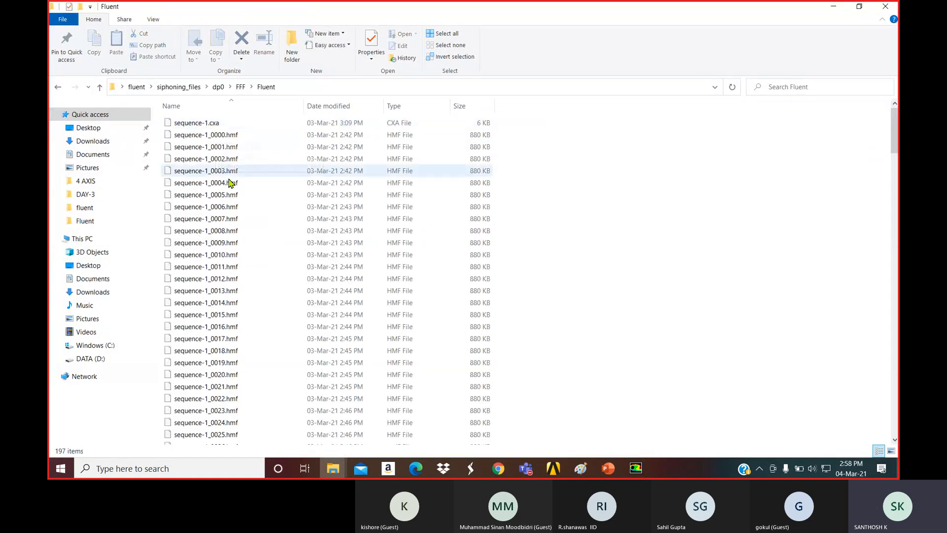
pyautogui.scroll(-15, 215, 246)
pyautogui.scroll(-20, 244, 259)
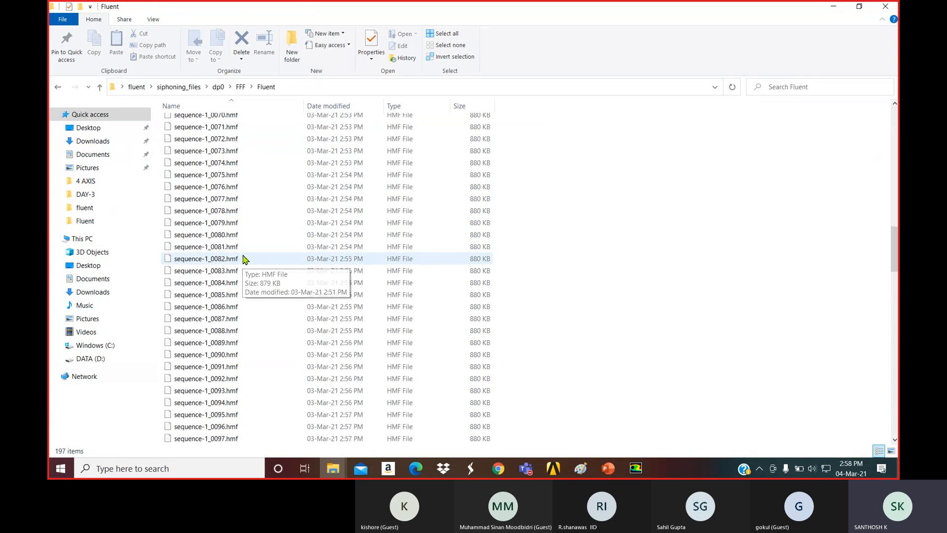
pyautogui.scroll(-11, 247, 260)
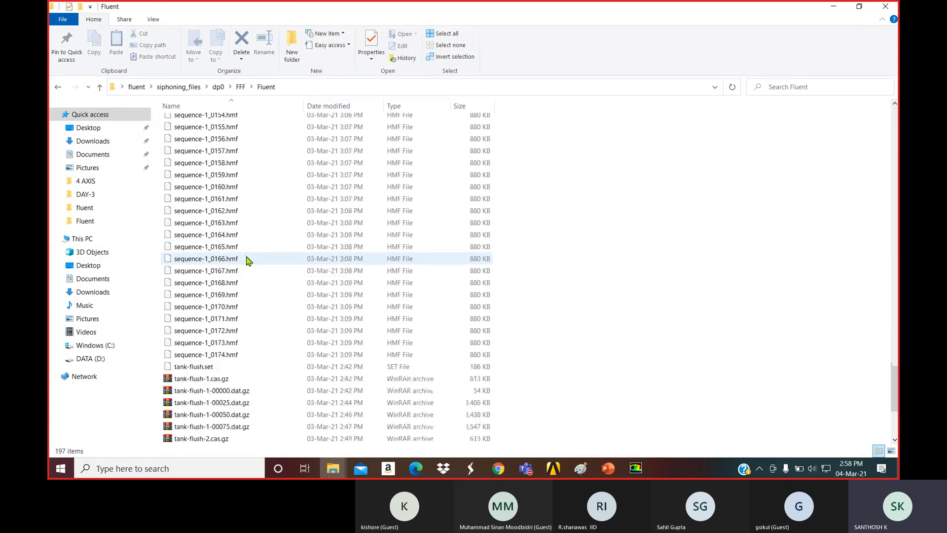
pyautogui.click(240, 342)
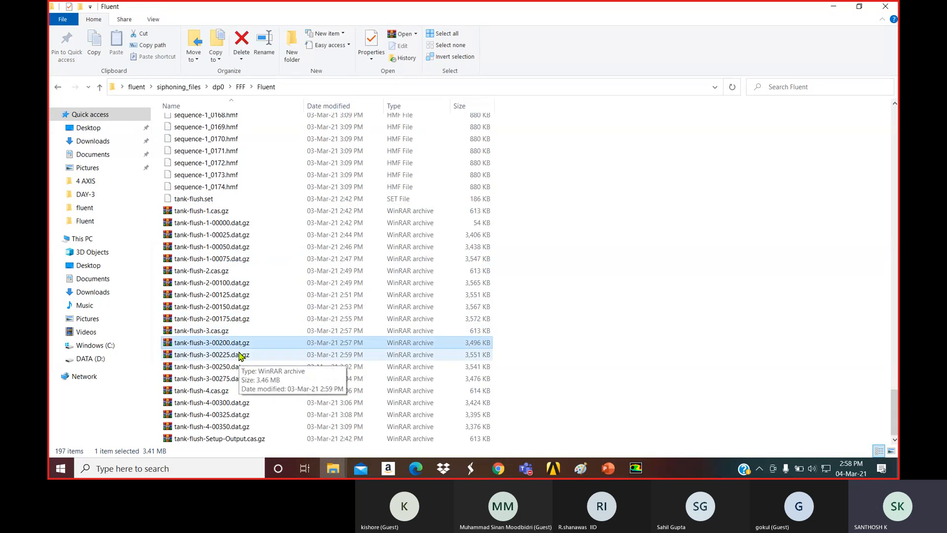
# - Browse to fluent > multiple spices_files > dp0 > FFF > Fluent and look at the garage data file garage-1-00011.dat.gz
pyautogui.click(178, 87)
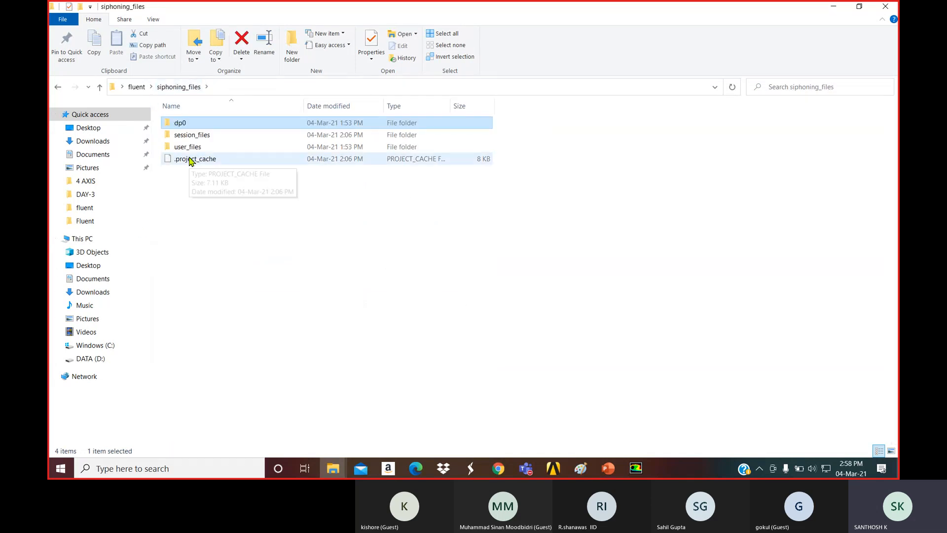
pyautogui.click(136, 87)
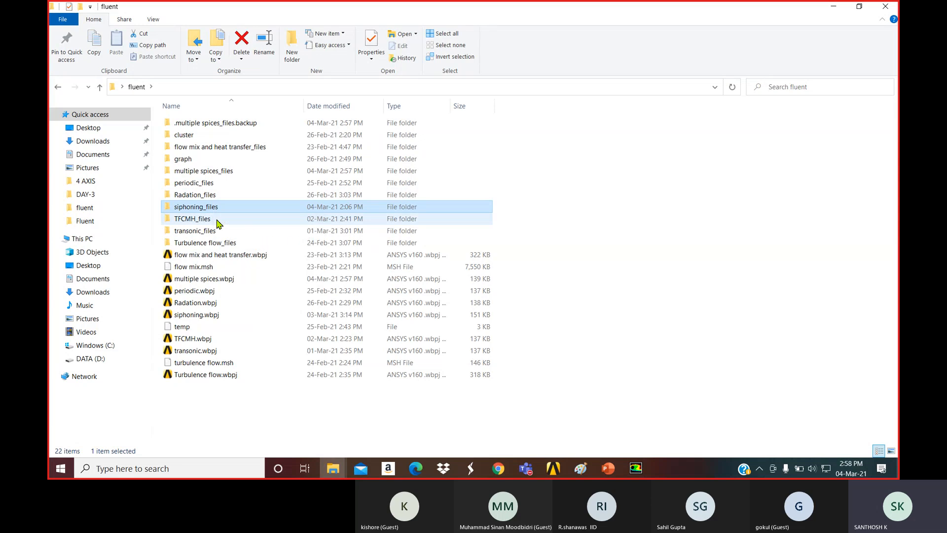
pyautogui.doubleClick(226, 175)
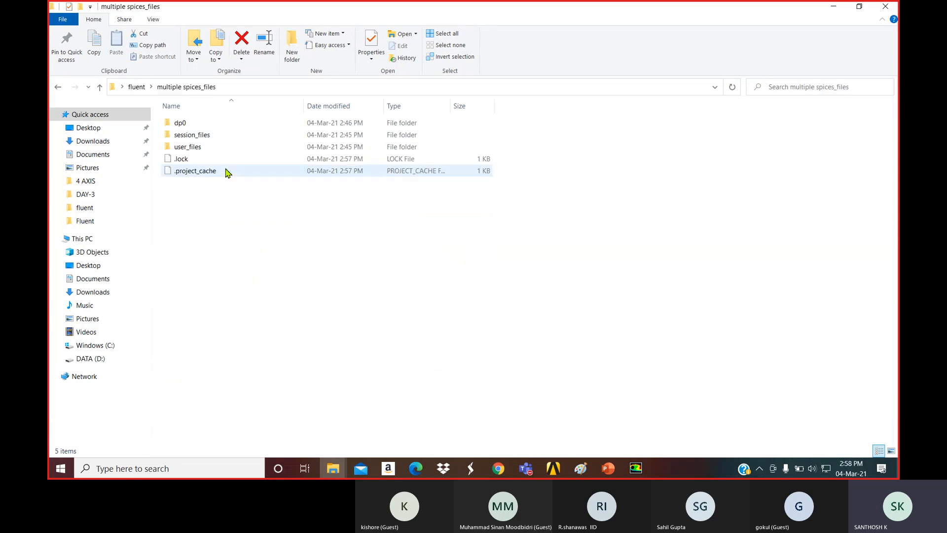
pyautogui.doubleClick(211, 127)
pyautogui.doubleClick(215, 127)
pyautogui.doubleClick(212, 127)
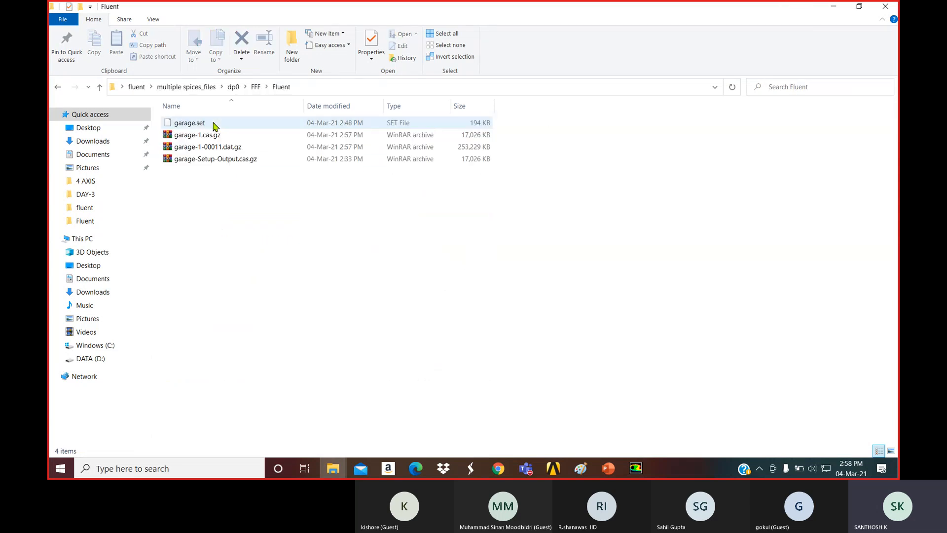
pyautogui.click(242, 160)
pyautogui.press('Up')
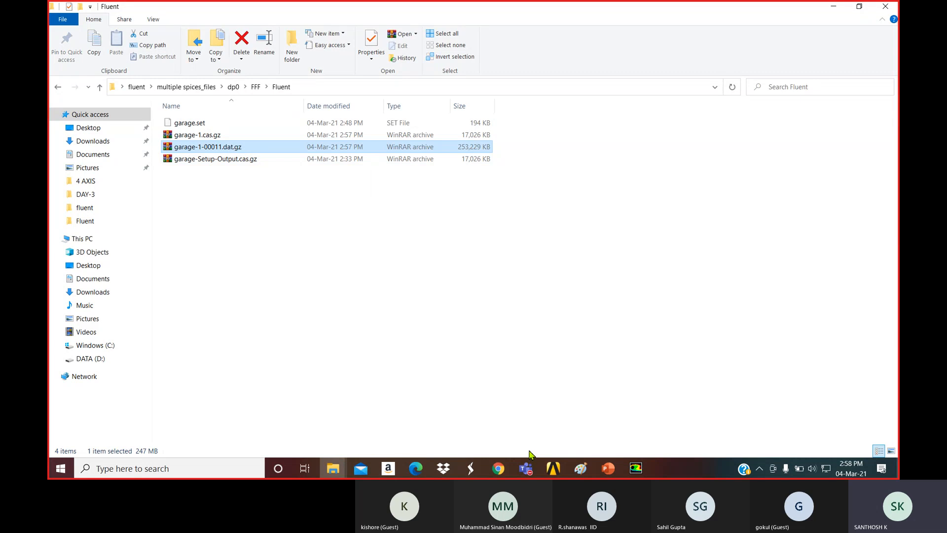
pyautogui.click(525, 467)
pyautogui.click(529, 417)
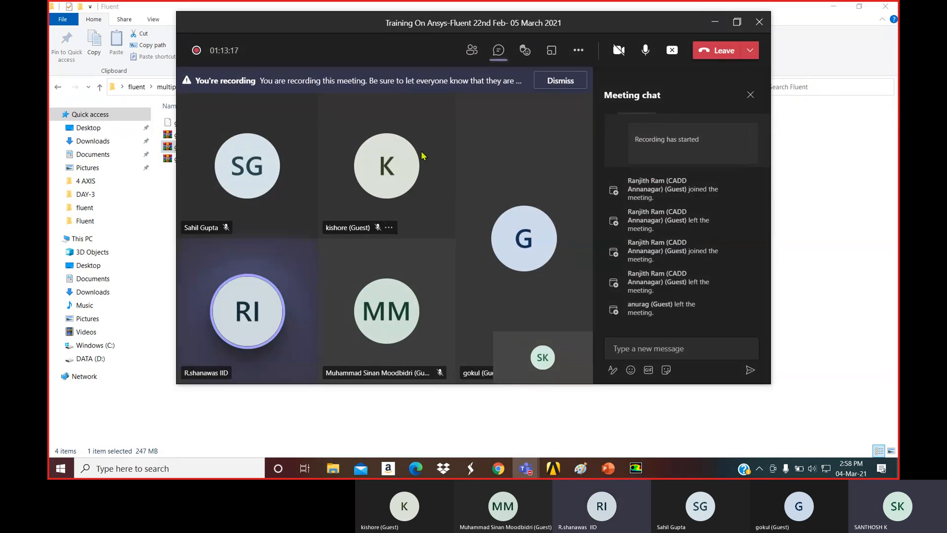
pyautogui.click(716, 22)
# - Review the garage case, data and setup-output files and their sizes, and close the folder window
pyautogui.click(204, 137)
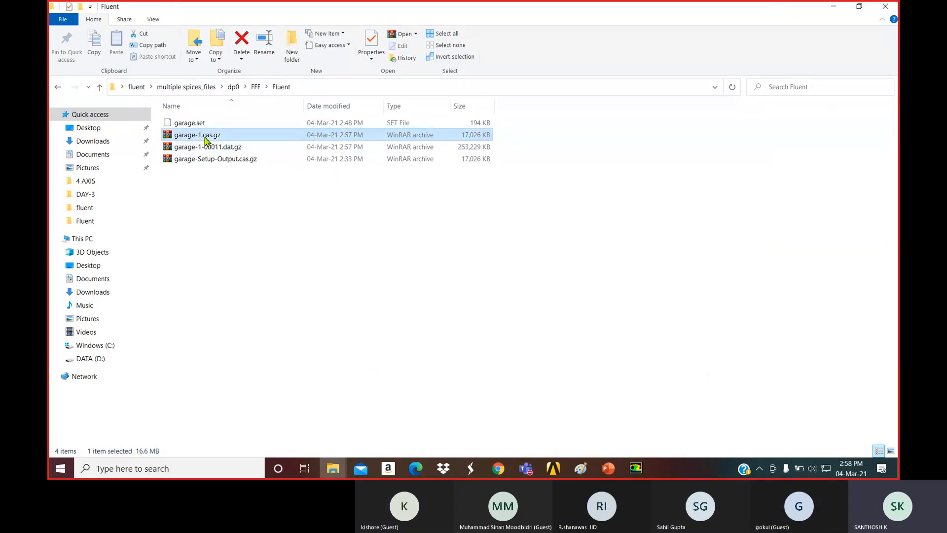
pyautogui.click(219, 149)
pyautogui.click(221, 158)
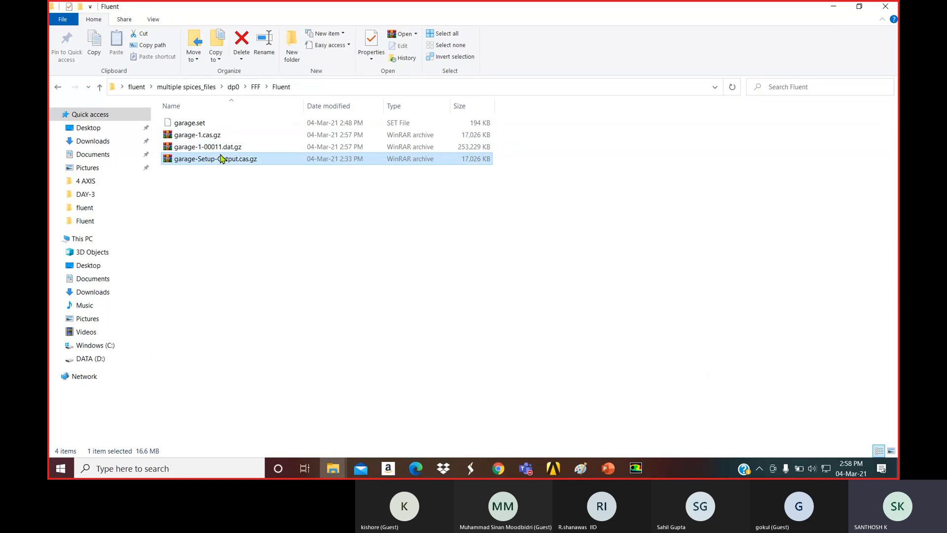
pyautogui.click(477, 147)
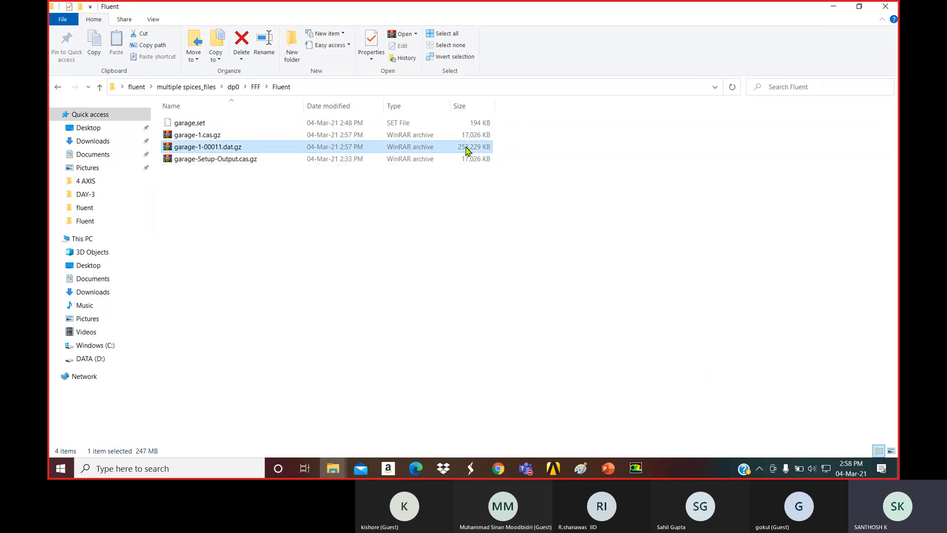
pyautogui.click(885, 7)
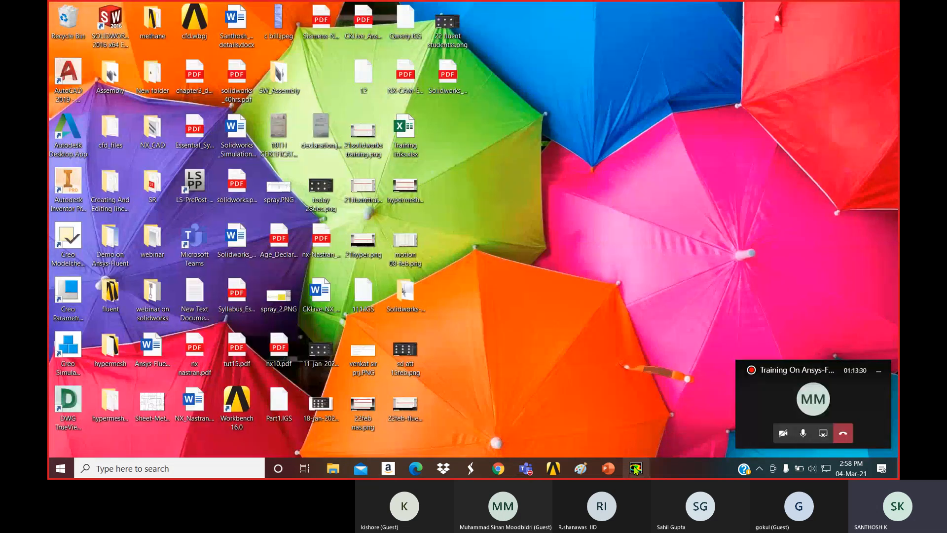
# - Switch to the Fluent session and compute a mass flow rate flux report for all boundaries
pyautogui.click(635, 468)
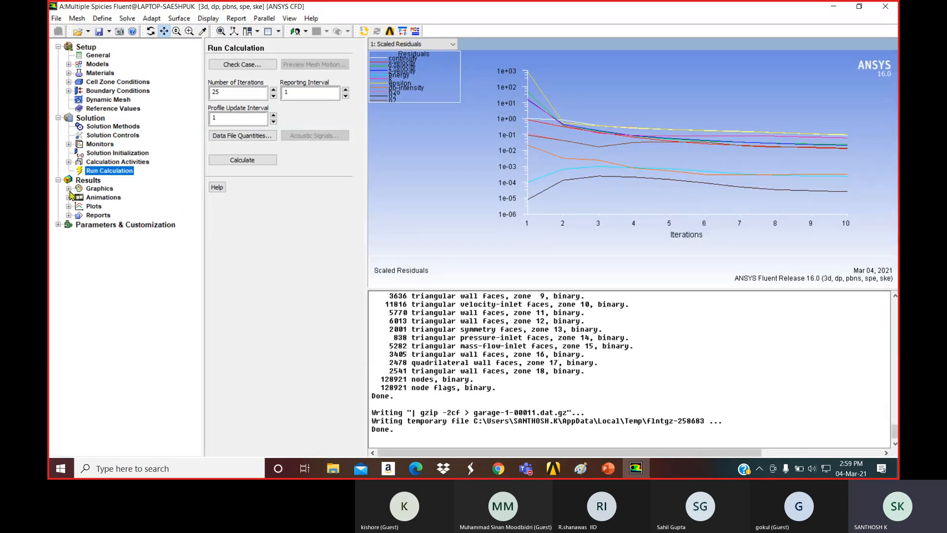
pyautogui.click(93, 216)
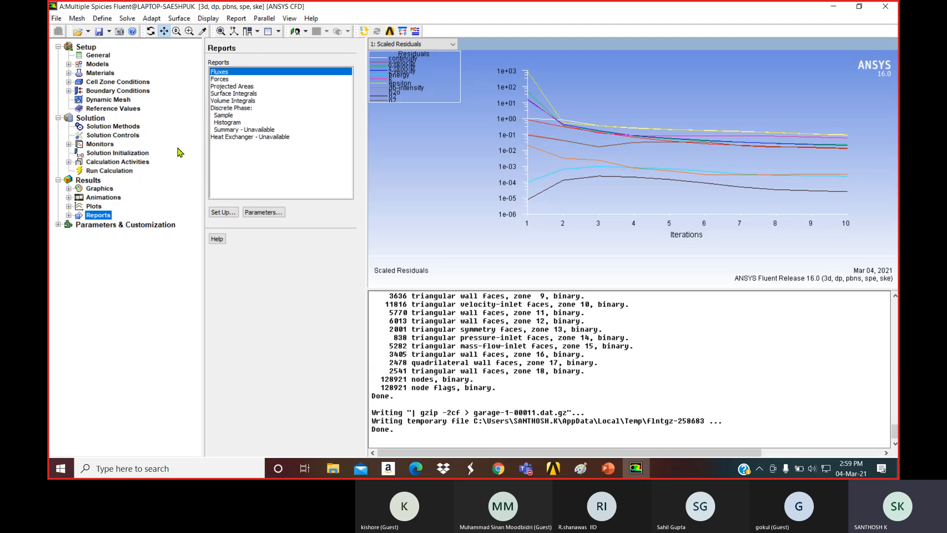
pyautogui.click(224, 212)
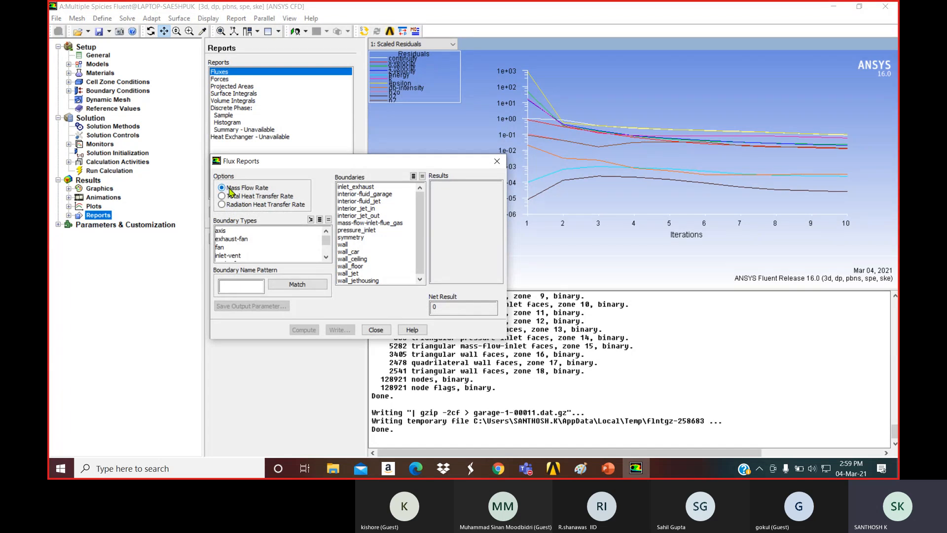
pyautogui.click(413, 176)
pyautogui.click(303, 329)
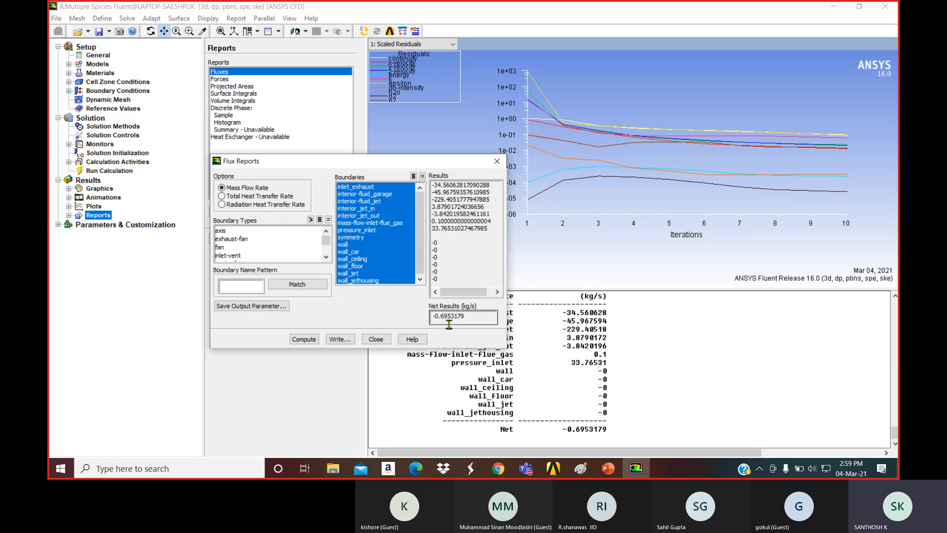
# - Compute the radiation heat transfer rate for all boundaries, check the net result and close the flux report
pyautogui.click(222, 196)
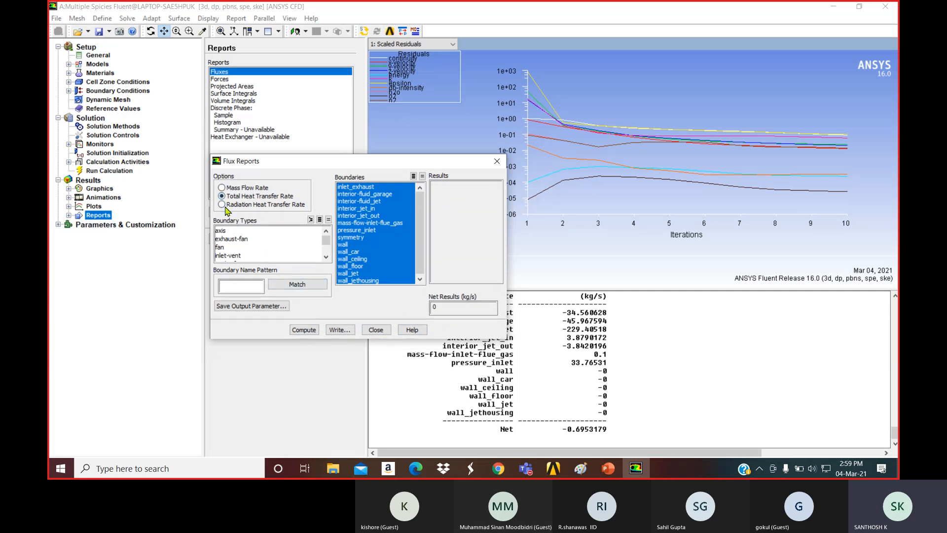
pyautogui.click(222, 205)
pyautogui.click(311, 330)
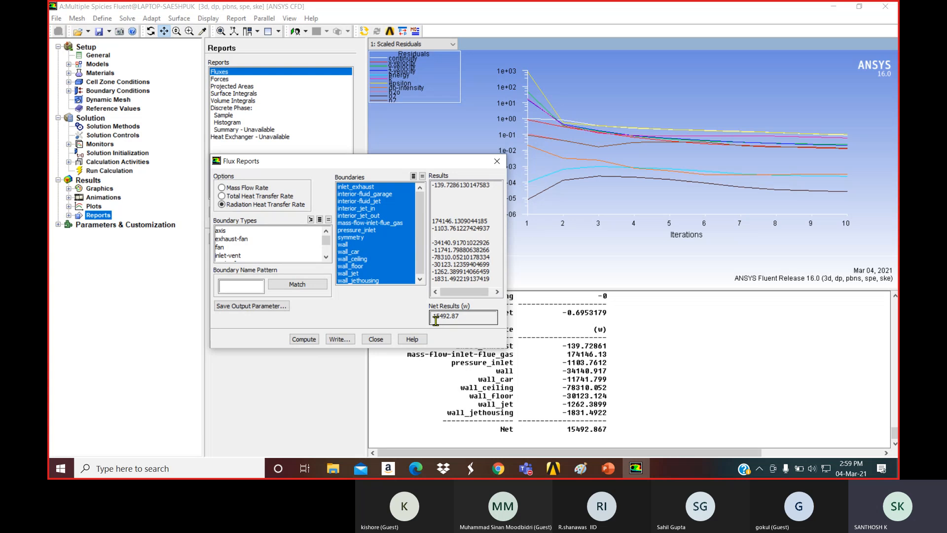
pyautogui.moveTo(435, 321); pyautogui.dragTo(454, 320)
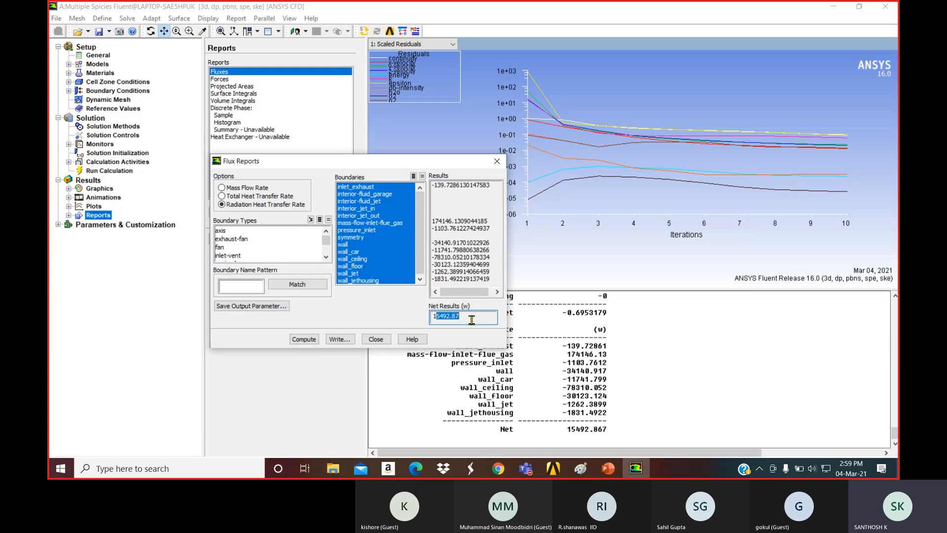
pyautogui.click(472, 320)
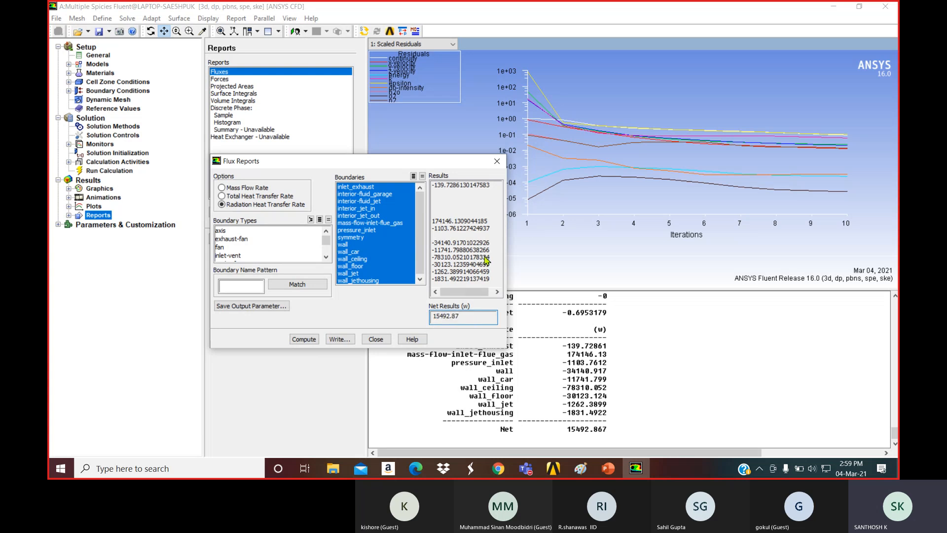
pyautogui.click(497, 162)
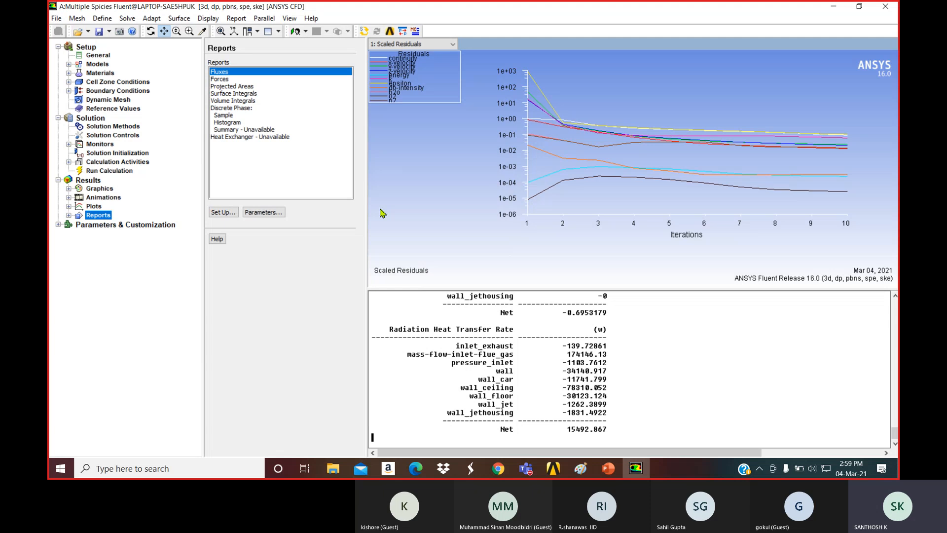
# - Exit the Fluent session and switch to the multiple spices project in Workbench
pyautogui.click(885, 6)
pyautogui.click(246, 270)
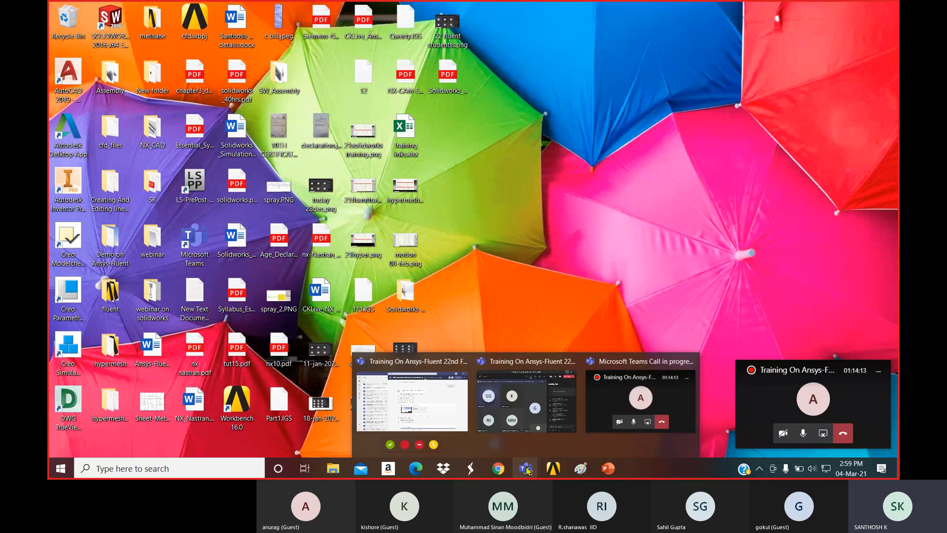
pyautogui.moveTo(553, 468)
pyautogui.click(566, 440)
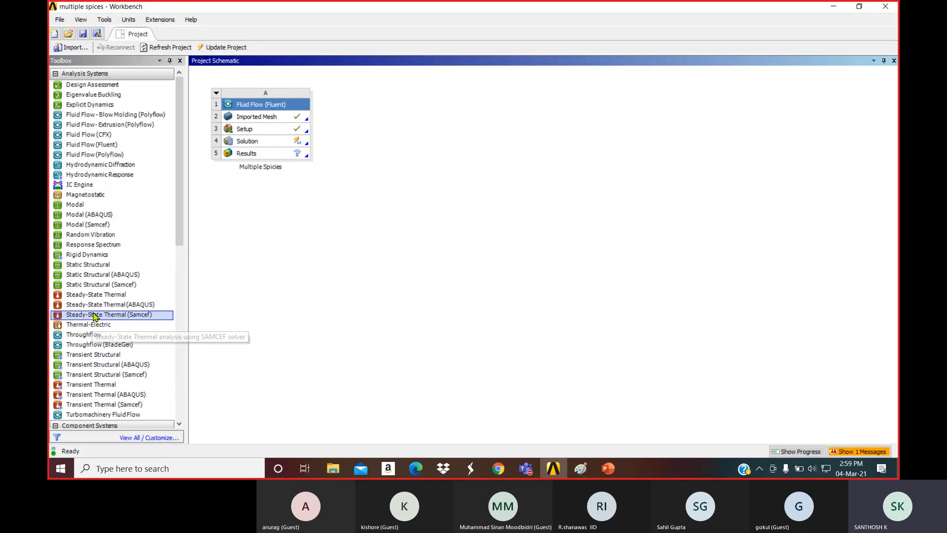
# - Add a standalone Fluent component system to the project and import the case garage-1.cas.gz into its Setup cell
pyautogui.scroll(-5, 94, 317)
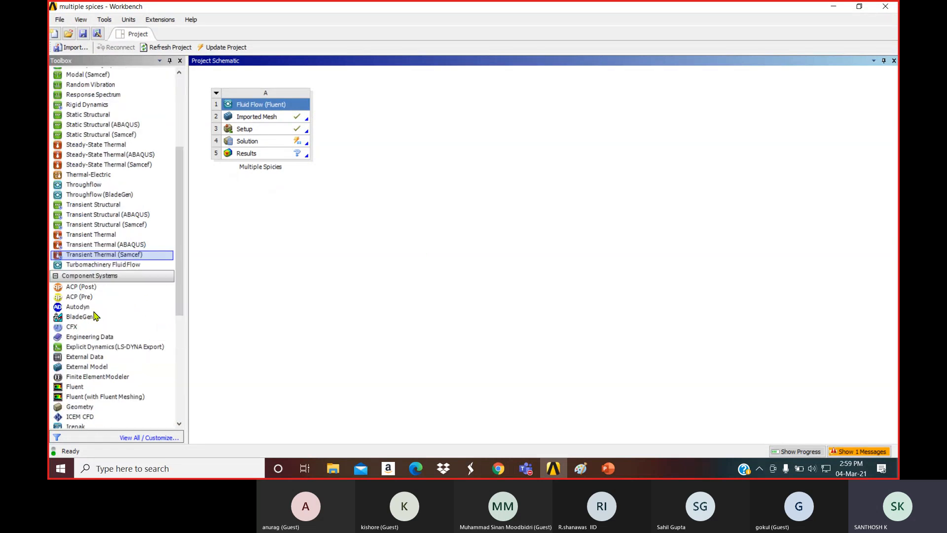
pyautogui.doubleClick(100, 387)
pyautogui.click(275, 236)
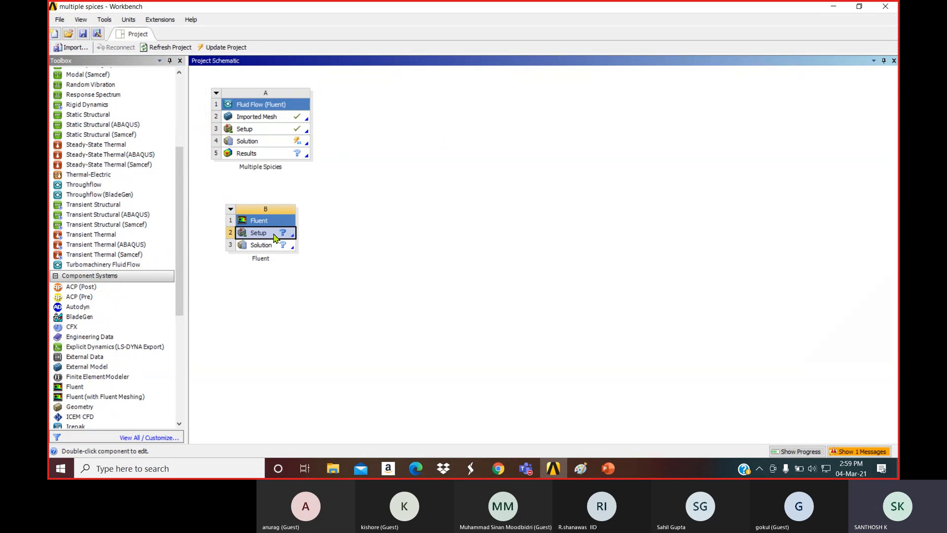
pyautogui.rightClick(274, 235)
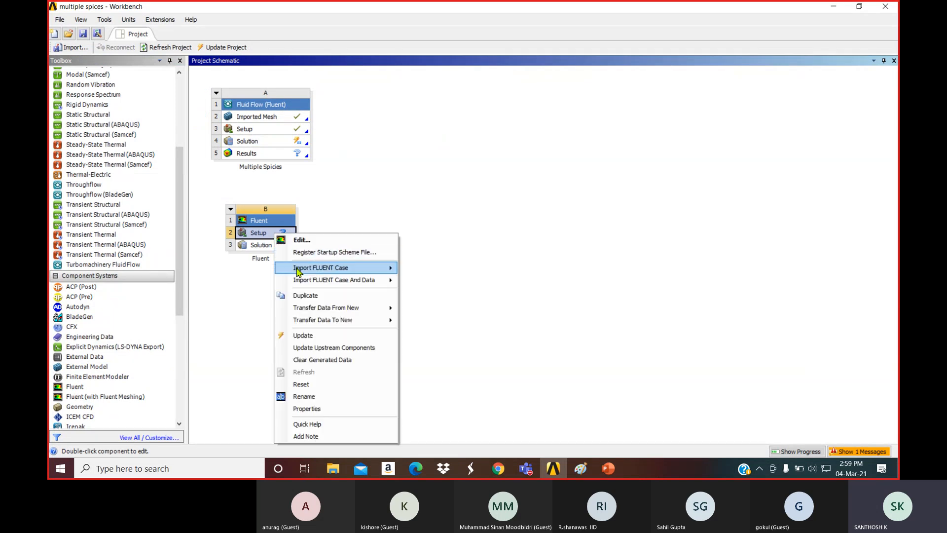
pyautogui.moveTo(298, 270)
pyautogui.click(414, 270)
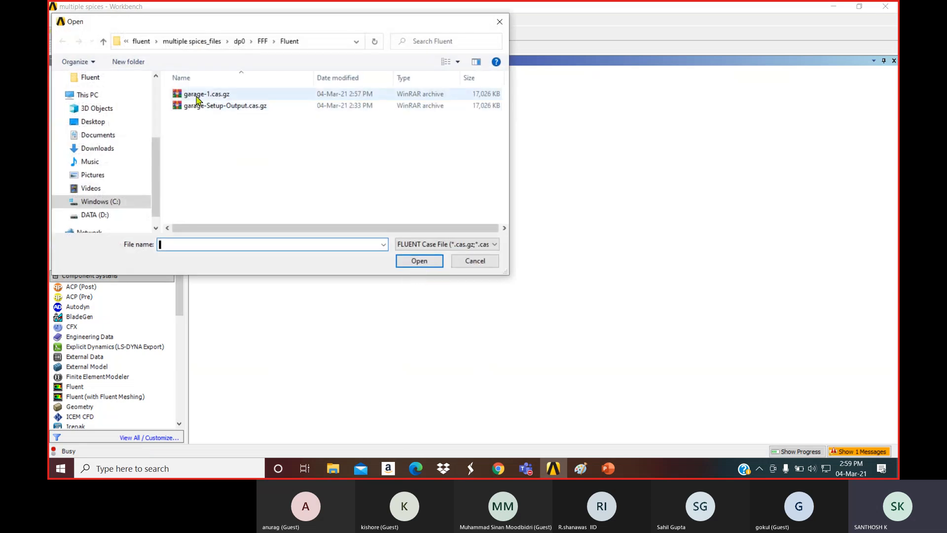
pyautogui.click(200, 96)
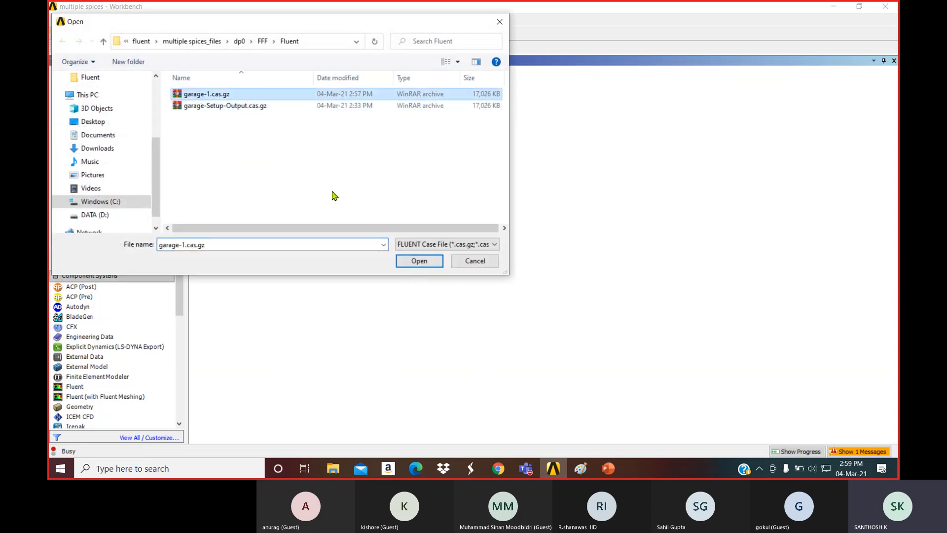
pyautogui.click(408, 262)
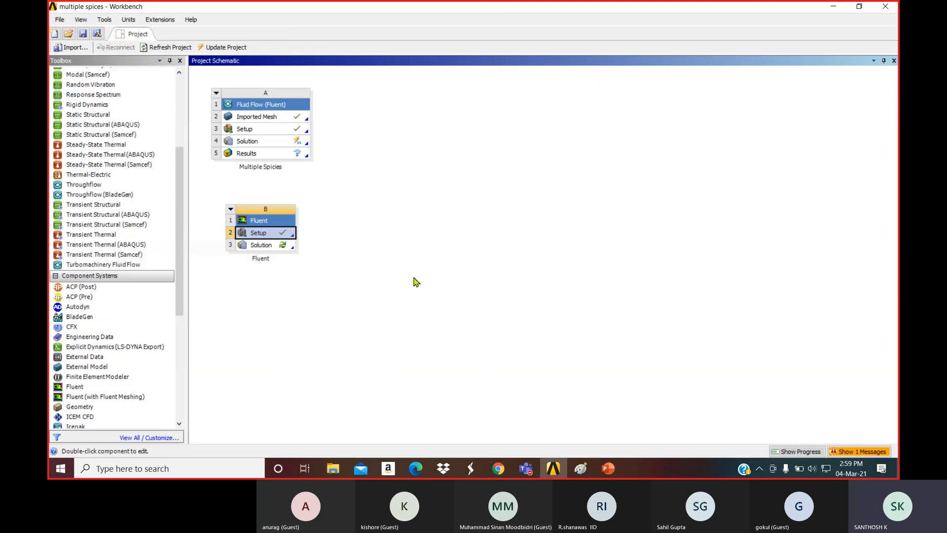
# - Import garage-1.cas.gz into the standalone Fluent system's Setup cell again, replacing its existing mesh
pyautogui.rightClick(276, 236)
pyautogui.moveTo(303, 267)
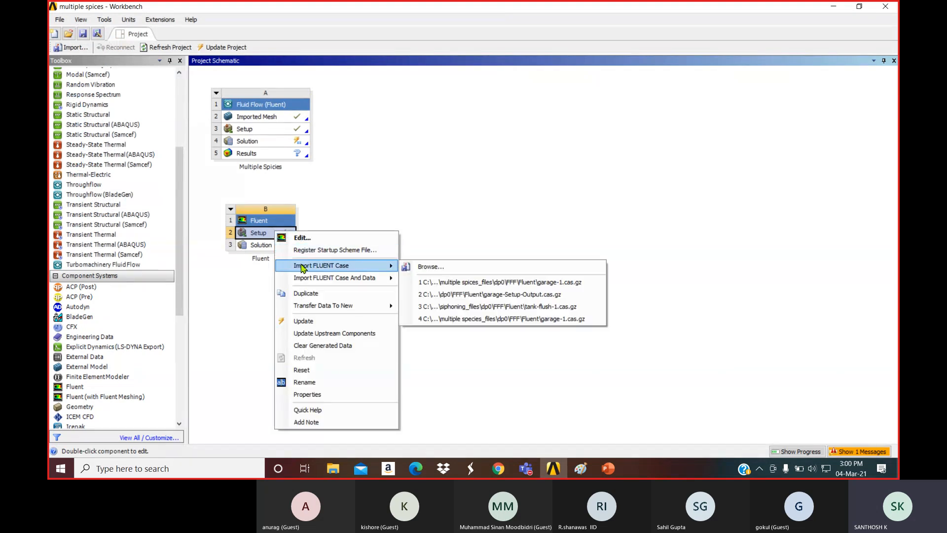
pyautogui.click(421, 267)
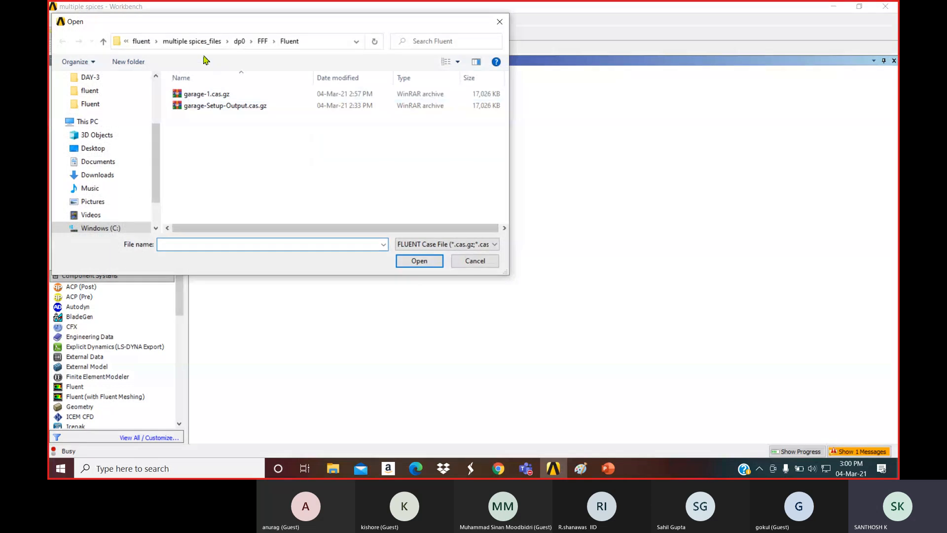
pyautogui.click(228, 94)
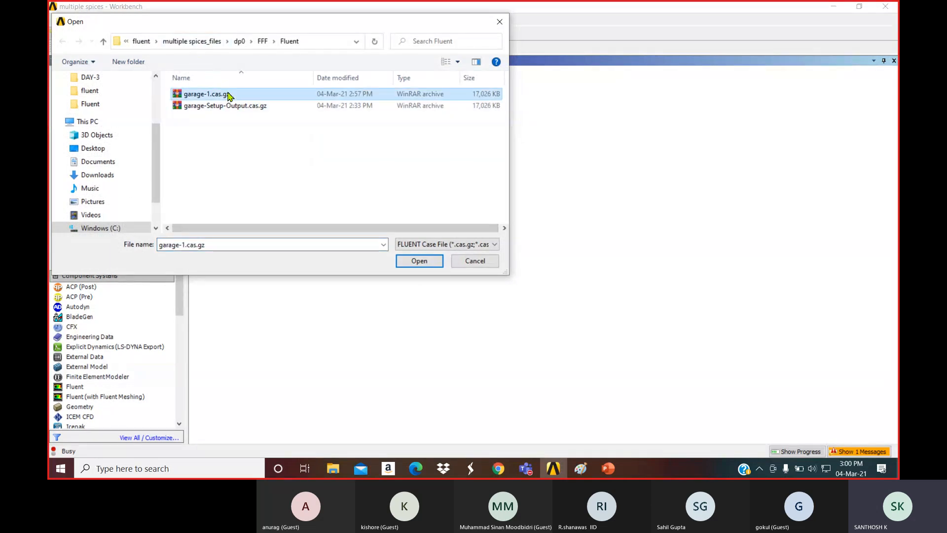
pyautogui.click(419, 260)
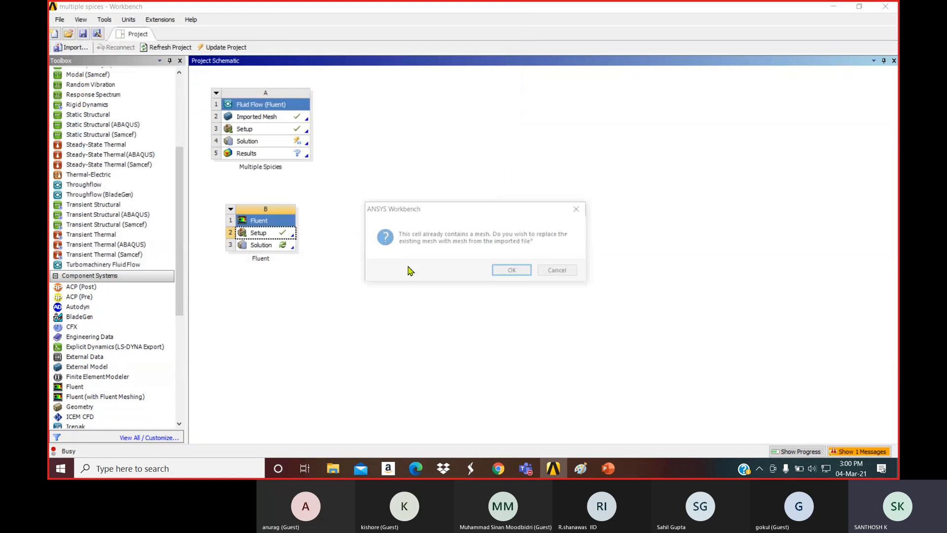
pyautogui.click(508, 272)
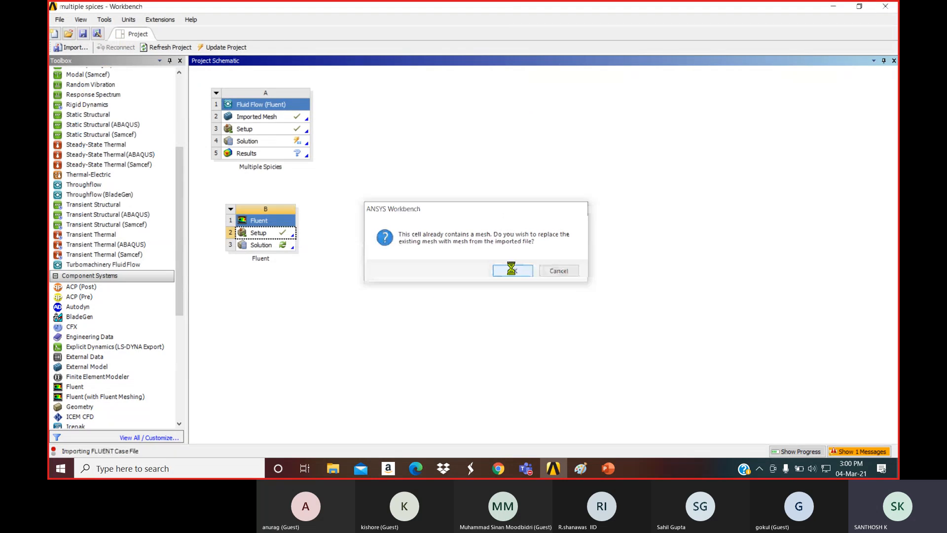
# - Import the final data file garage-1-00011.dat.gz from the multiple spices project files into the standalone Fluent system's Solution cell
pyautogui.click(265, 246)
pyautogui.rightClick(269, 247)
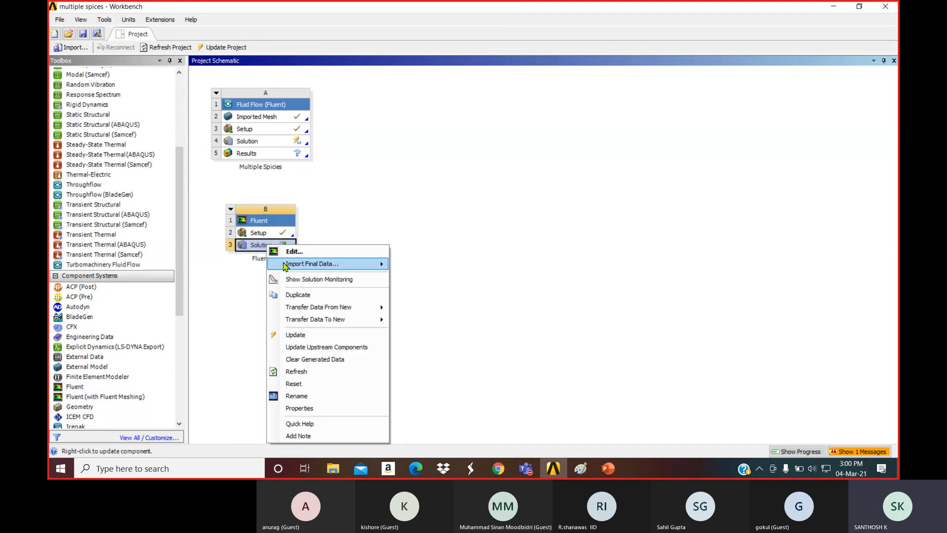
pyautogui.moveTo(338, 263)
pyautogui.click(414, 269)
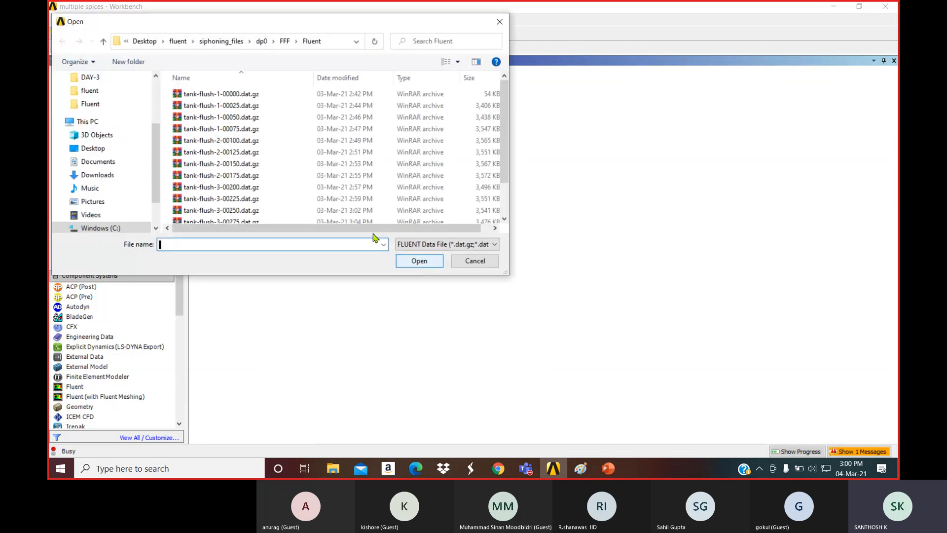
pyautogui.click(182, 42)
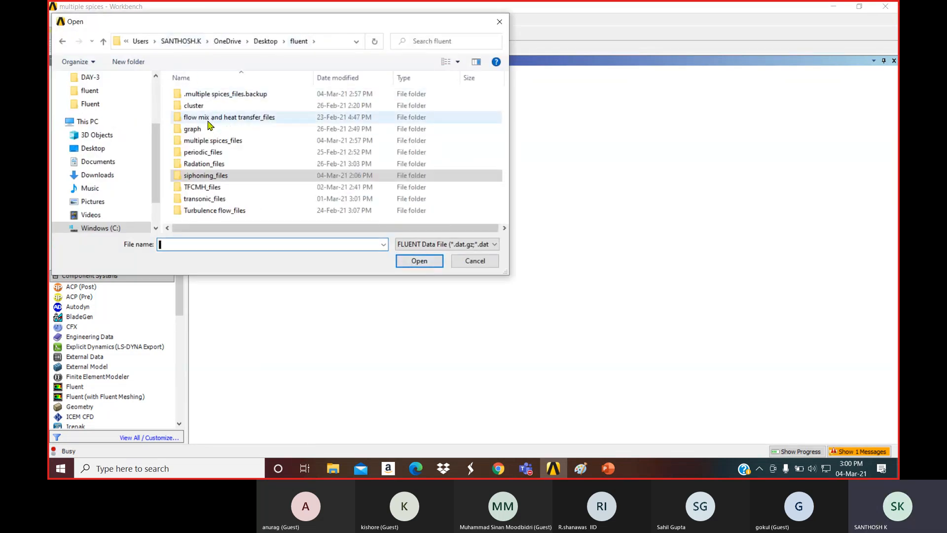
pyautogui.doubleClick(210, 142)
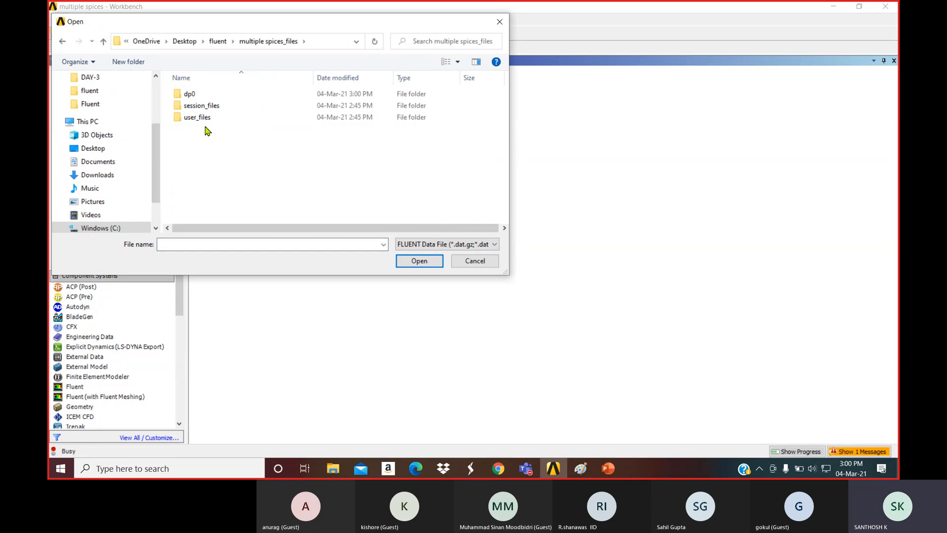
pyautogui.doubleClick(205, 94)
pyautogui.doubleClick(206, 96)
pyautogui.doubleClick(207, 97)
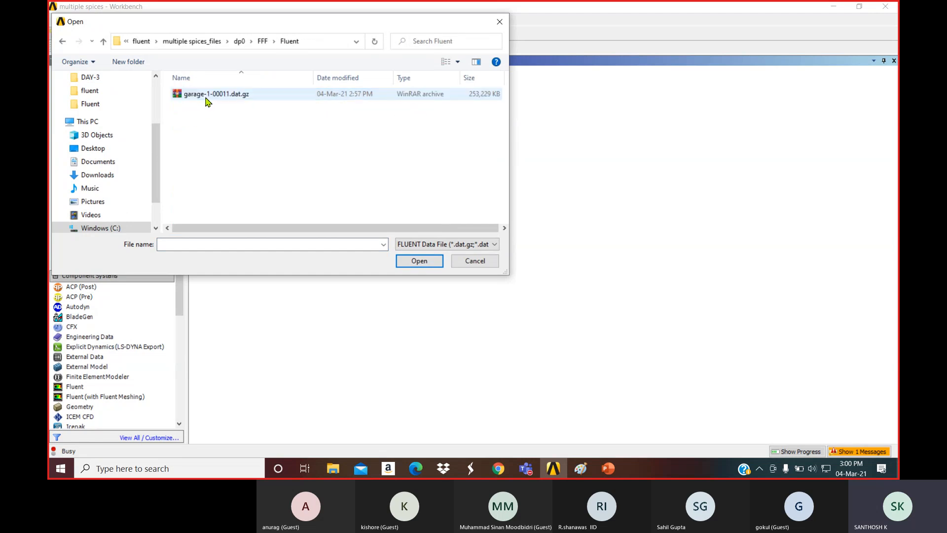
pyautogui.click(232, 98)
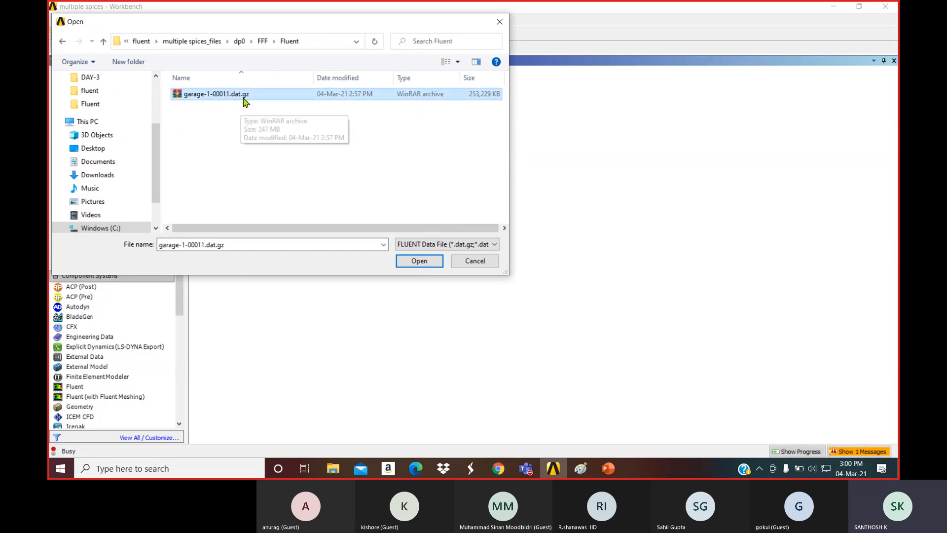
pyautogui.click(409, 265)
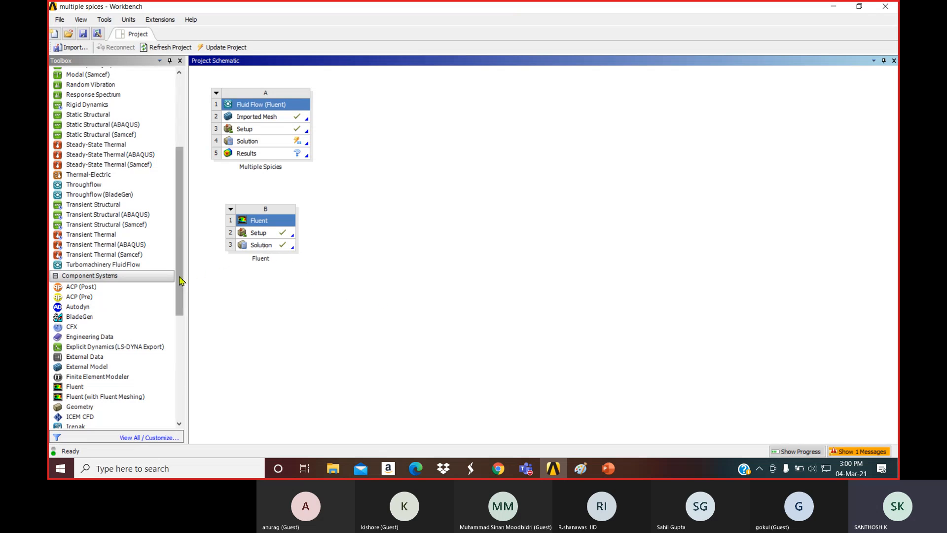
# - Add a Results component system linked to the standalone Fluent Solution cell and open its Results in CFD-Post
pyautogui.moveTo(179, 281); pyautogui.dragTo(185, 374)
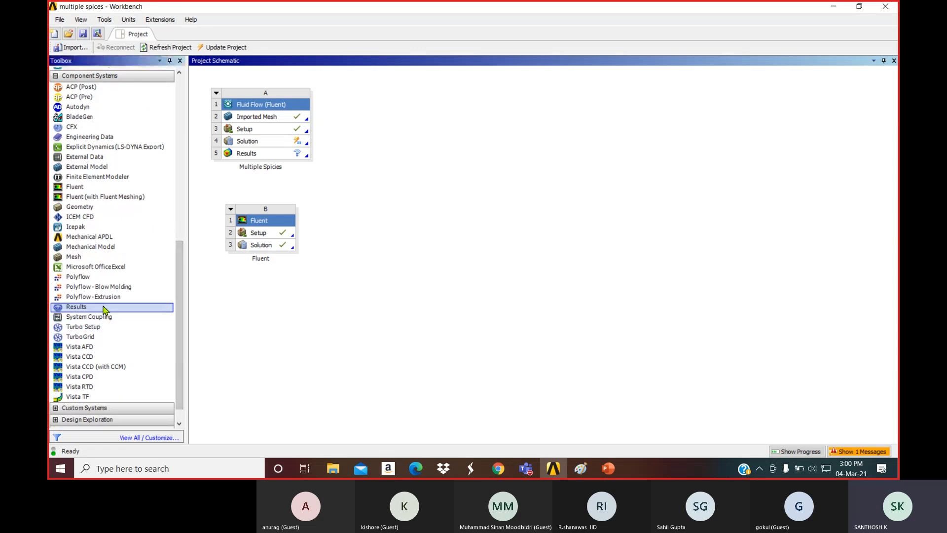
pyautogui.doubleClick(77, 306)
pyautogui.moveTo(269, 246); pyautogui.dragTo(287, 329)
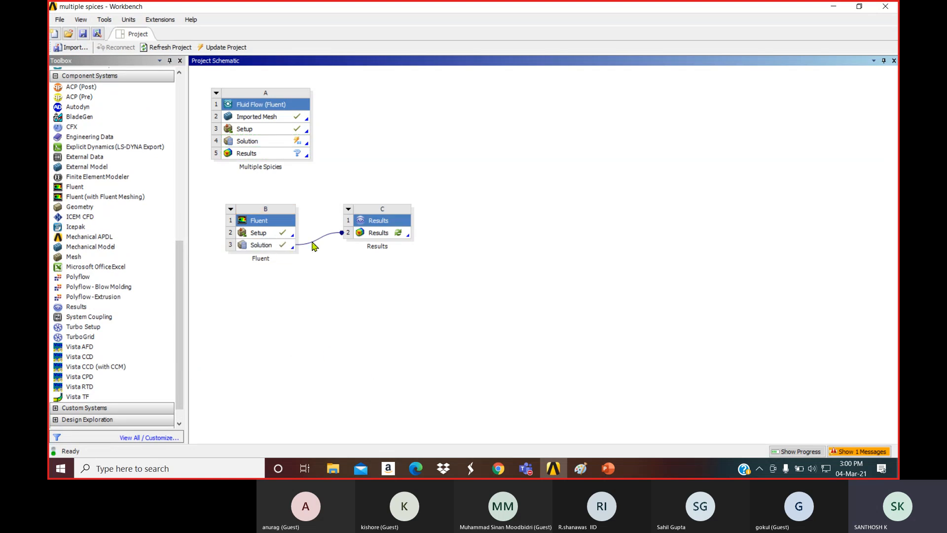
pyautogui.click(380, 236)
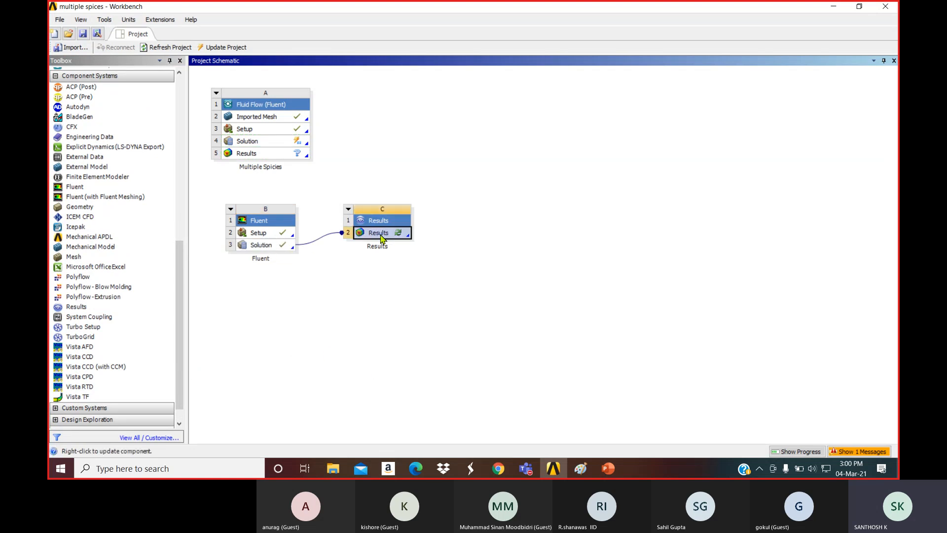
pyautogui.doubleClick(380, 236)
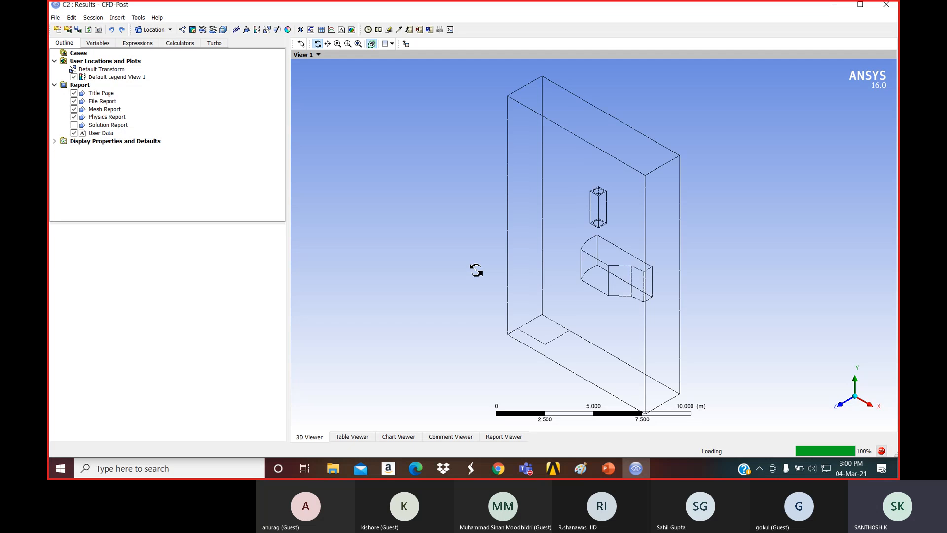
# - Insert a surface group location named walls
pyautogui.moveTo(482, 162); pyautogui.dragTo(571, 249)
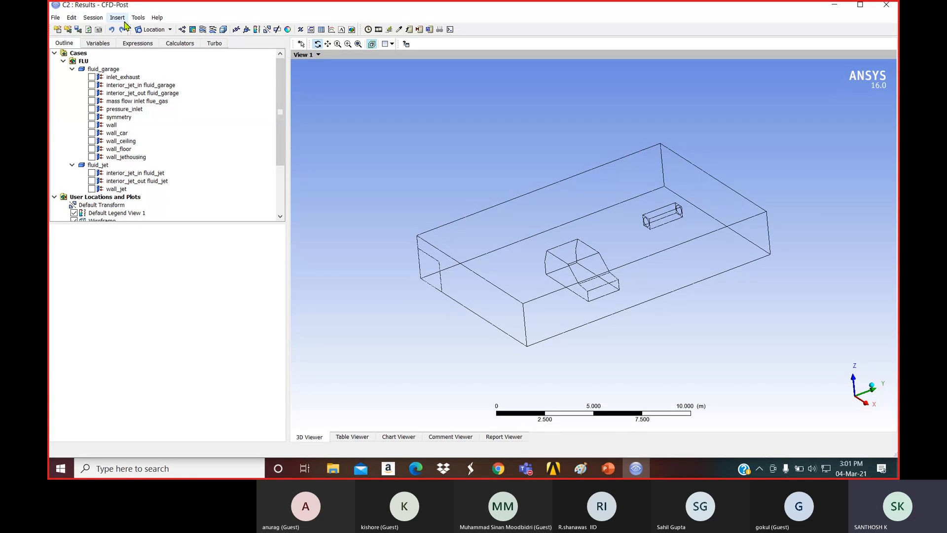
pyautogui.click(159, 31)
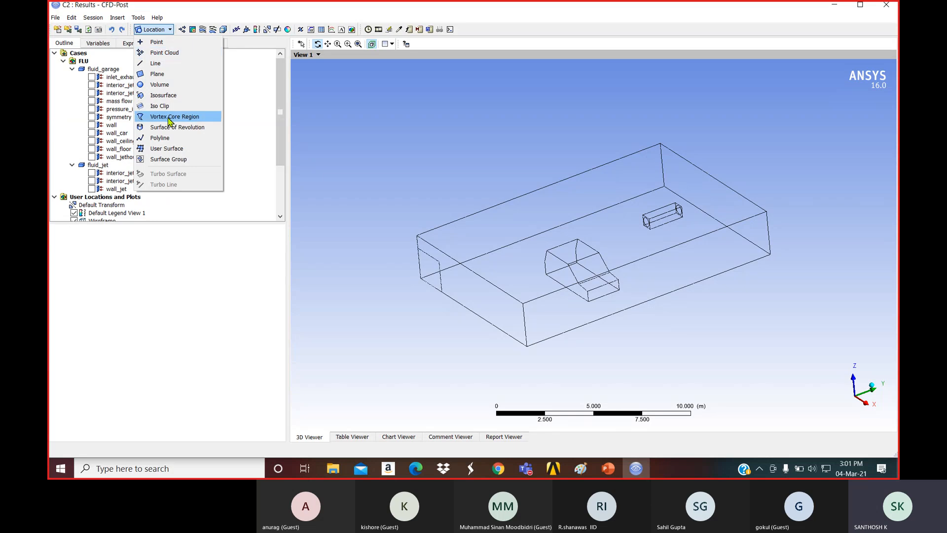
pyautogui.click(179, 160)
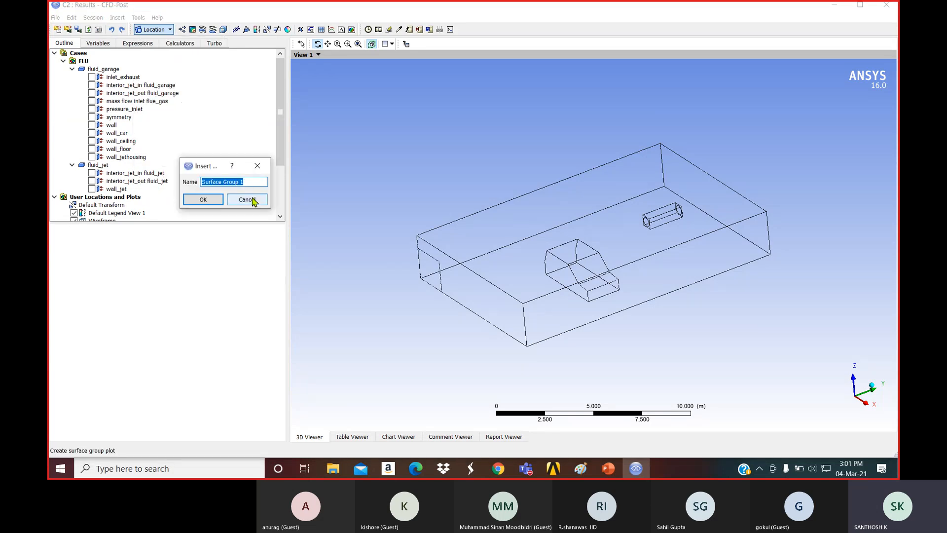
pyautogui.write('wa')
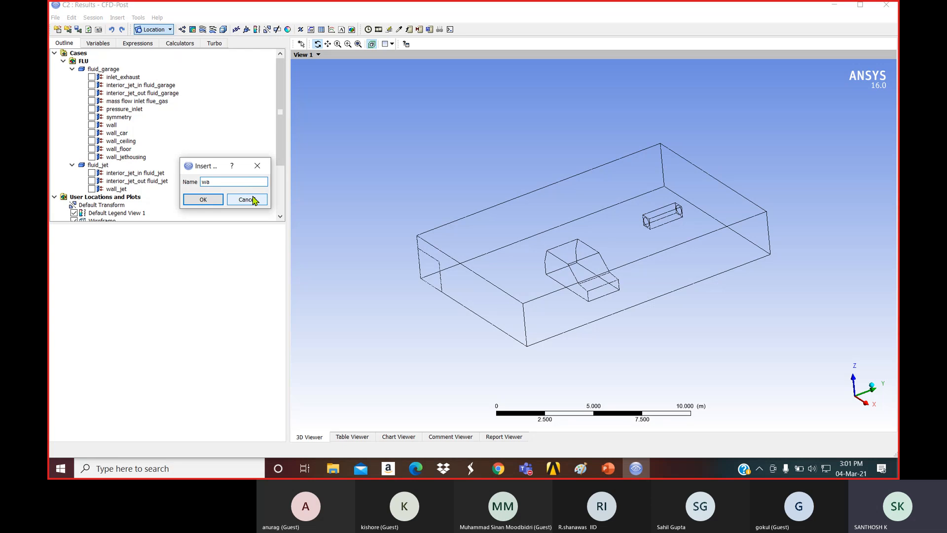
pyautogui.write('lls')
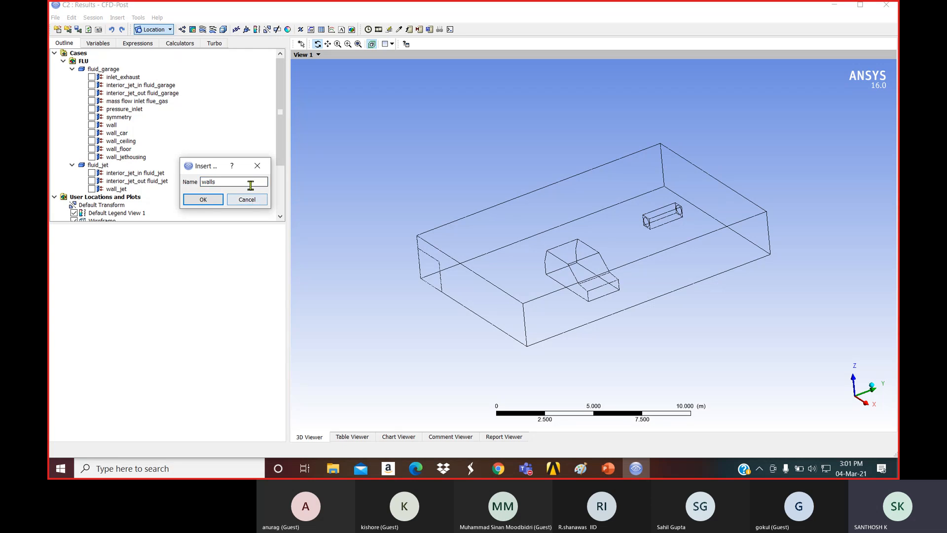
pyautogui.click(202, 199)
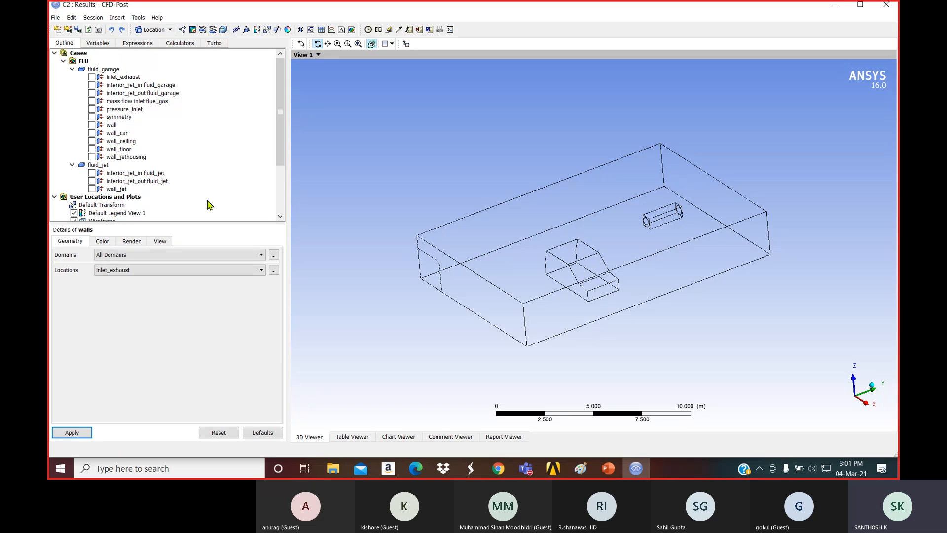
# - Assign wall, wall_car, wall_ceiling, wall_floor, wall_jet and wall_jethousing as the locations of the walls surface group and apply
pyautogui.click(213, 270)
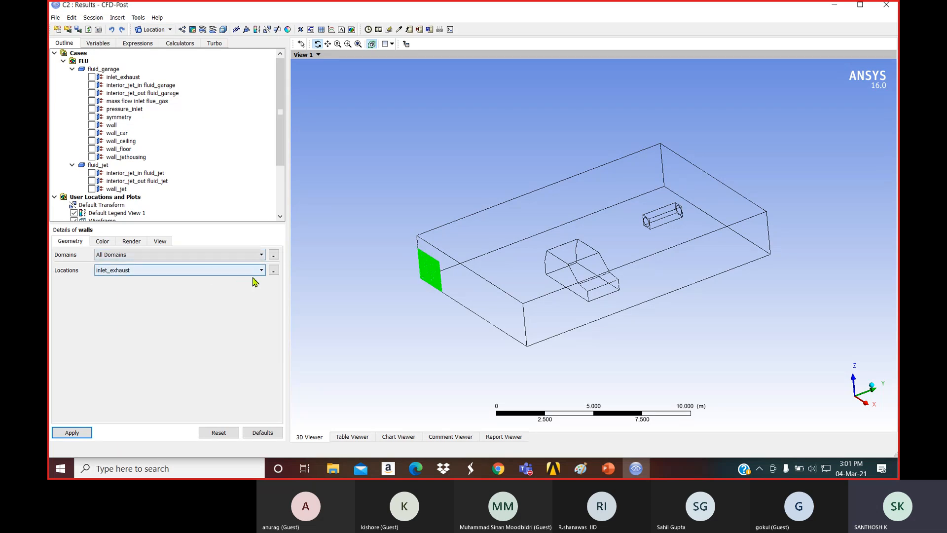
pyautogui.click(274, 271)
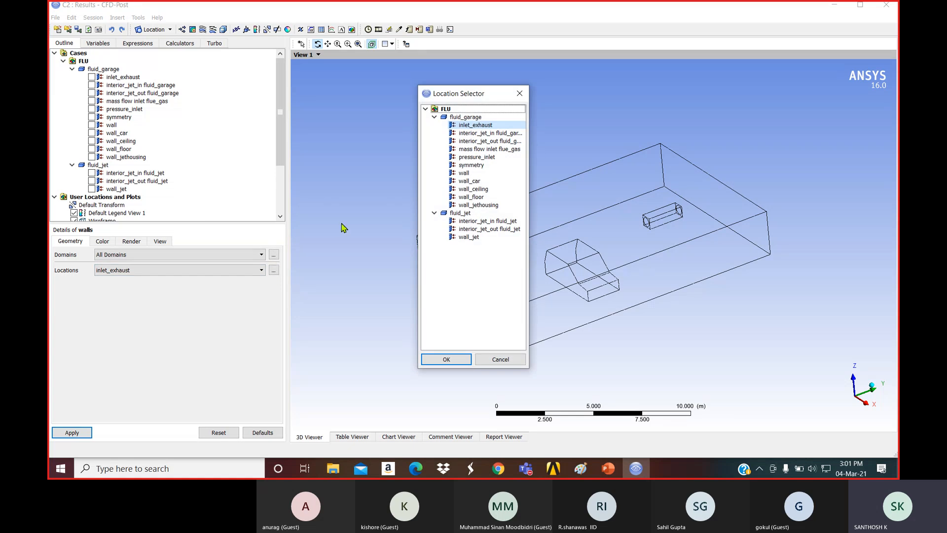
pyautogui.click(472, 173)
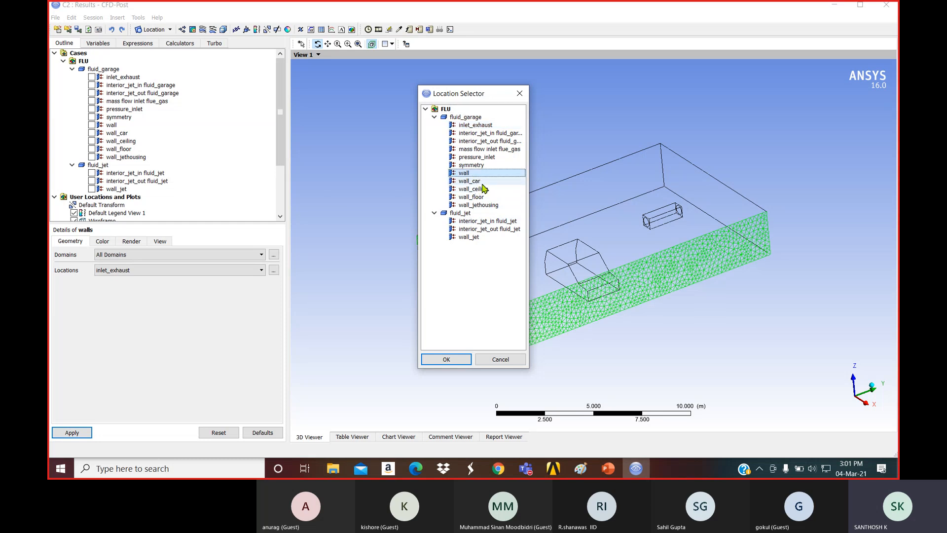
pyautogui.click(481, 181)
pyautogui.keyDown('ctrl'); pyautogui.click(471, 173); pyautogui.keyUp('ctrl')
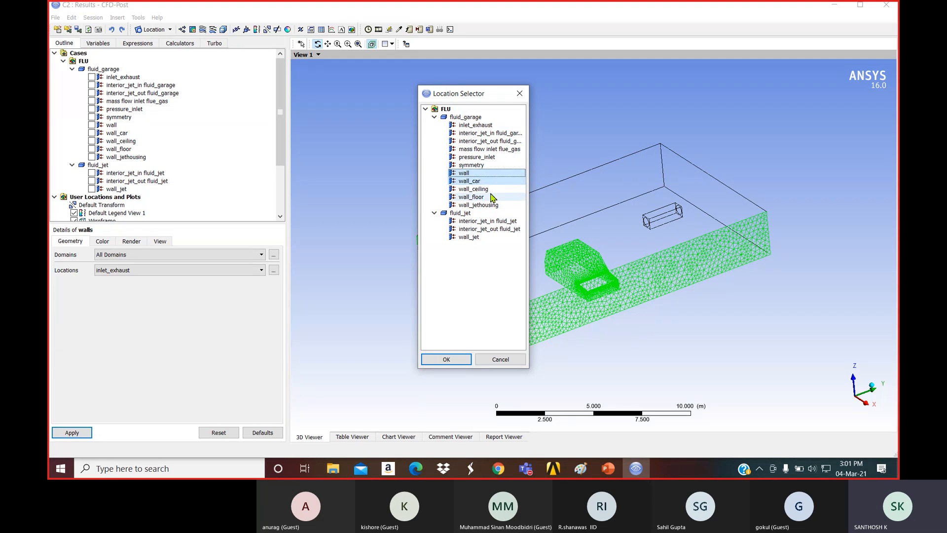
pyautogui.keyDown('ctrl'); pyautogui.click(488, 190); pyautogui.keyUp('ctrl')
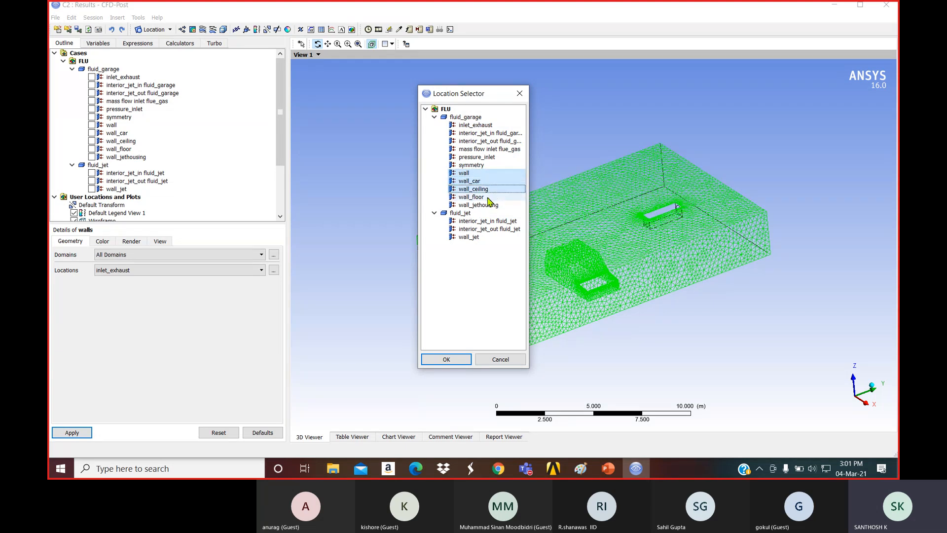
pyautogui.keyDown('ctrl'); pyautogui.click(488, 197); pyautogui.keyUp('ctrl')
pyautogui.keyDown('ctrl'); pyautogui.click(476, 205); pyautogui.keyUp('ctrl')
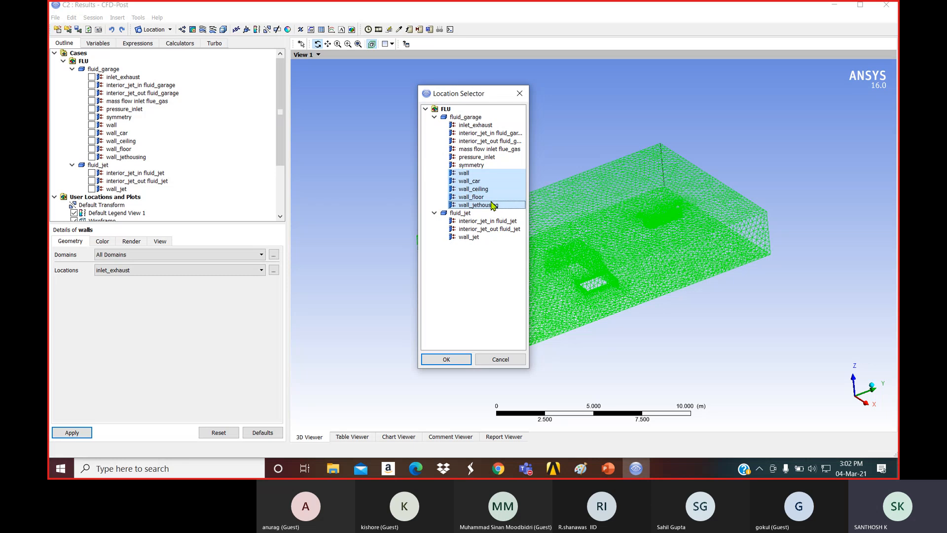
pyautogui.keyDown('ctrl'); pyautogui.click(486, 239); pyautogui.keyUp('ctrl')
pyautogui.click(446, 359)
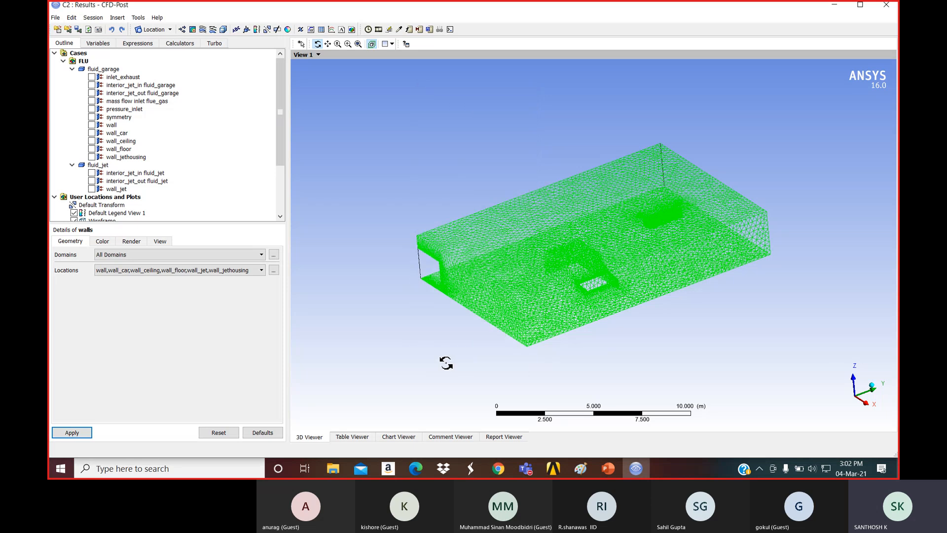
pyautogui.click(62, 434)
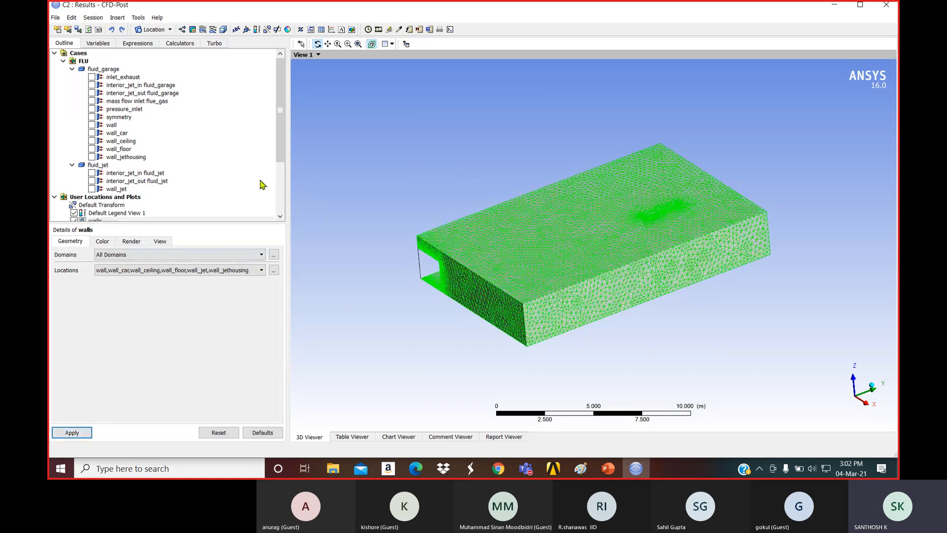
# - Toggle the walls surface group off and on again to compare it with the wireframe
pyautogui.moveTo(277, 168); pyautogui.dragTo(279, 188)
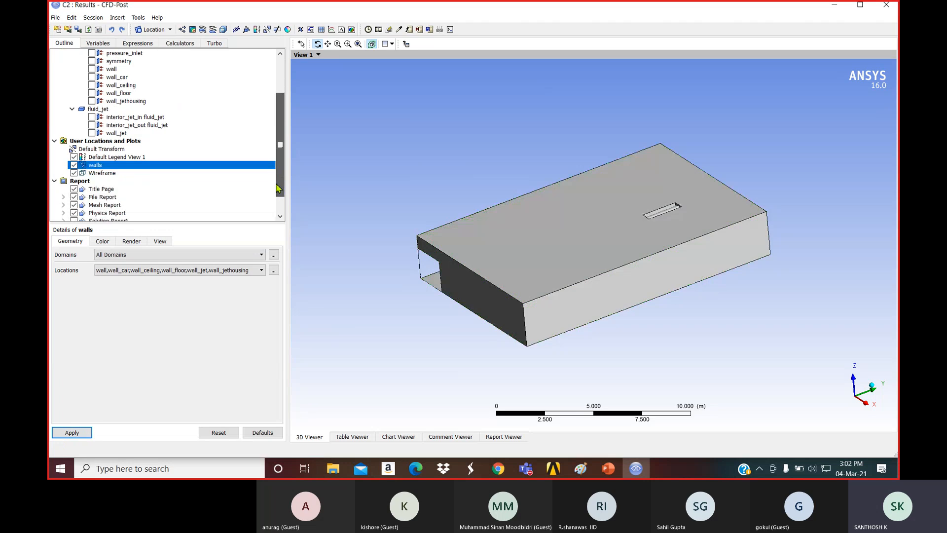
pyautogui.click(74, 165)
pyautogui.click(74, 165)
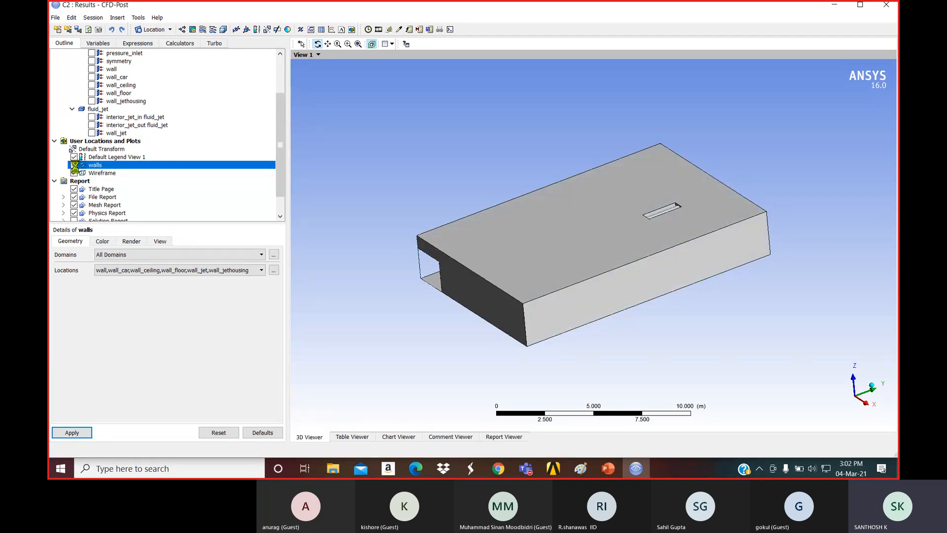
pyautogui.click(74, 165)
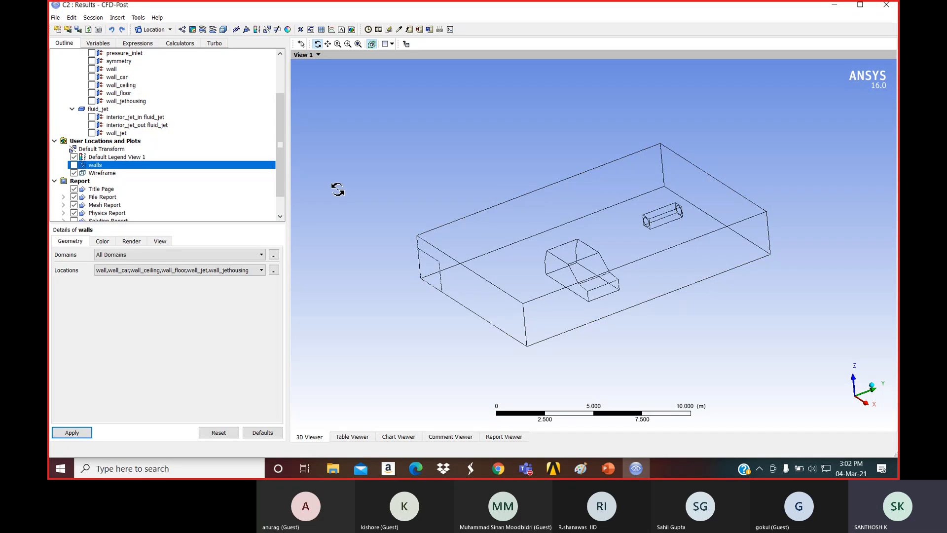
pyautogui.click(74, 165)
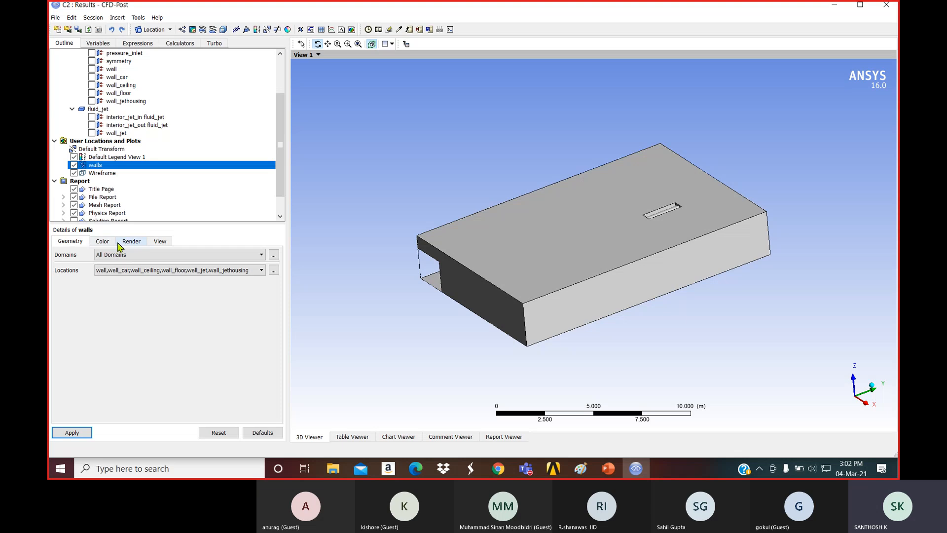
# - Color the walls surface group by the Temperature variable, apply it and inspect the temperature distribution
pyautogui.click(107, 241)
pyautogui.click(124, 254)
pyautogui.click(124, 272)
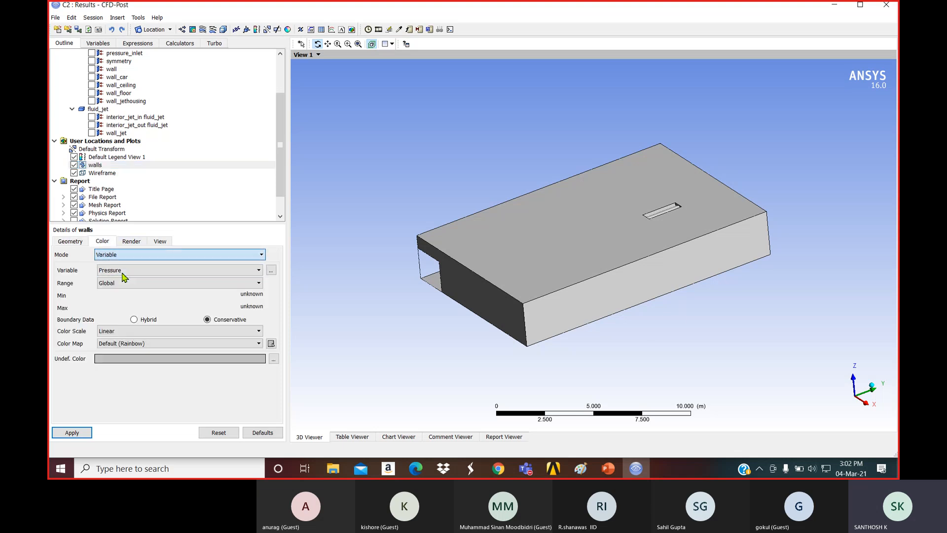
pyautogui.click(132, 270)
pyautogui.scroll(-2, 140, 327)
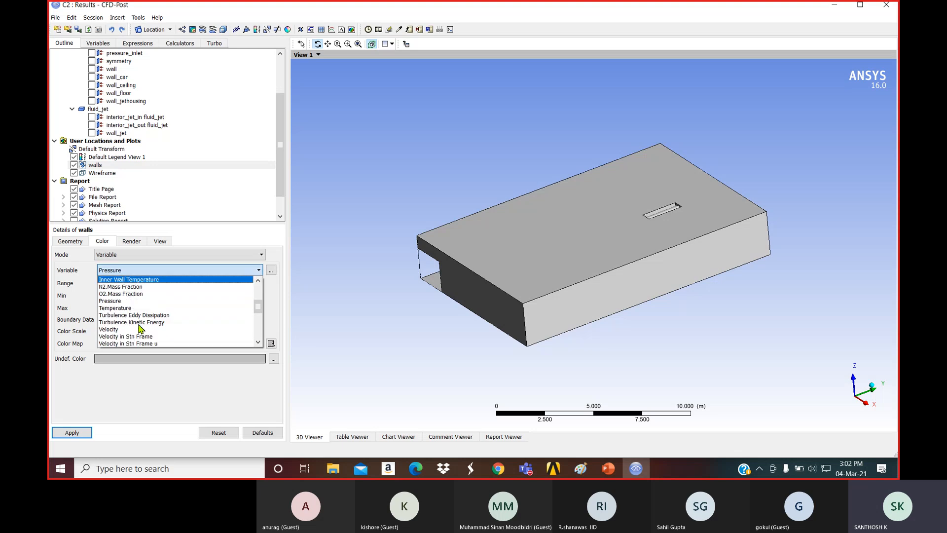
pyautogui.click(138, 308)
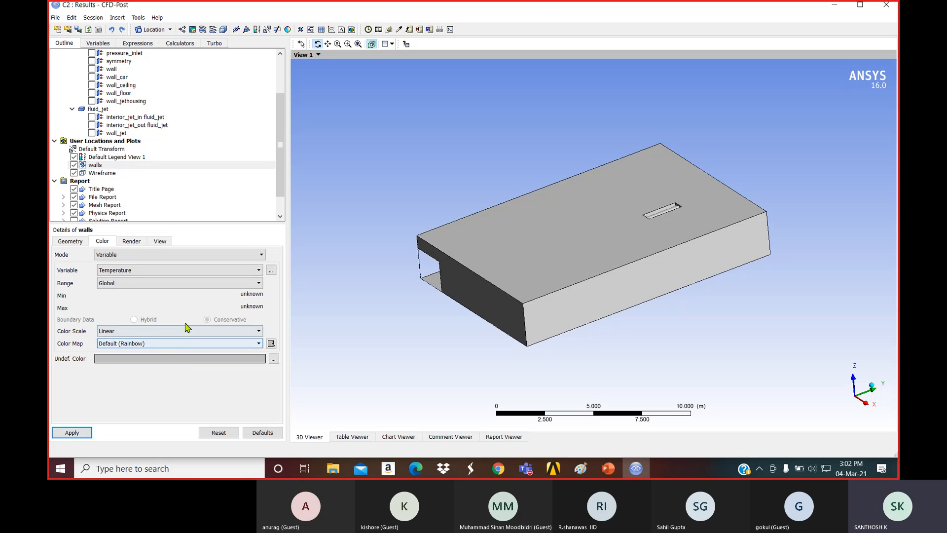
pyautogui.click(80, 431)
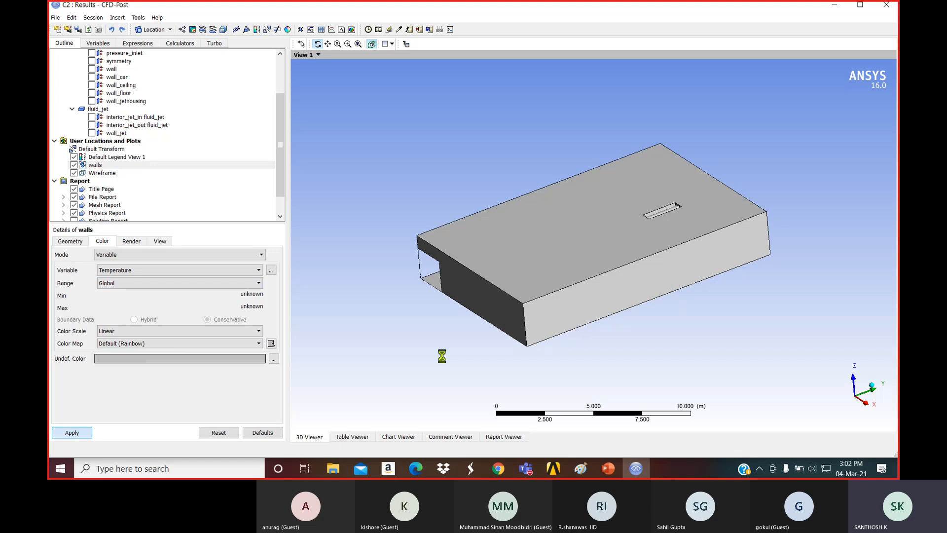
pyautogui.moveTo(501, 270); pyautogui.dragTo(566, 275)
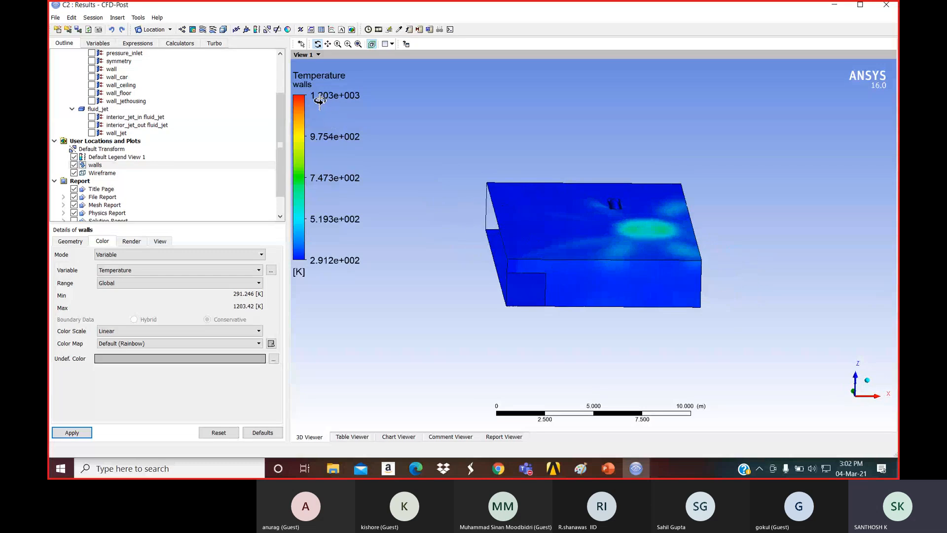
# - Set the default legend's number format to Fixed with a precision of 4 and apply it
pyautogui.rightClick(100, 156)
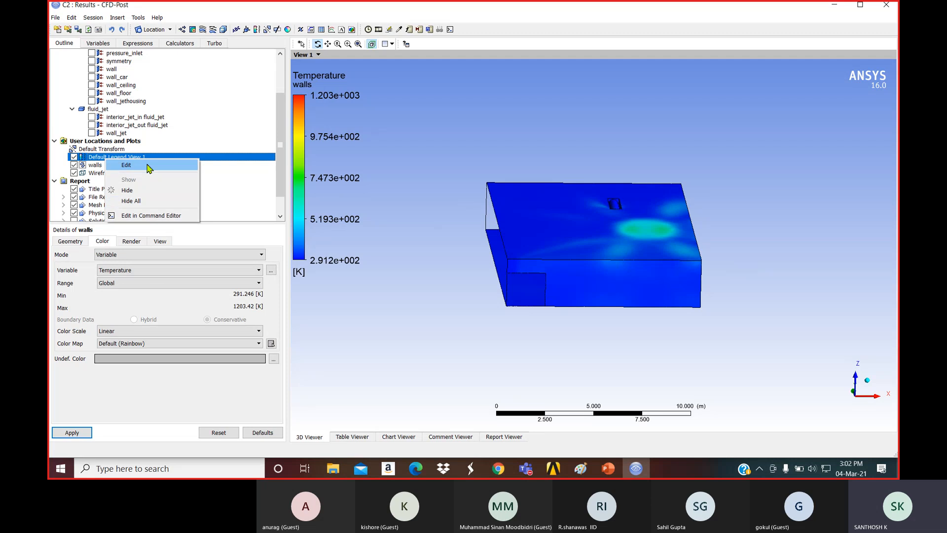
pyautogui.click(149, 168)
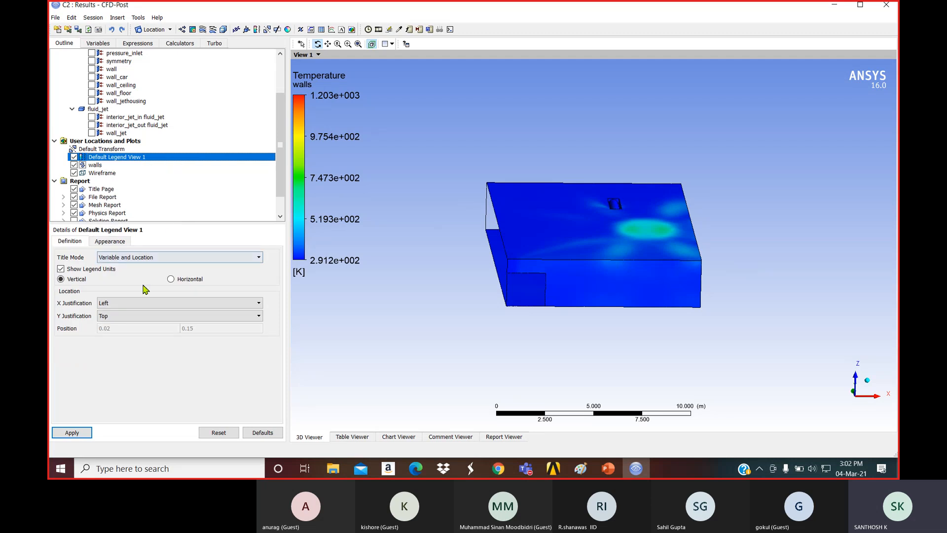
pyautogui.click(113, 242)
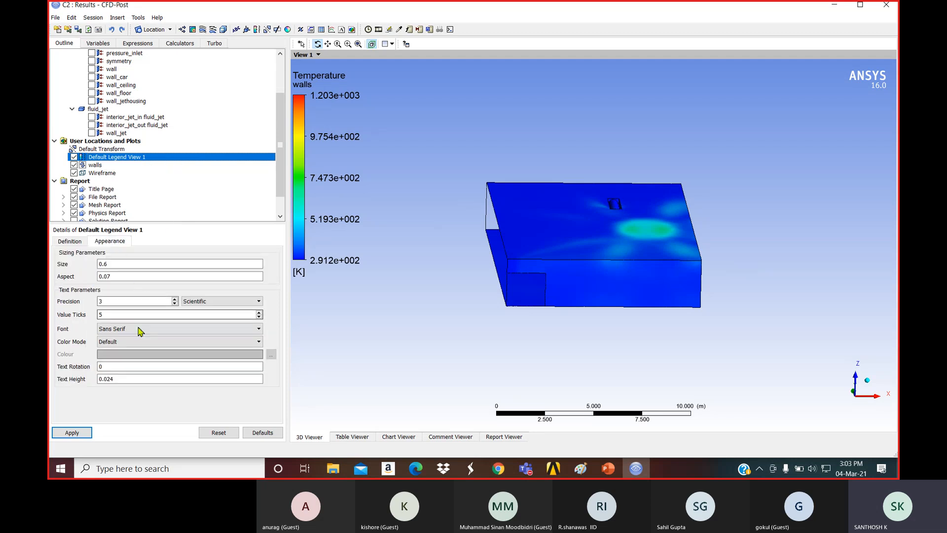
pyautogui.click(218, 301)
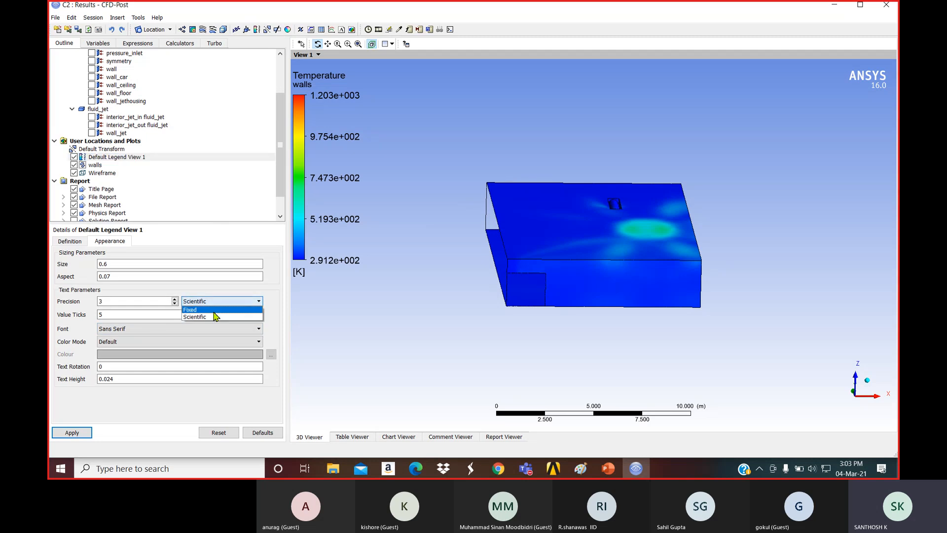
pyautogui.click(215, 310)
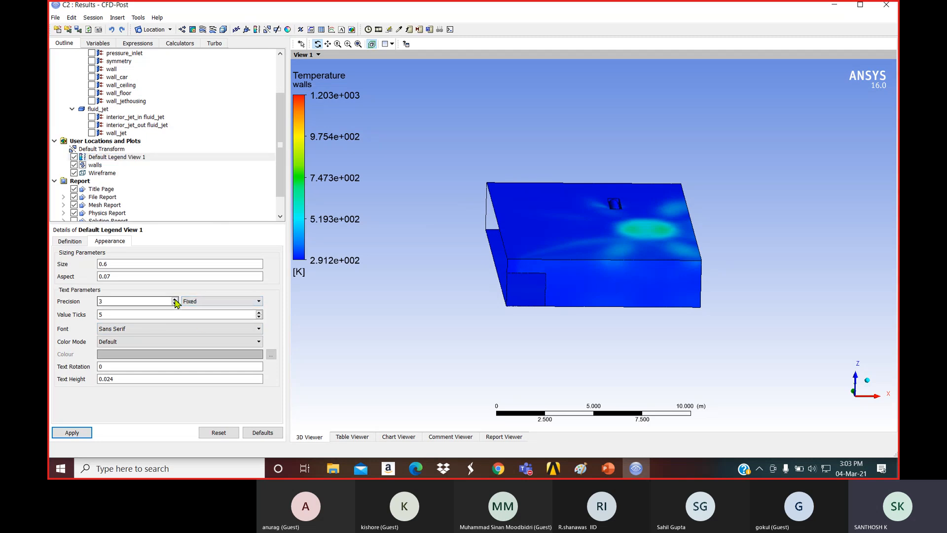
pyautogui.click(71, 432)
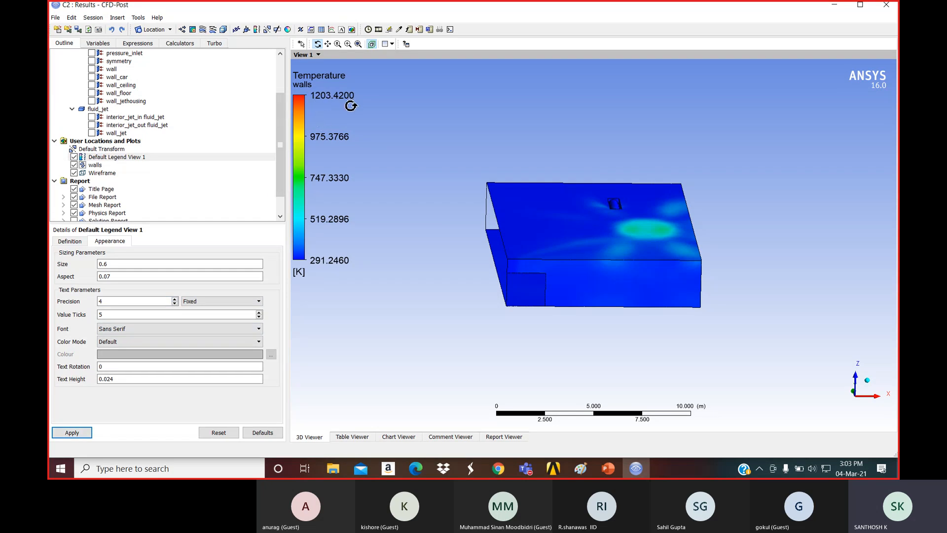
# - Examine the wall temperatures inside the garage, close up around the car and its hood edges, then restore the full view
pyautogui.moveTo(490, 238); pyautogui.dragTo(543, 212)
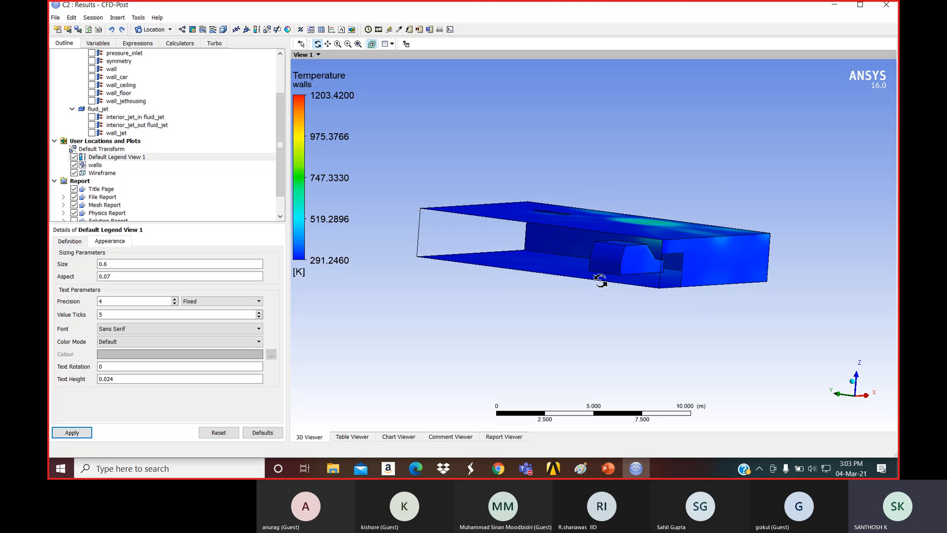
pyautogui.moveTo(609, 279); pyautogui.dragTo(741, 302)
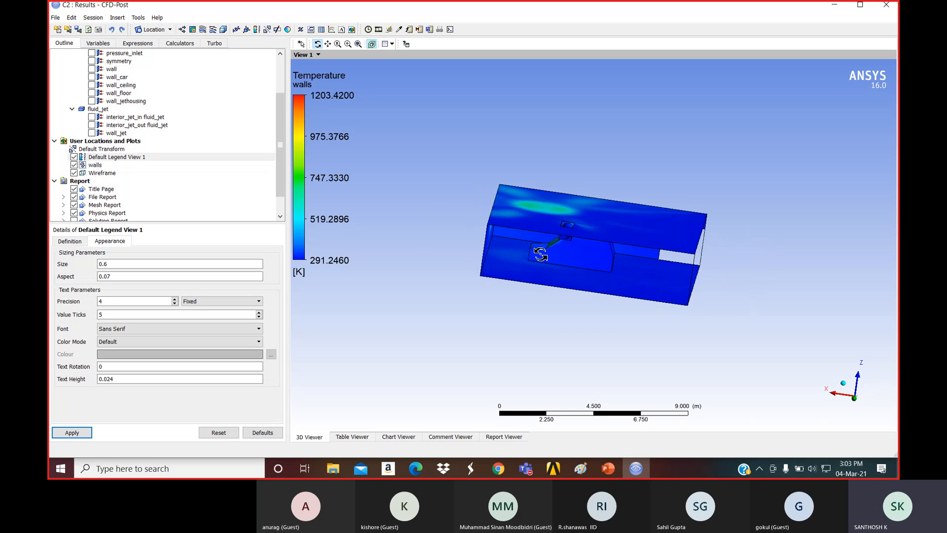
pyautogui.scroll(1, 515, 230)
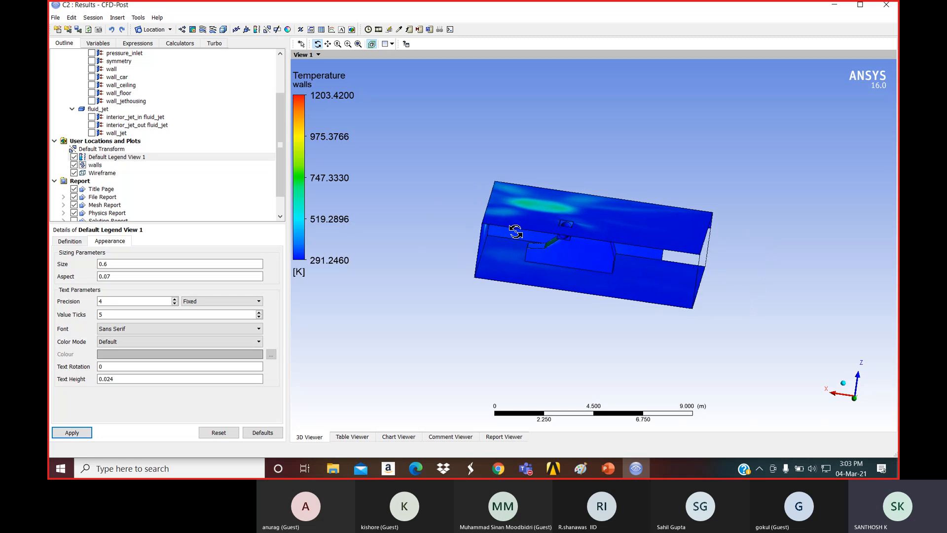
pyautogui.click(348, 44)
pyautogui.moveTo(505, 217); pyautogui.dragTo(595, 295)
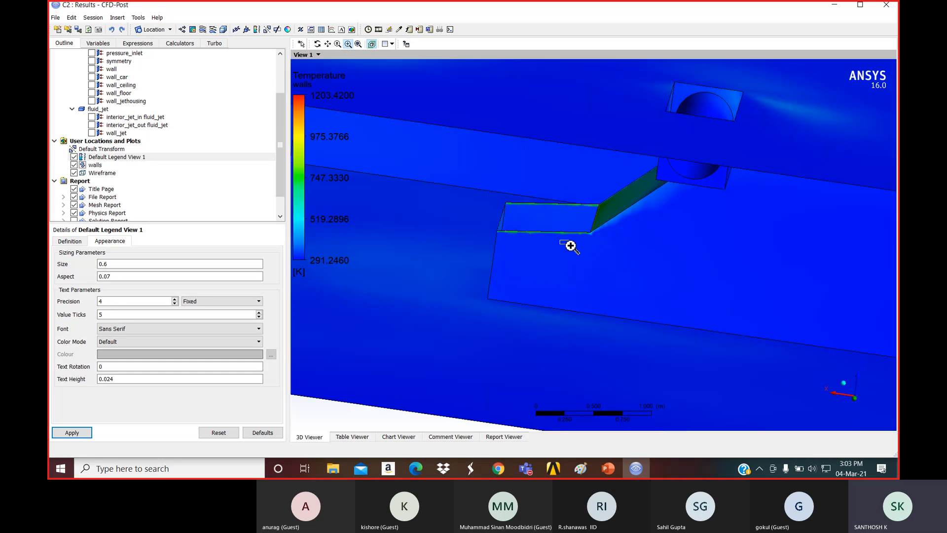
pyautogui.moveTo(562, 242); pyautogui.dragTo(598, 179)
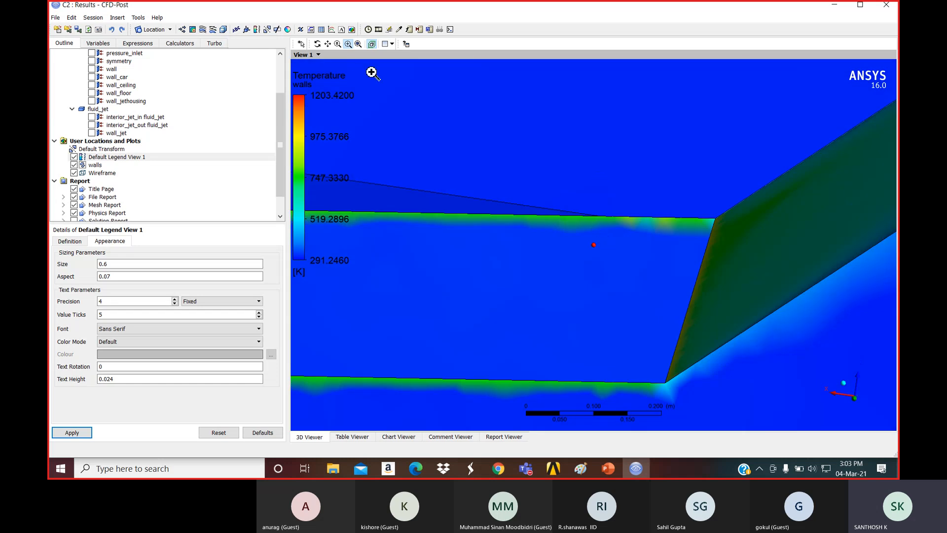
pyautogui.click(370, 45)
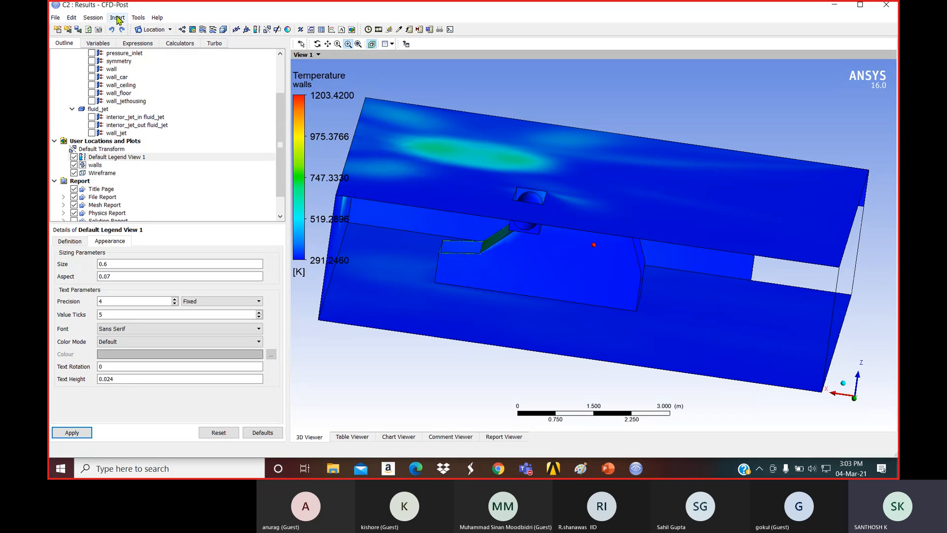
# - Insert an isosurface location named XZ plane
pyautogui.click(155, 31)
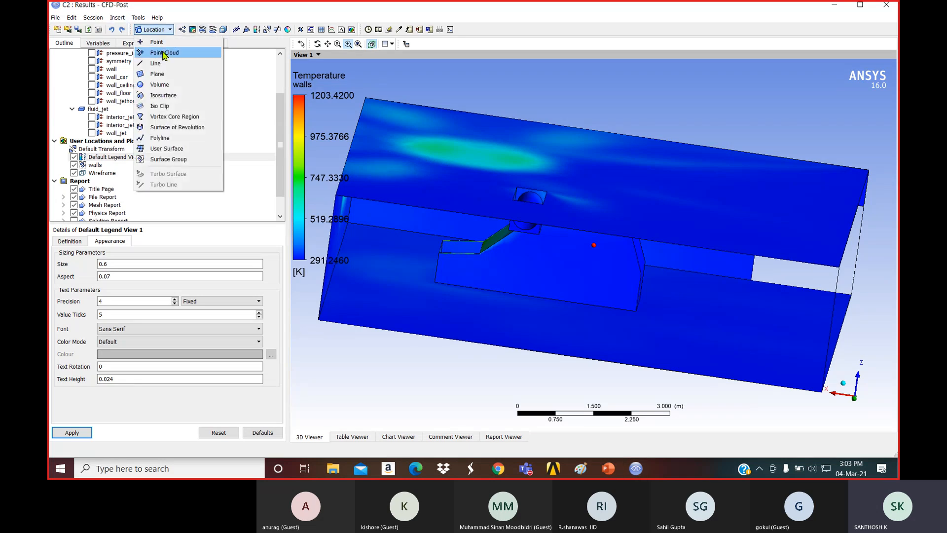
pyautogui.click(171, 96)
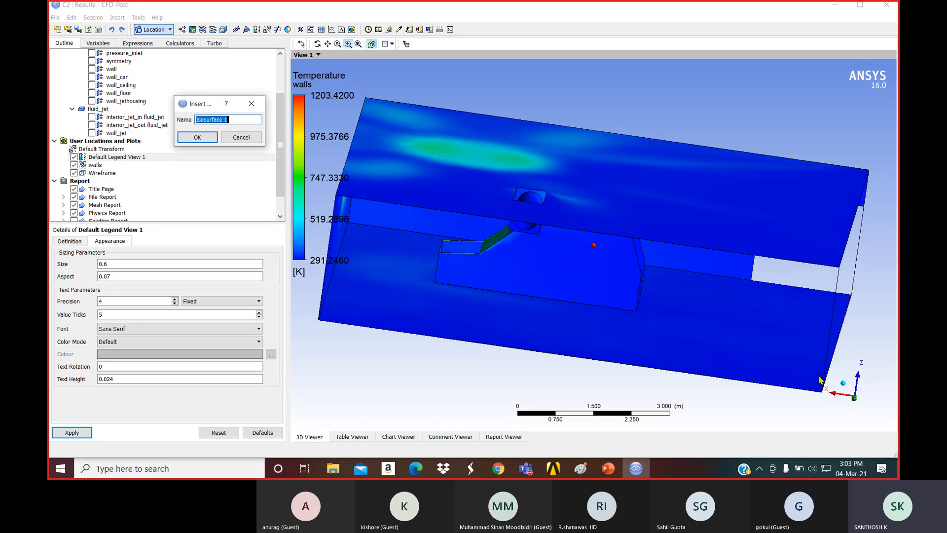
pyautogui.write('XZ plane')
pyautogui.click(197, 137)
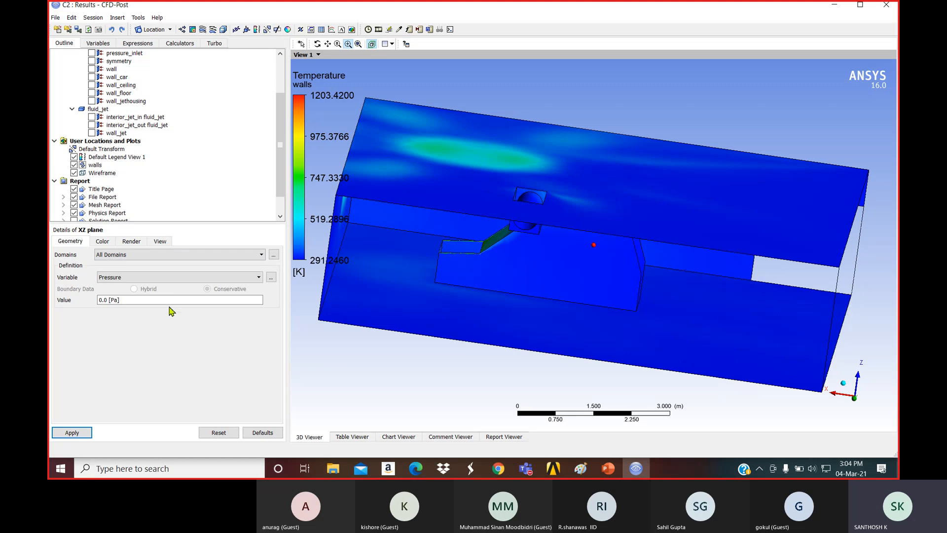
# - Define the XZ plane isosurface by the variable Y at a value of 9 m
pyautogui.click(143, 300)
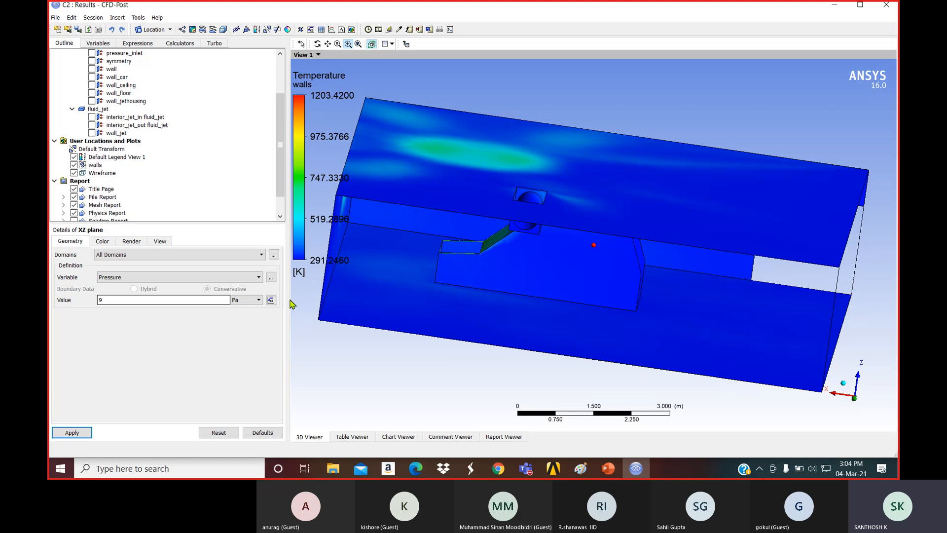
pyautogui.click(249, 277)
pyautogui.scroll(-10, 180, 313)
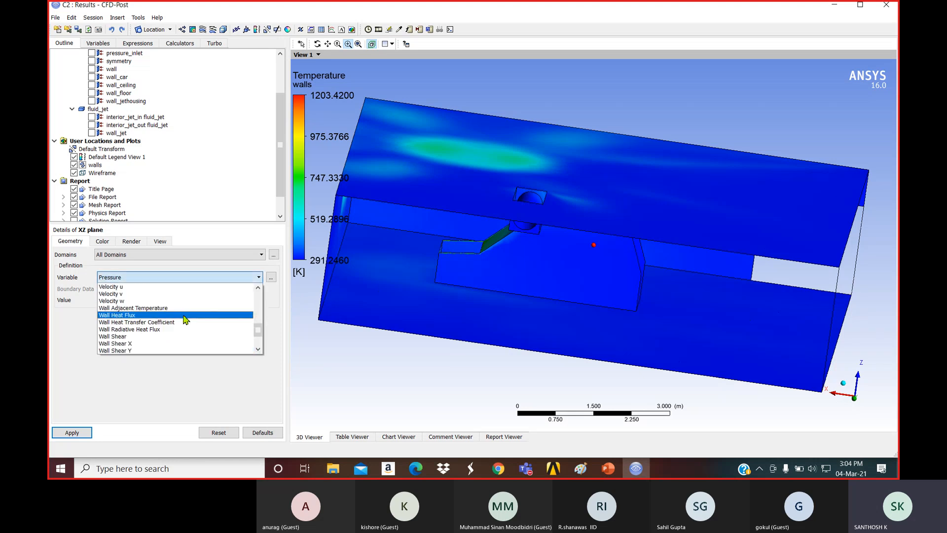
pyautogui.click(183, 329)
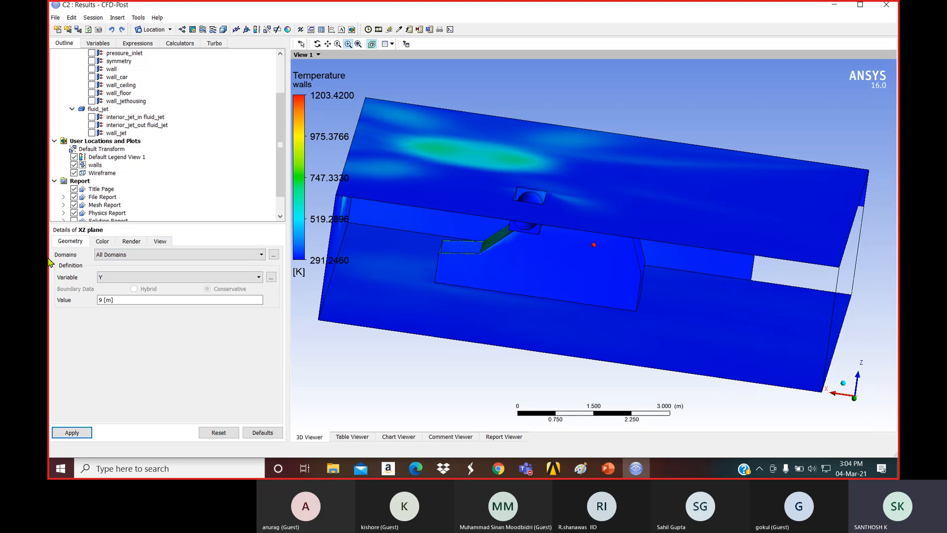
# - Color the XZ plane isosurface by the Temperature variable and apply it with the default render settings
pyautogui.click(105, 240)
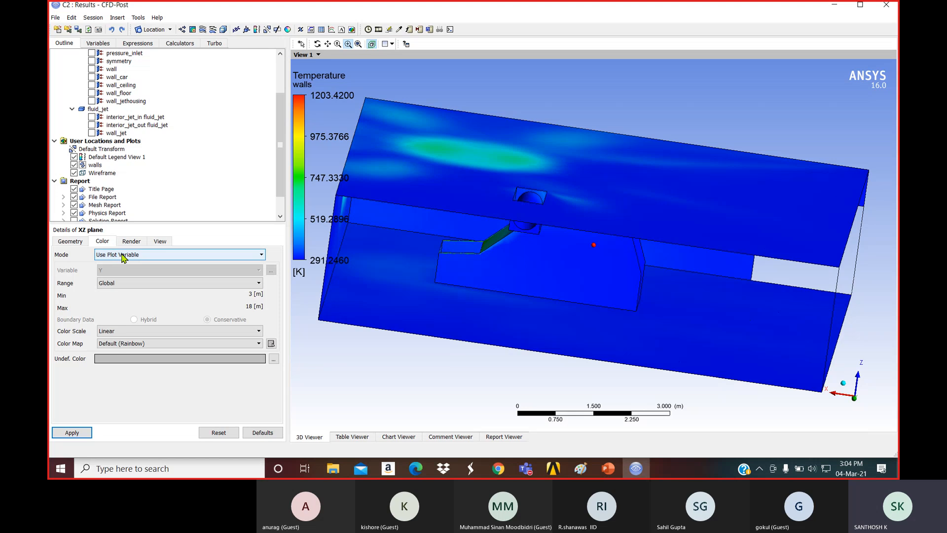
pyautogui.click(123, 256)
pyautogui.click(128, 271)
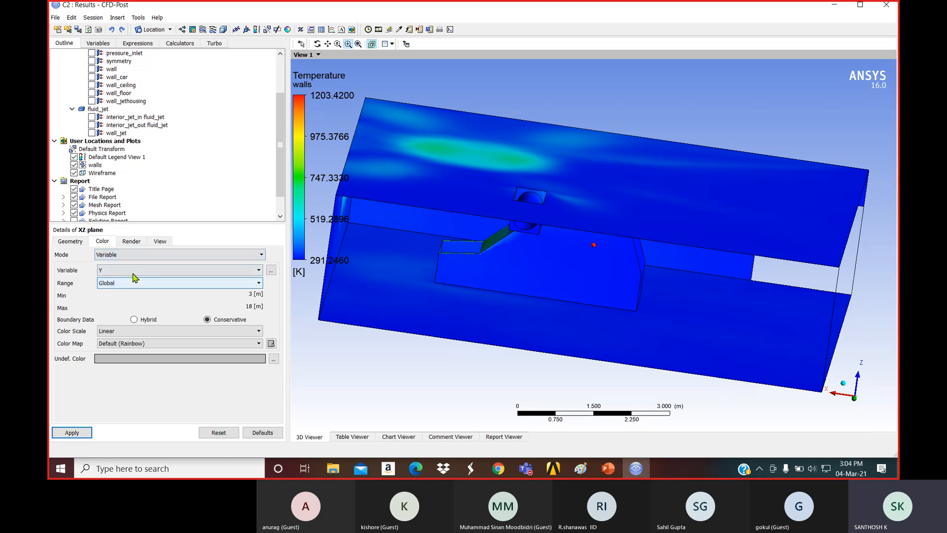
pyautogui.click(134, 270)
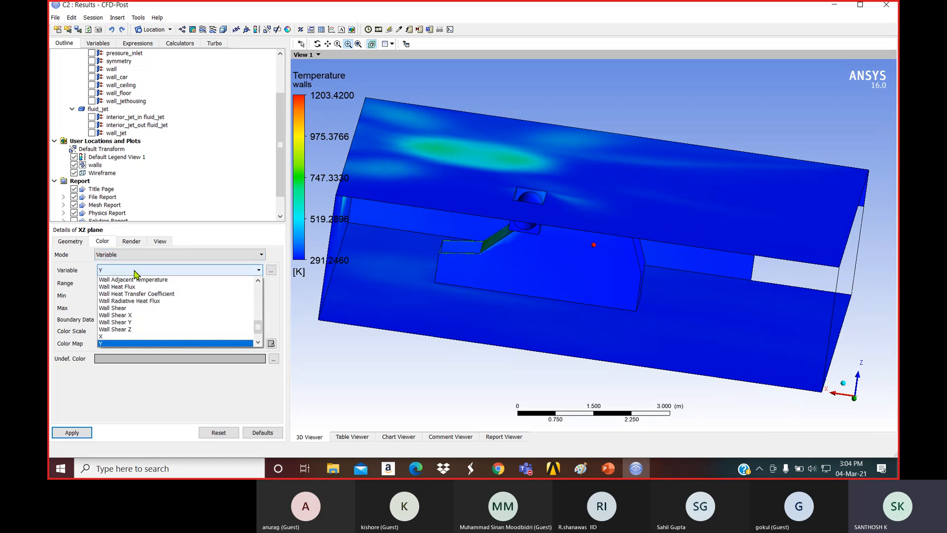
pyautogui.scroll(-3, 136, 321)
pyautogui.scroll(10, 136, 338)
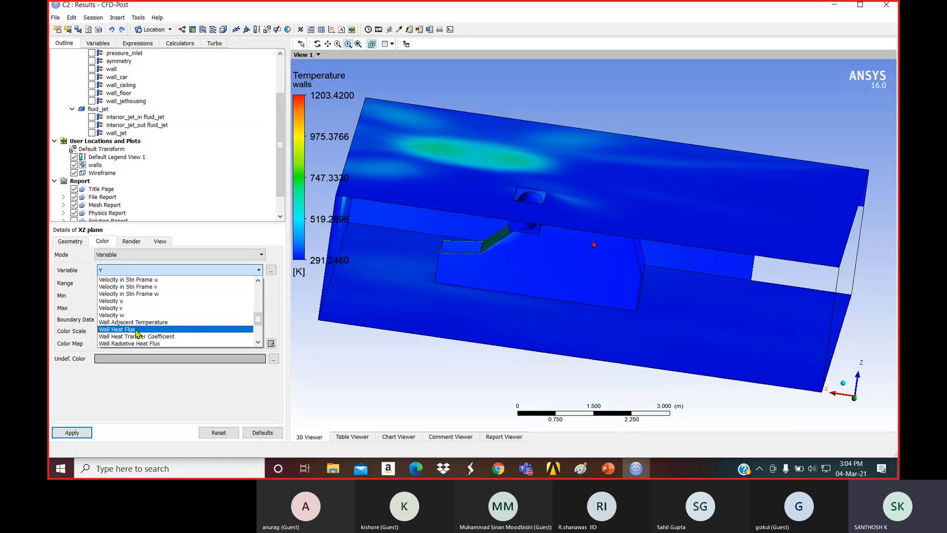
pyautogui.click(137, 296)
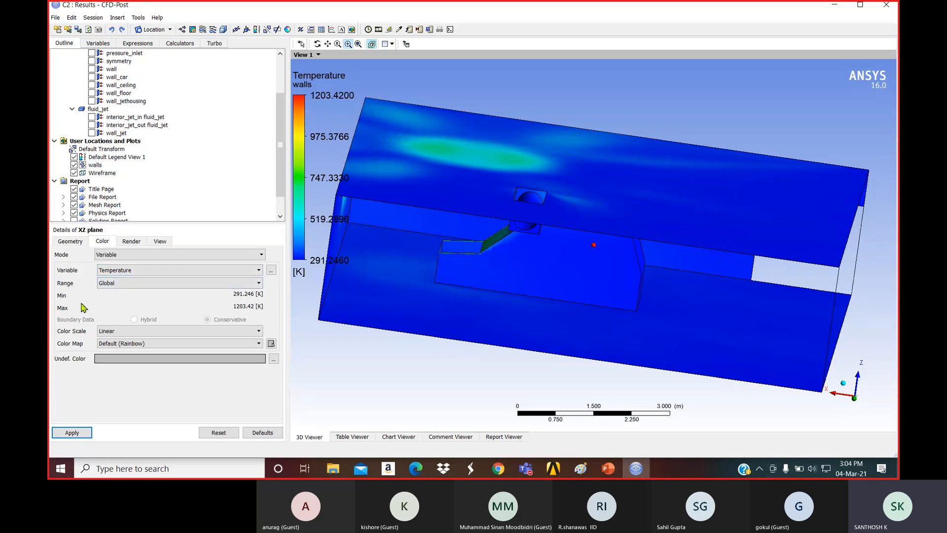
pyautogui.click(135, 243)
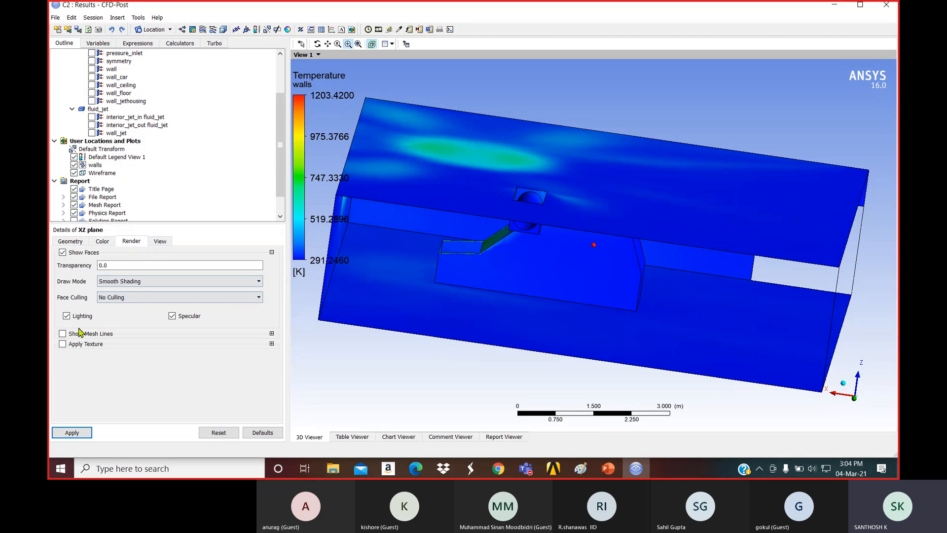
pyautogui.click(71, 432)
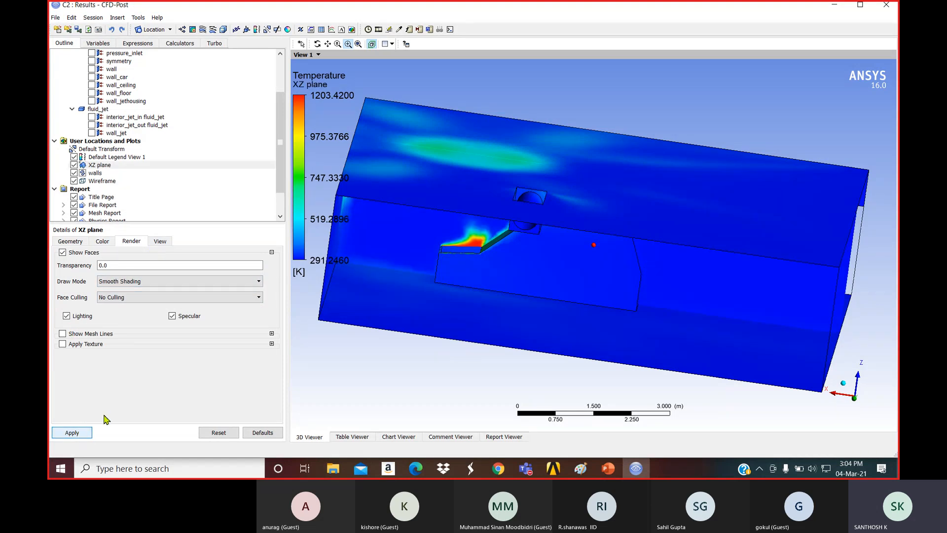
# - Hide the walls surface group and frame the XZ plane's temperature contour around the car
pyautogui.click(74, 173)
pyautogui.moveTo(480, 272); pyautogui.dragTo(615, 298)
pyautogui.moveTo(542, 241); pyautogui.dragTo(567, 235)
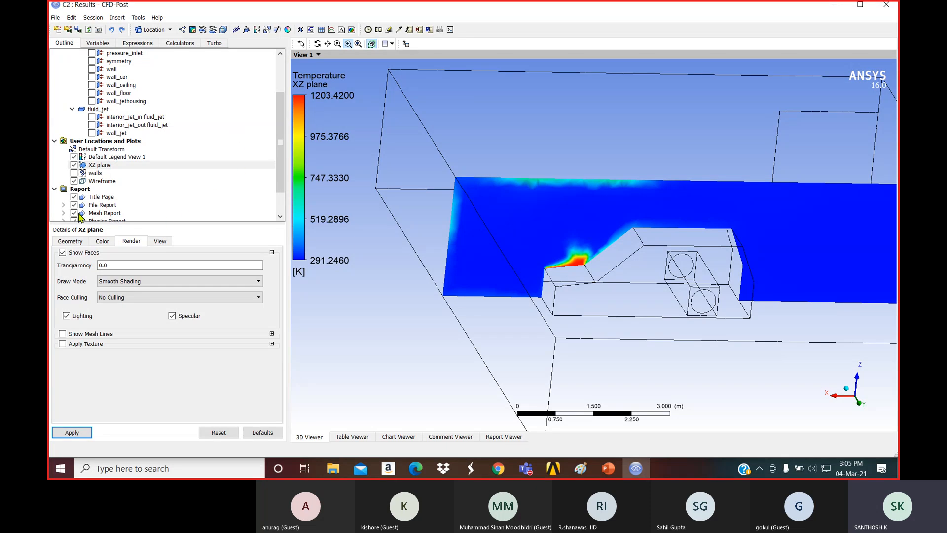
# - Switch the display from the XZ plane to the walls surface group and back to compare their temperature plots
pyautogui.click(74, 166)
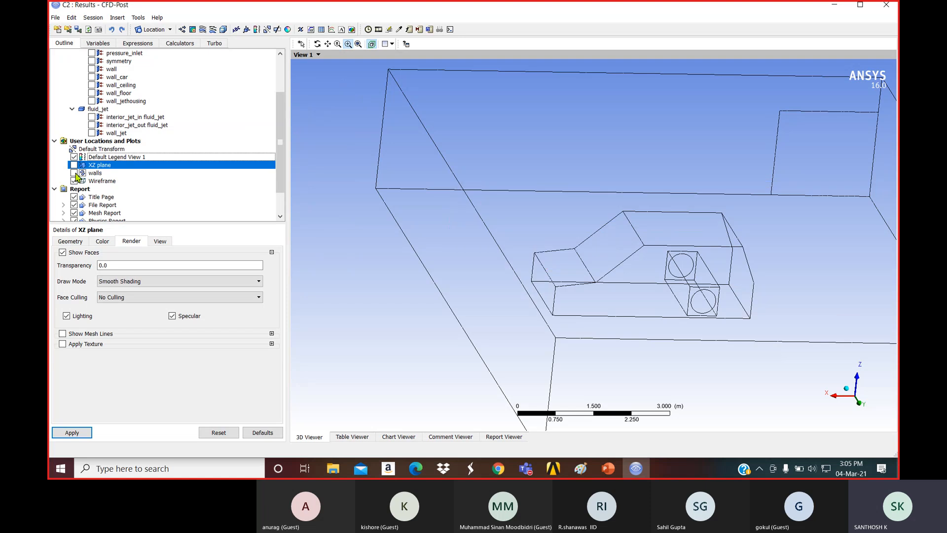
pyautogui.click(75, 173)
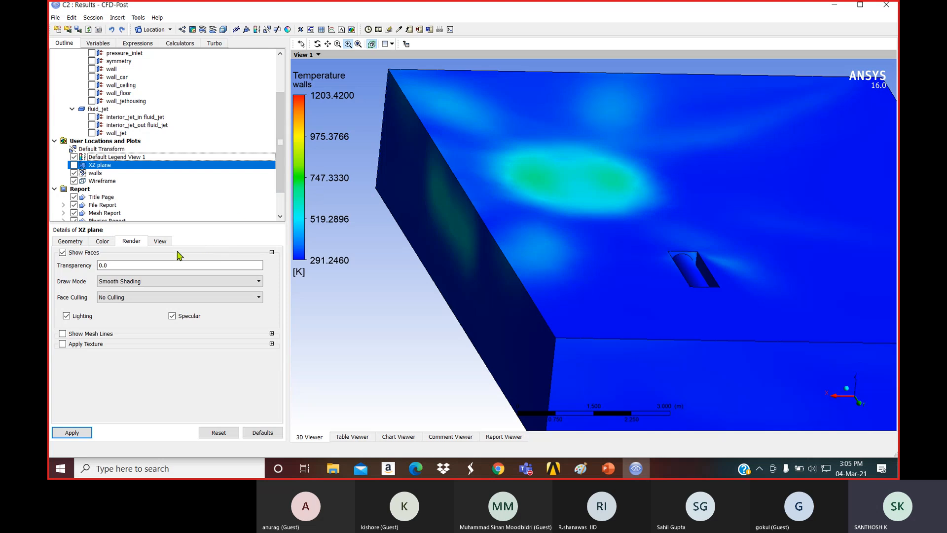
pyautogui.click(74, 165)
pyautogui.click(74, 174)
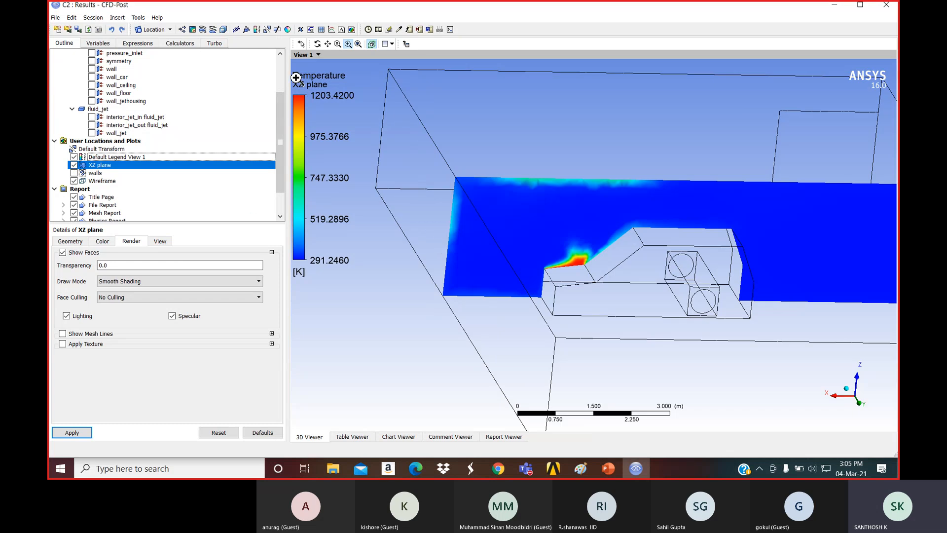
# - Insert an isosurface location named Gas
pyautogui.click(167, 31)
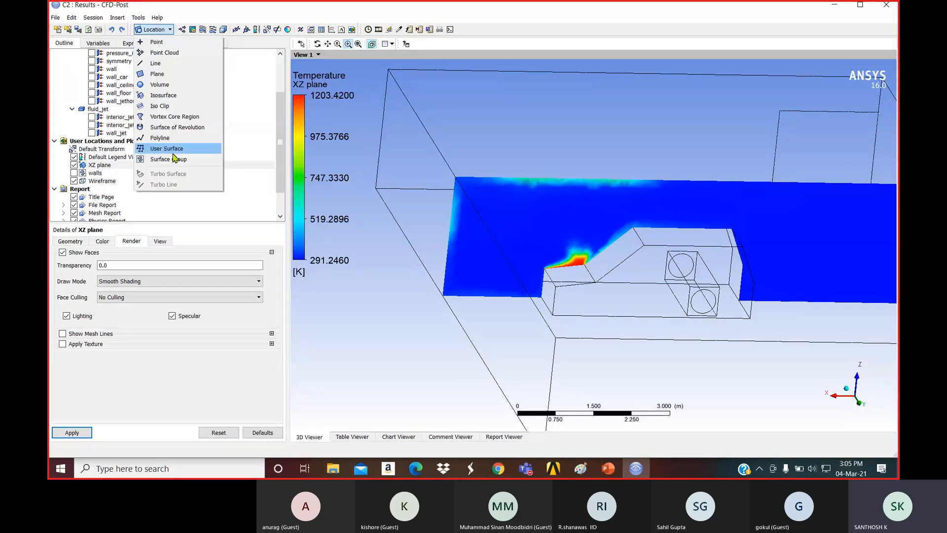
pyautogui.click(163, 96)
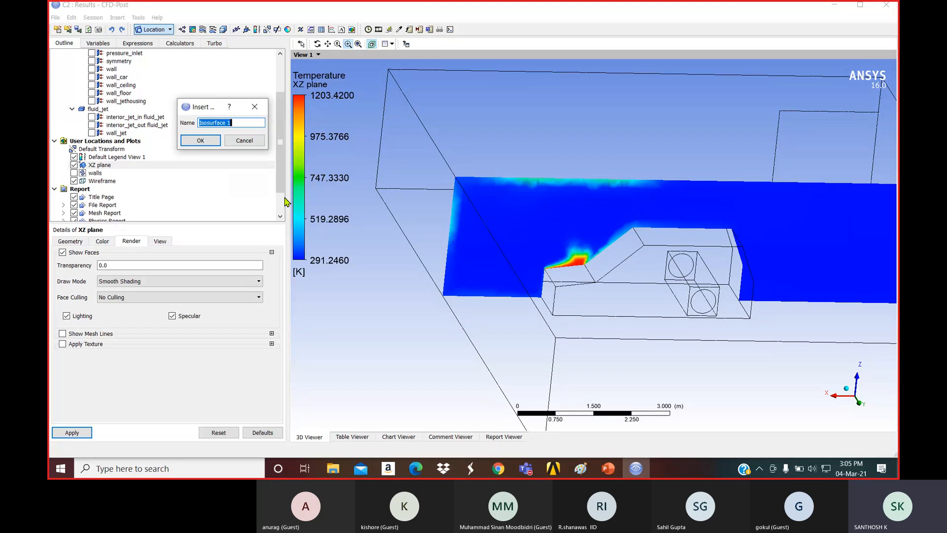
pyautogui.write('Gas')
pyautogui.click(202, 140)
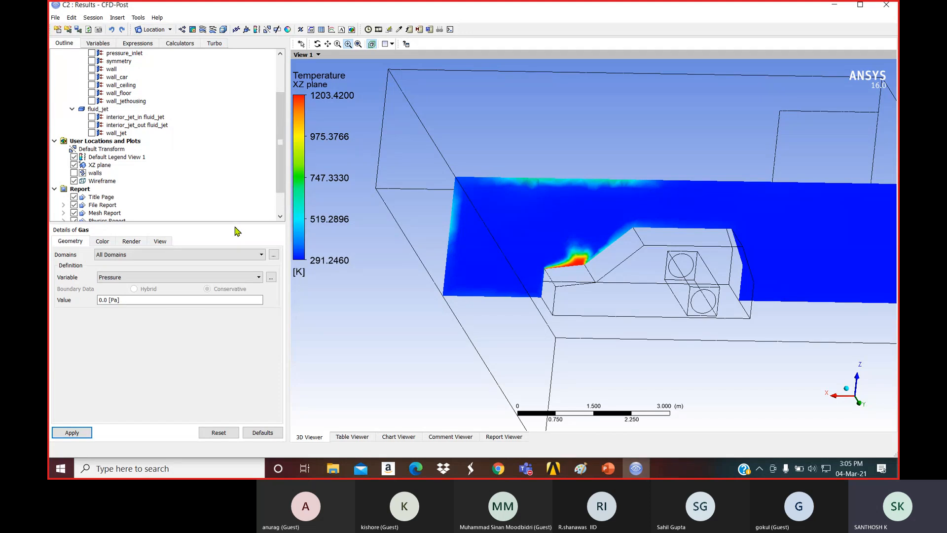
# - Set the Gas isosurface's color mode to Constant and check its render settings
pyautogui.click(105, 241)
pyautogui.click(117, 257)
pyautogui.click(121, 277)
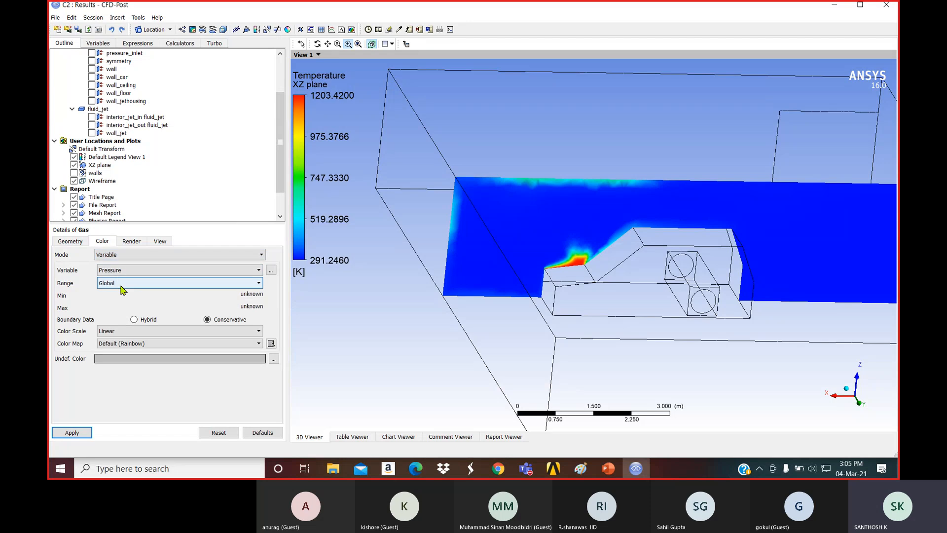
pyautogui.click(121, 256)
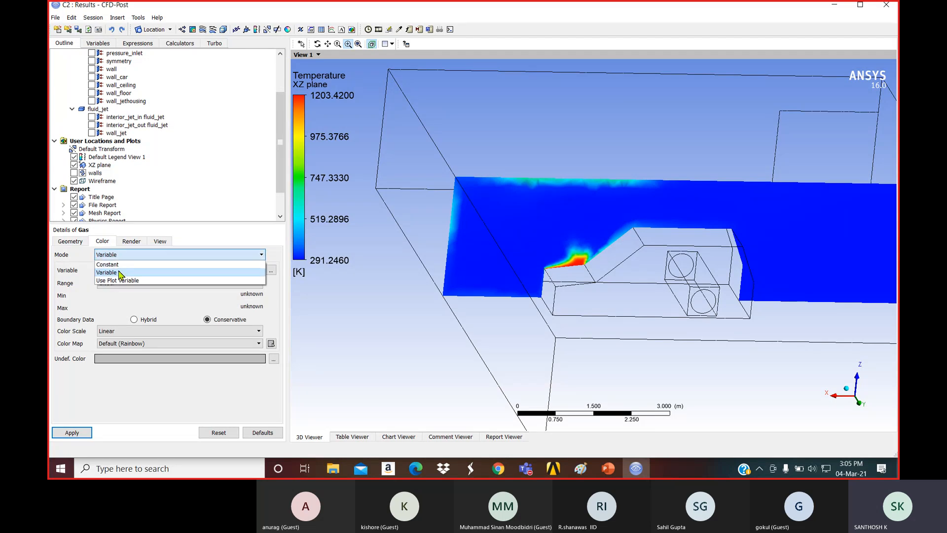
pyautogui.click(120, 264)
pyautogui.click(132, 243)
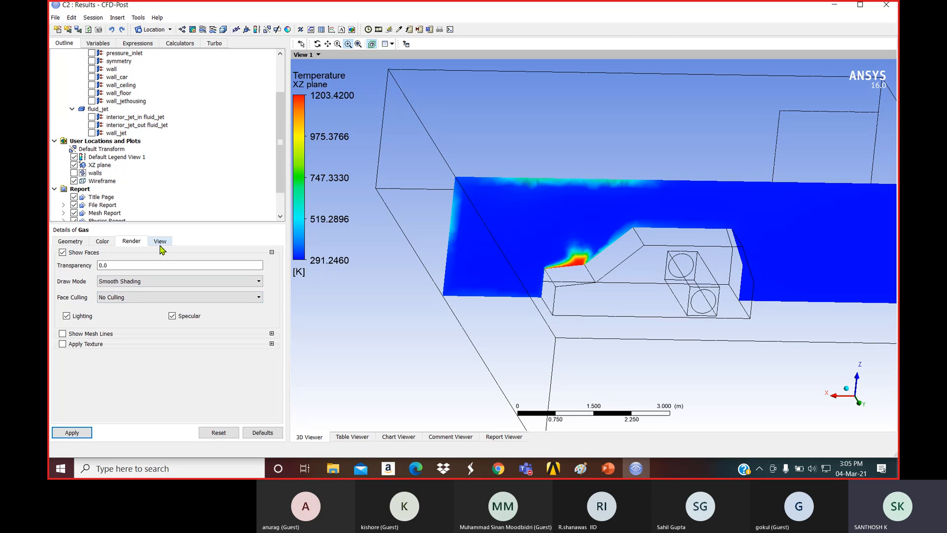
# - Define the Gas isosurface by the Co2.Mass Fraction variable at a value of 0.0 and apply it
pyautogui.click(76, 243)
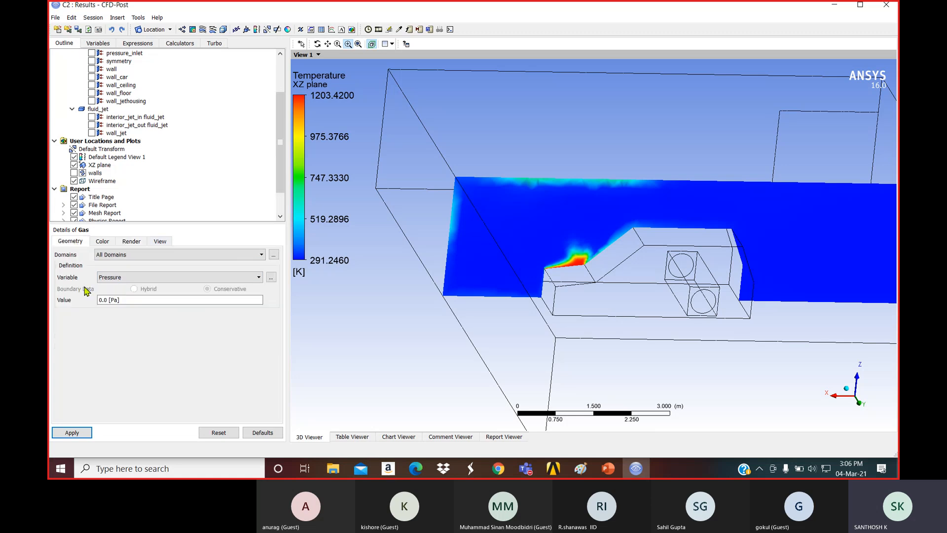
pyautogui.click(120, 277)
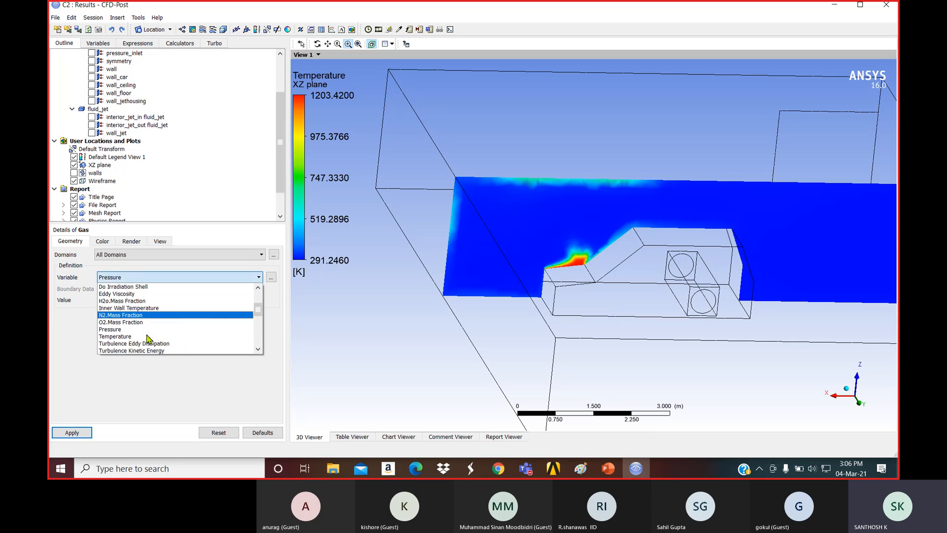
pyautogui.scroll(1, 148, 338)
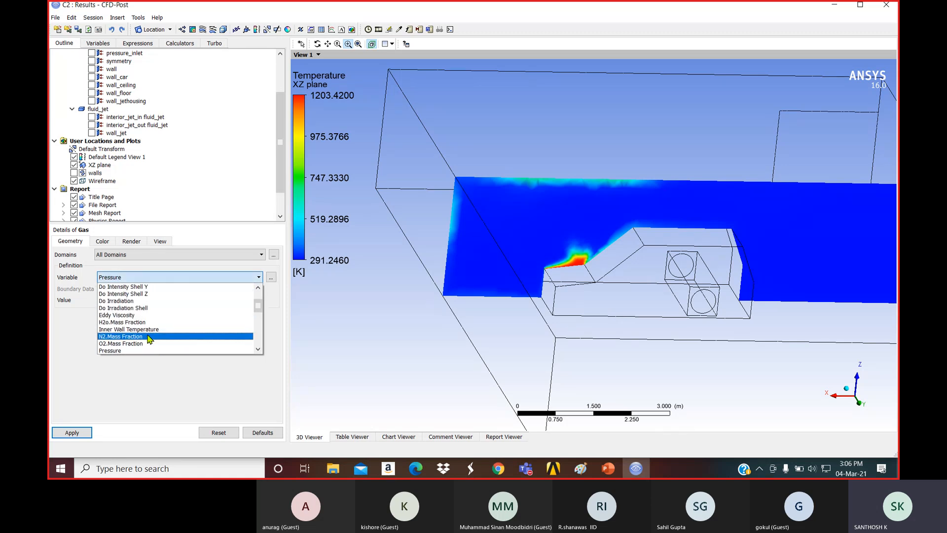
pyautogui.scroll(3, 150, 339)
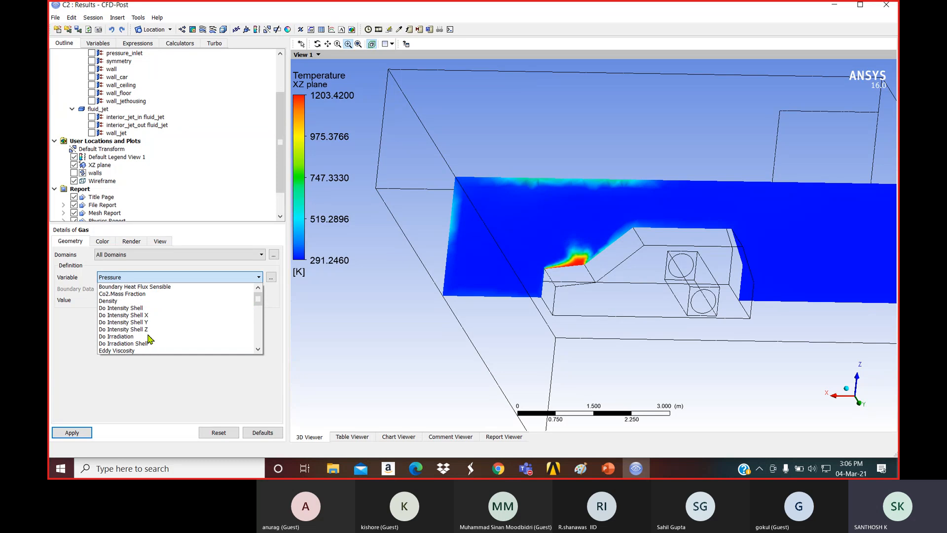
pyautogui.click(118, 294)
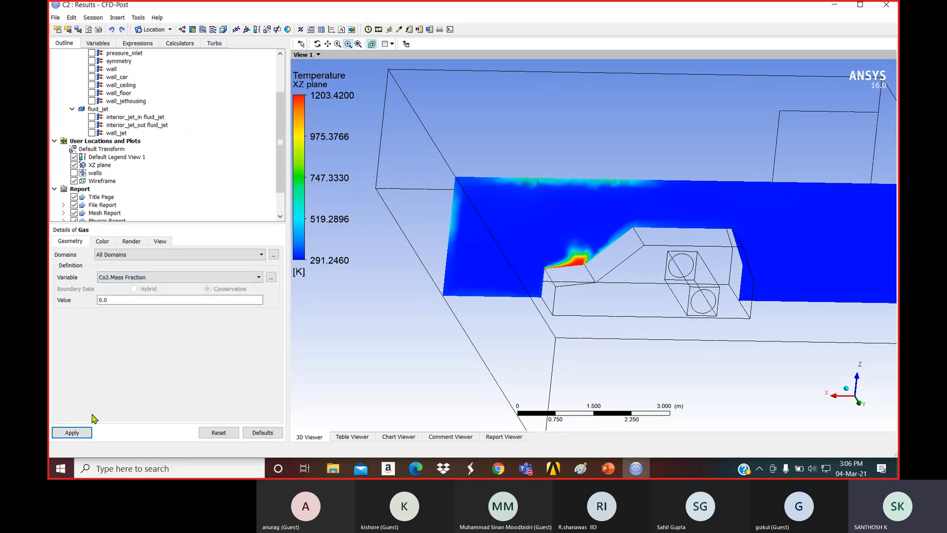
pyautogui.click(79, 431)
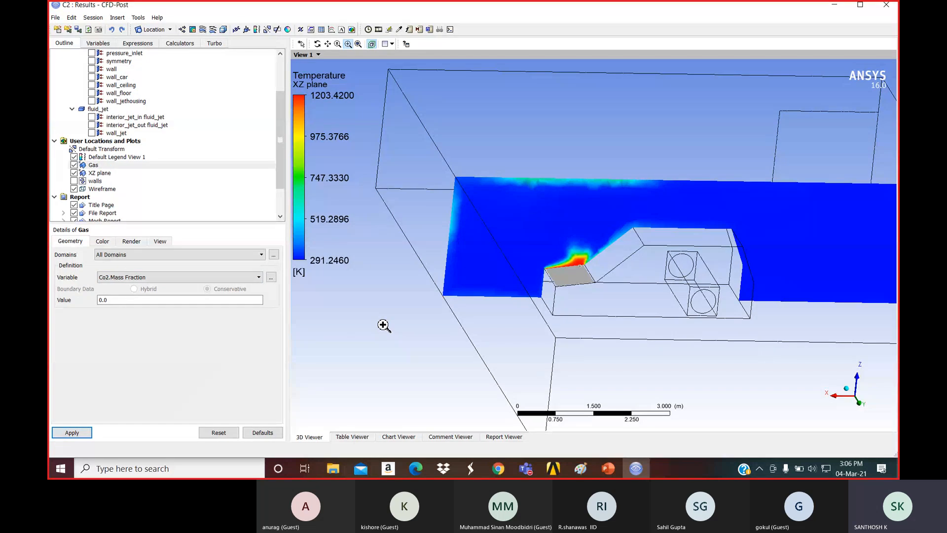
# - Examine the Gas isosurface on the car hood up close, toggling its visibility, and leave it hidden
pyautogui.click(359, 46)
pyautogui.moveTo(451, 272); pyautogui.dragTo(499, 234)
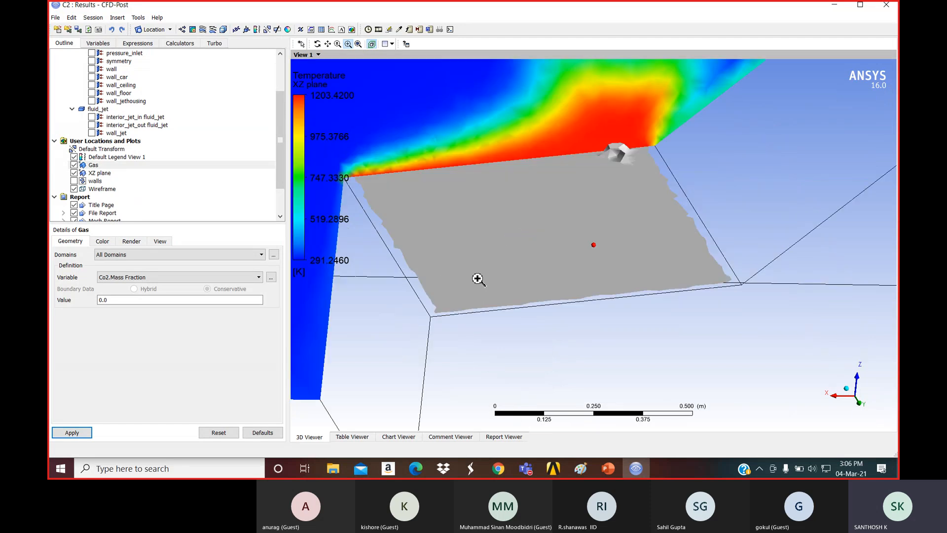
pyautogui.moveTo(582, 262)
pyautogui.mouseDown(button='middle')
pyautogui.moveTo(588, 250)
pyautogui.moveTo(590, 262)
pyautogui.moveTo(578, 266)
pyautogui.mouseUp(button='middle')
pyautogui.click(74, 165)
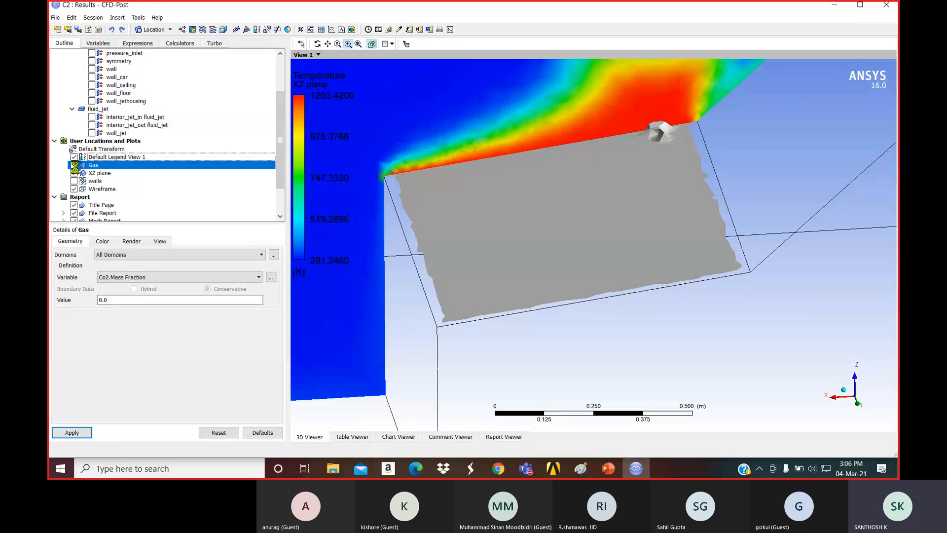
pyautogui.click(74, 165)
pyautogui.click(74, 165)
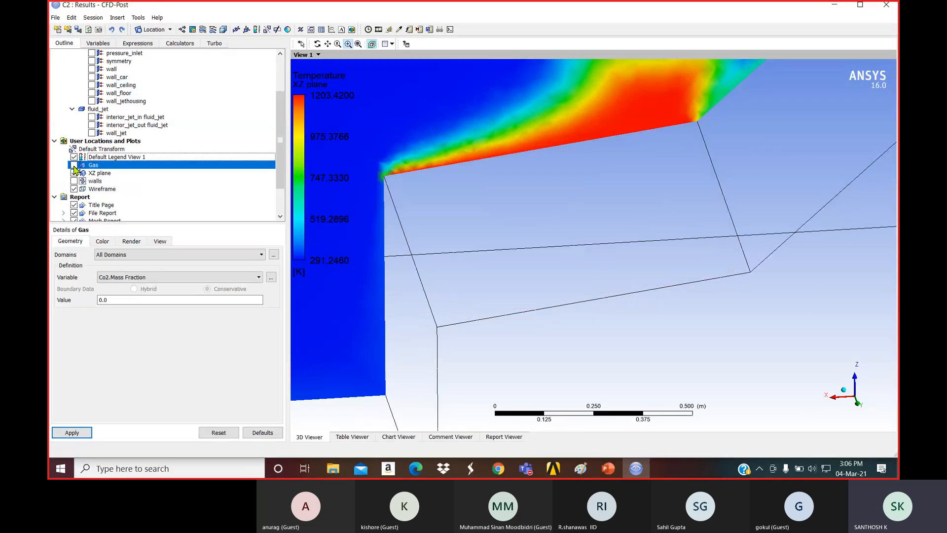
pyautogui.click(74, 164)
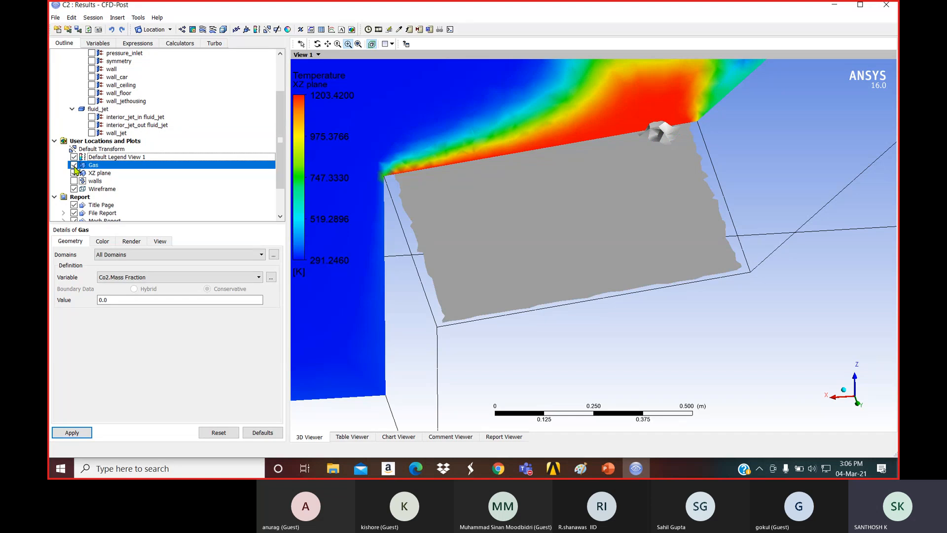
pyautogui.click(74, 165)
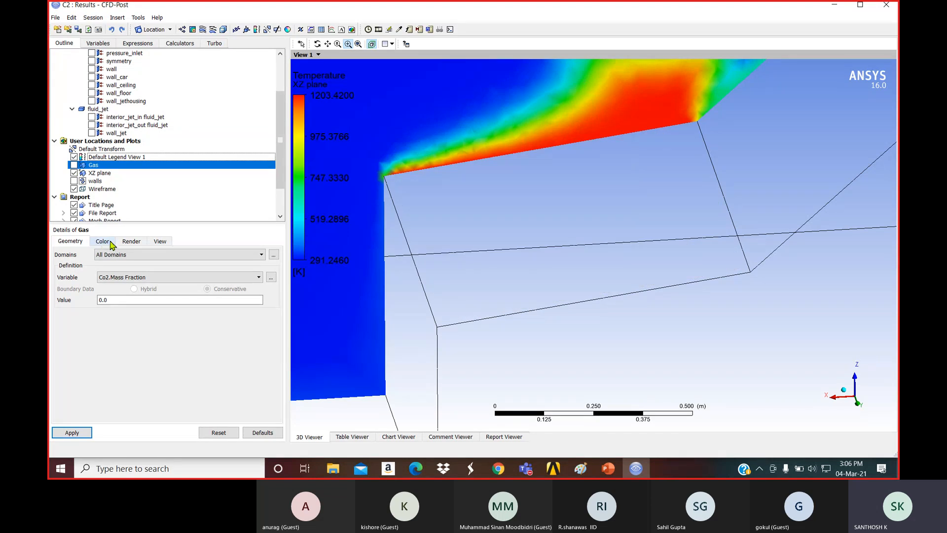
# - Change the Gas isosurface's constant color to magenta, apply it, and show the isosurface again within the whole garage
pyautogui.click(103, 241)
pyautogui.click(121, 268)
pyautogui.click(120, 269)
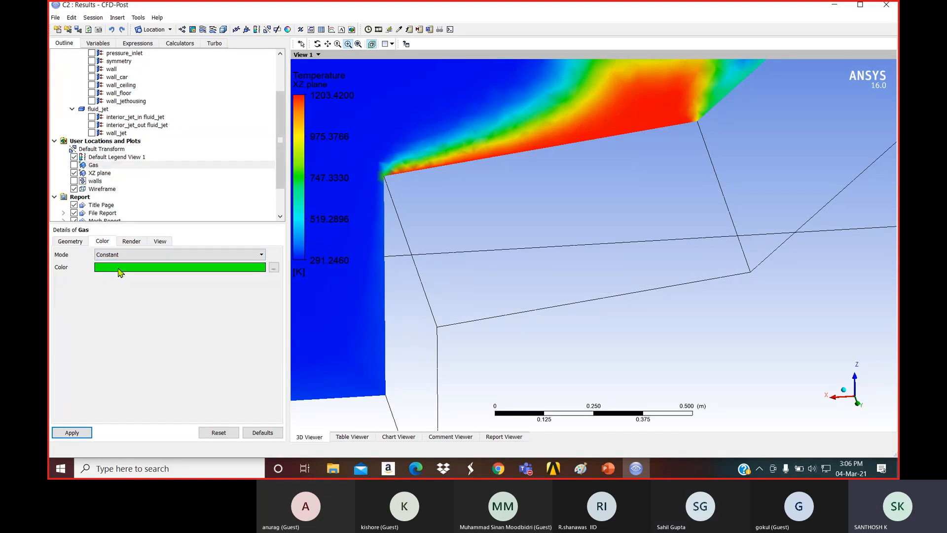
pyautogui.click(119, 269)
pyautogui.click(119, 269)
pyautogui.click(119, 270)
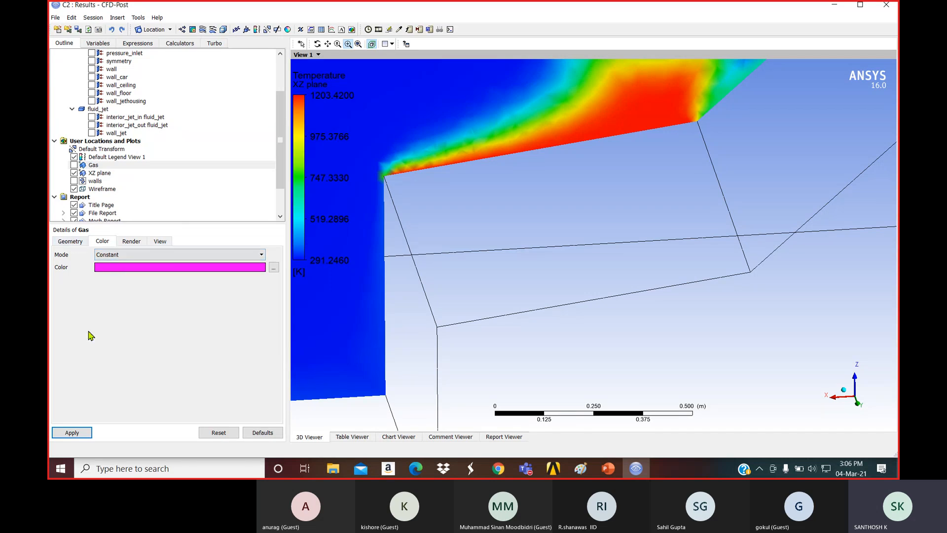
pyautogui.click(65, 433)
pyautogui.click(74, 165)
pyautogui.moveTo(528, 274); pyautogui.dragTo(553, 258)
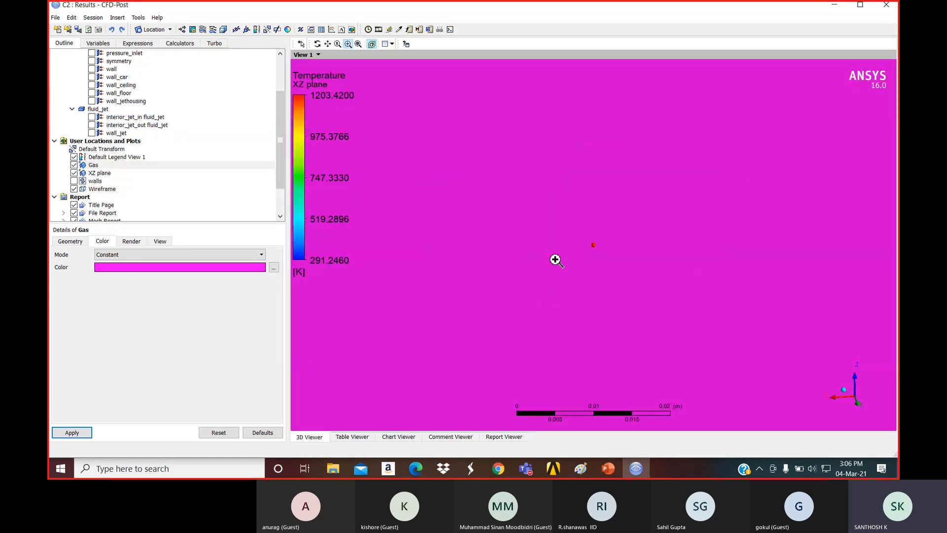
pyautogui.click(359, 44)
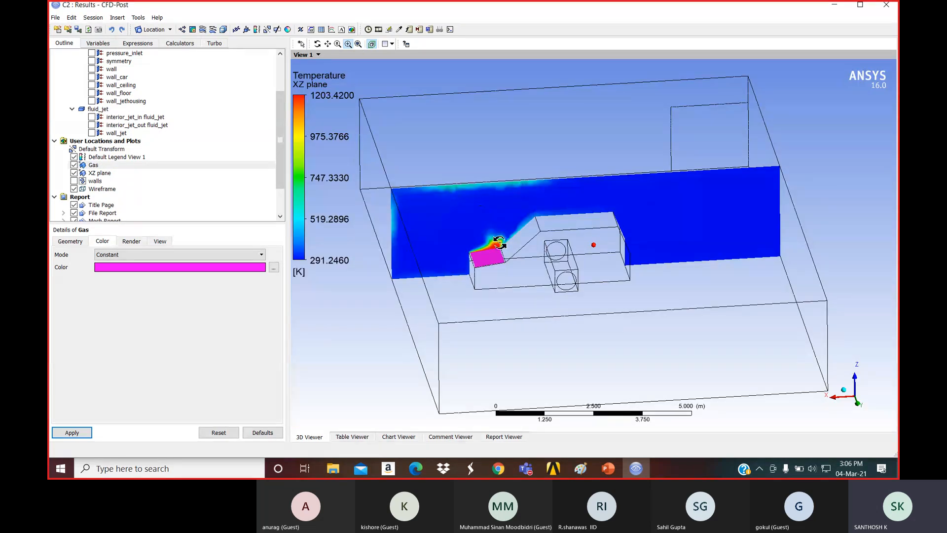
pyautogui.moveTo(500, 242); pyautogui.dragTo(545, 243)
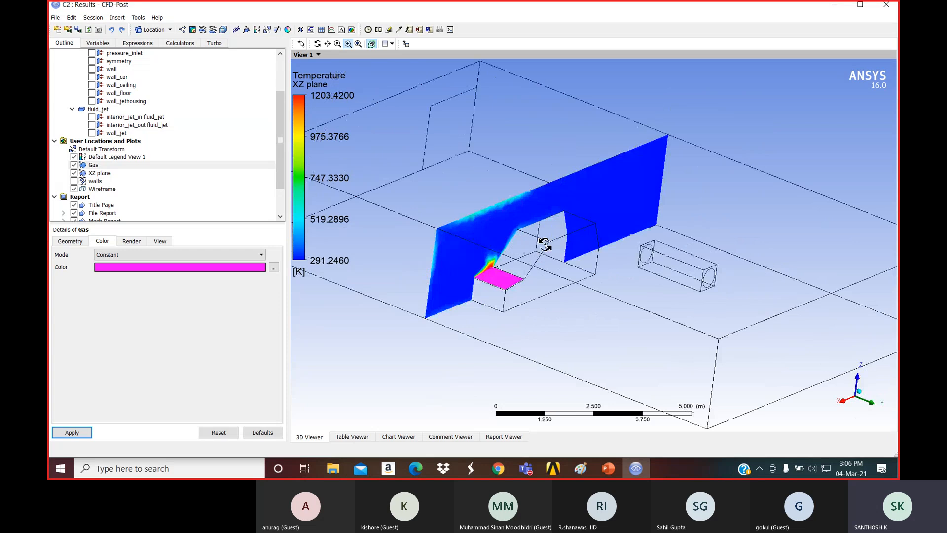
pyautogui.moveTo(545, 244); pyautogui.dragTo(424, 261, button='middle')
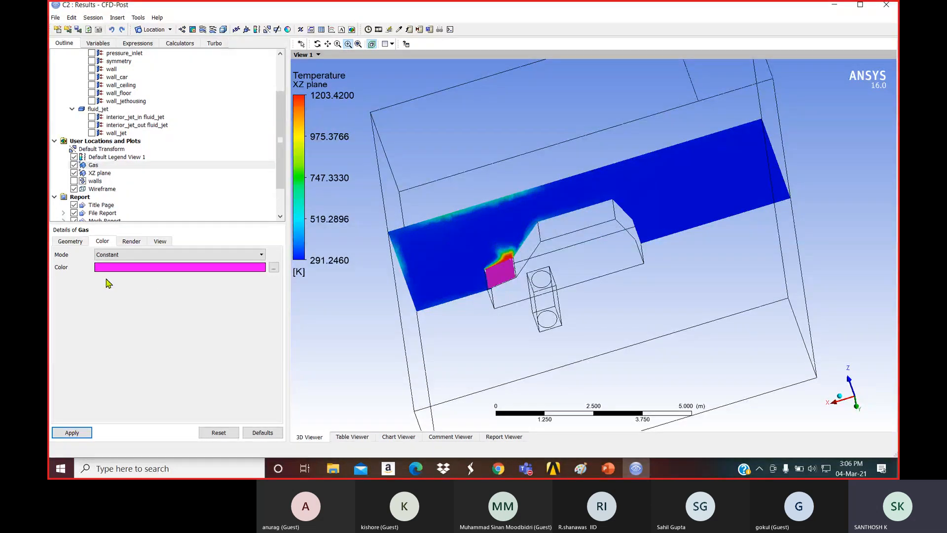
# - Switch the Gas isosurface variable to N2.Mass Fraction, apply it, and inspect its spread through the garage
pyautogui.click(72, 244)
pyautogui.click(129, 276)
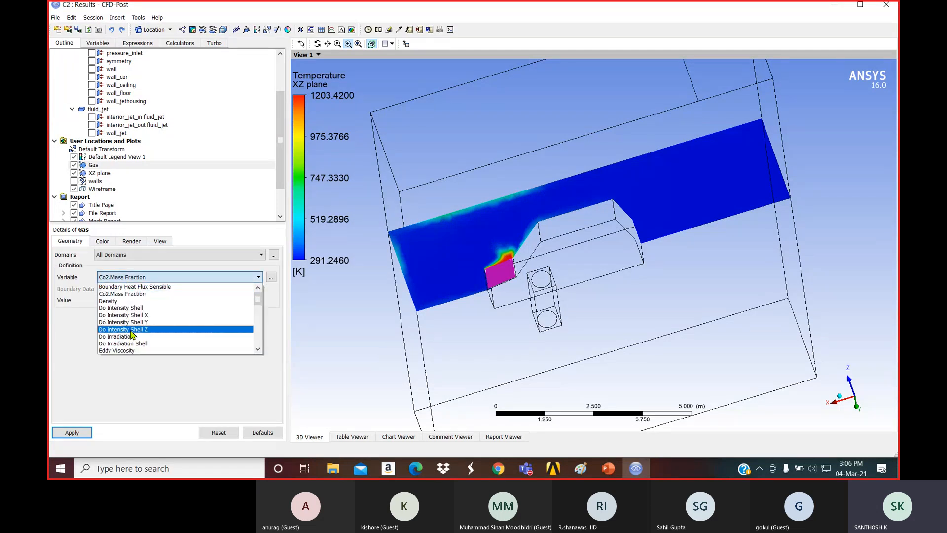
pyautogui.scroll(-6, 131, 326)
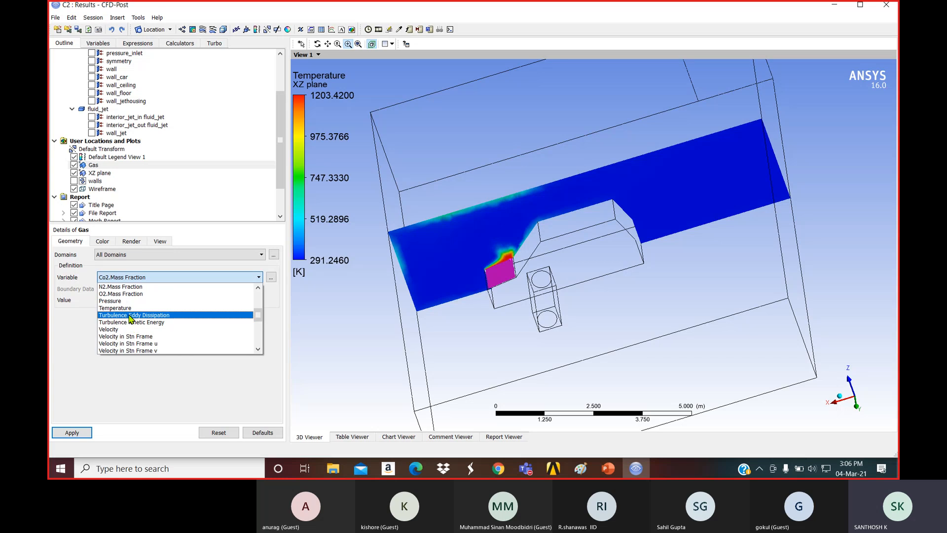
pyautogui.click(128, 287)
pyautogui.click(80, 432)
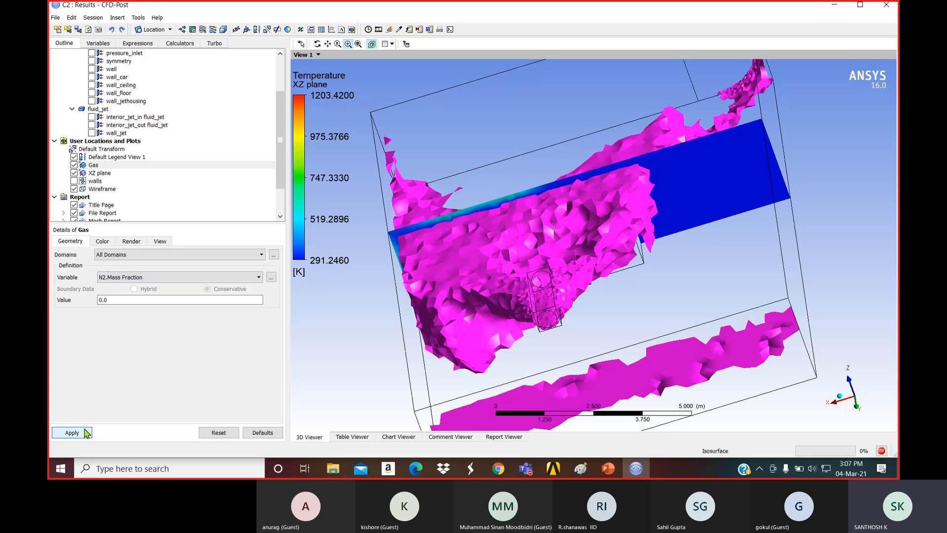
pyautogui.moveTo(498, 298); pyautogui.dragTo(567, 301)
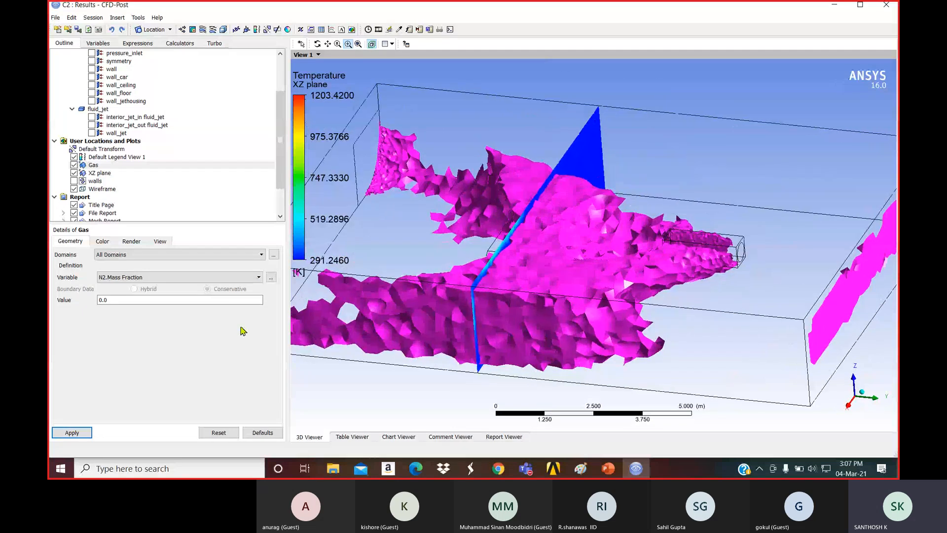
# - Switch the Gas isosurface variable to O2.Mass Fraction and apply it
pyautogui.click(108, 277)
pyautogui.scroll(-2, 127, 337)
pyautogui.scroll(2, 127, 338)
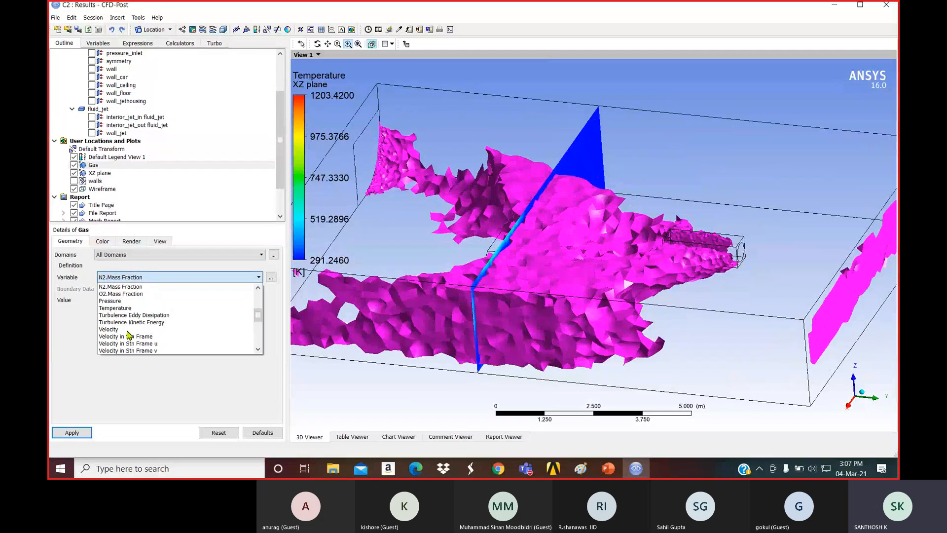
pyautogui.click(120, 294)
pyautogui.click(74, 431)
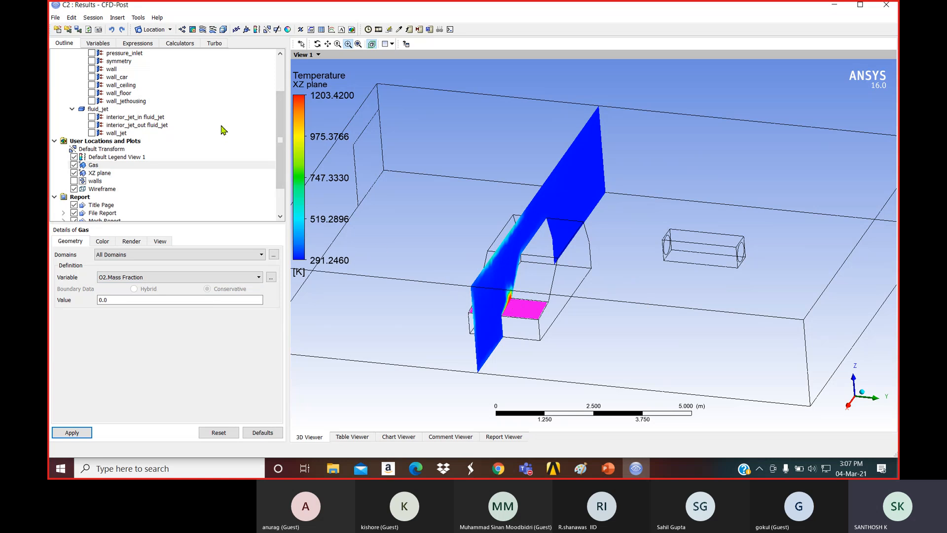
# - Insert a 3D streamline object named Streamline and hide the Gas isosurface
pyautogui.click(202, 30)
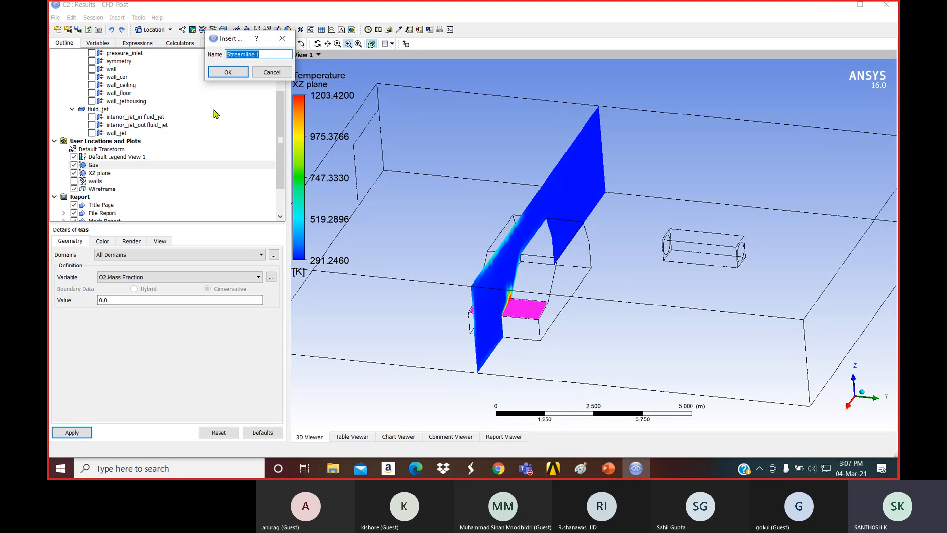
pyautogui.click(272, 56)
pyautogui.click(228, 72)
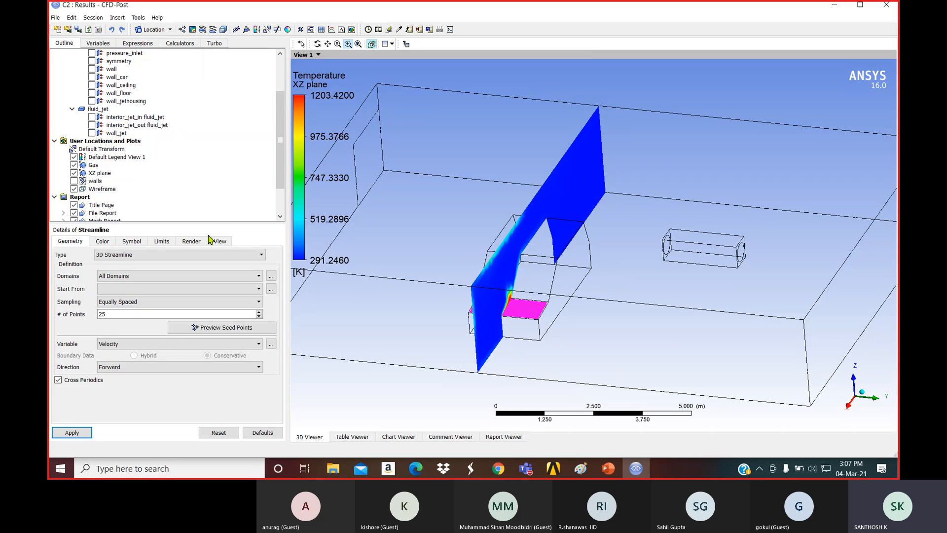
pyautogui.click(74, 164)
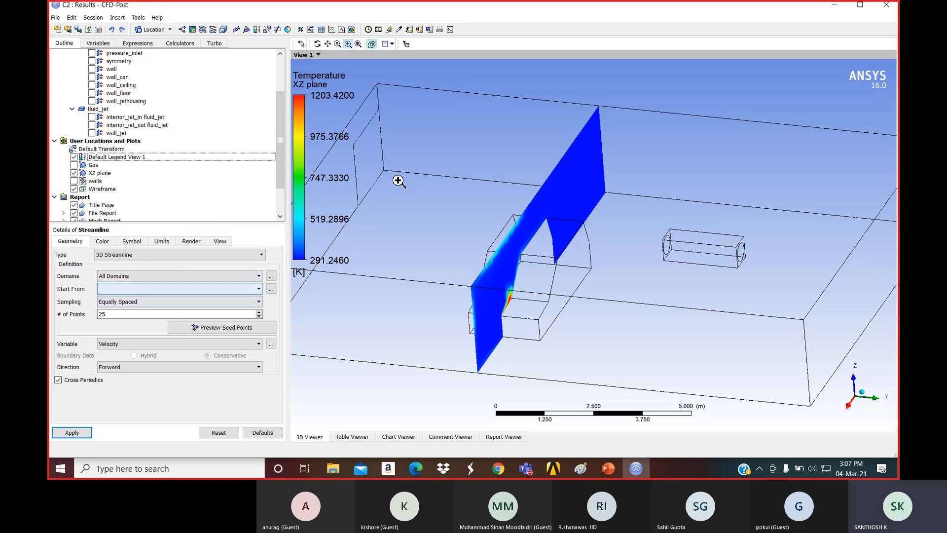
# - Set the streamline's starting location to inlet_exhaust
pyautogui.click(154, 289)
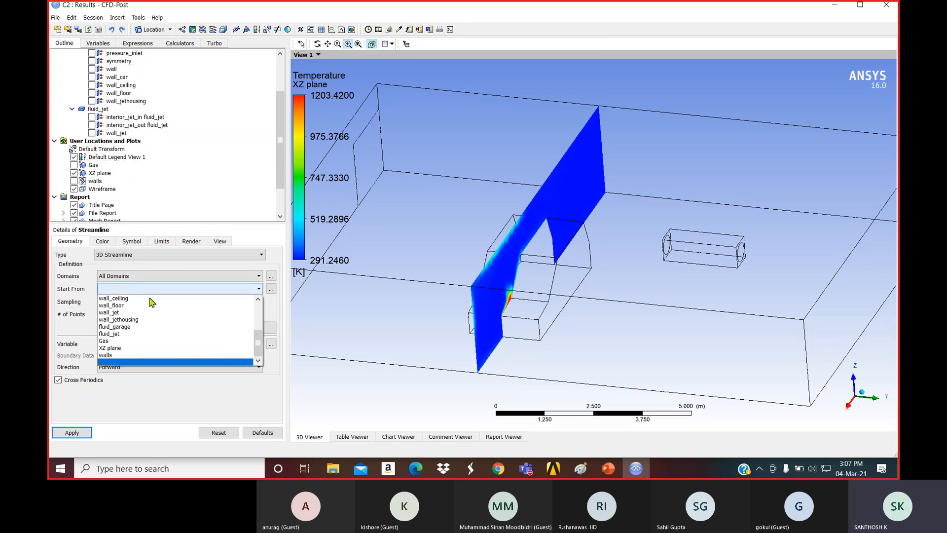
pyautogui.scroll(3, 129, 339)
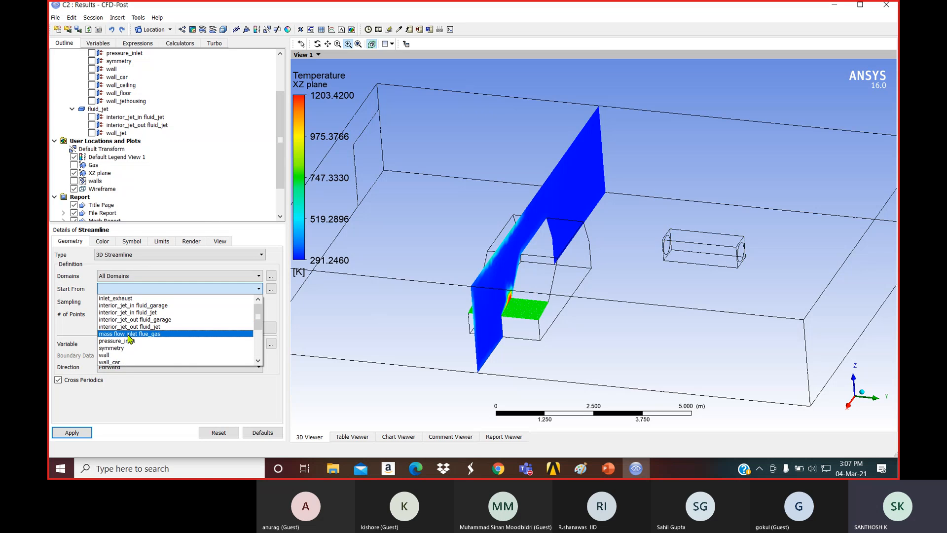
pyautogui.scroll(-2, 130, 340)
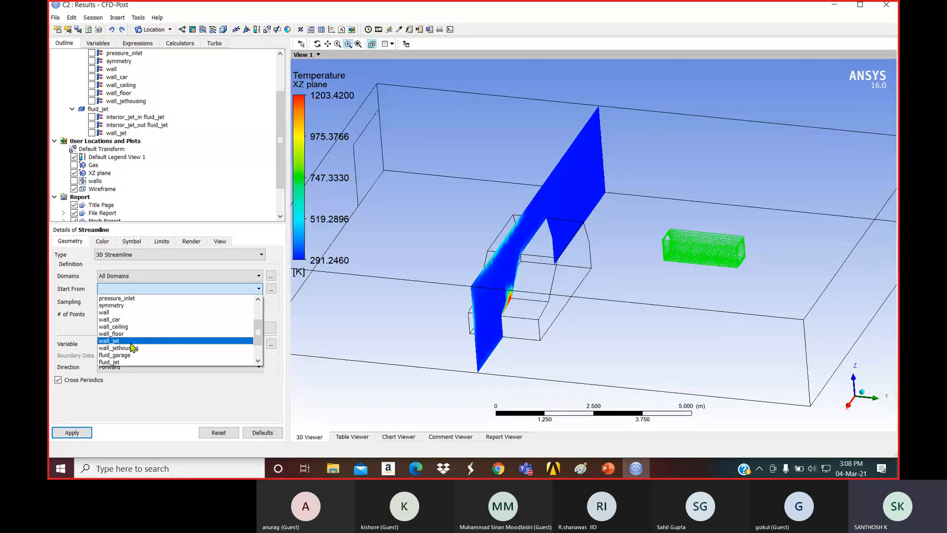
pyautogui.scroll(2, 132, 347)
pyautogui.click(123, 299)
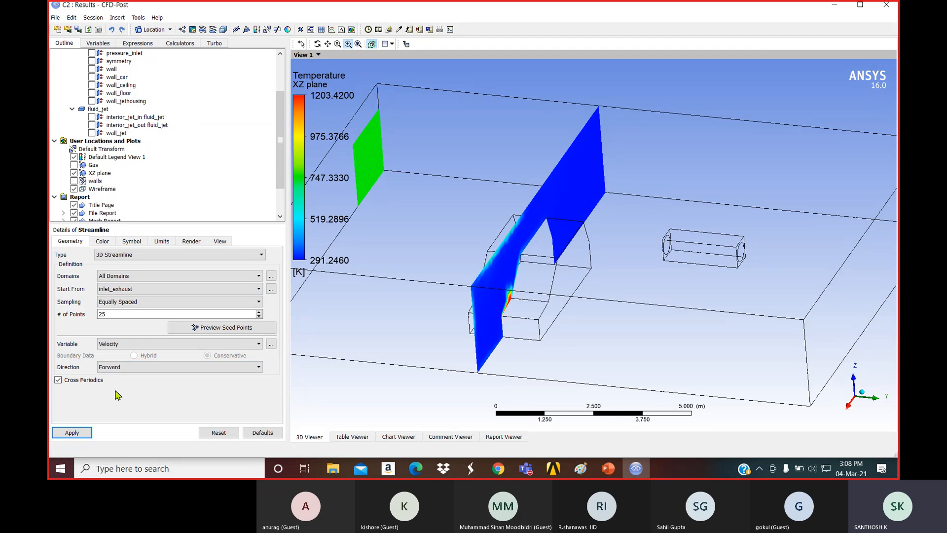
# - Set the streamline to 100 seed points, keeping Velocity as its variable, and trace it in the Backward direction
pyautogui.moveTo(115, 314); pyautogui.dragTo(93, 313)
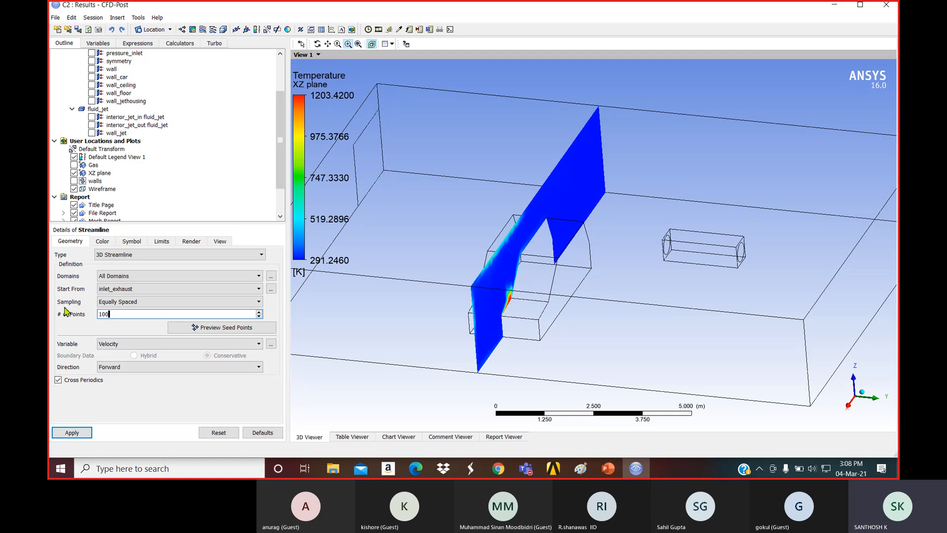
pyautogui.click(113, 344)
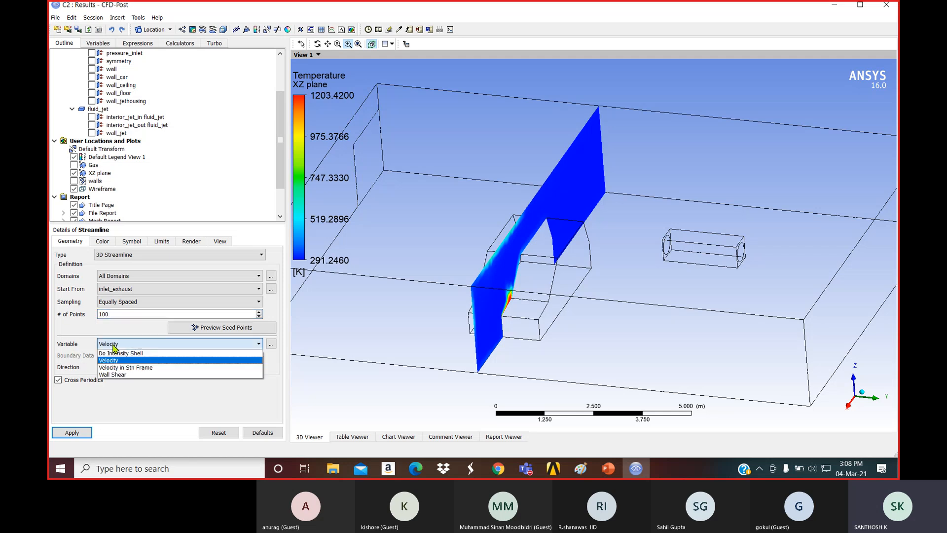
pyautogui.click(113, 344)
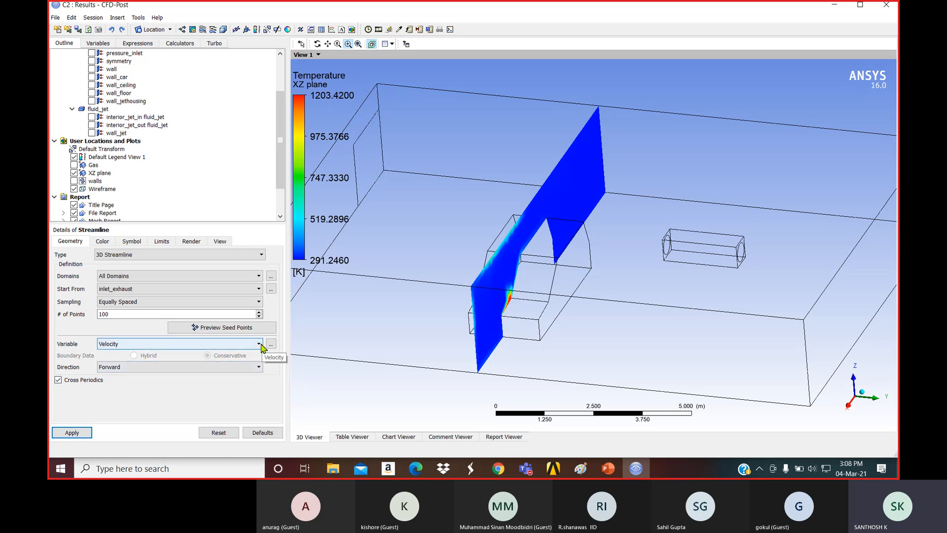
pyautogui.click(239, 366)
pyautogui.click(184, 384)
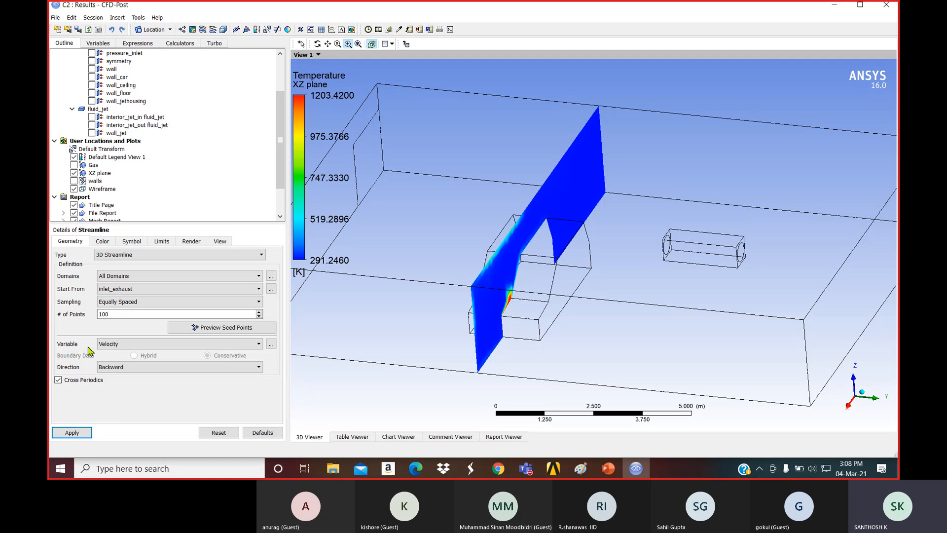
# - Color the streamline by variable, using Temperature
pyautogui.click(104, 241)
pyautogui.click(132, 254)
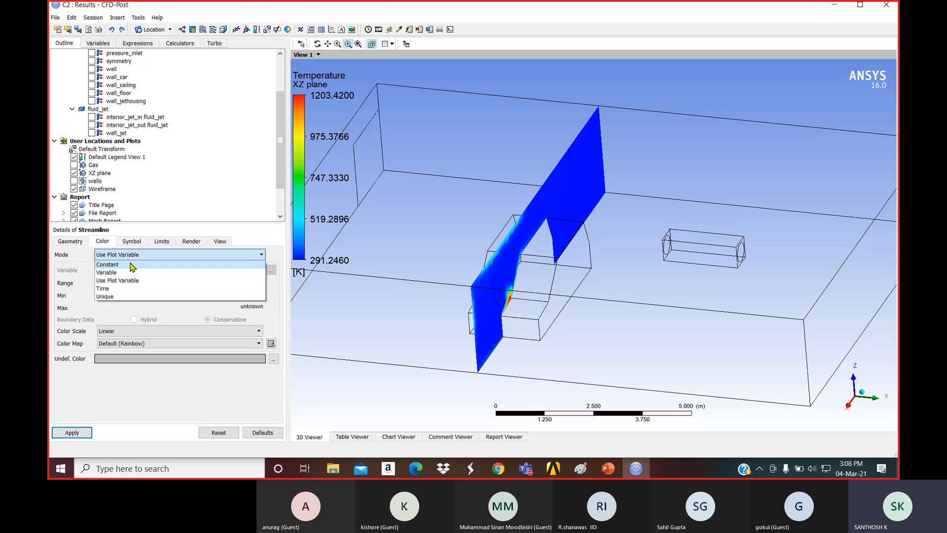
pyautogui.click(133, 272)
pyautogui.click(134, 271)
pyautogui.scroll(-5, 130, 321)
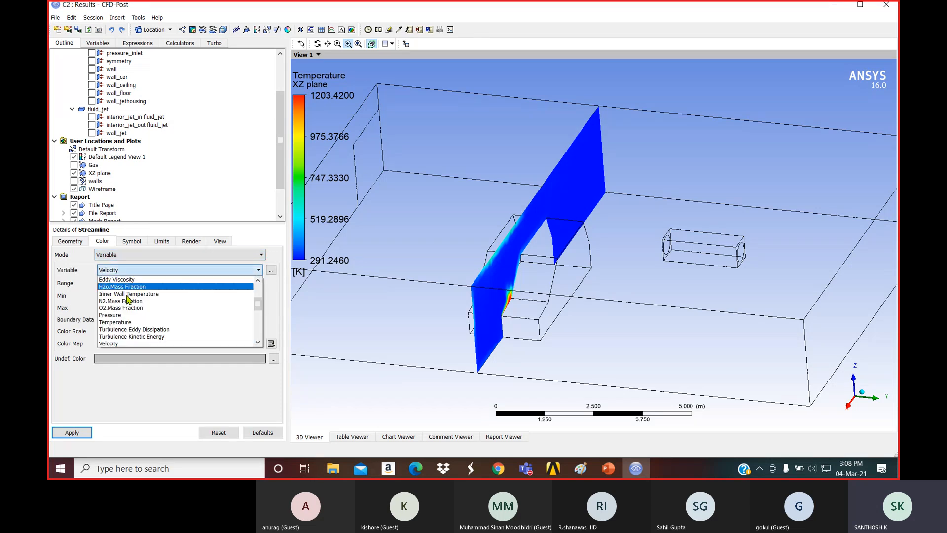
pyautogui.scroll(-1, 128, 326)
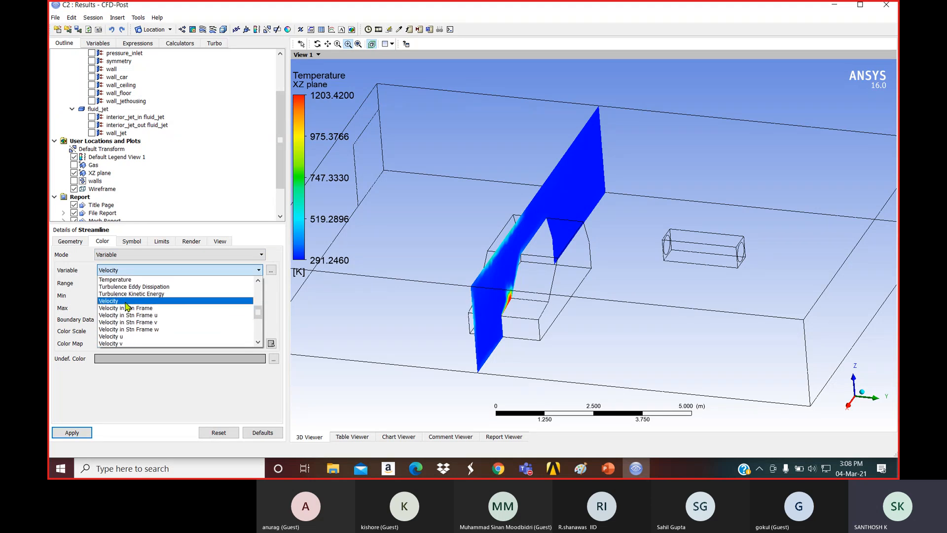
pyautogui.click(121, 279)
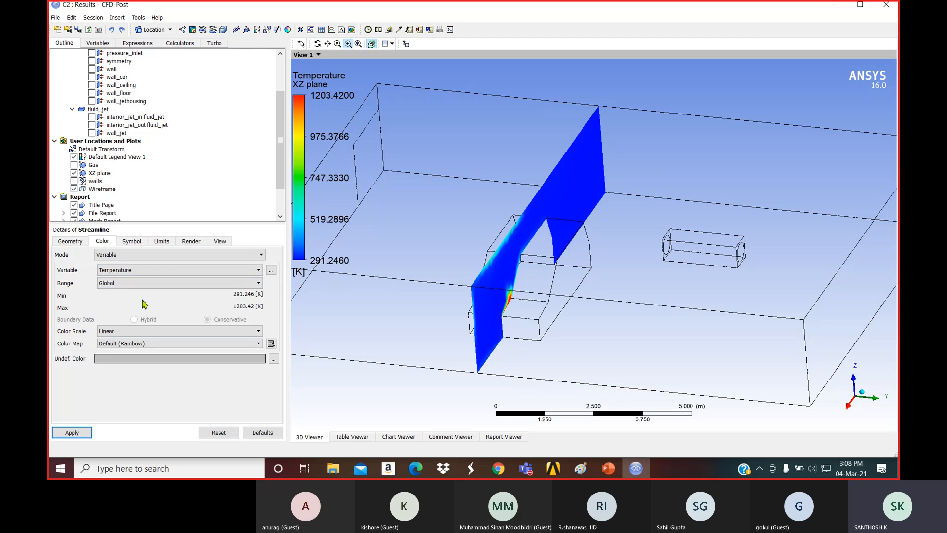
# - Give the streamline's temperature colors a user-specified range of 300 to 400 K, apply it, and inspect the flow paths through the garage
pyautogui.click(143, 283)
pyautogui.click(126, 309)
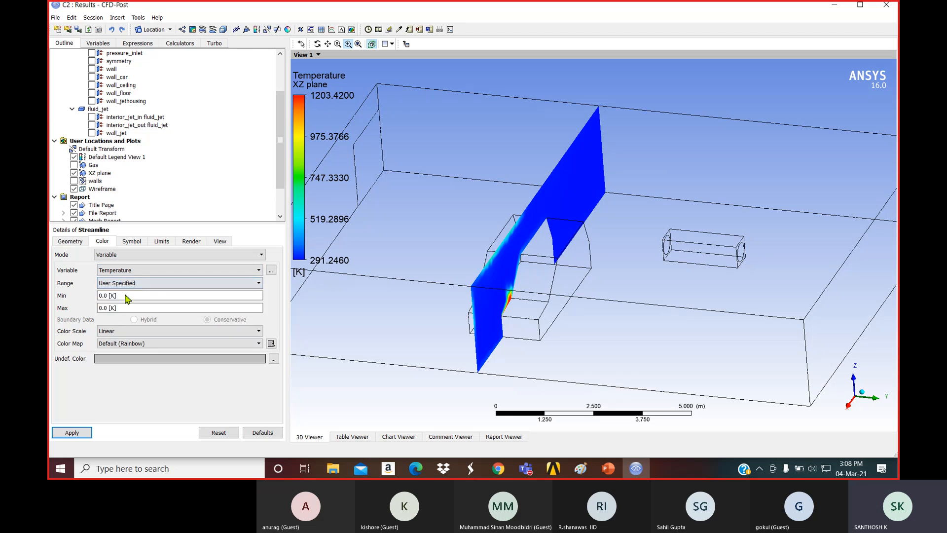
pyautogui.click(126, 295)
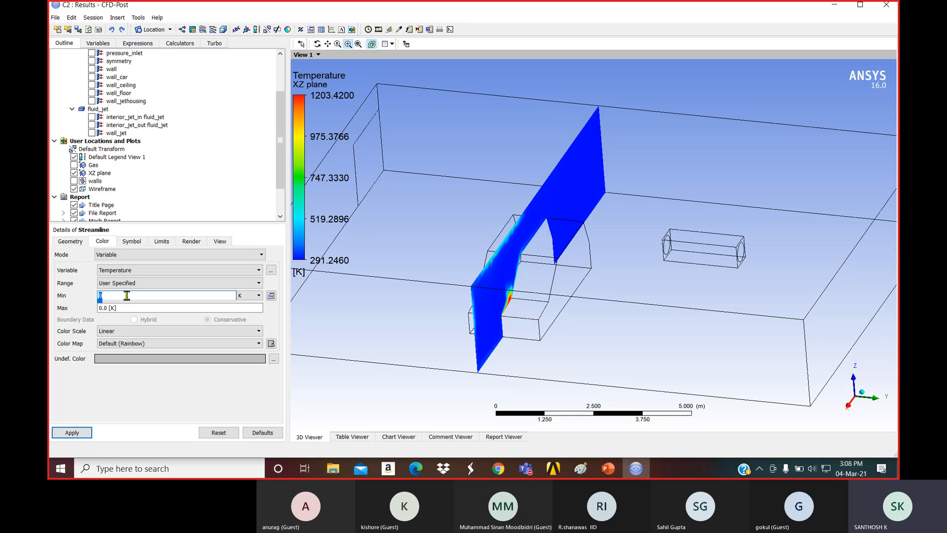
pyautogui.click(153, 309)
pyautogui.write('400')
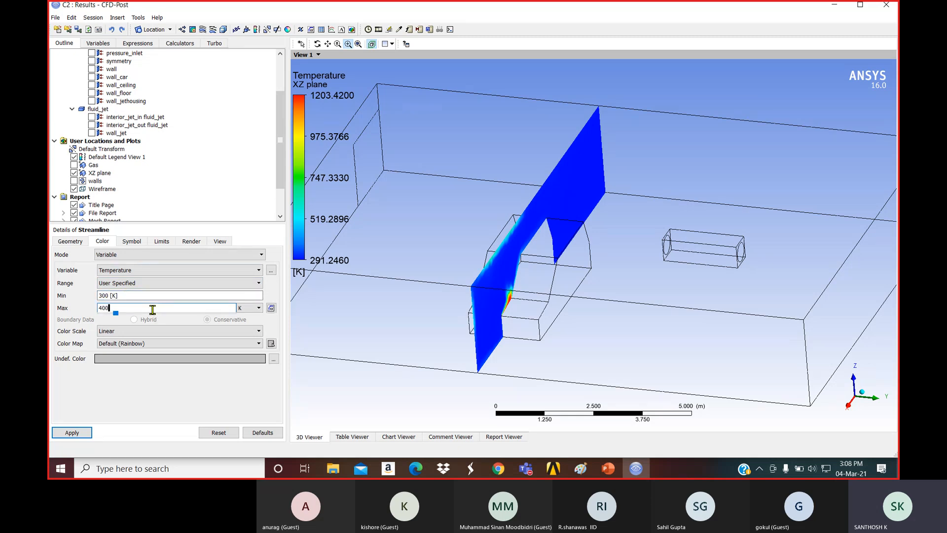
pyautogui.click(194, 385)
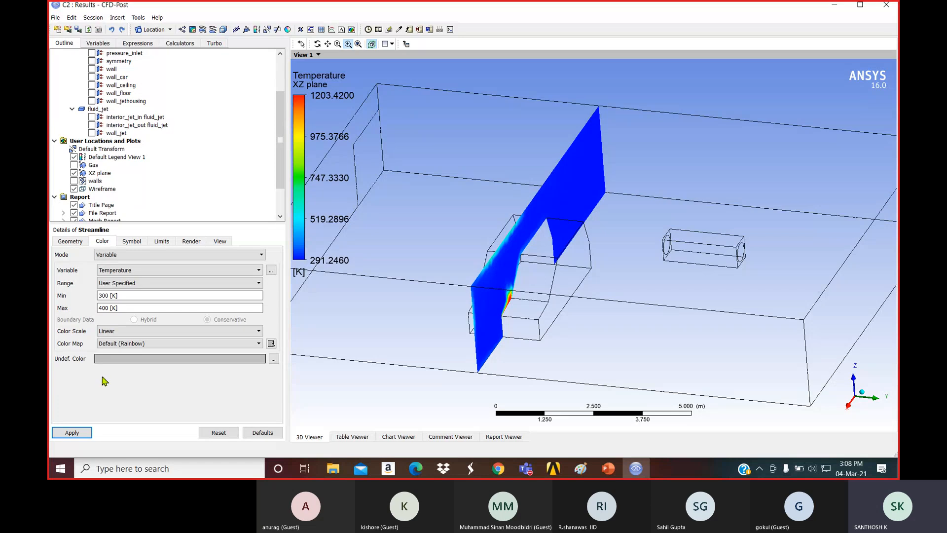
pyautogui.click(71, 432)
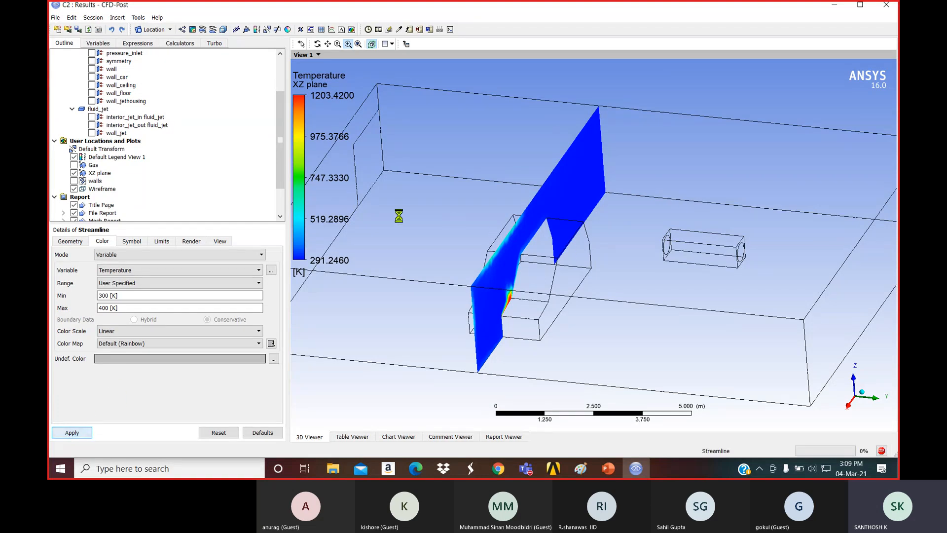
pyautogui.moveTo(532, 274)
pyautogui.mouseDown()
pyautogui.moveTo(654, 275)
pyautogui.moveTo(585, 261)
pyautogui.moveTo(528, 277)
pyautogui.mouseUp()
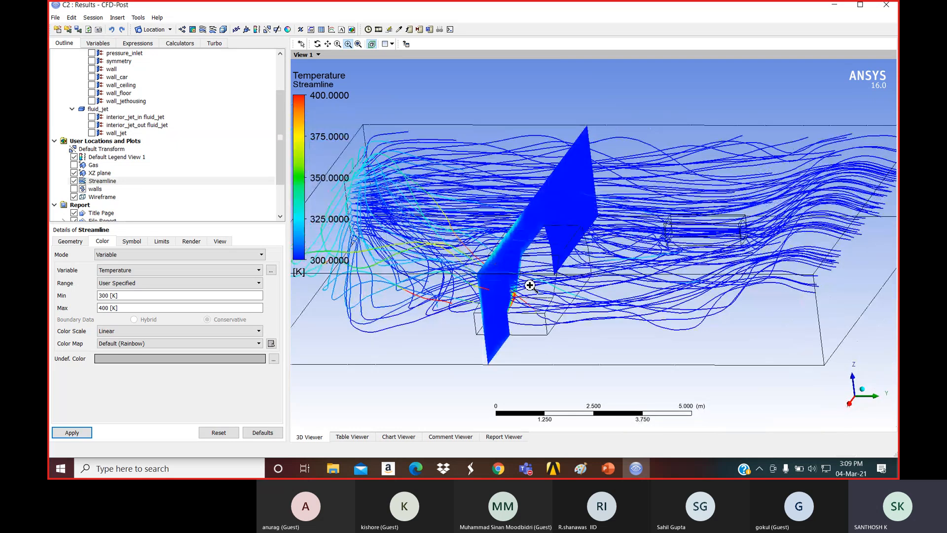
pyautogui.moveTo(585, 286)
pyautogui.mouseDown()
pyautogui.moveTo(611, 279)
pyautogui.moveTo(594, 280)
pyautogui.mouseUp()
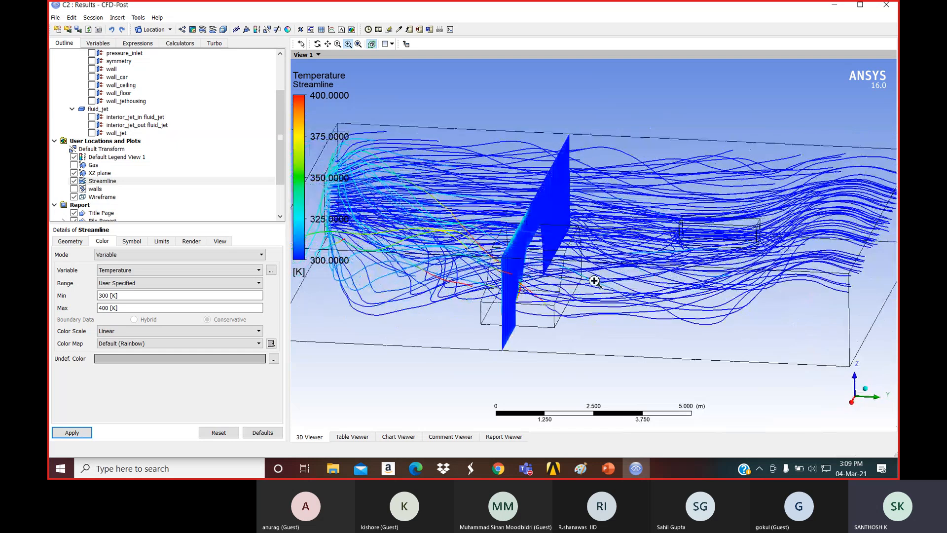
# - Hide the streamline and insert a volume rendering named gas volume
pyautogui.click(74, 181)
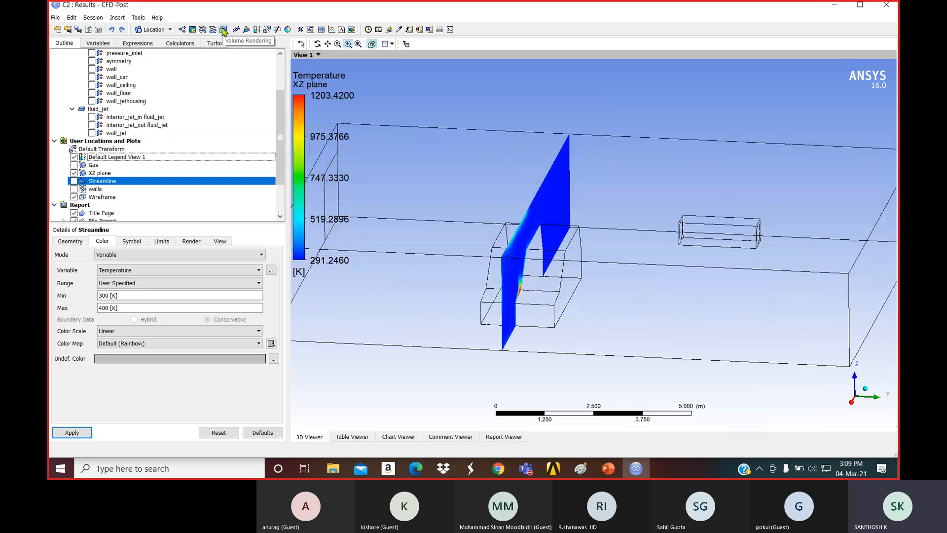
pyautogui.click(224, 31)
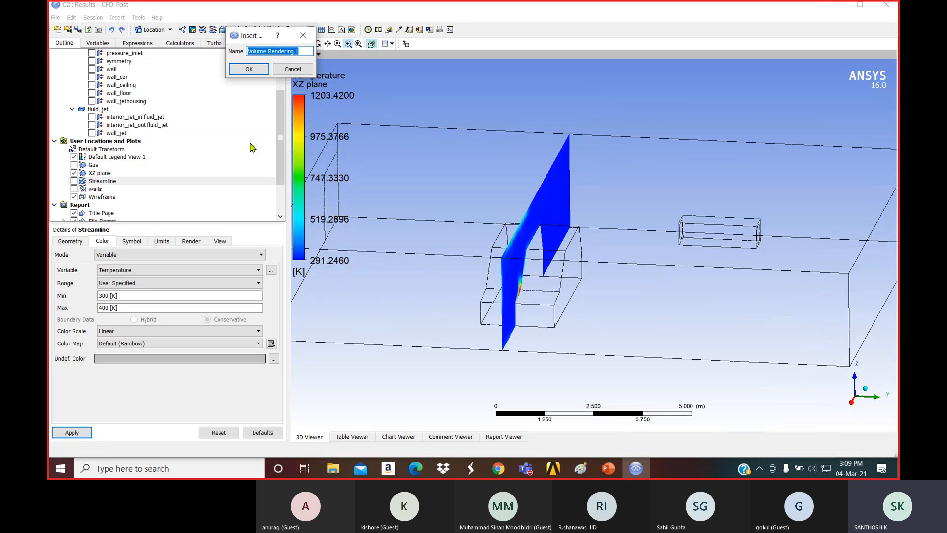
pyautogui.write('g')
pyautogui.write('e')
pyautogui.click(248, 69)
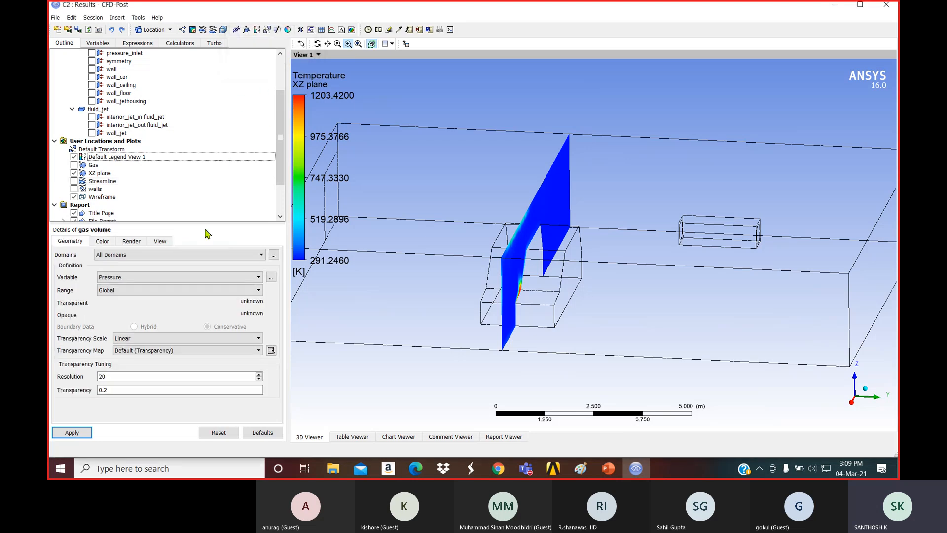
# - Set the gas volume rendering's variable to N2.Mass Fraction, apply it, and inspect the plume in the garage
pyautogui.click(176, 277)
pyautogui.scroll(-10, 168, 311)
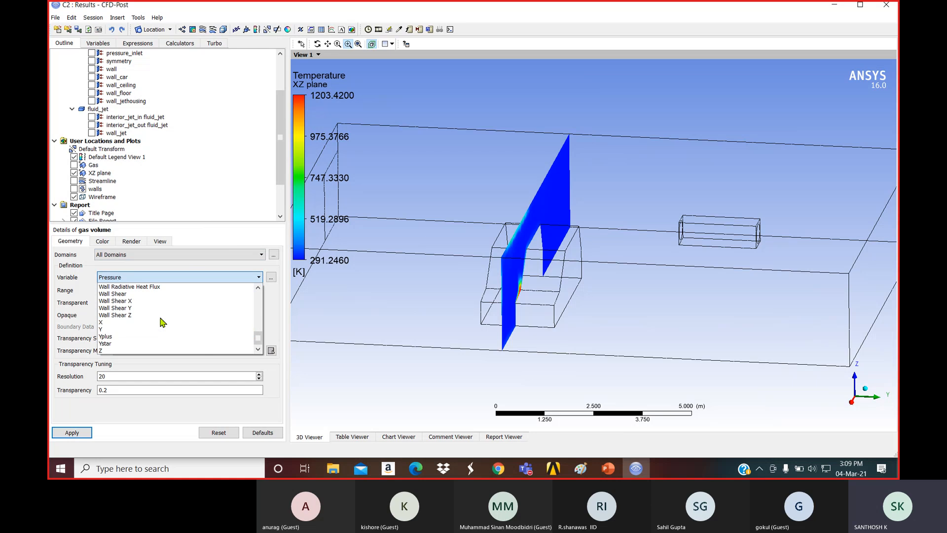
pyautogui.scroll(5, 163, 323)
pyautogui.scroll(5, 162, 323)
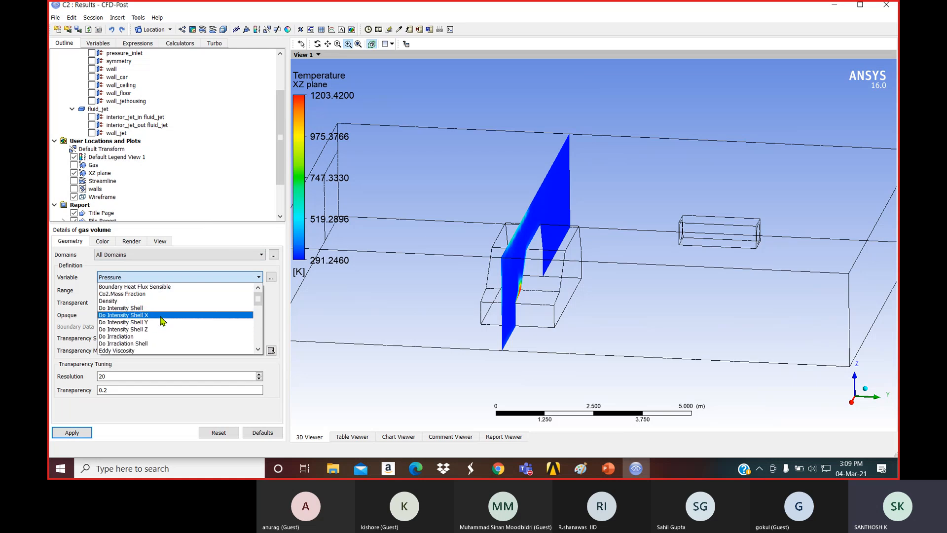
pyautogui.scroll(-5, 163, 321)
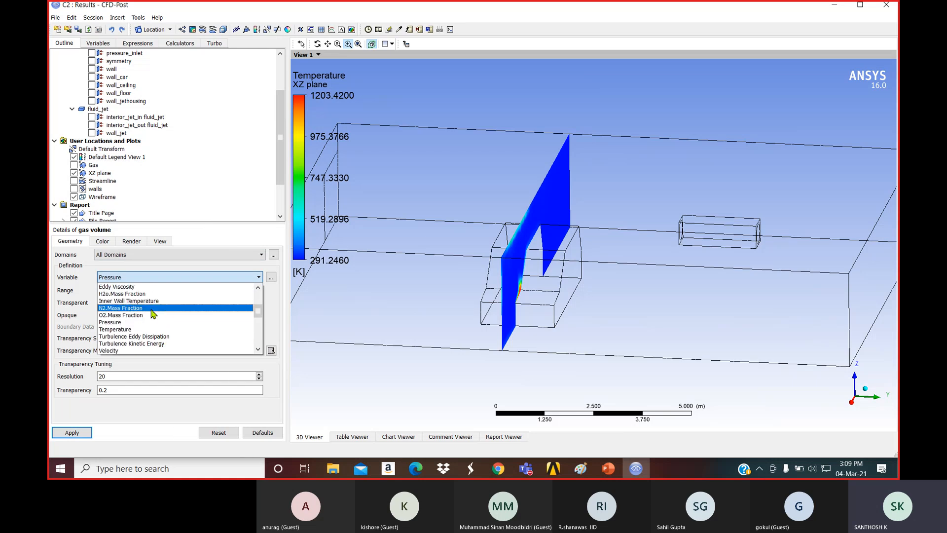
pyautogui.click(163, 334)
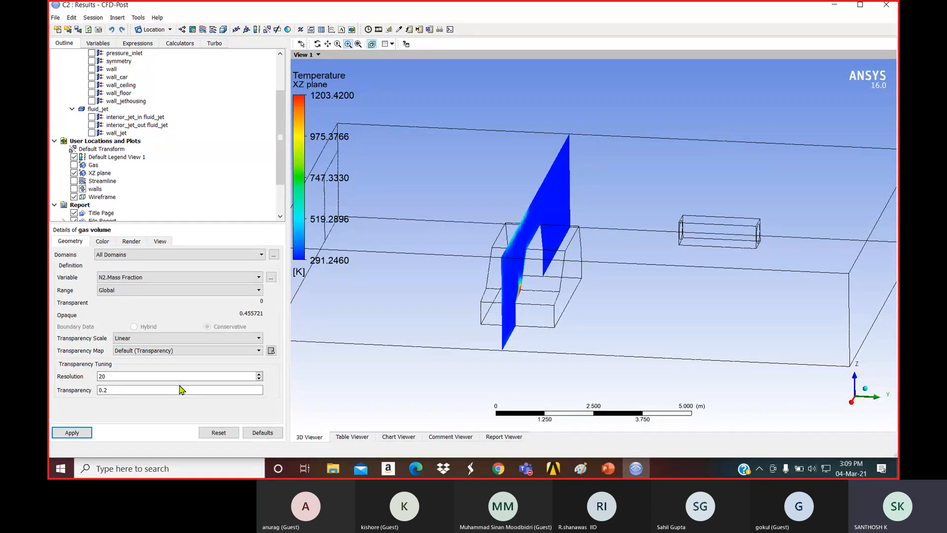
pyautogui.click(81, 432)
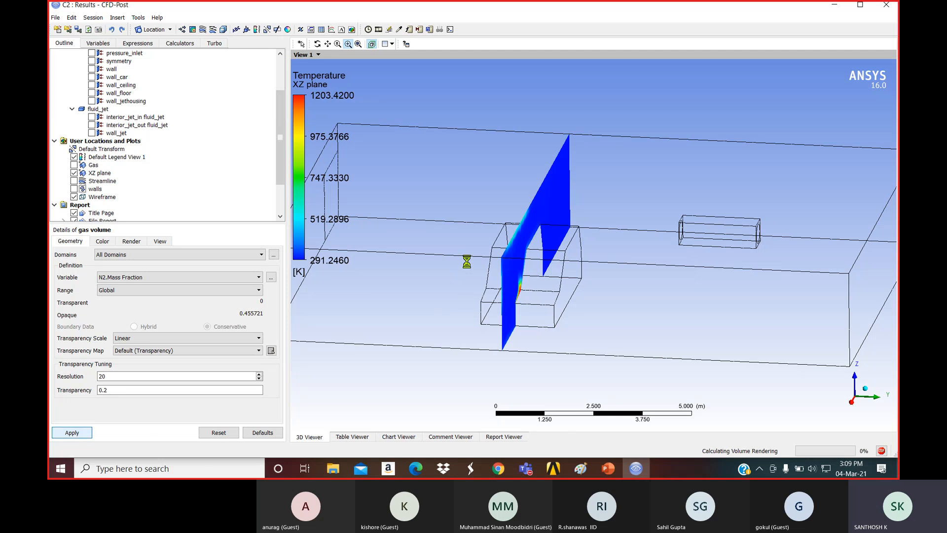
pyautogui.moveTo(467, 262)
pyautogui.mouseDown(button='middle')
pyautogui.moveTo(524, 275)
pyautogui.moveTo(457, 274)
pyautogui.mouseUp(button='middle')
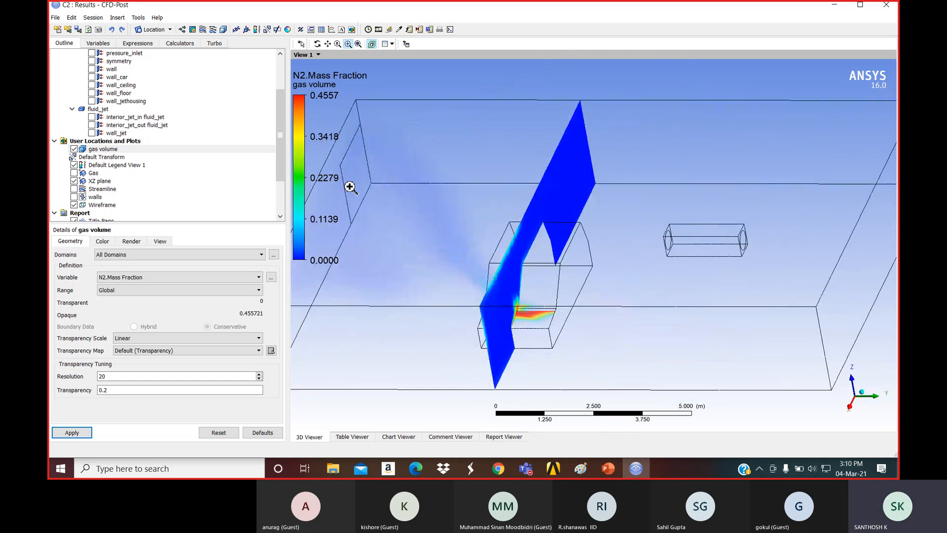
# - Set the gas volume rendering's transparency to 0.13, apply it, and view the plume near the exhaust end
pyautogui.click(126, 392)
pyautogui.moveTo(130, 396)
pyautogui.mouseDown()
pyautogui.moveTo(137, 398)
pyautogui.moveTo(122, 397)
pyautogui.mouseUp()
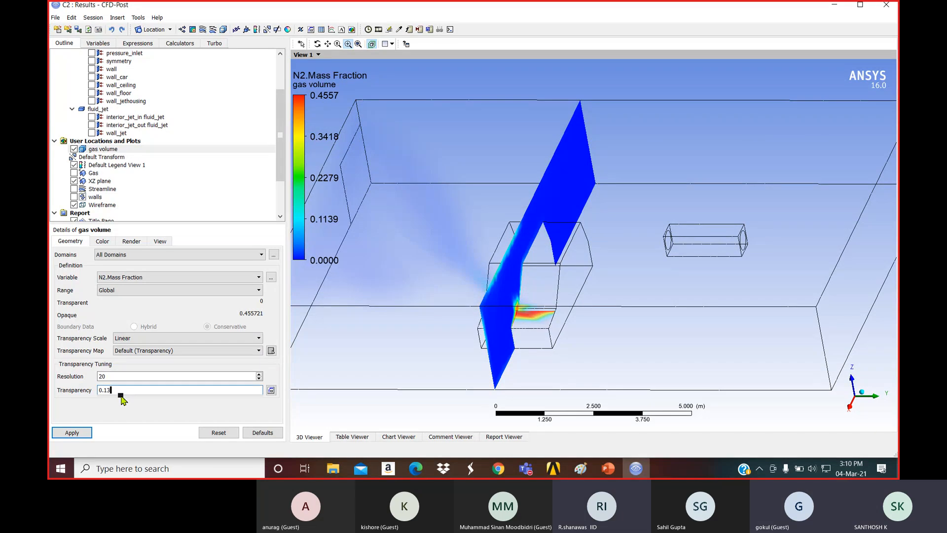
pyautogui.click(79, 432)
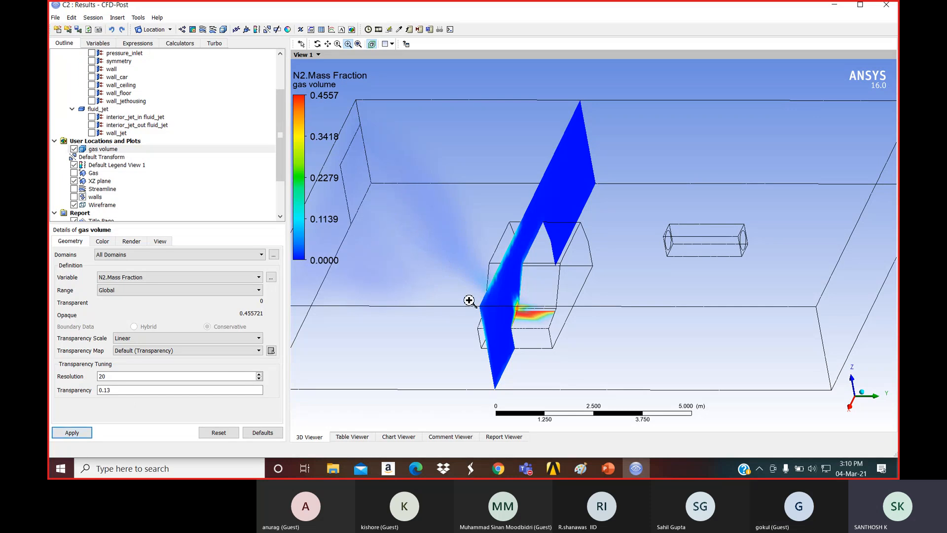
pyautogui.keyDown('ctrl'); pyautogui.moveTo(486, 299); pyautogui.dragTo(588, 297, button='middle'); pyautogui.keyUp('ctrl')
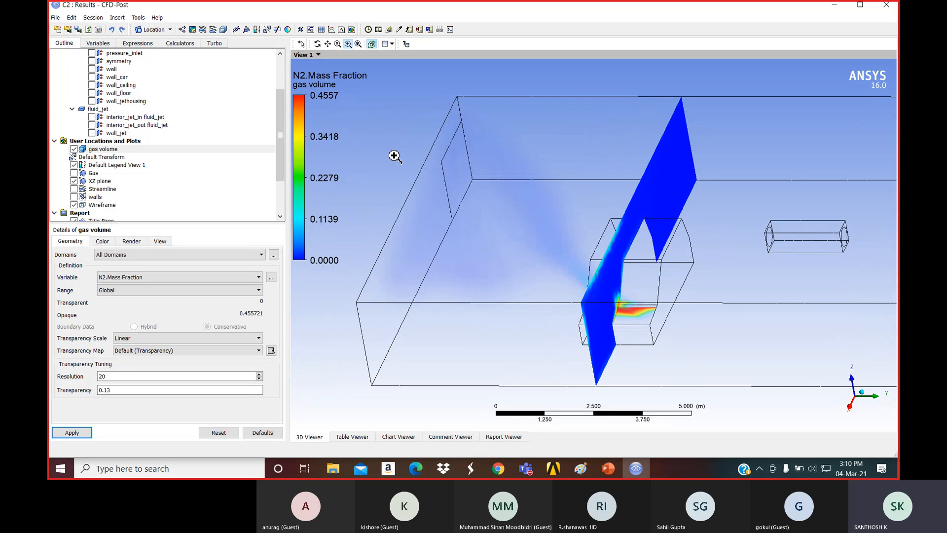
pyautogui.moveTo(558, 262); pyautogui.dragTo(523, 257, button='middle')
# - Switch the gas volume rendering to O2.Mass Fraction, apply it, and inspect its distribution in the garage
pyautogui.click(148, 277)
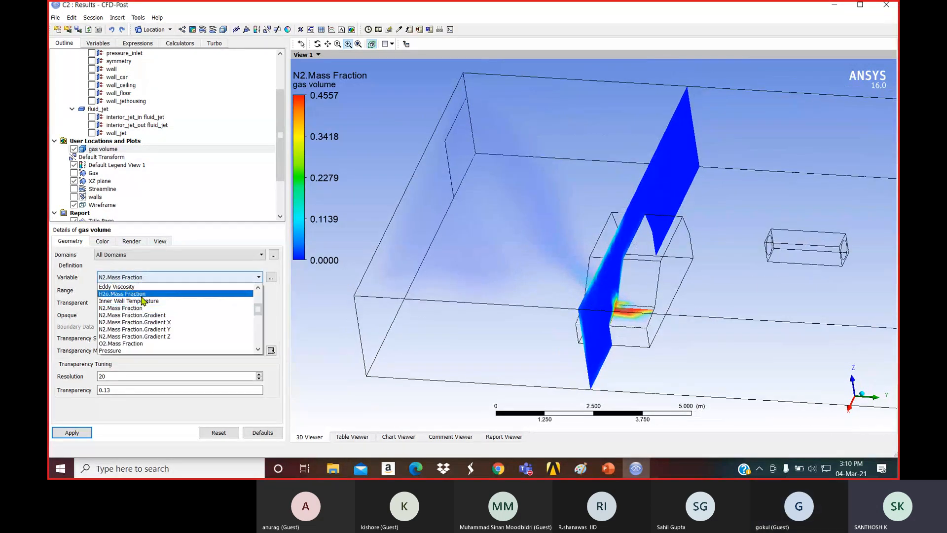
pyautogui.click(133, 344)
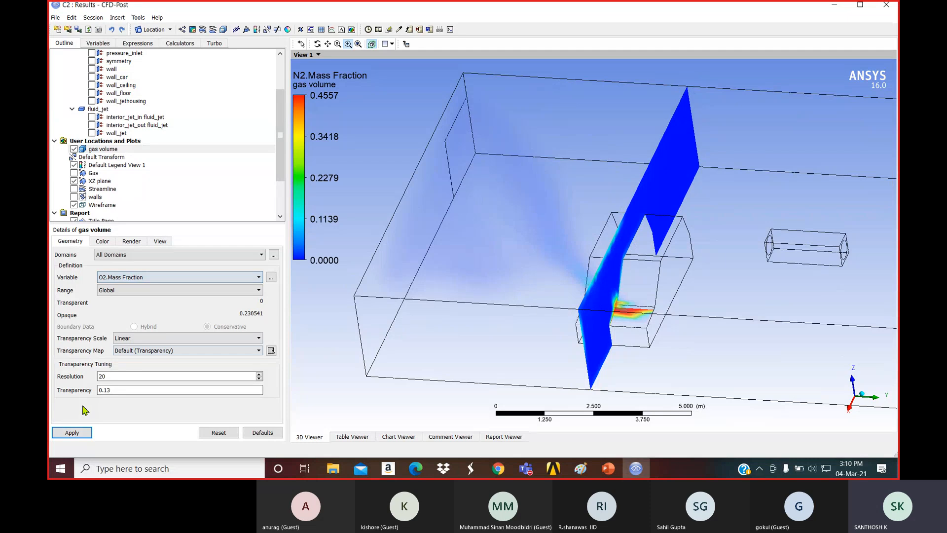
pyautogui.click(73, 432)
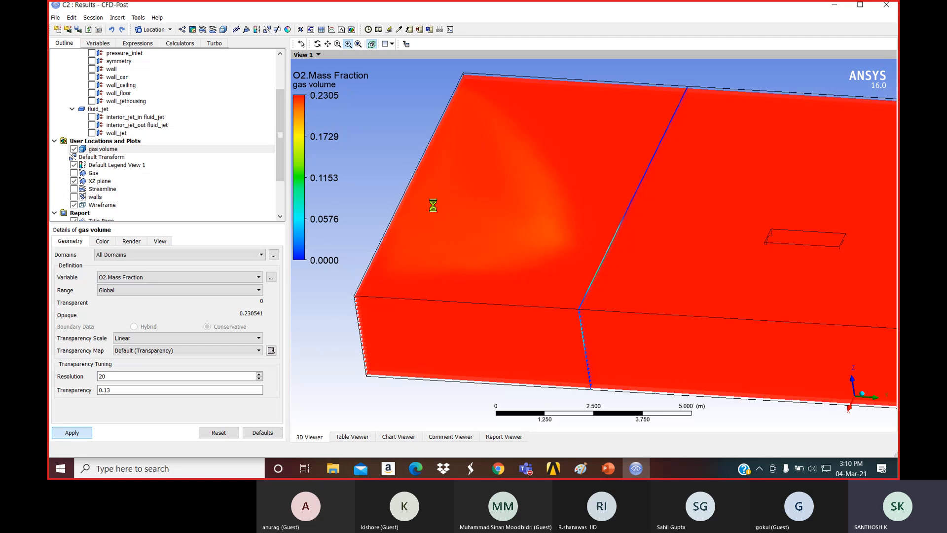
pyautogui.moveTo(470, 212); pyautogui.dragTo(444, 202)
# - Switch the gas volume rendering's variable to Pressure, apply it, and inspect the distribution from a low angle
pyautogui.click(150, 277)
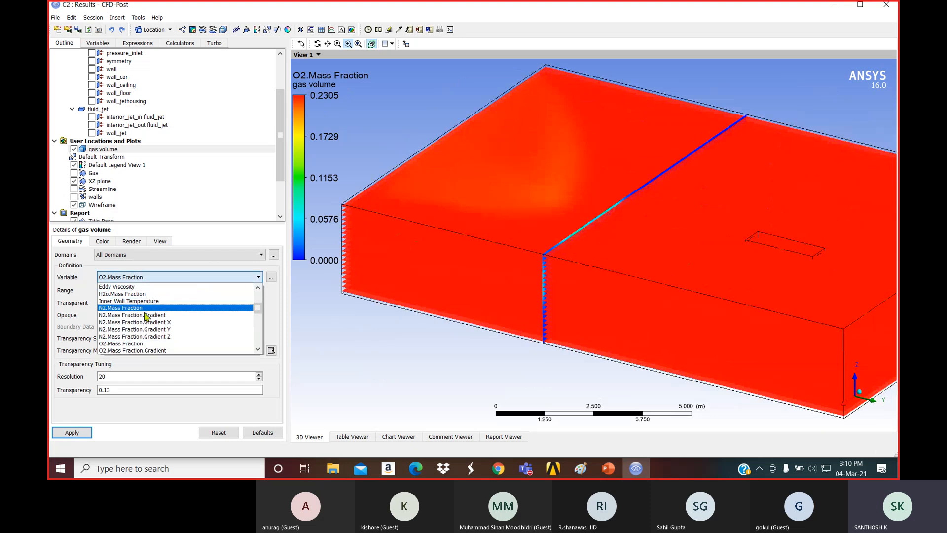
pyautogui.scroll(-4, 152, 339)
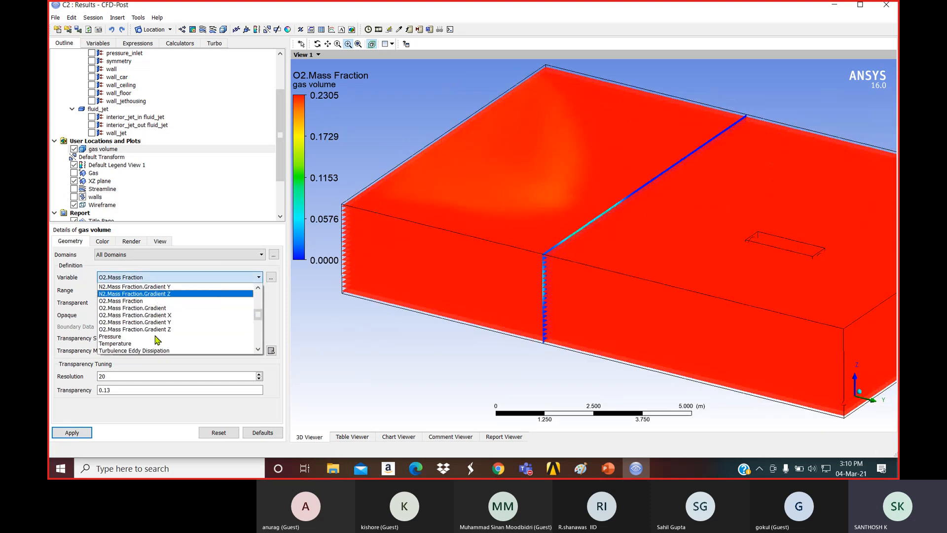
pyautogui.scroll(1, 156, 338)
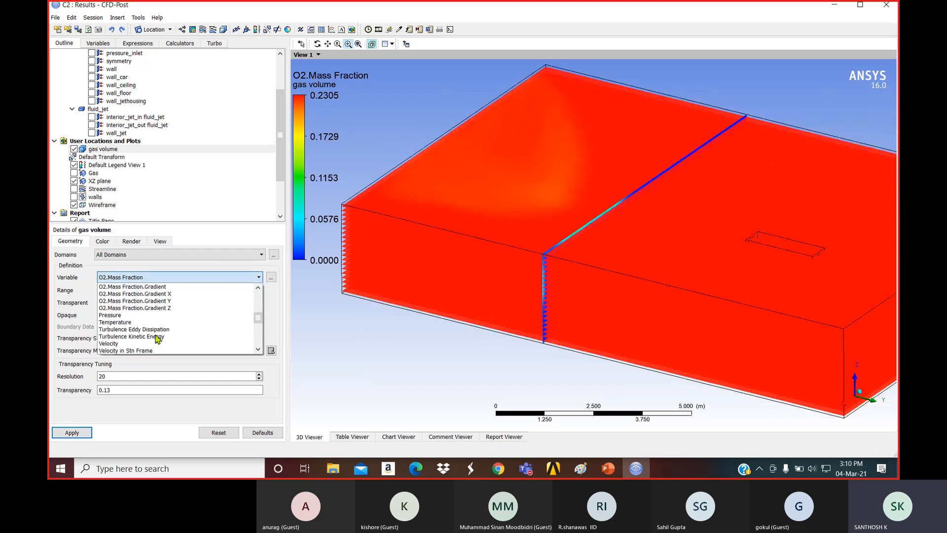
pyautogui.click(138, 315)
pyautogui.click(85, 432)
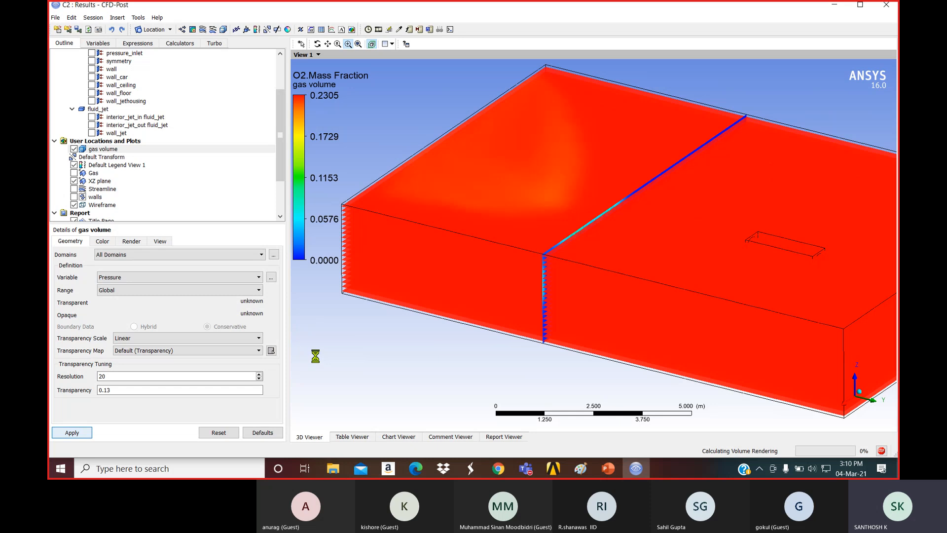
pyautogui.moveTo(465, 302); pyautogui.dragTo(474, 233, button='middle')
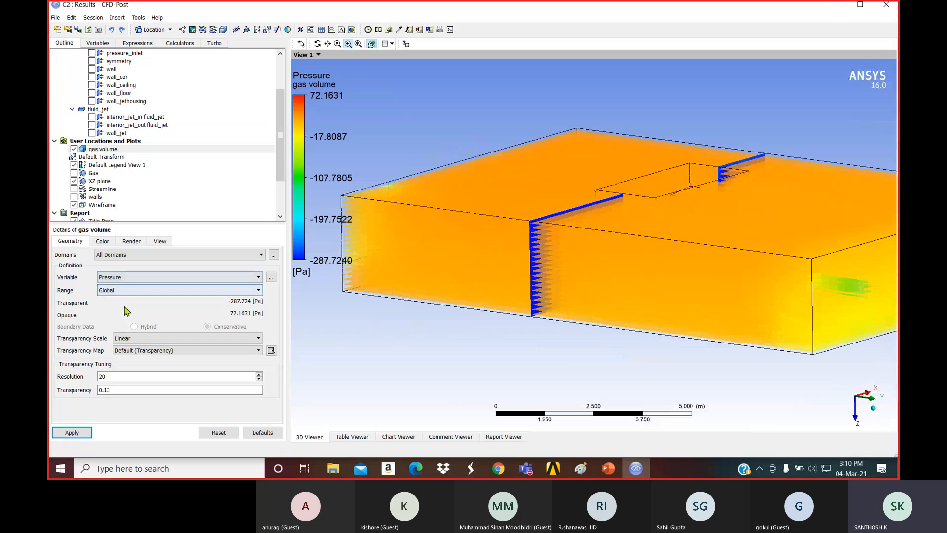
# - Switch the gas volume rendering's variable to Co2.Mass Fraction and apply it
pyautogui.click(123, 277)
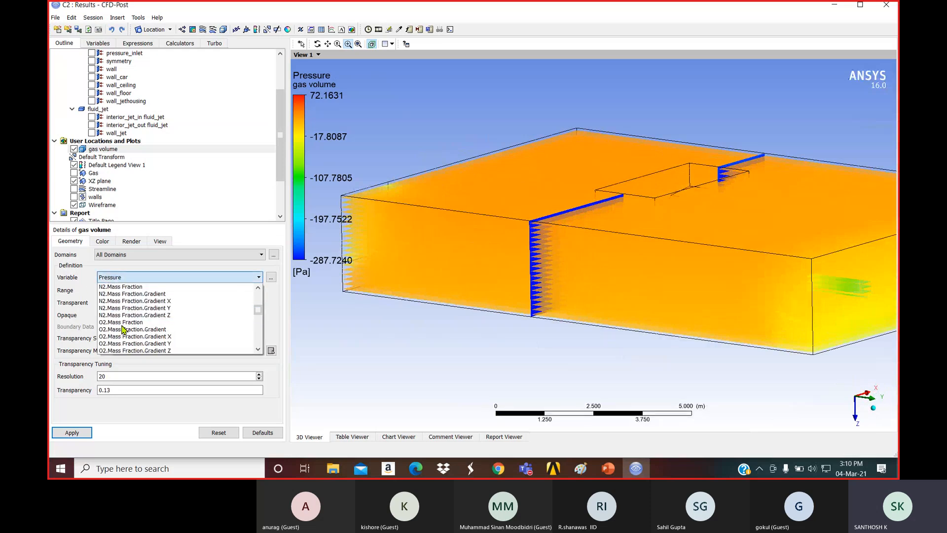
pyautogui.scroll(10, 123, 329)
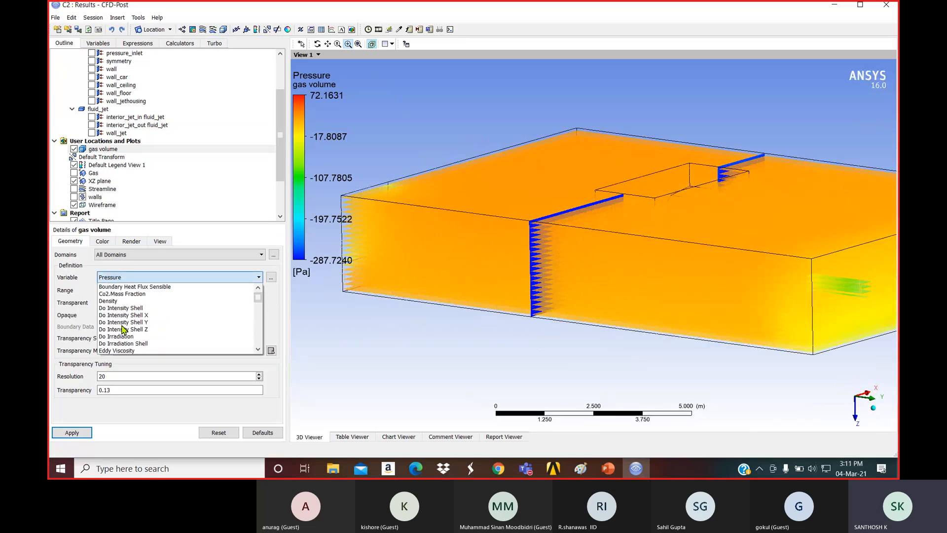
pyautogui.click(122, 294)
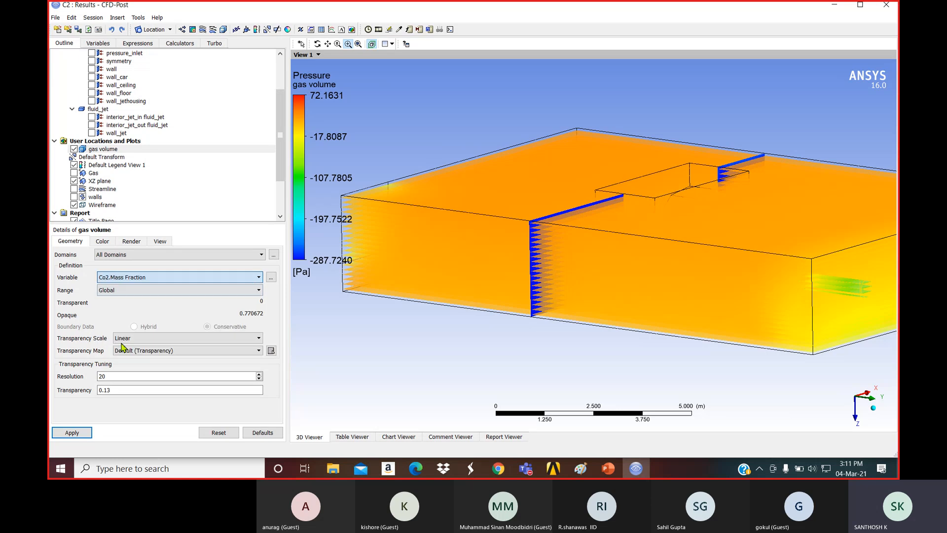
pyautogui.click(87, 433)
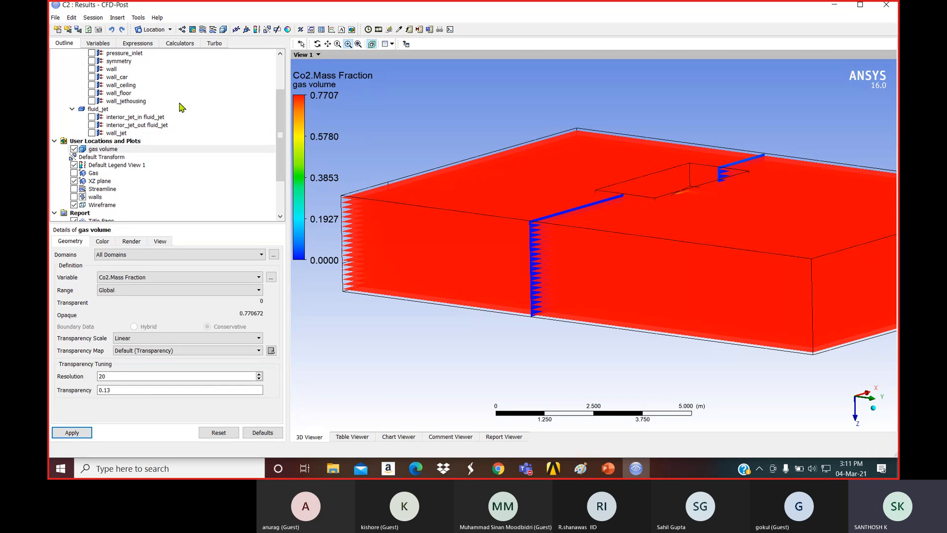
# - Set the gas volume rendering's variable back to N2.Mass Fraction, apply it, and inspect the plume around the garage
pyautogui.click(113, 278)
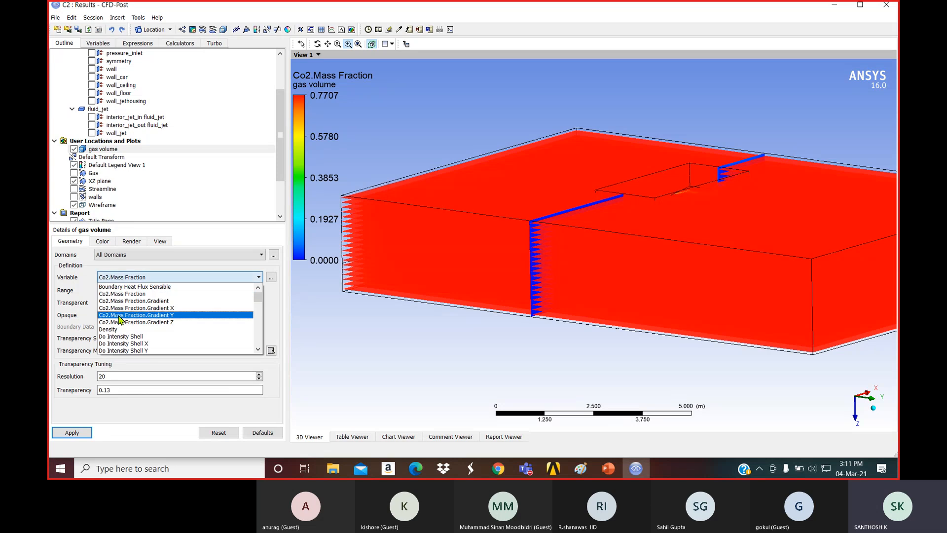
pyautogui.scroll(-4, 121, 320)
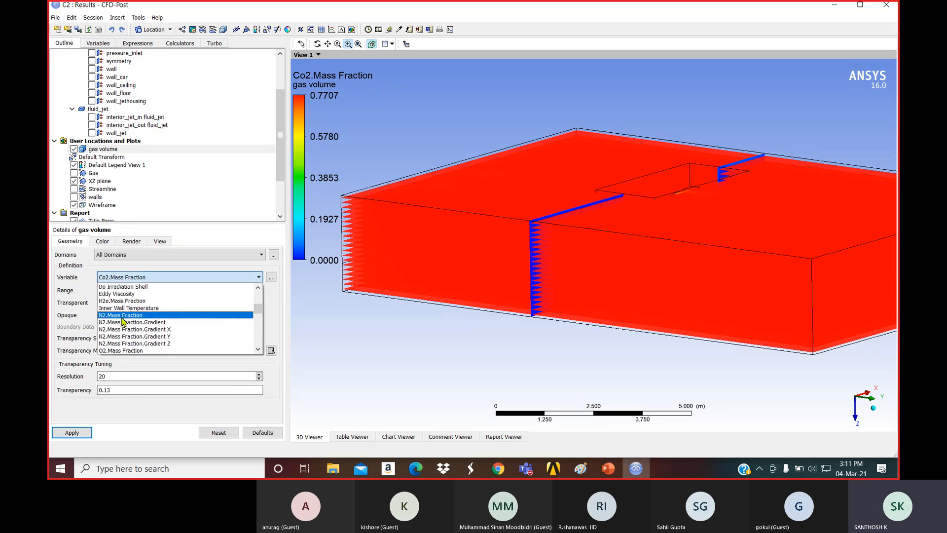
pyautogui.click(121, 316)
pyautogui.click(73, 432)
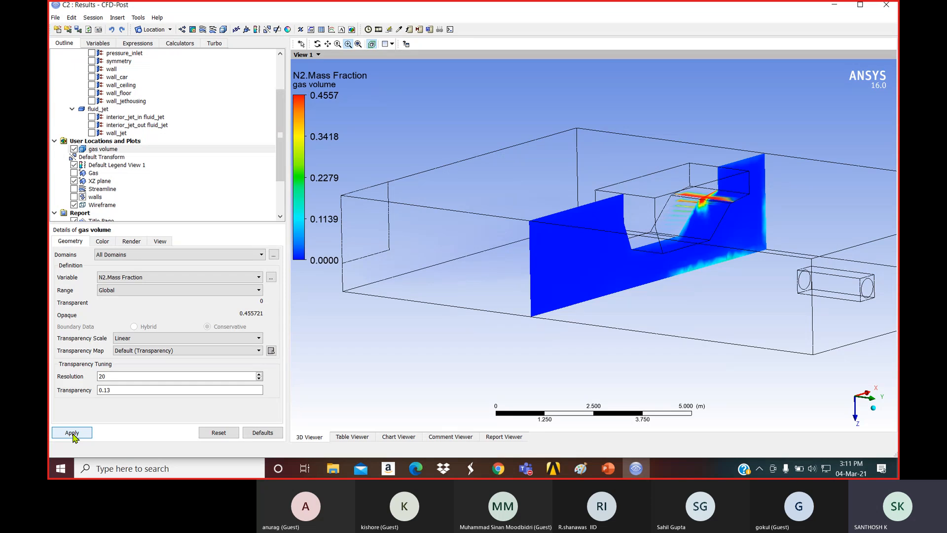
pyautogui.moveTo(524, 173); pyautogui.dragTo(510, 192)
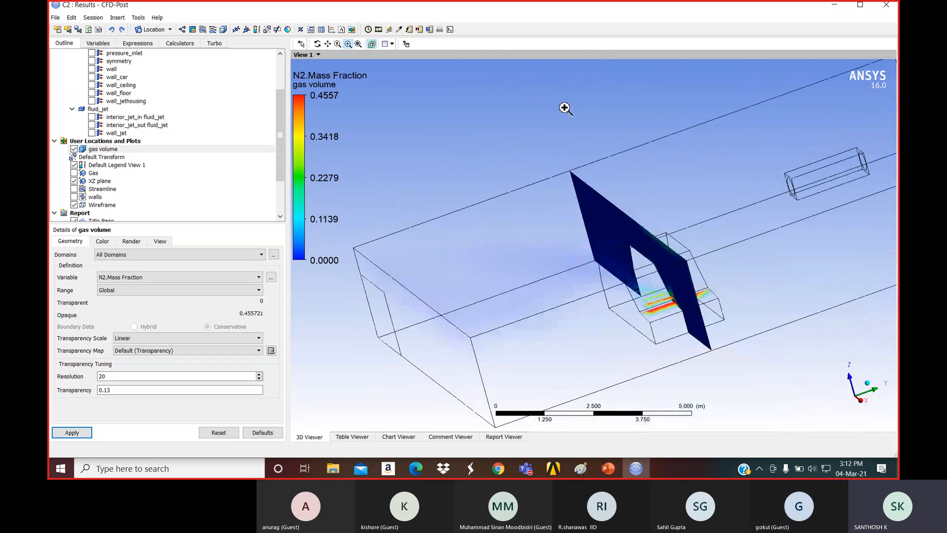
# - Close CFD-Post, return to Workbench, and close the project without saving its changes
pyautogui.click(55, 18)
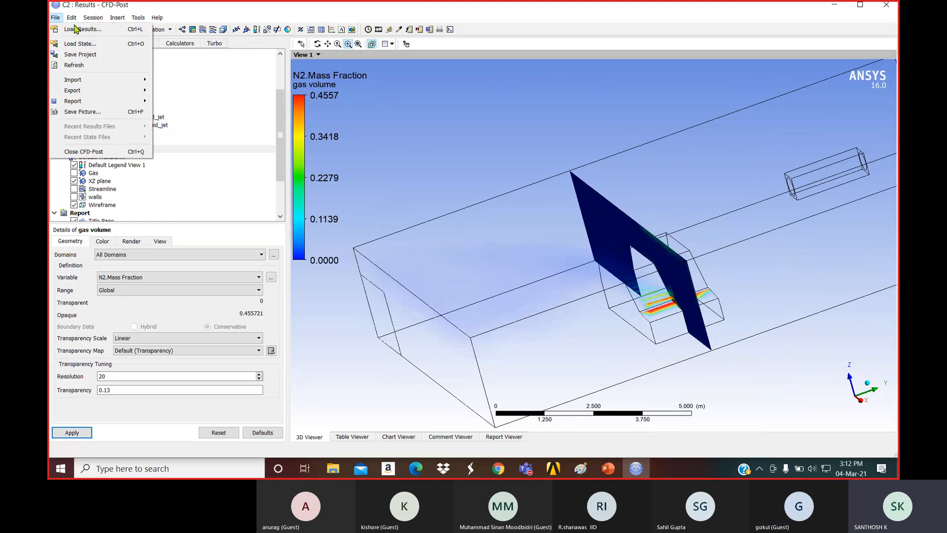
pyautogui.click(530, 143)
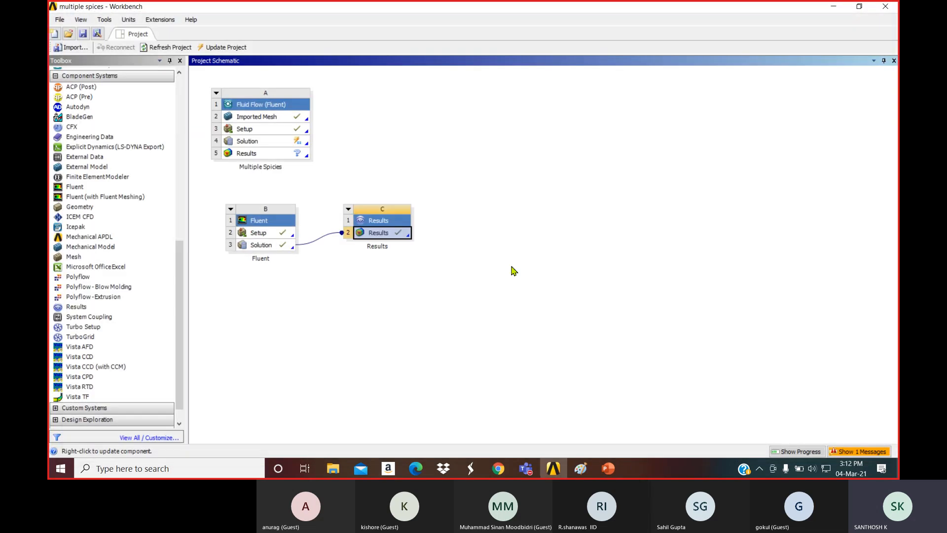
pyautogui.click(885, 7)
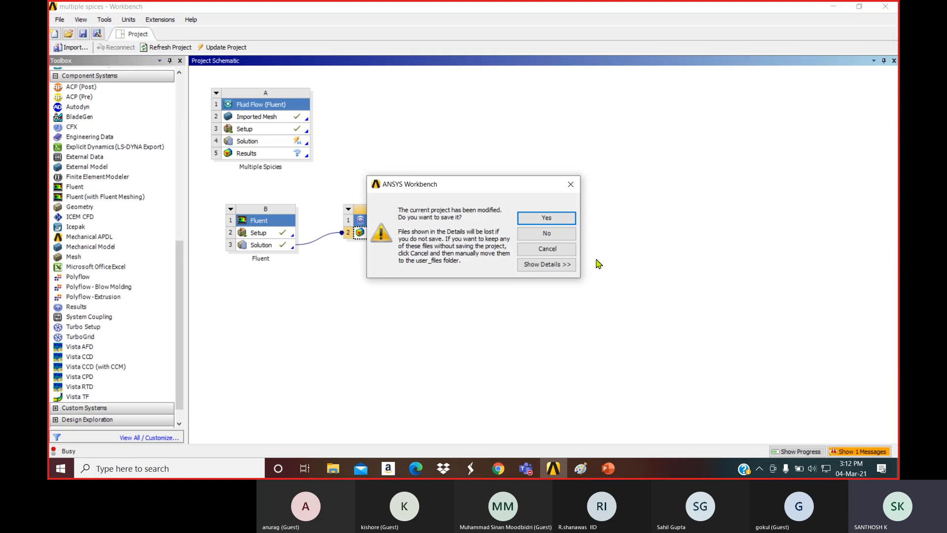
pyautogui.click(547, 232)
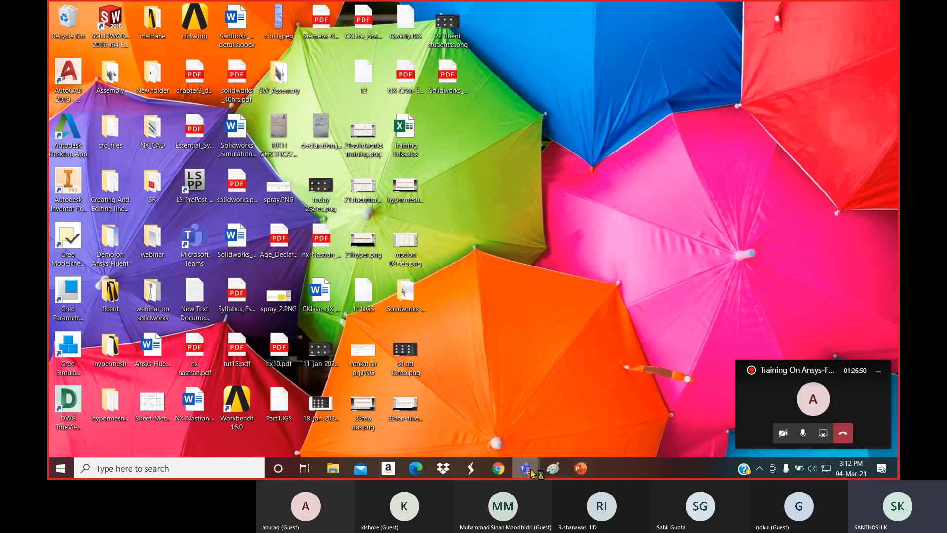
pyautogui.click(528, 470)
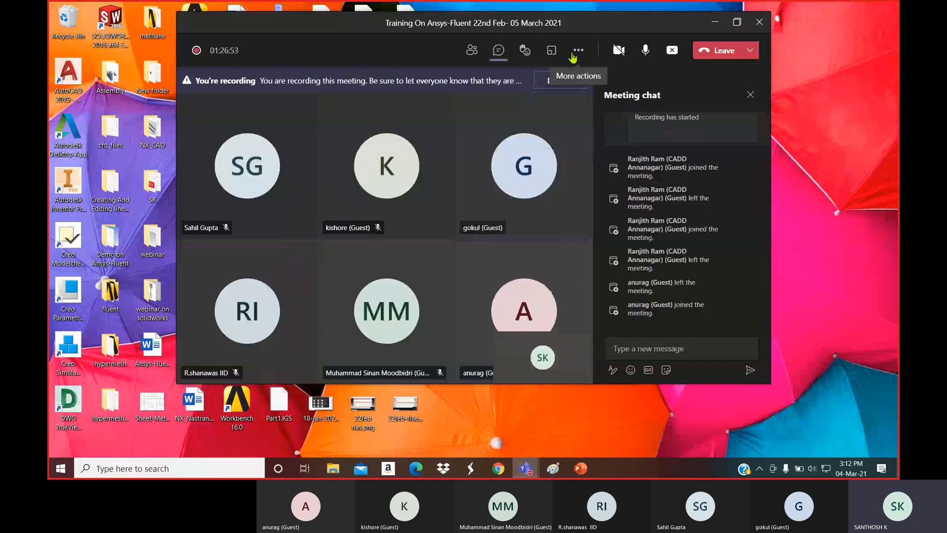
pyautogui.click(577, 51)
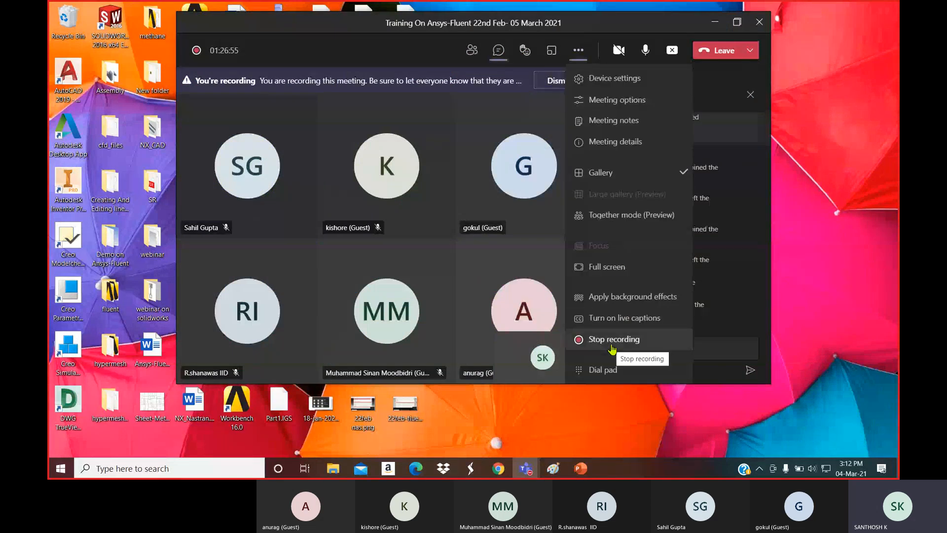